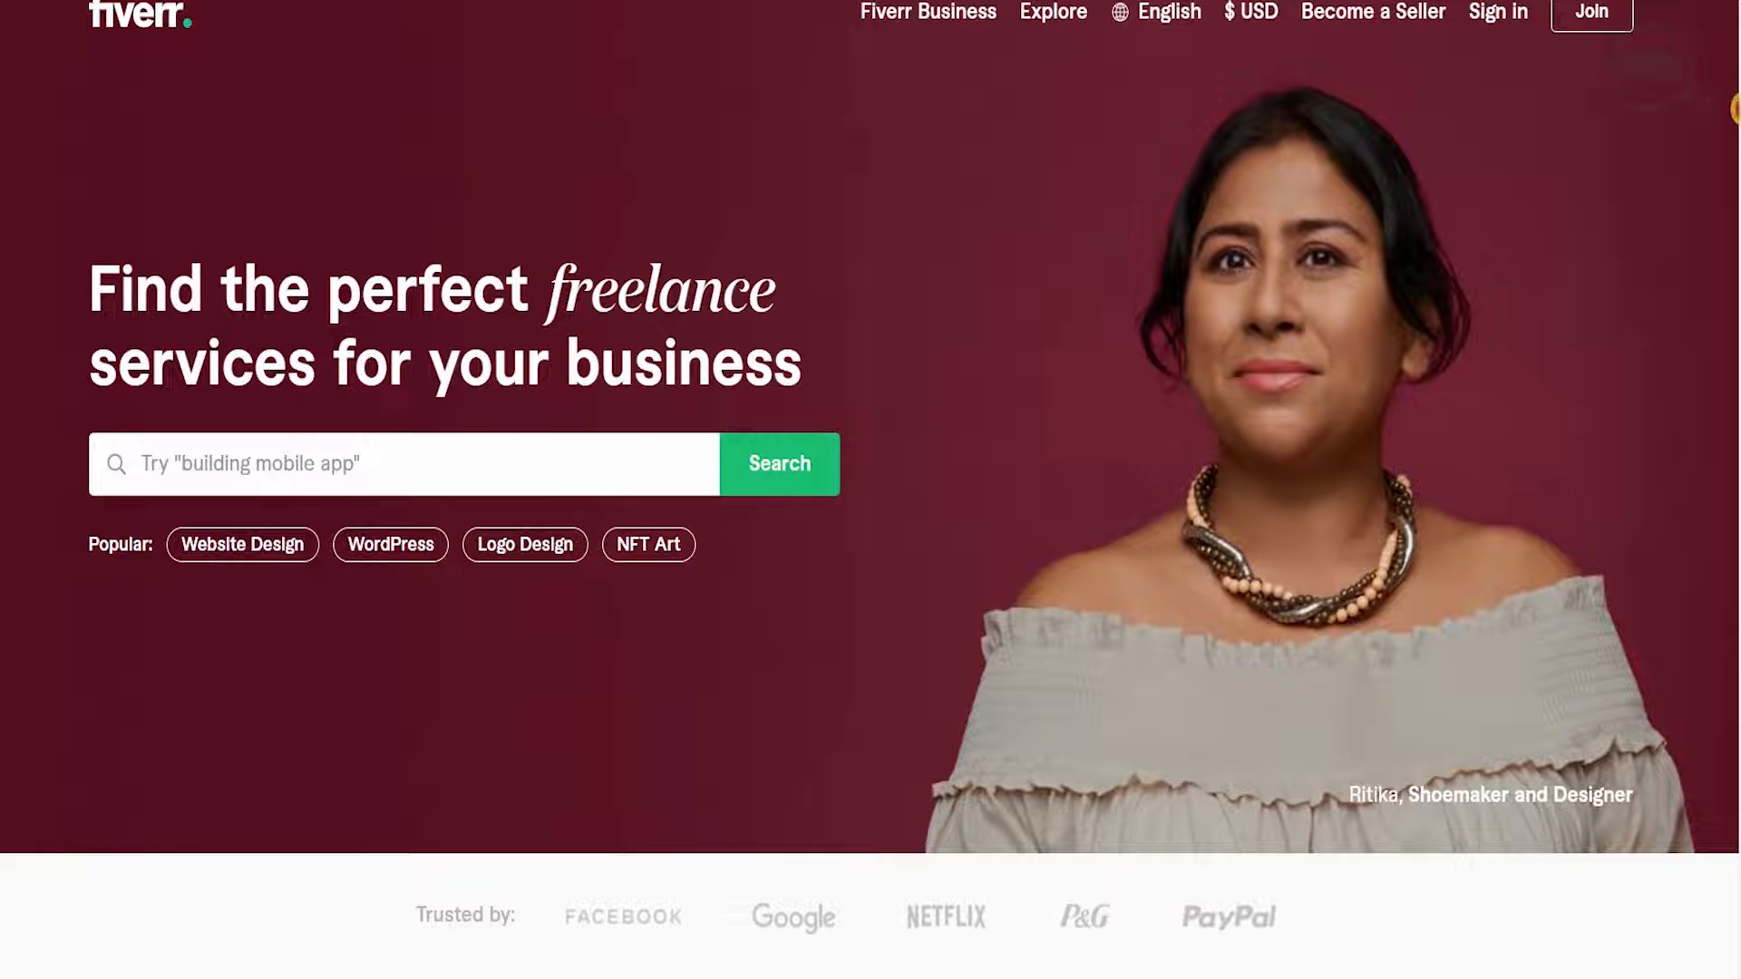
# - Look through the homepage's popular professional services and the listed benefits of its freelance talent
pyautogui.scroll(-2, 871, 490)
pyautogui.scroll(-5, 870, 489)
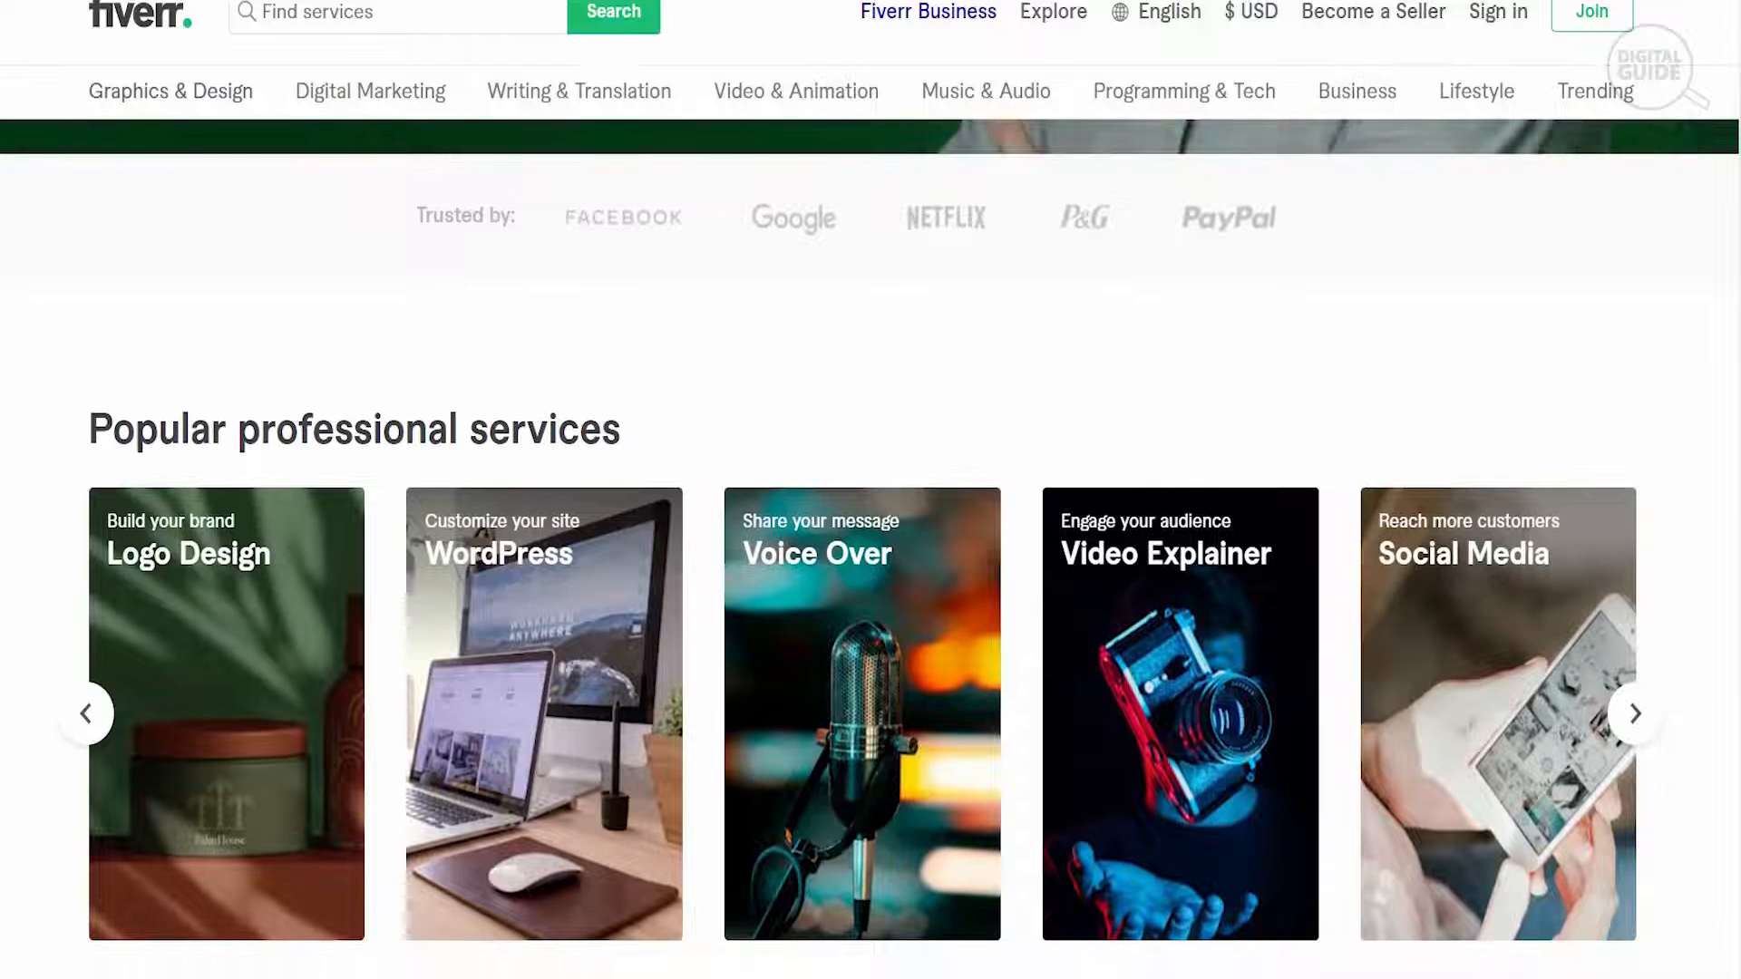
pyautogui.scroll(-2, 871, 490)
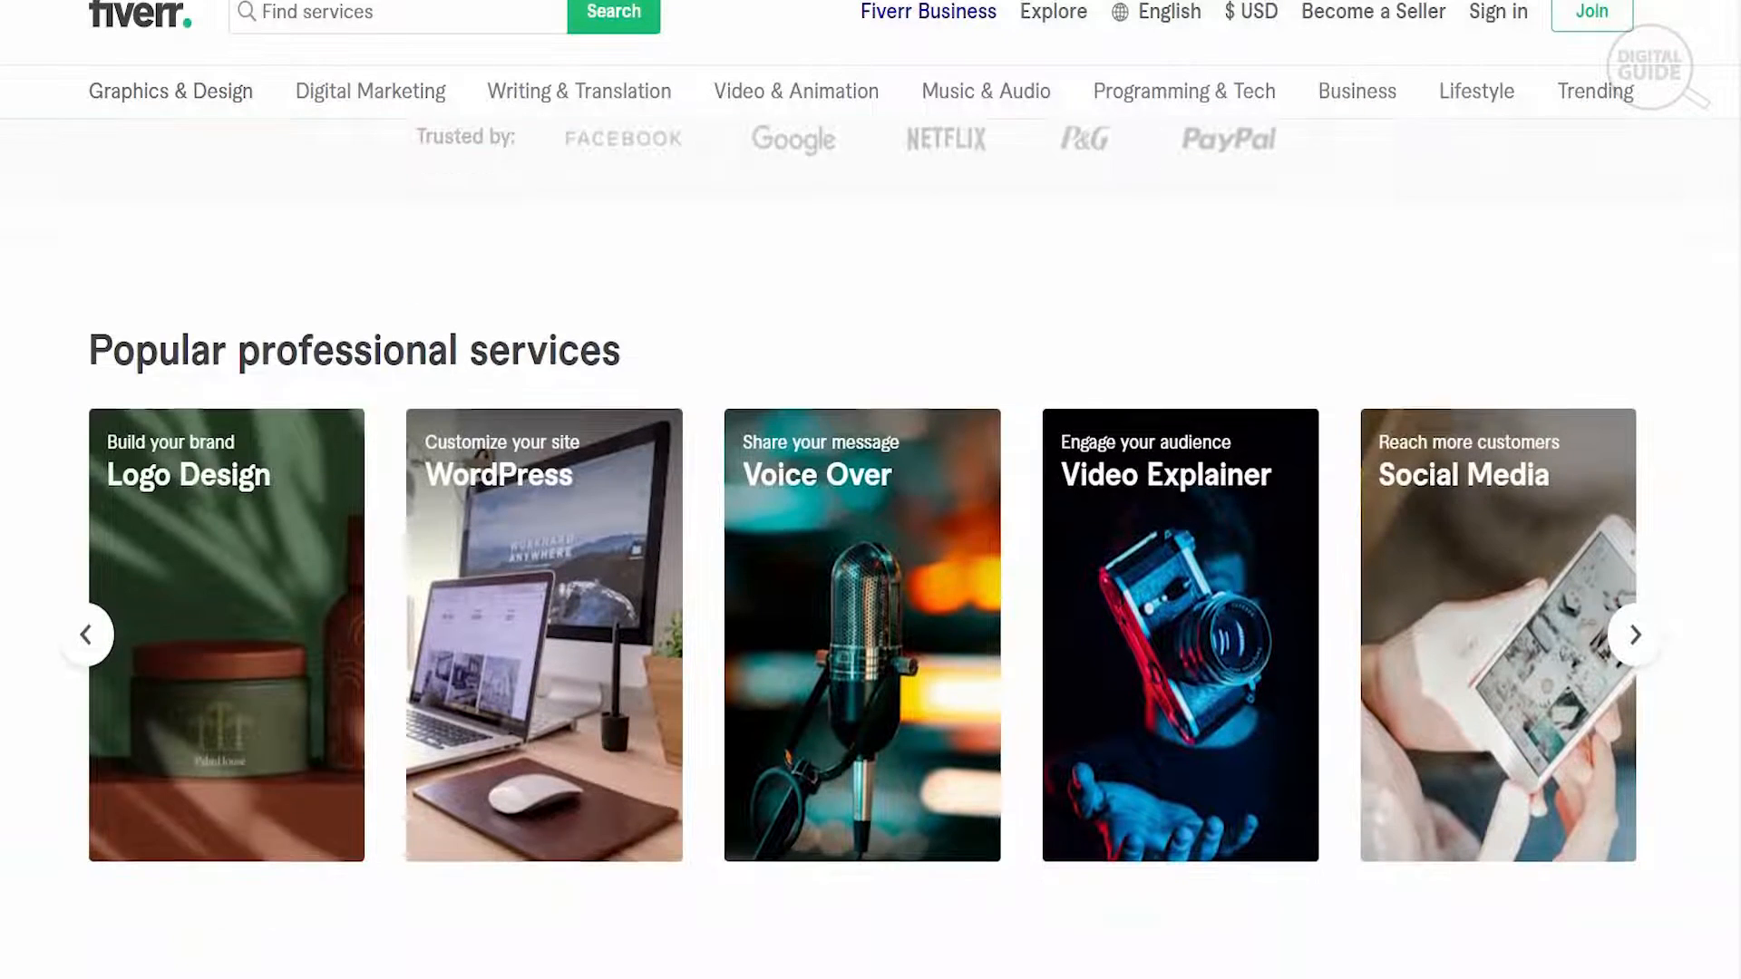
pyautogui.scroll(-1, 871, 544)
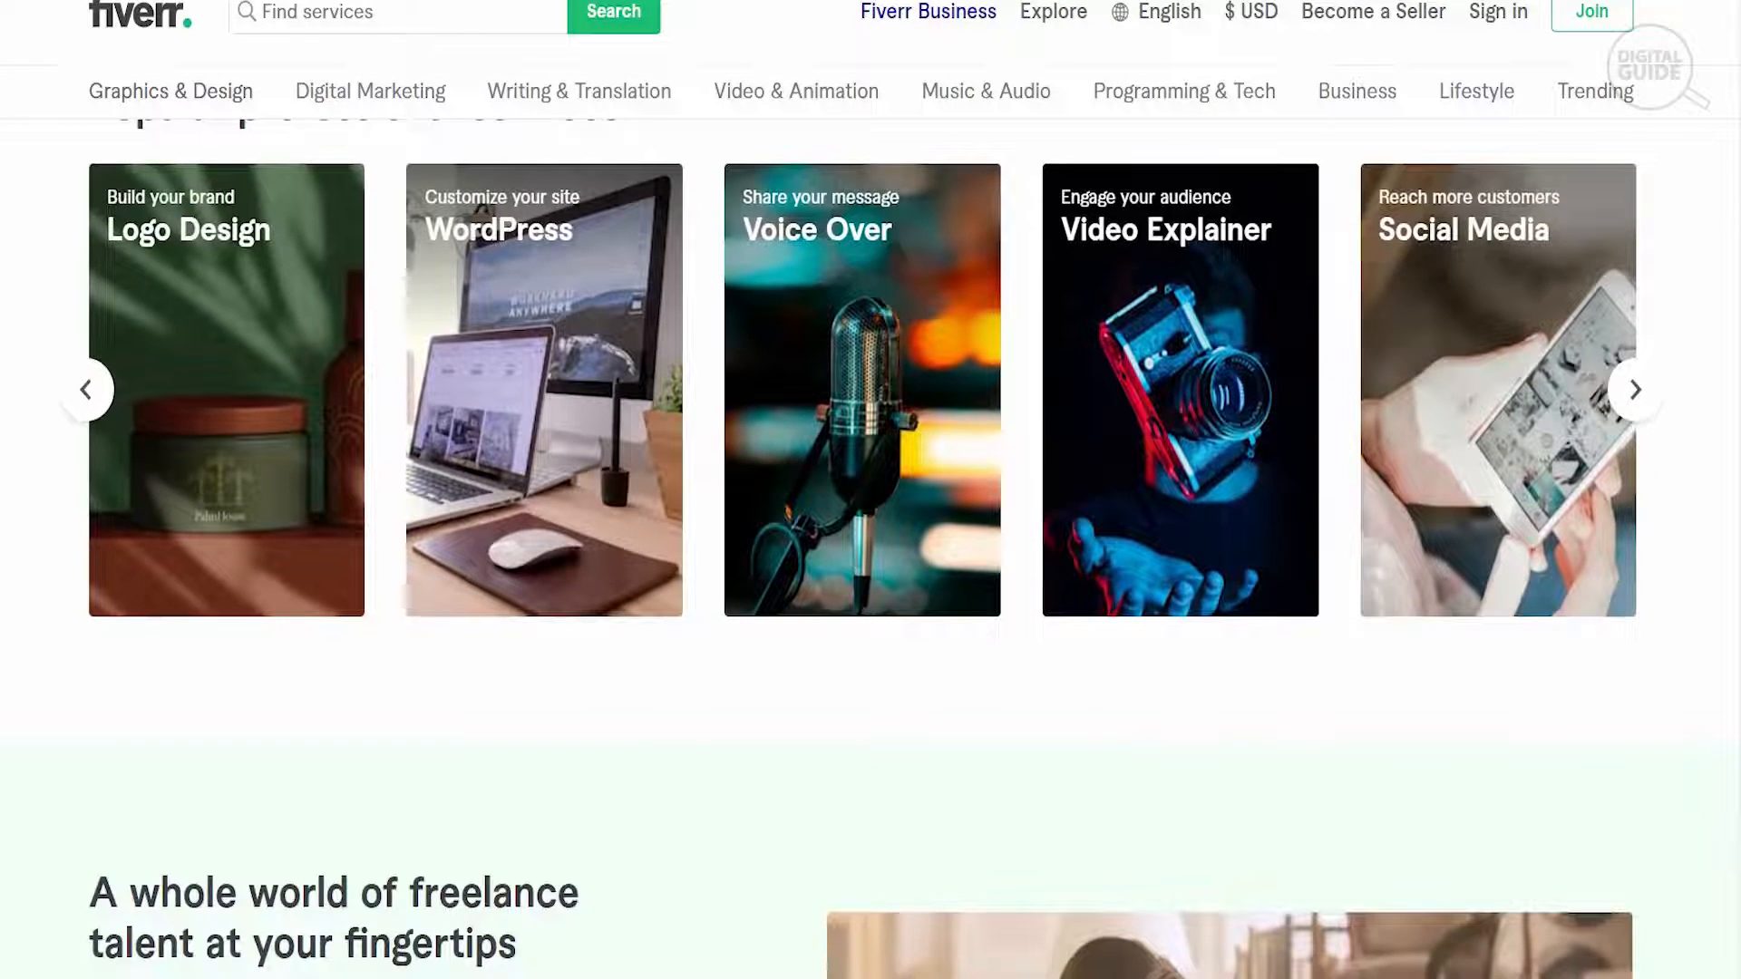
pyautogui.scroll(-1, 871, 544)
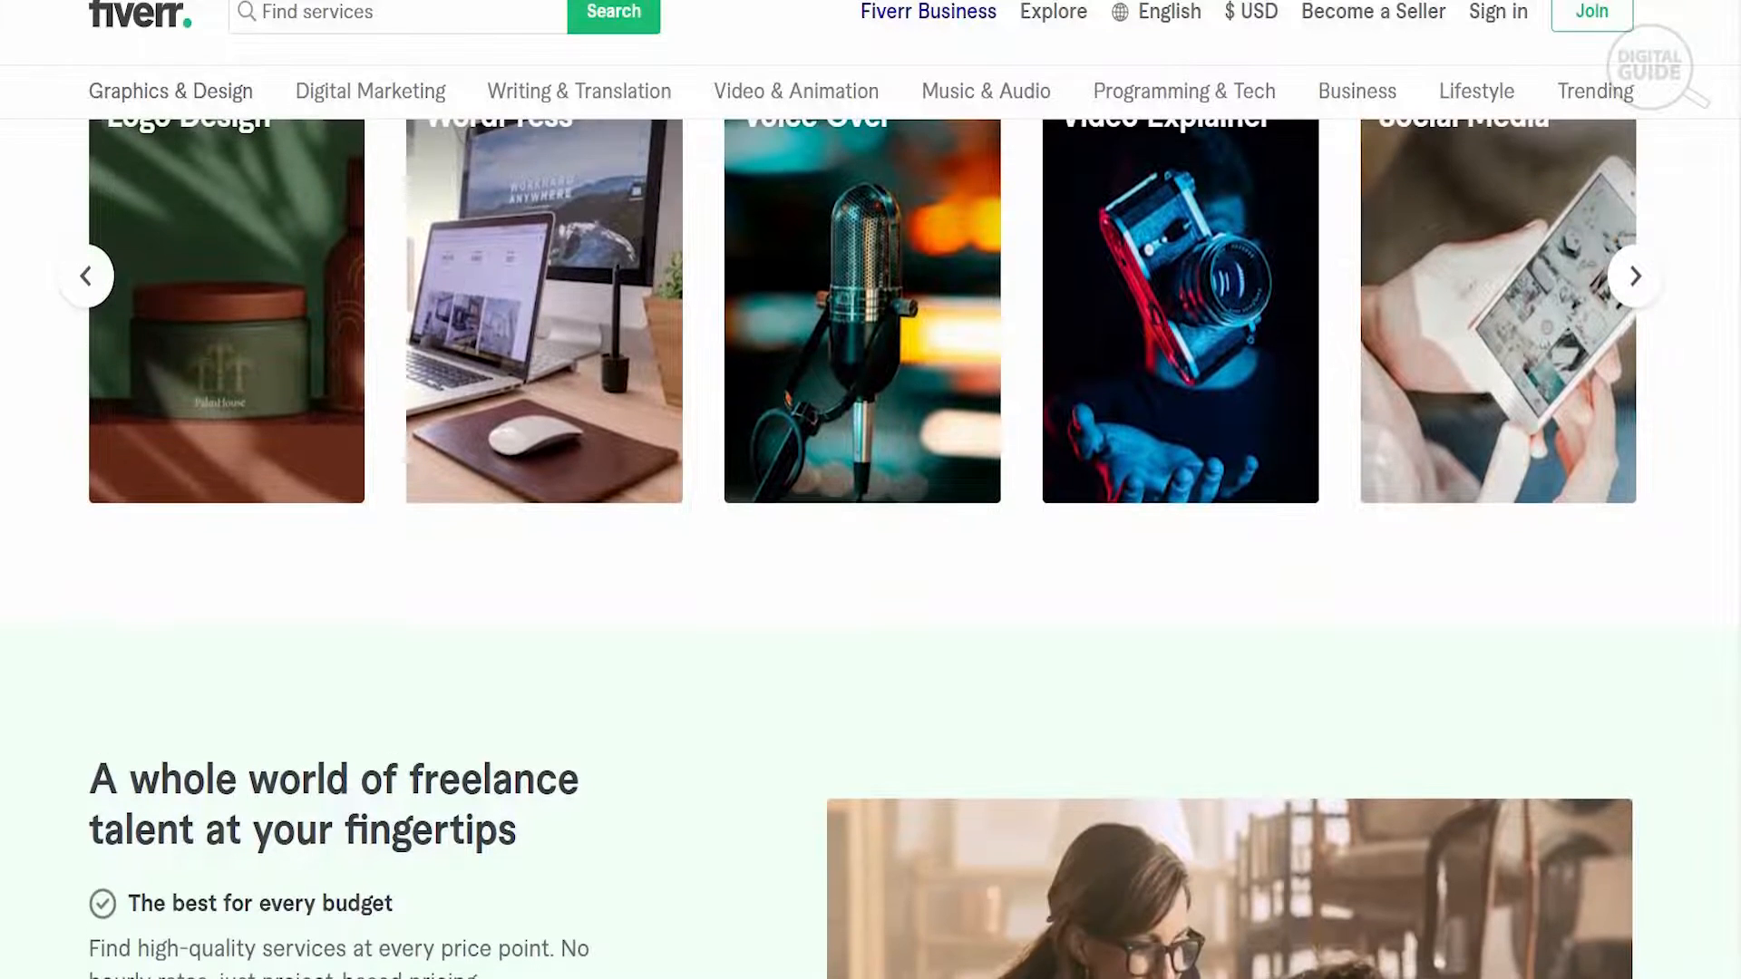
pyautogui.scroll(-2, 870, 544)
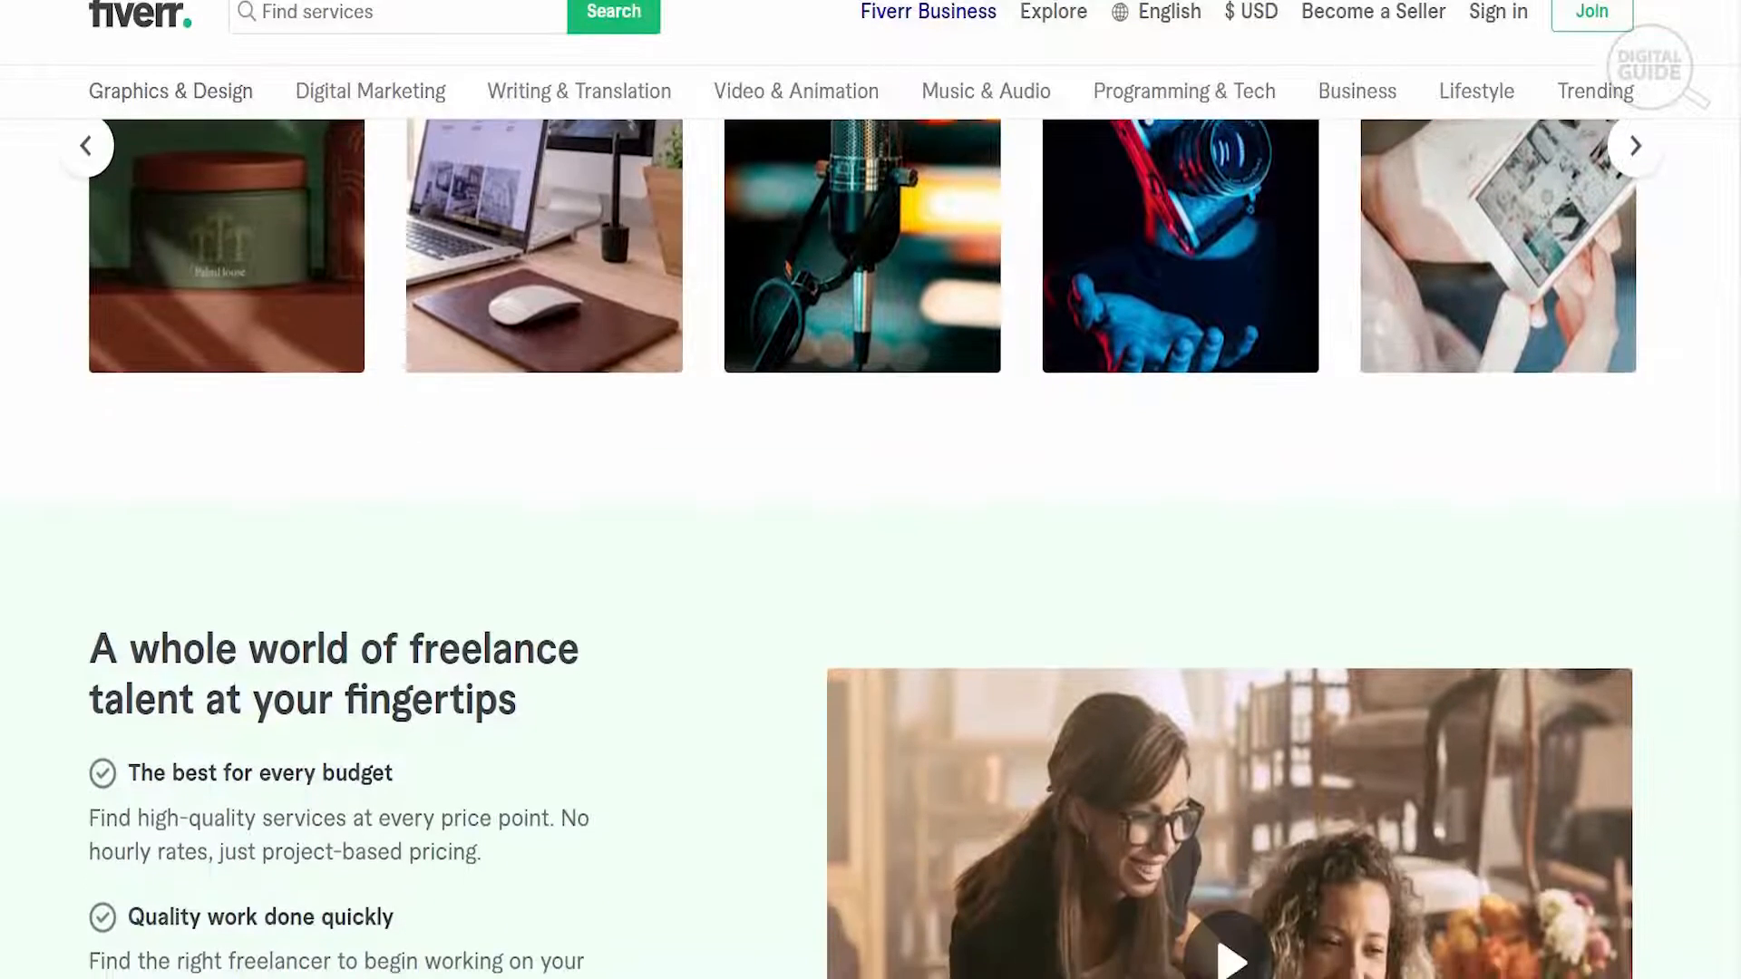
pyautogui.scroll(-2, 870, 544)
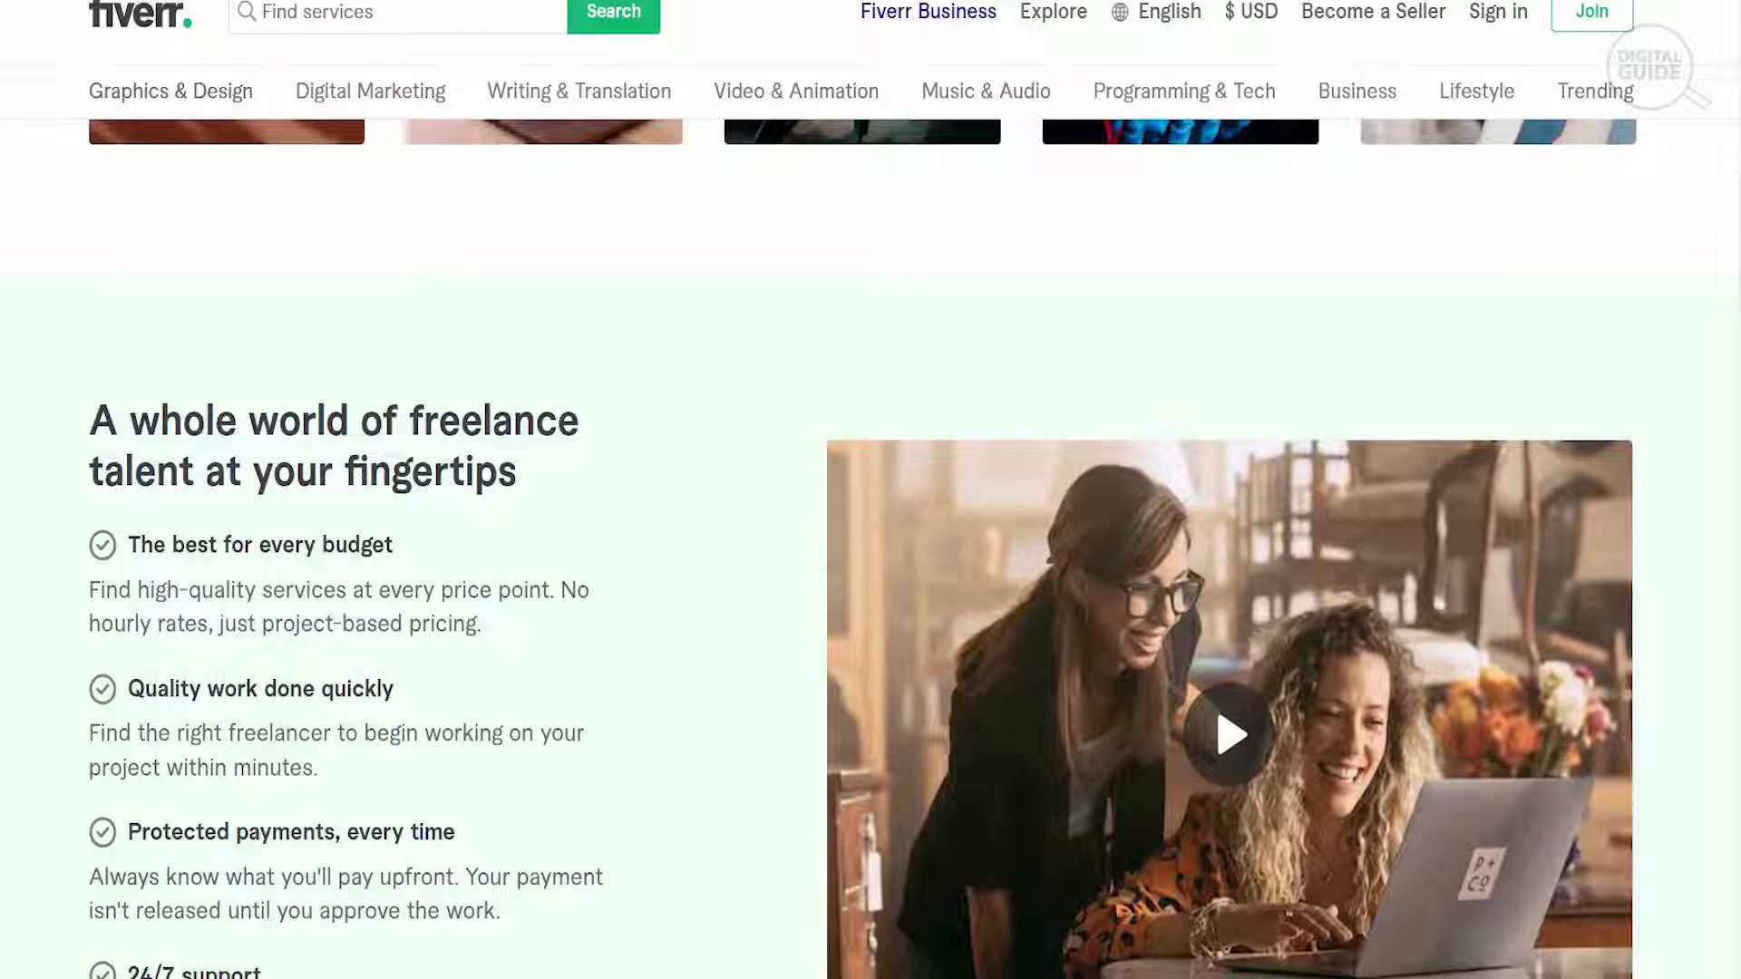
pyautogui.scroll(-2, 870, 544)
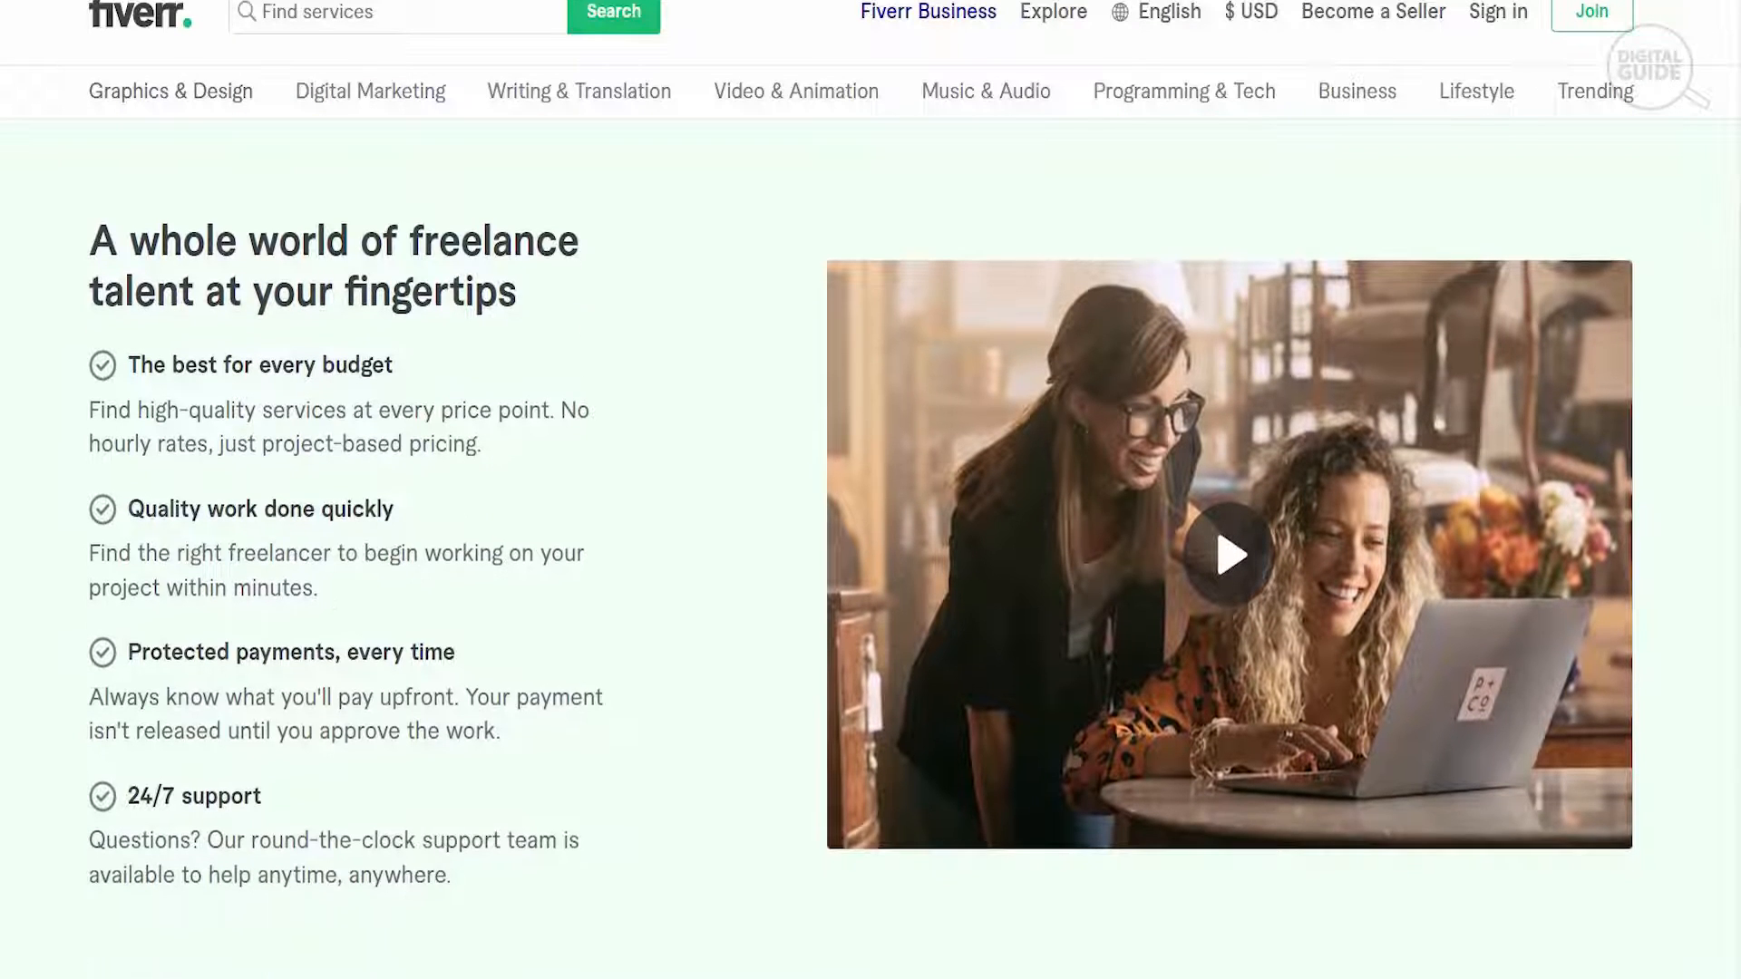
pyautogui.scroll(-1, 871, 544)
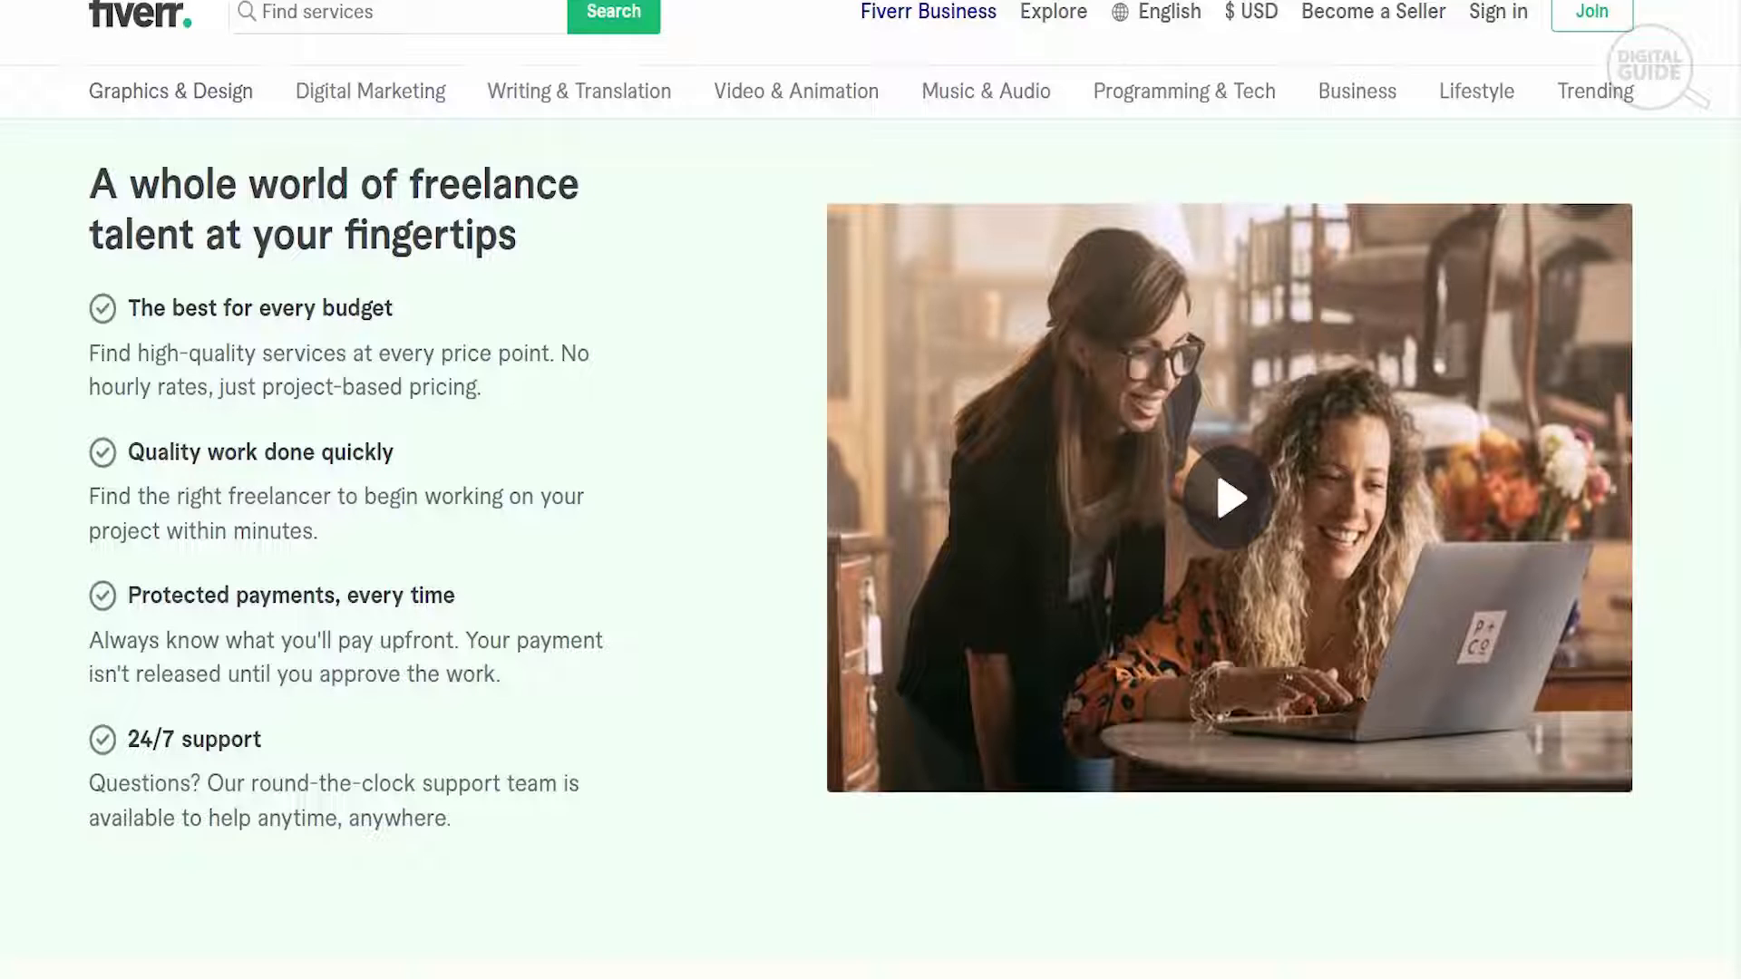
pyautogui.scroll(-1, 871, 544)
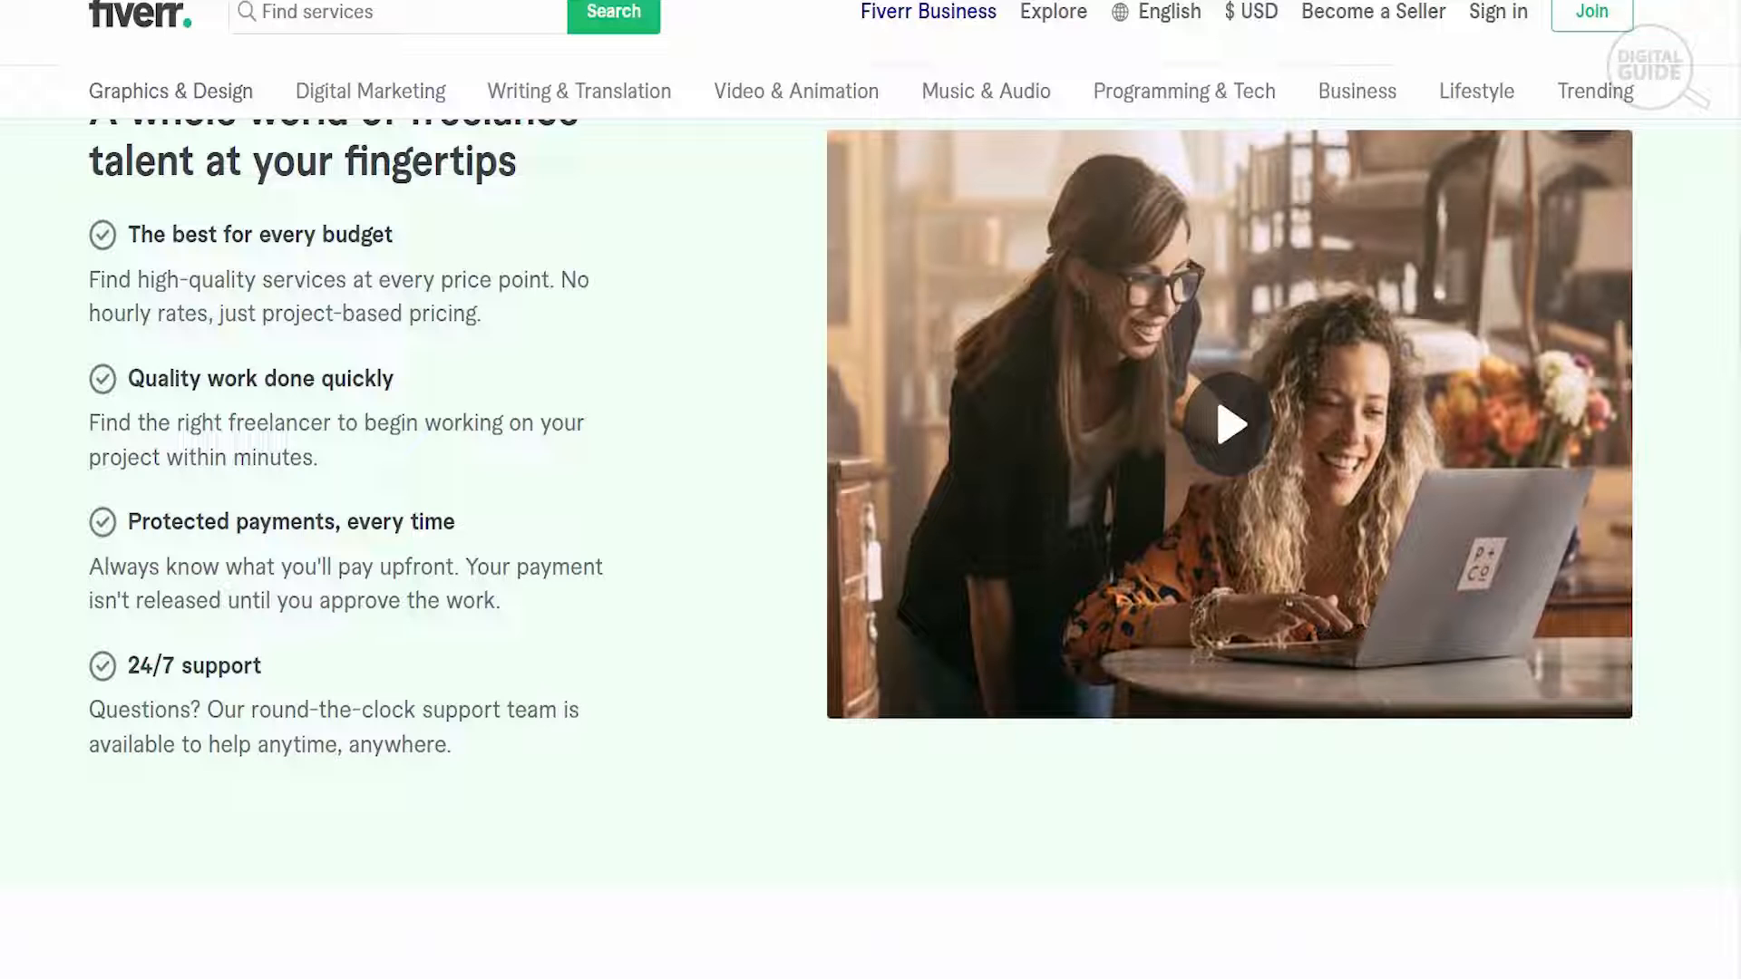
# - Review the marketplace categories and the Fiverr Business section of the homepage
pyautogui.scroll(-2, 863, 438)
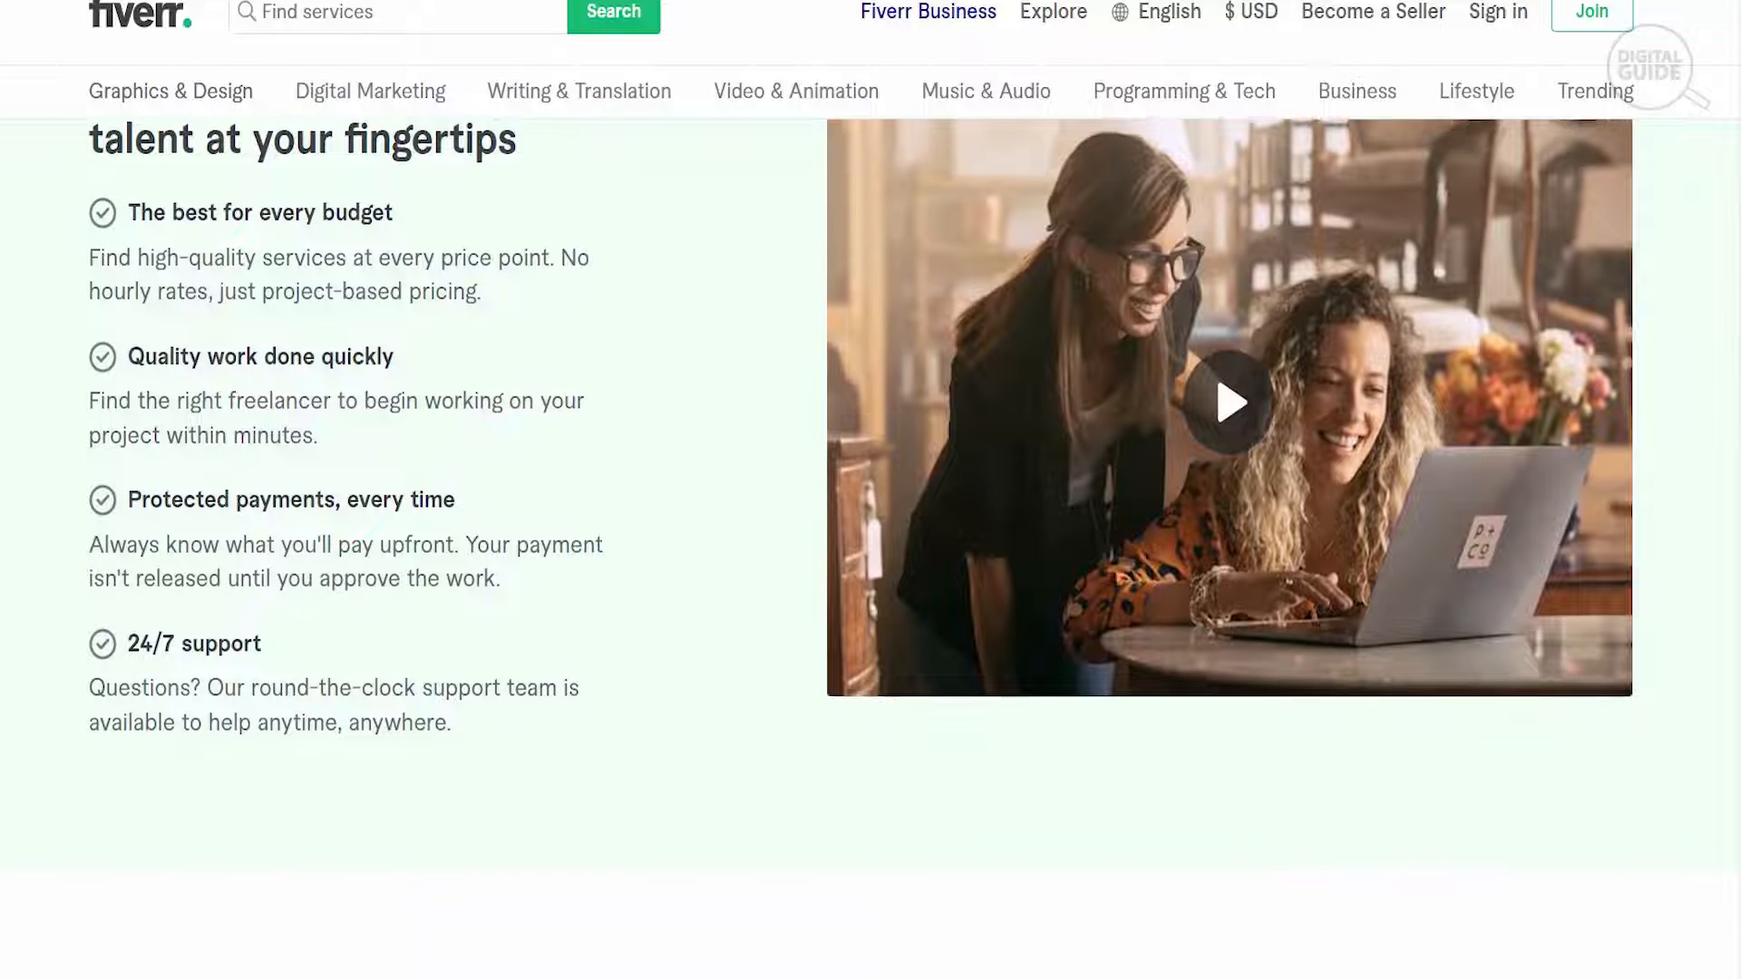
pyautogui.scroll(-6, 862, 490)
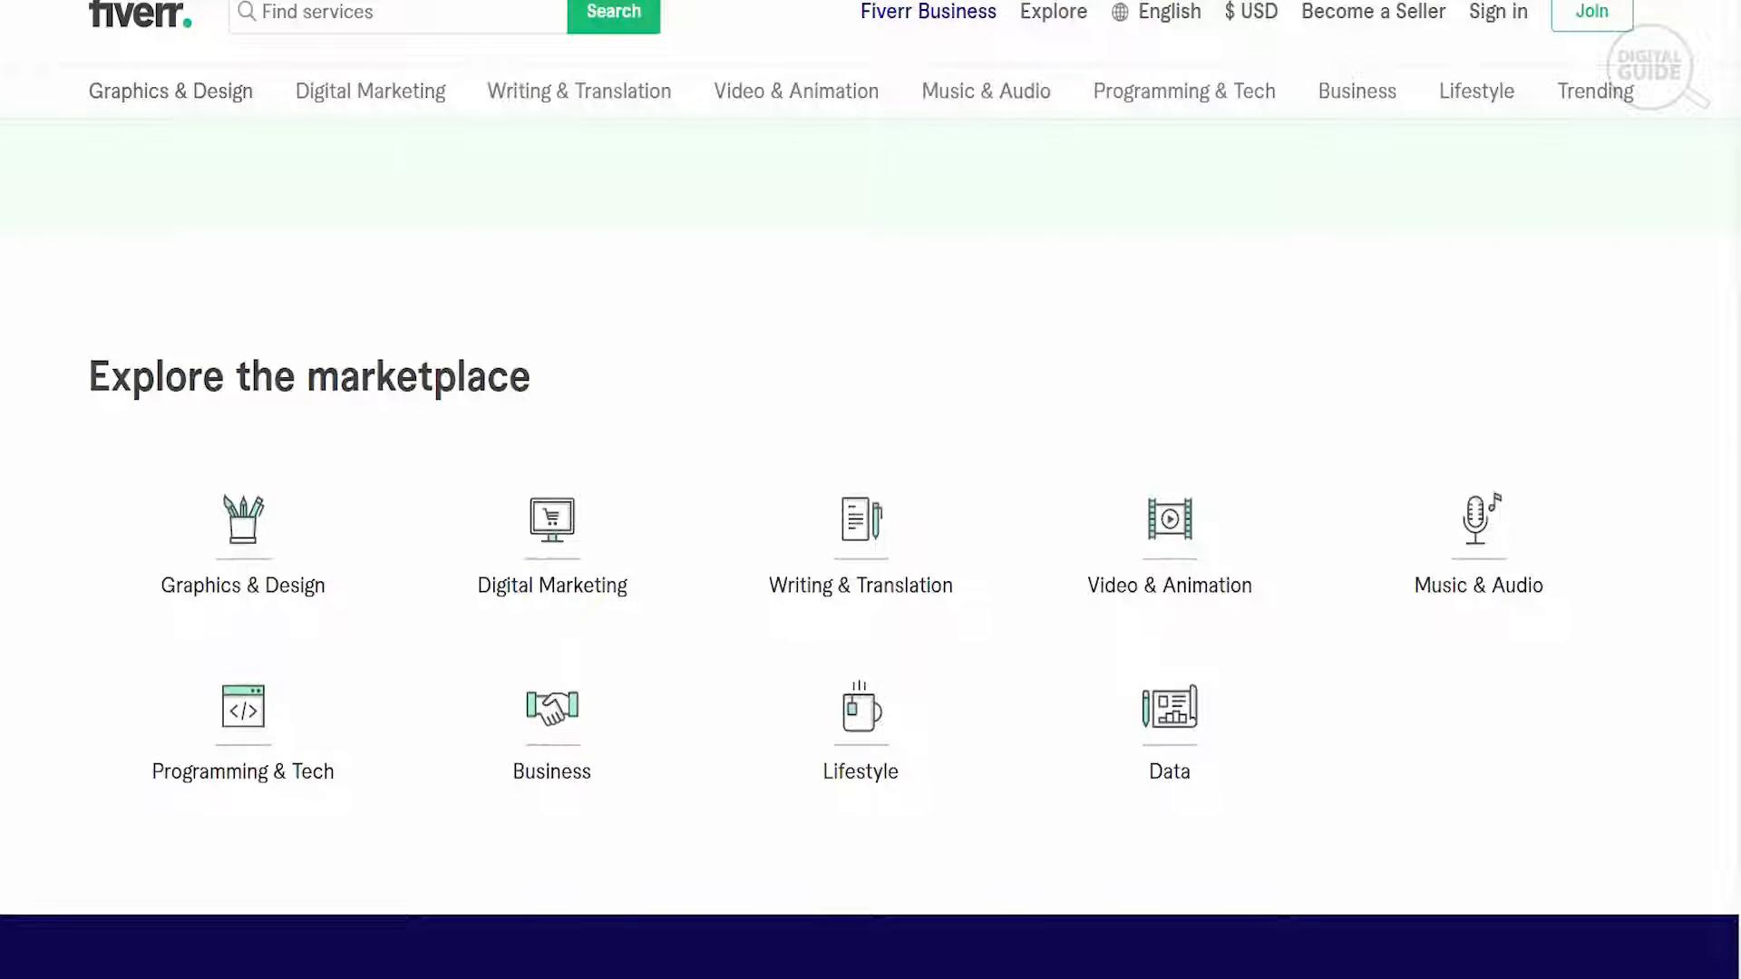
pyautogui.scroll(-1, 862, 490)
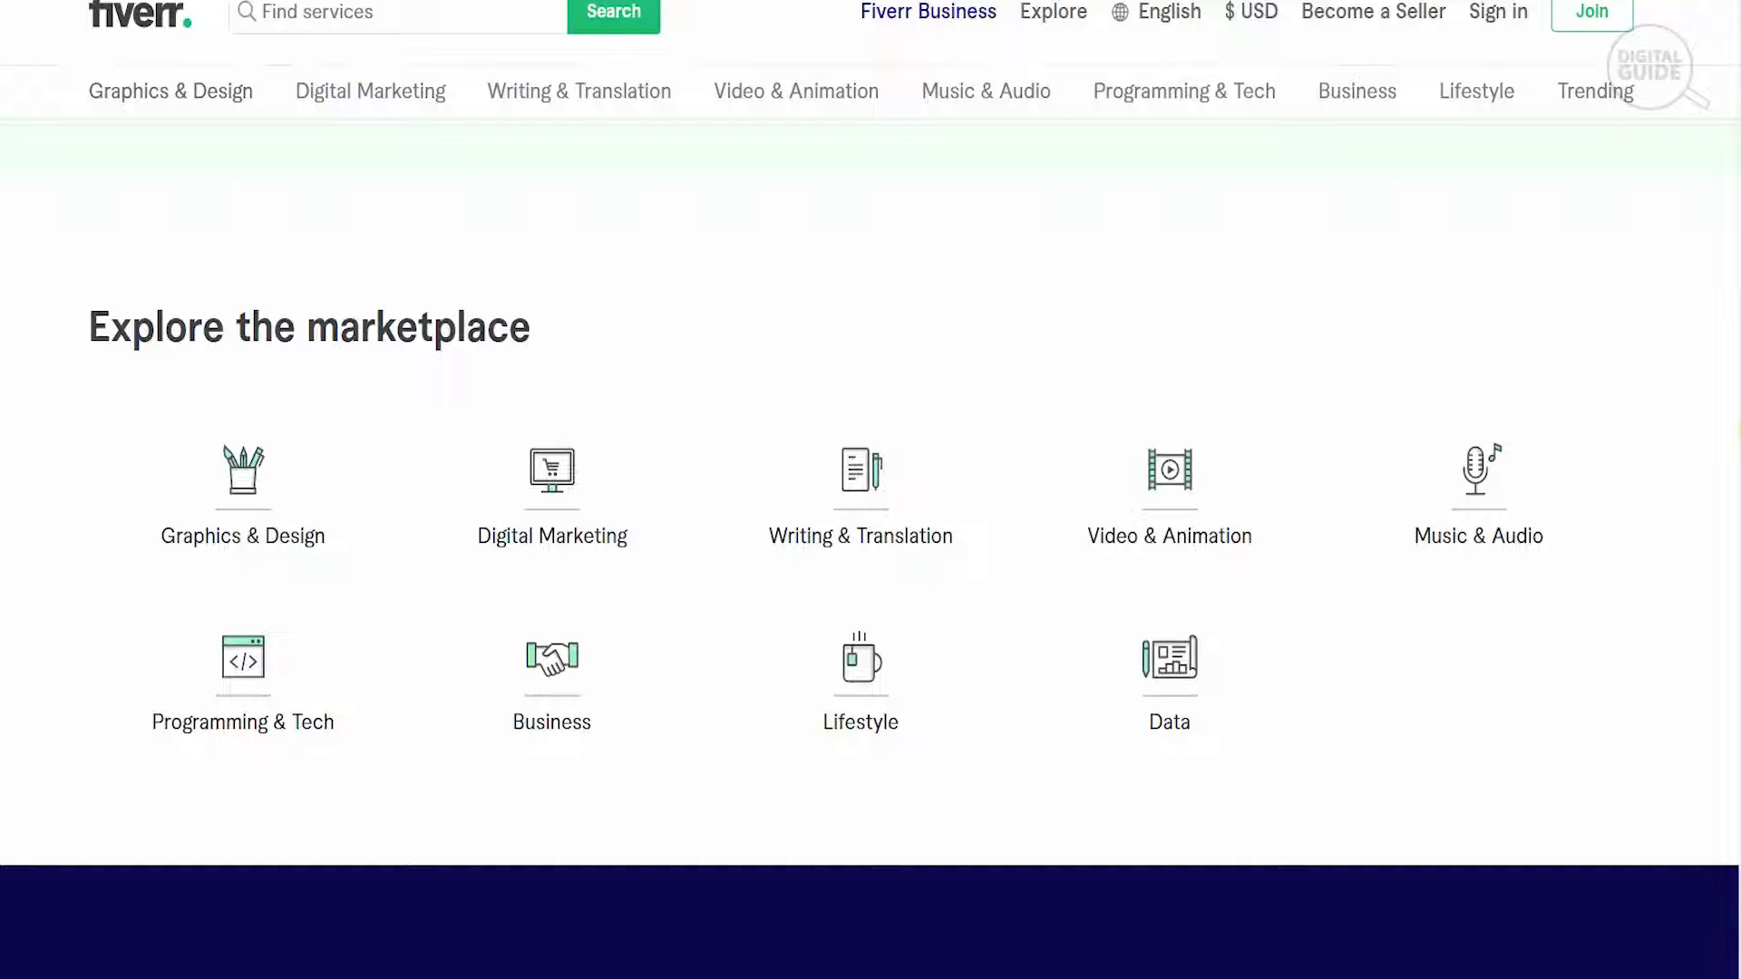
pyautogui.scroll(-7, 870, 544)
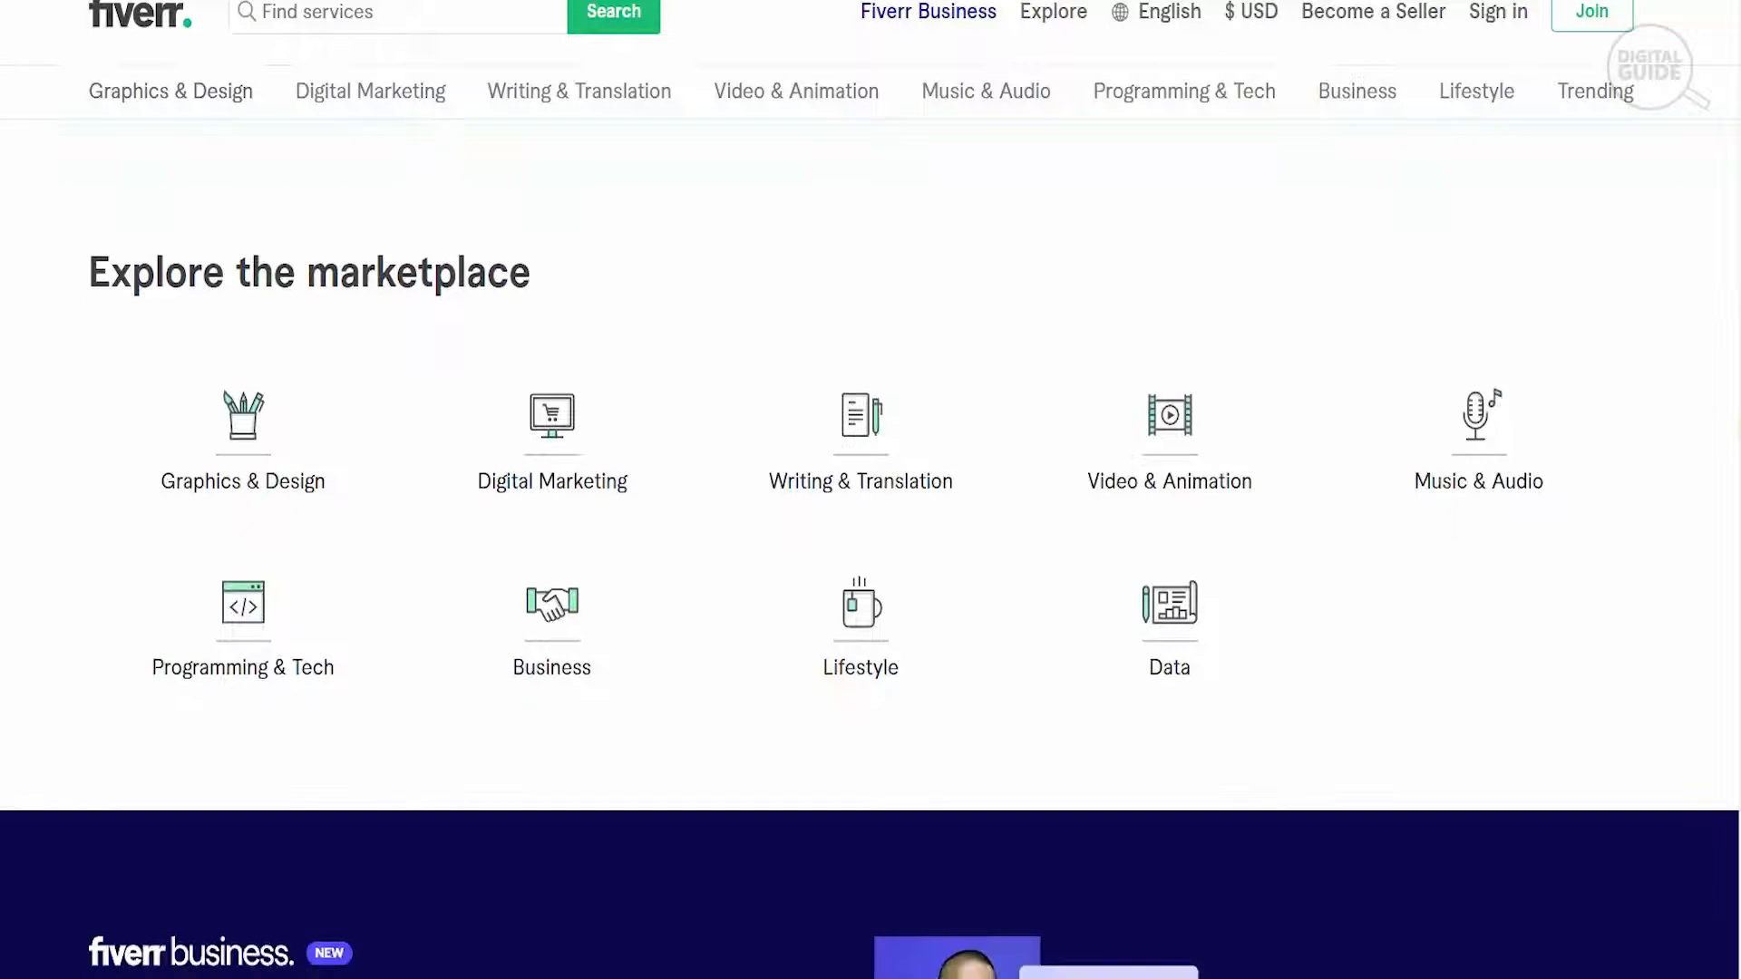
pyautogui.scroll(-2, 871, 544)
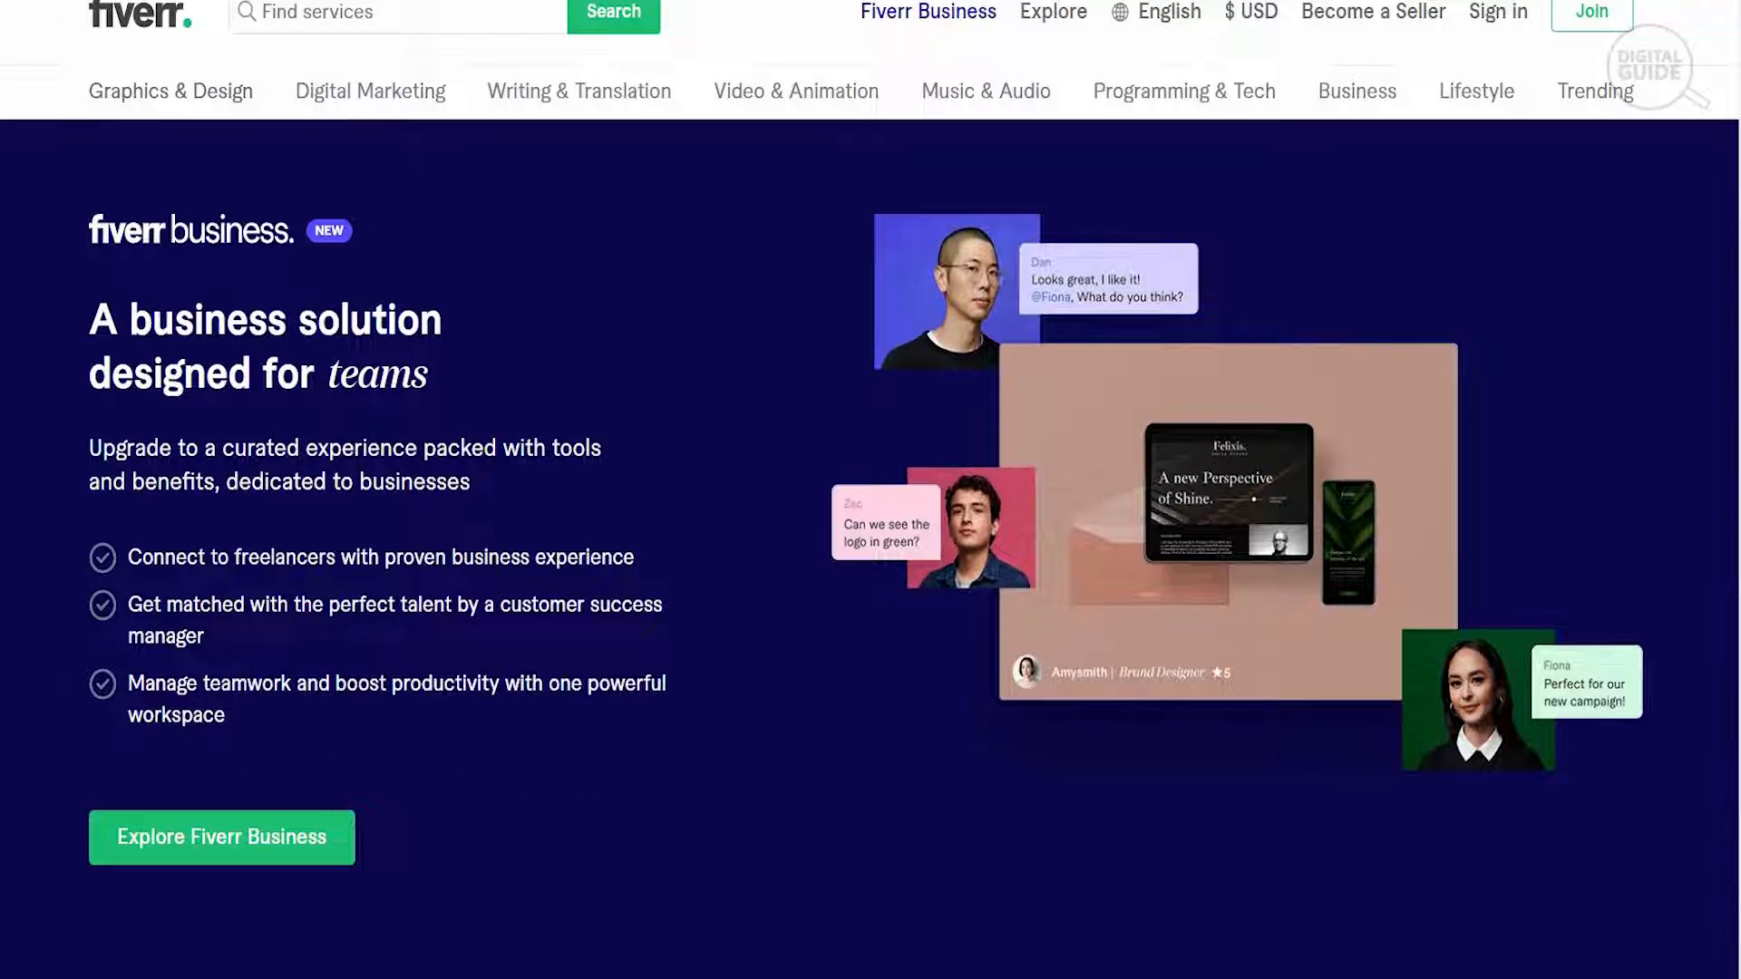
pyautogui.scroll(-1, 870, 544)
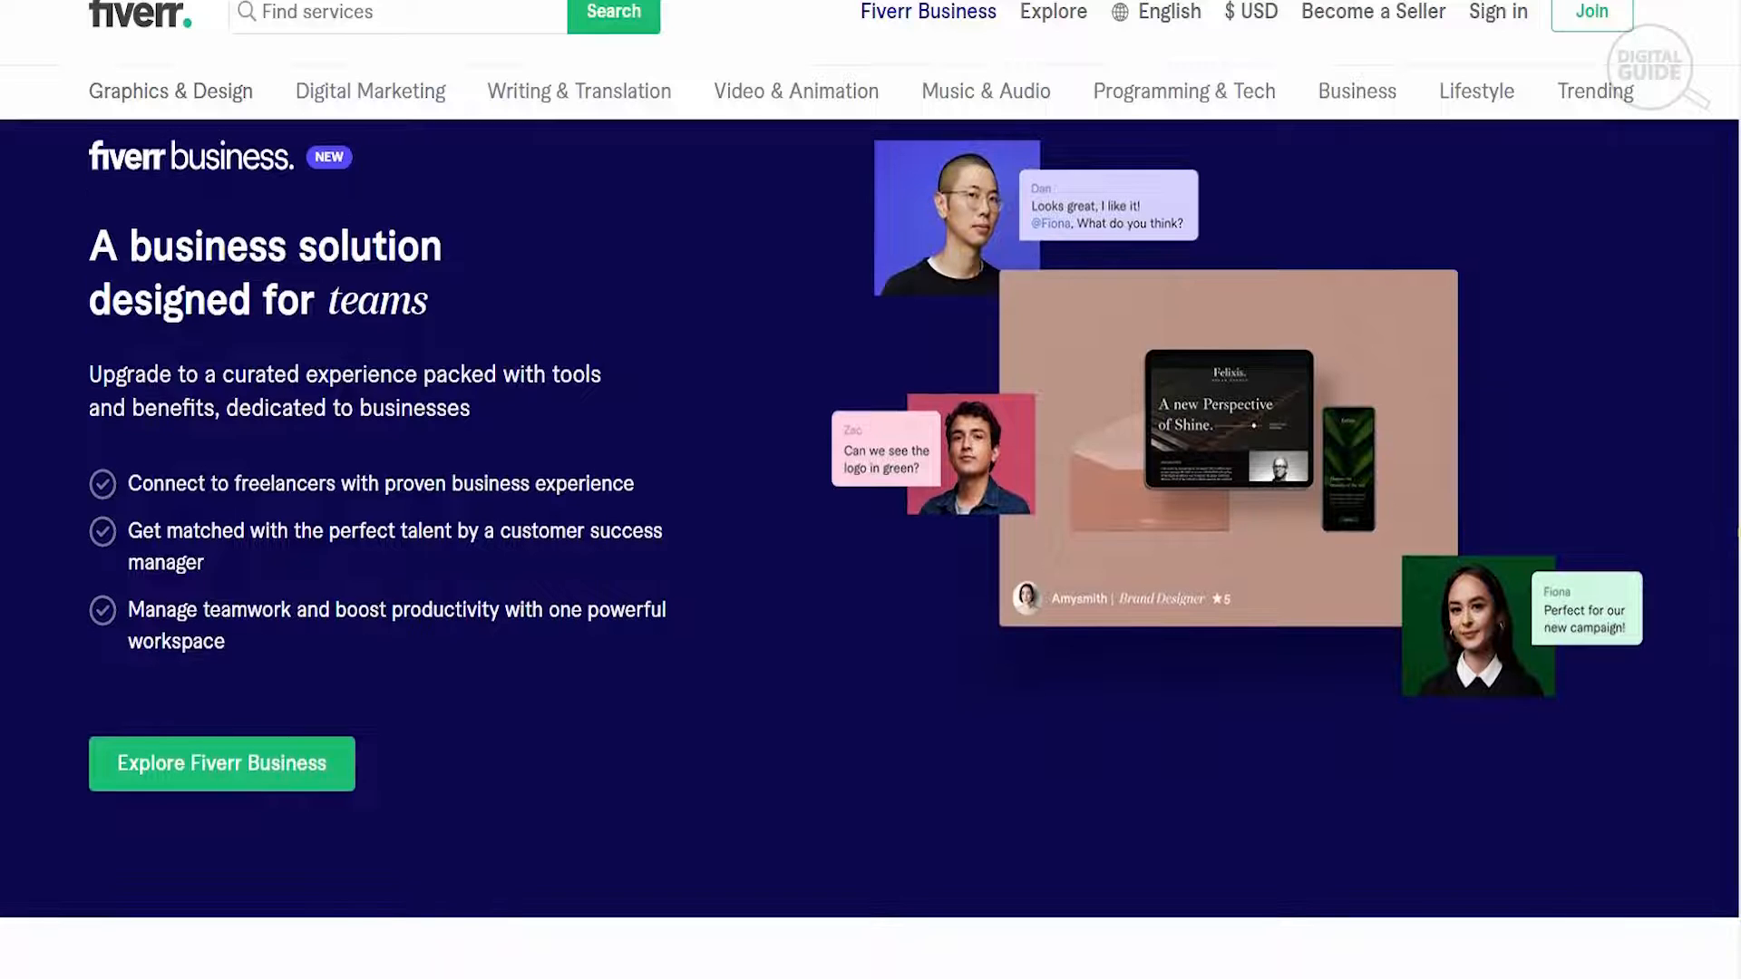
pyautogui.scroll(-8, 870, 544)
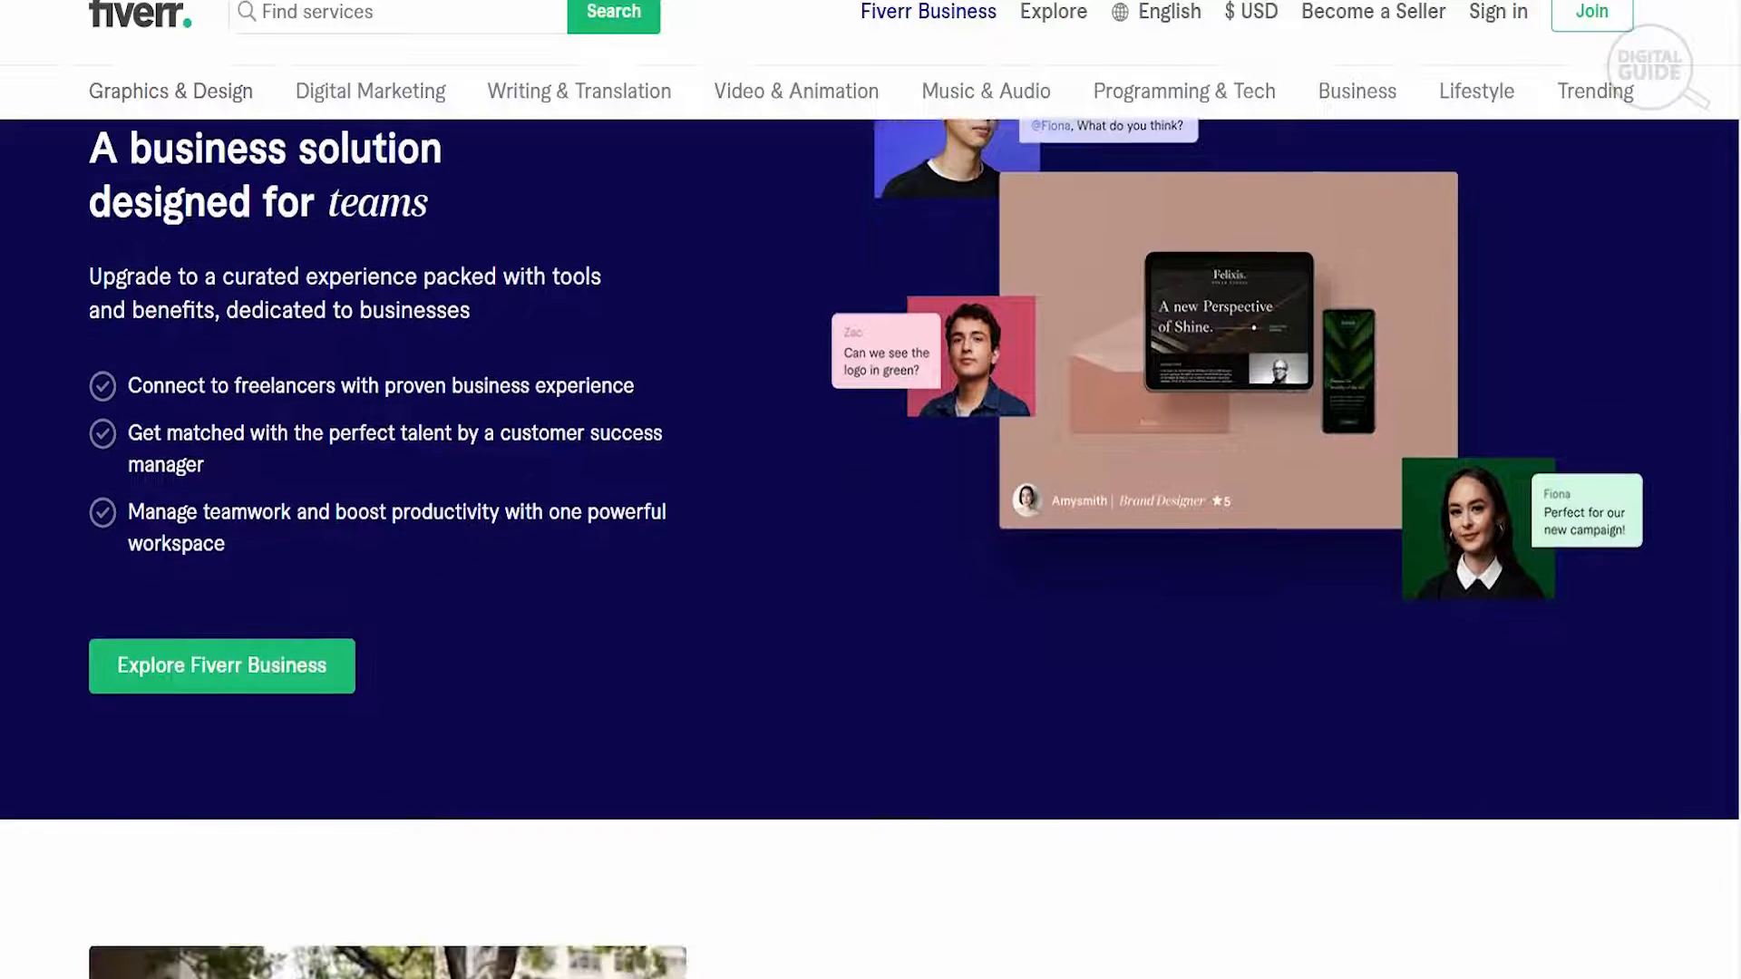
pyautogui.scroll(1, 870, 544)
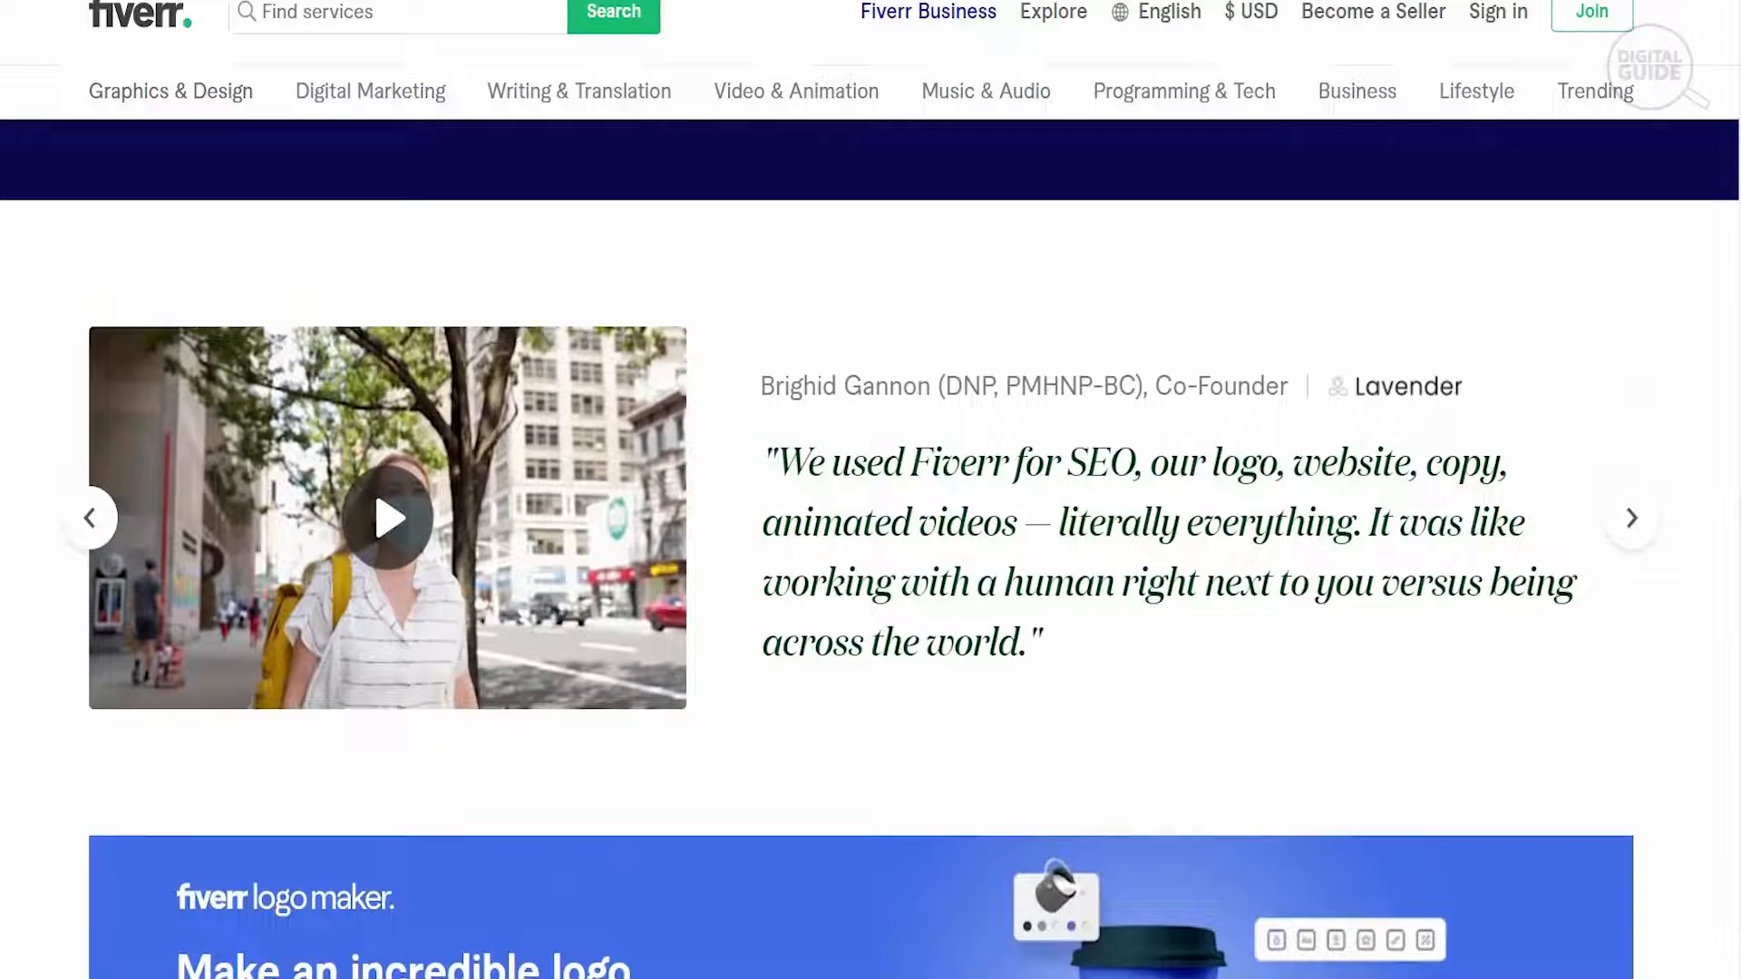
# - Examine the customer testimonial, Logo Maker banner, freelancer projects and Fiverr guides further down the homepage
pyautogui.scroll(-2, 871, 544)
pyautogui.scroll(-1, 871, 545)
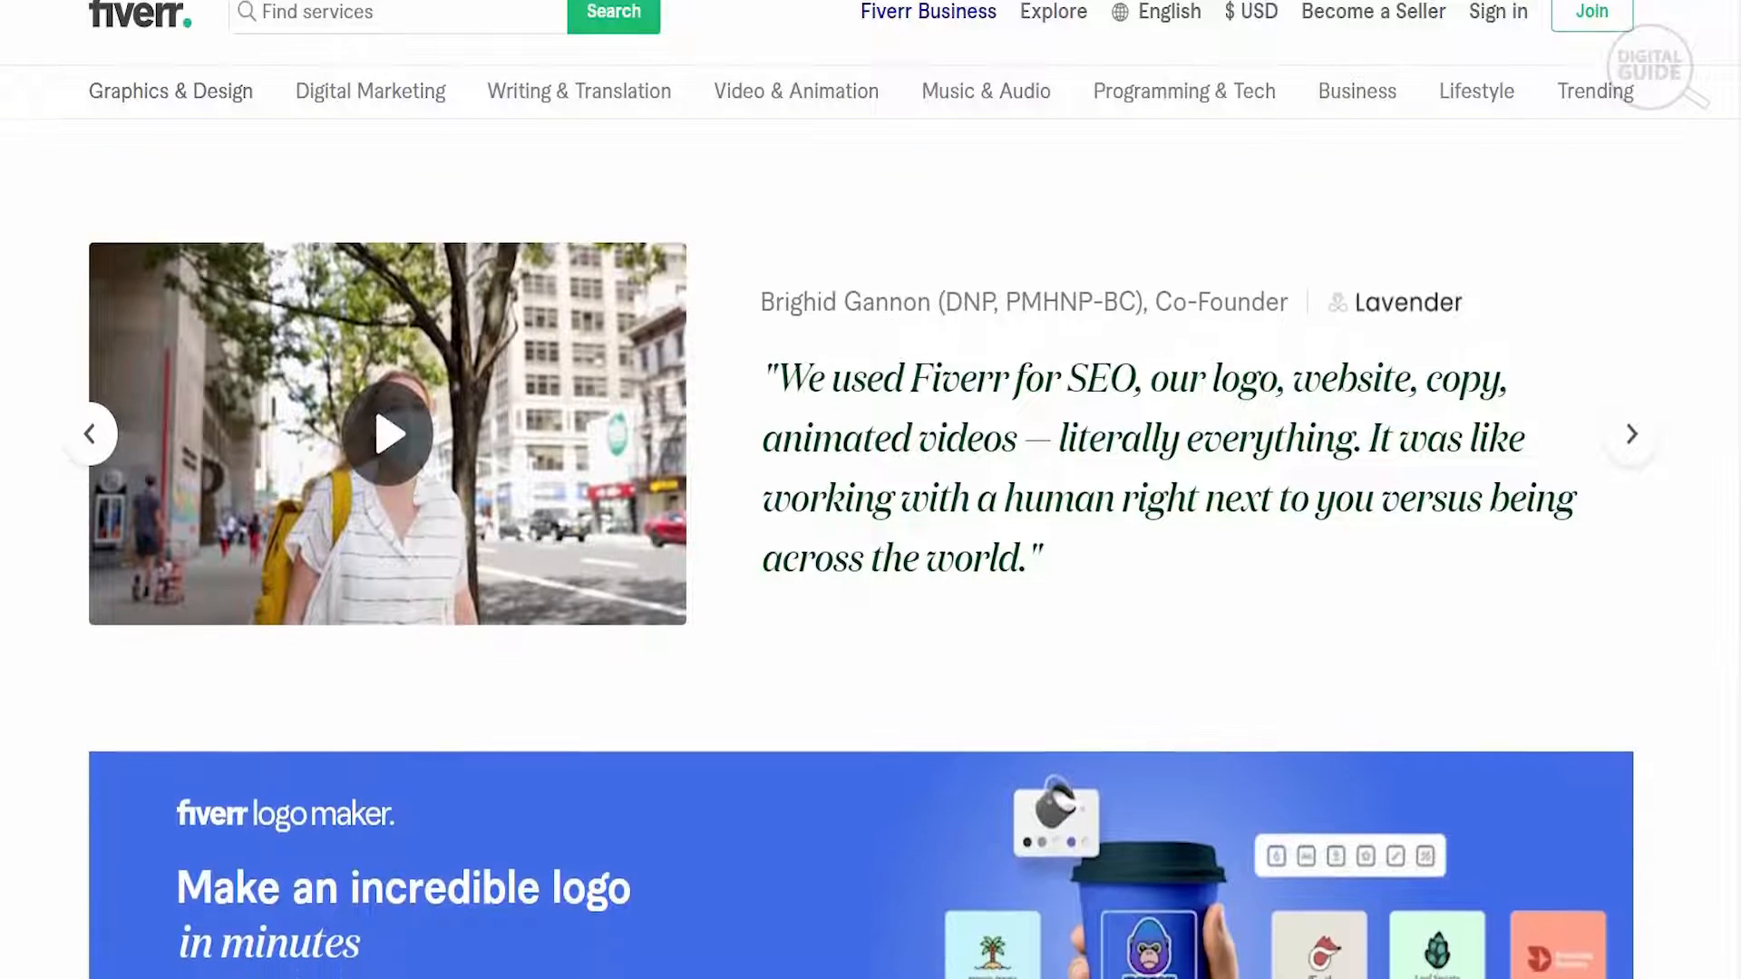
pyautogui.scroll(-3, 871, 544)
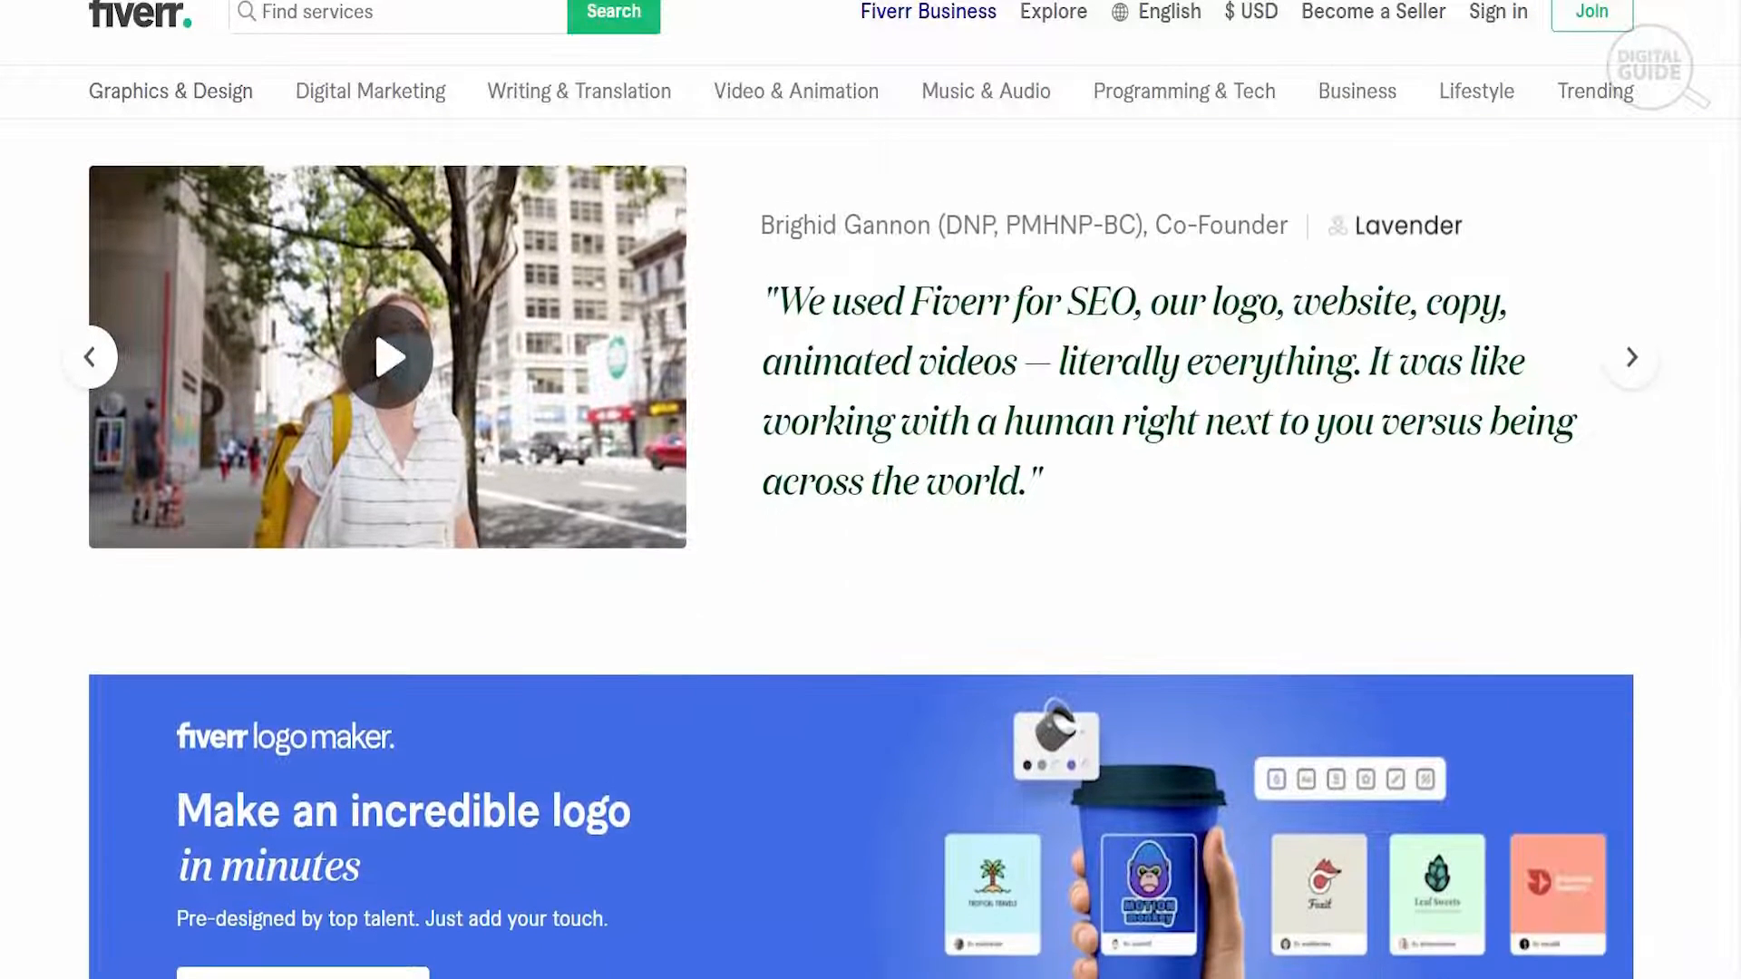
pyautogui.scroll(-3, 870, 544)
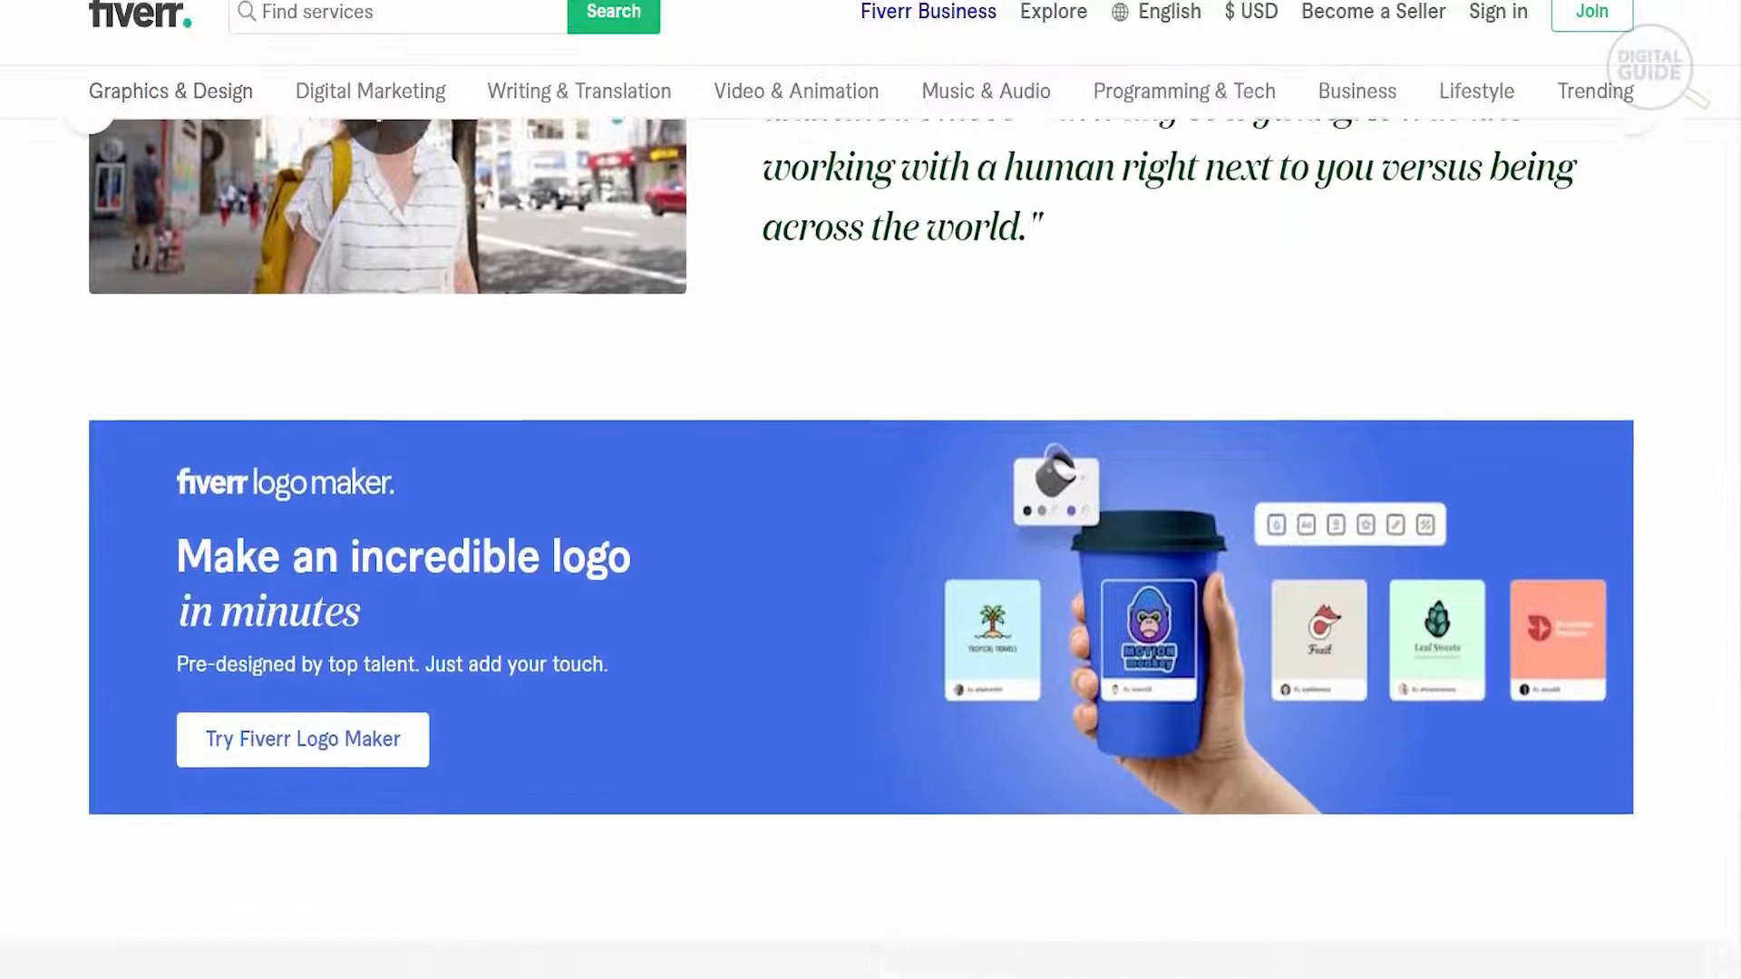
pyautogui.scroll(-3, 870, 544)
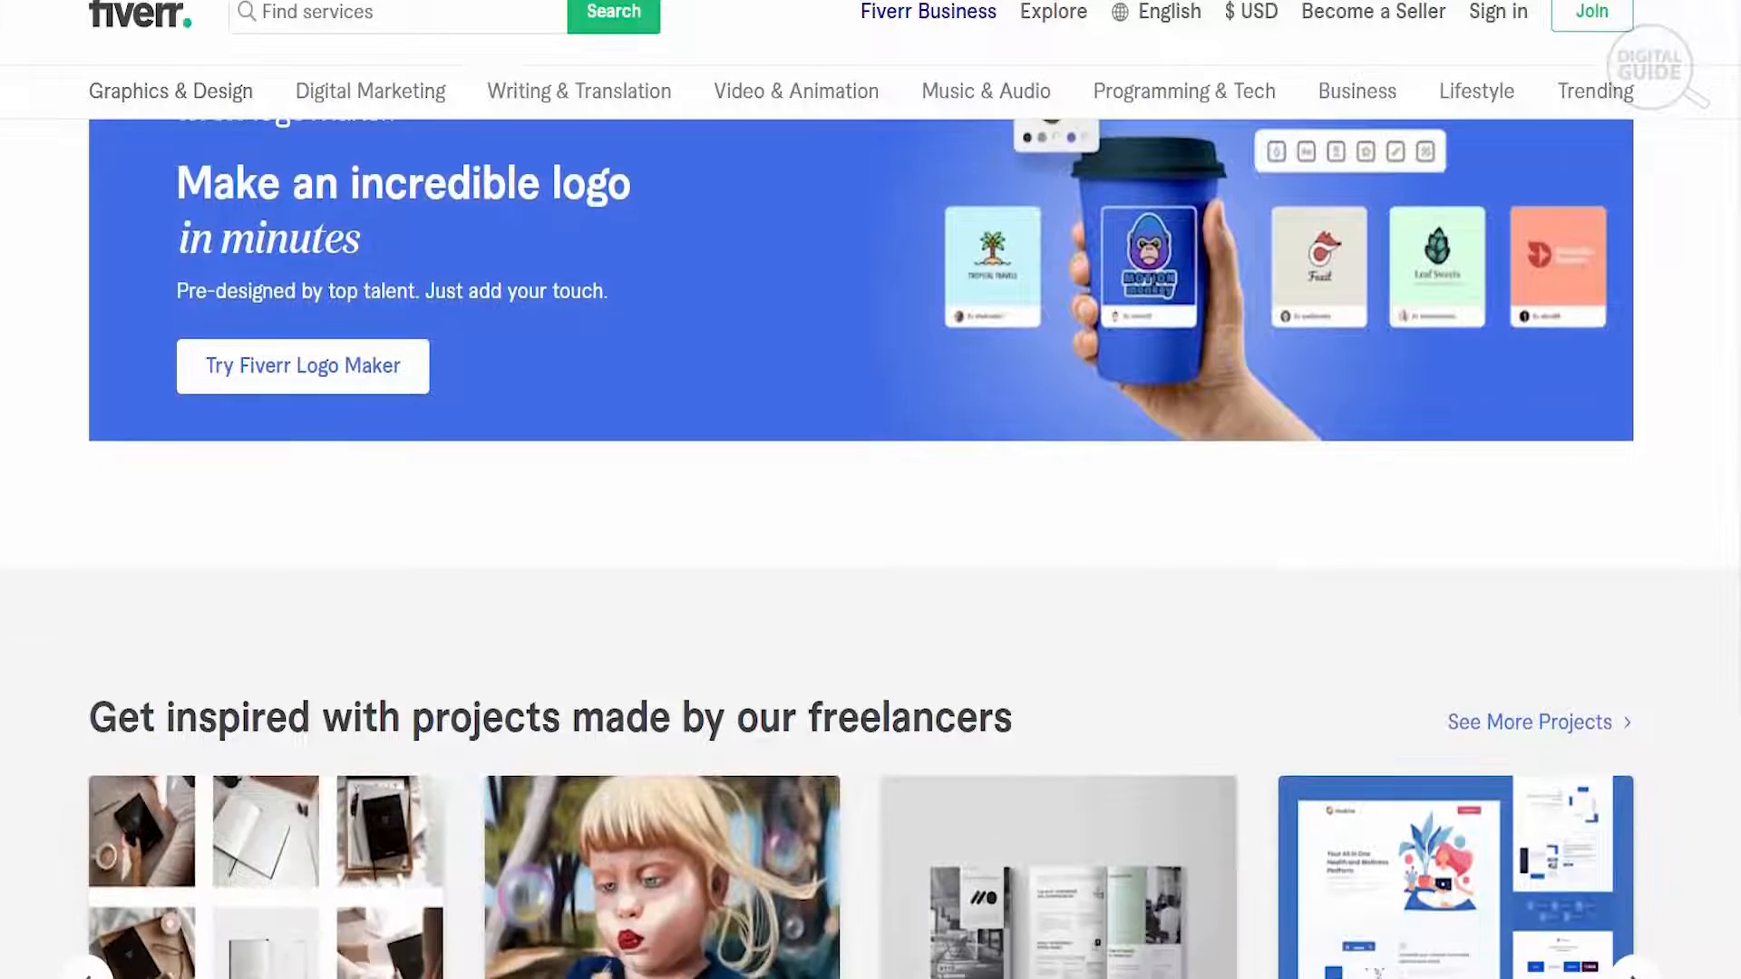
pyautogui.scroll(-3, 870, 544)
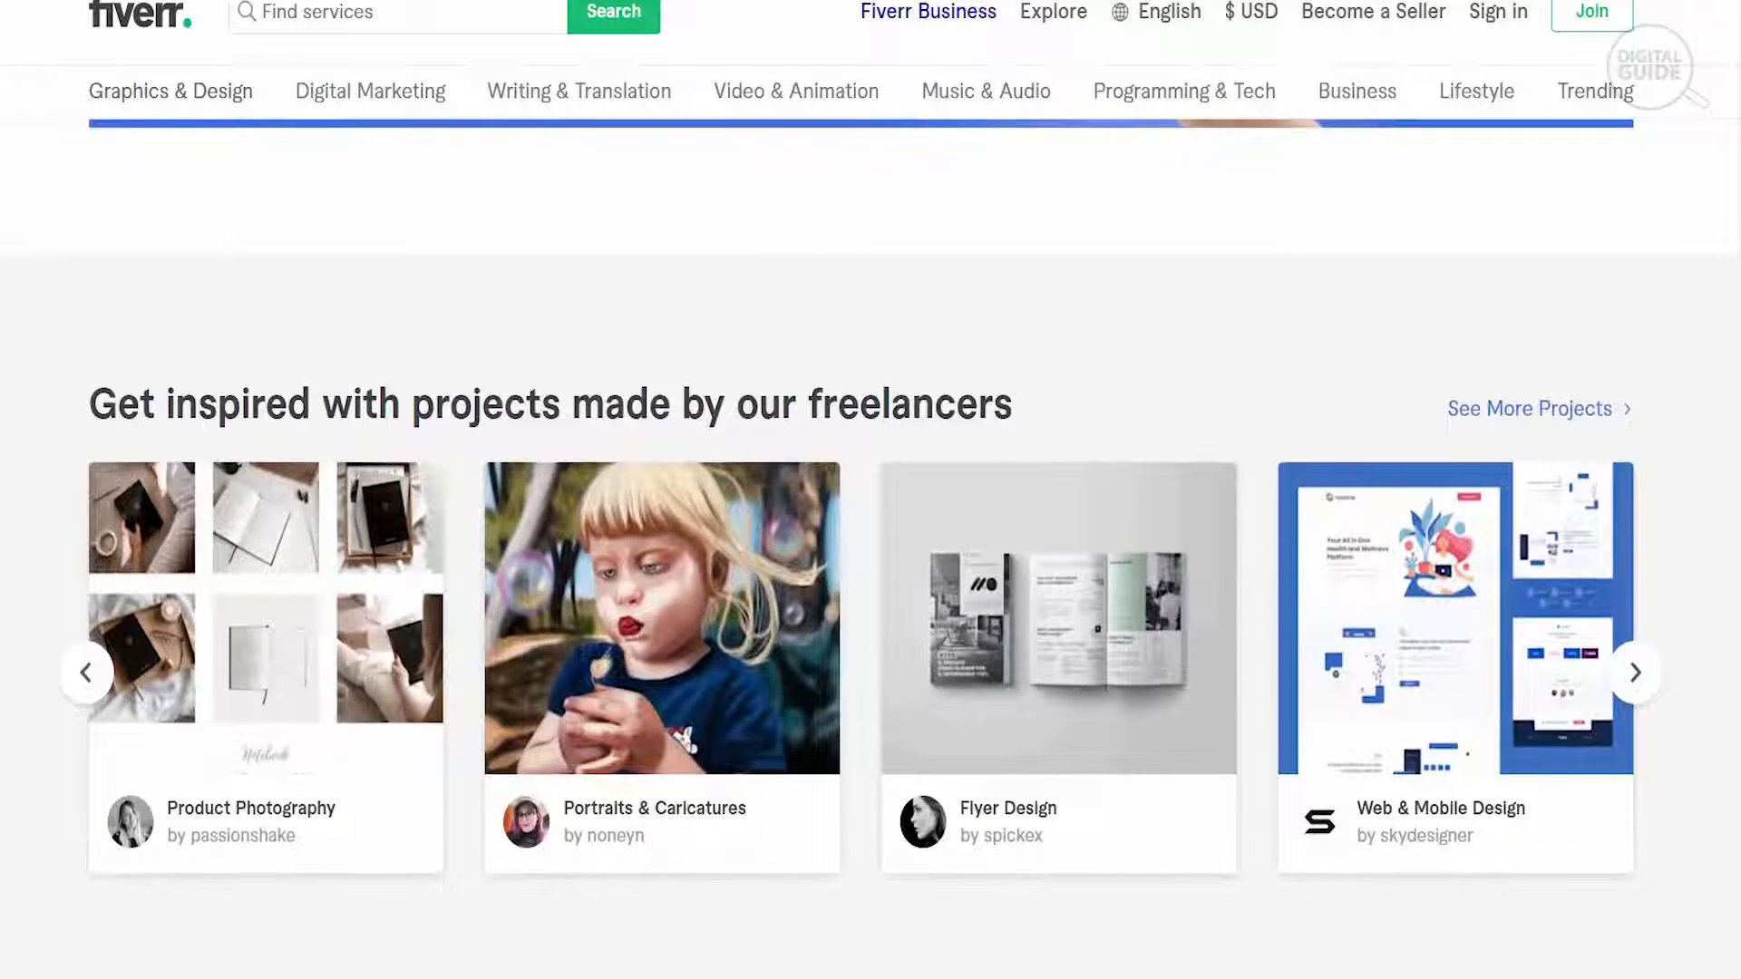
pyautogui.scroll(-4, 871, 544)
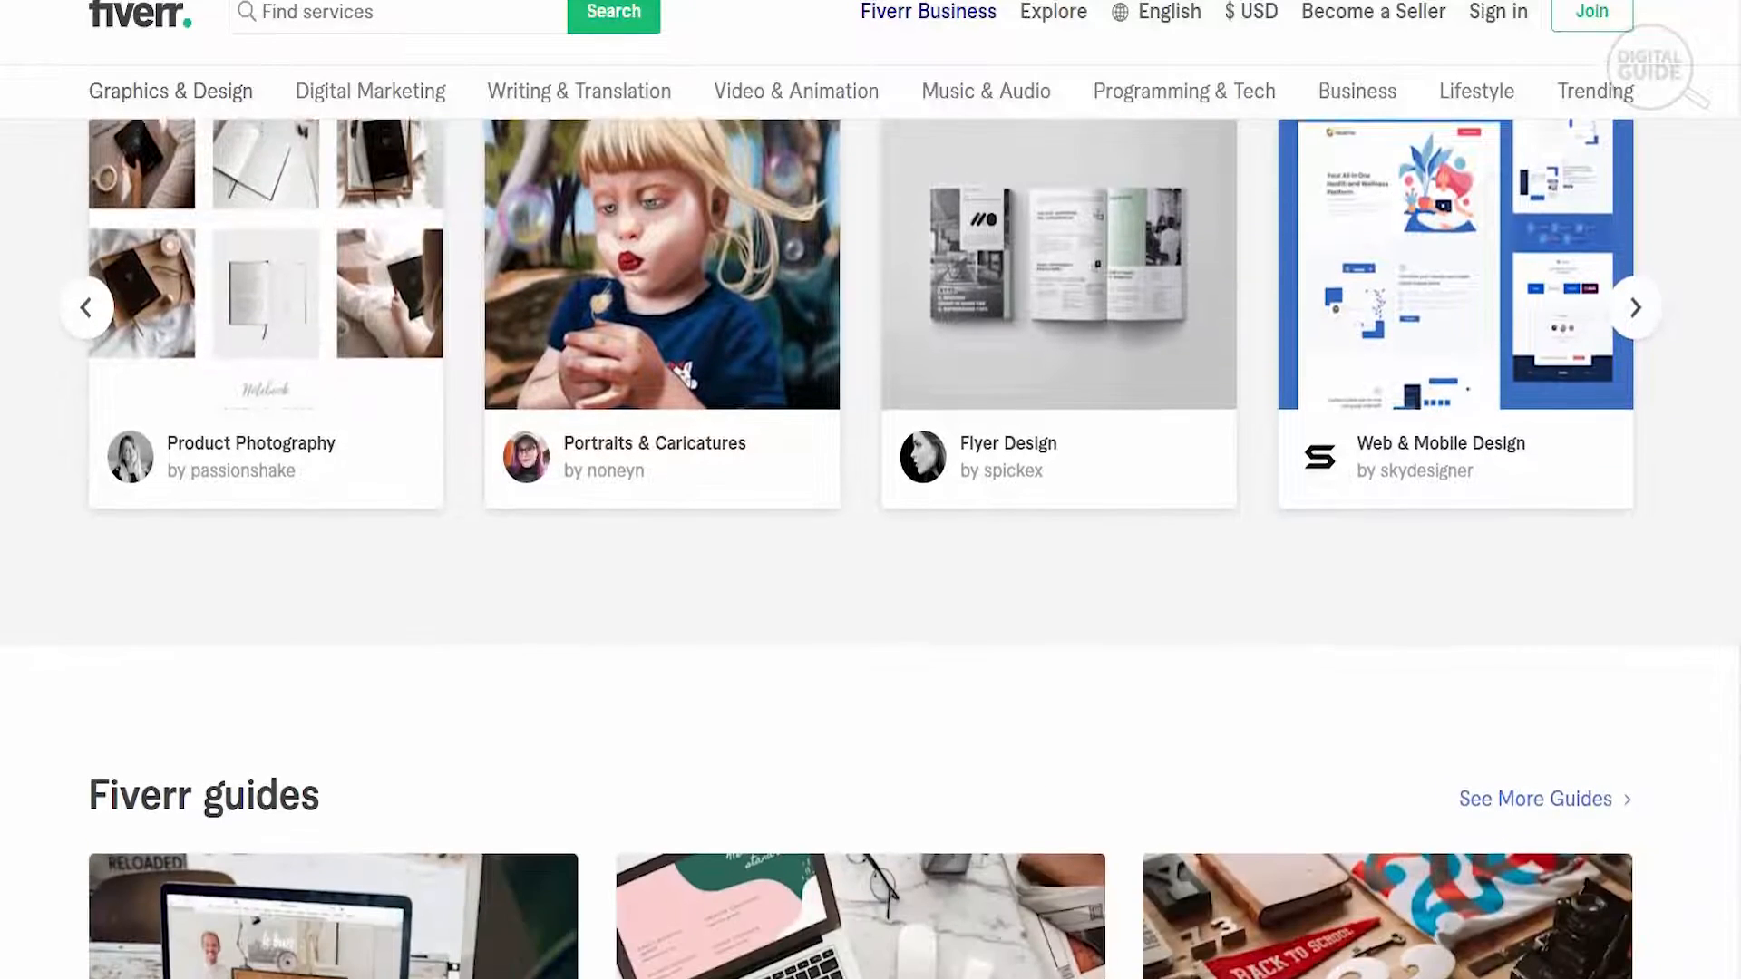
pyautogui.scroll(-5, 870, 544)
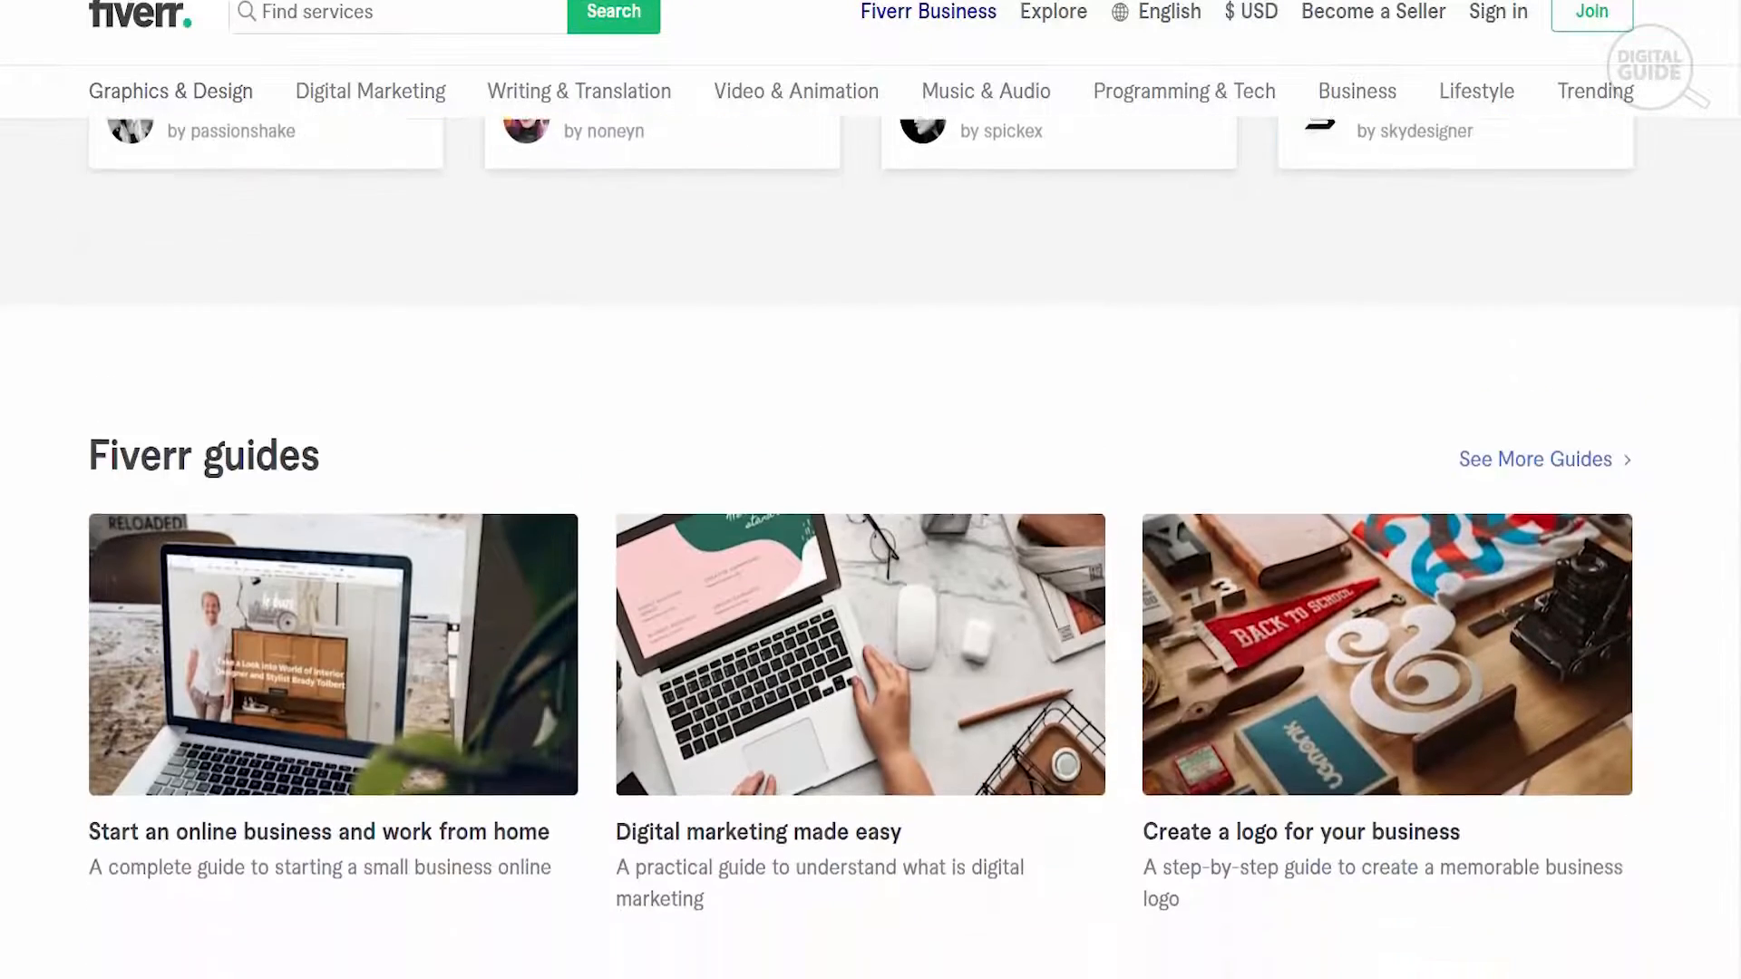
pyautogui.scroll(-3, 870, 544)
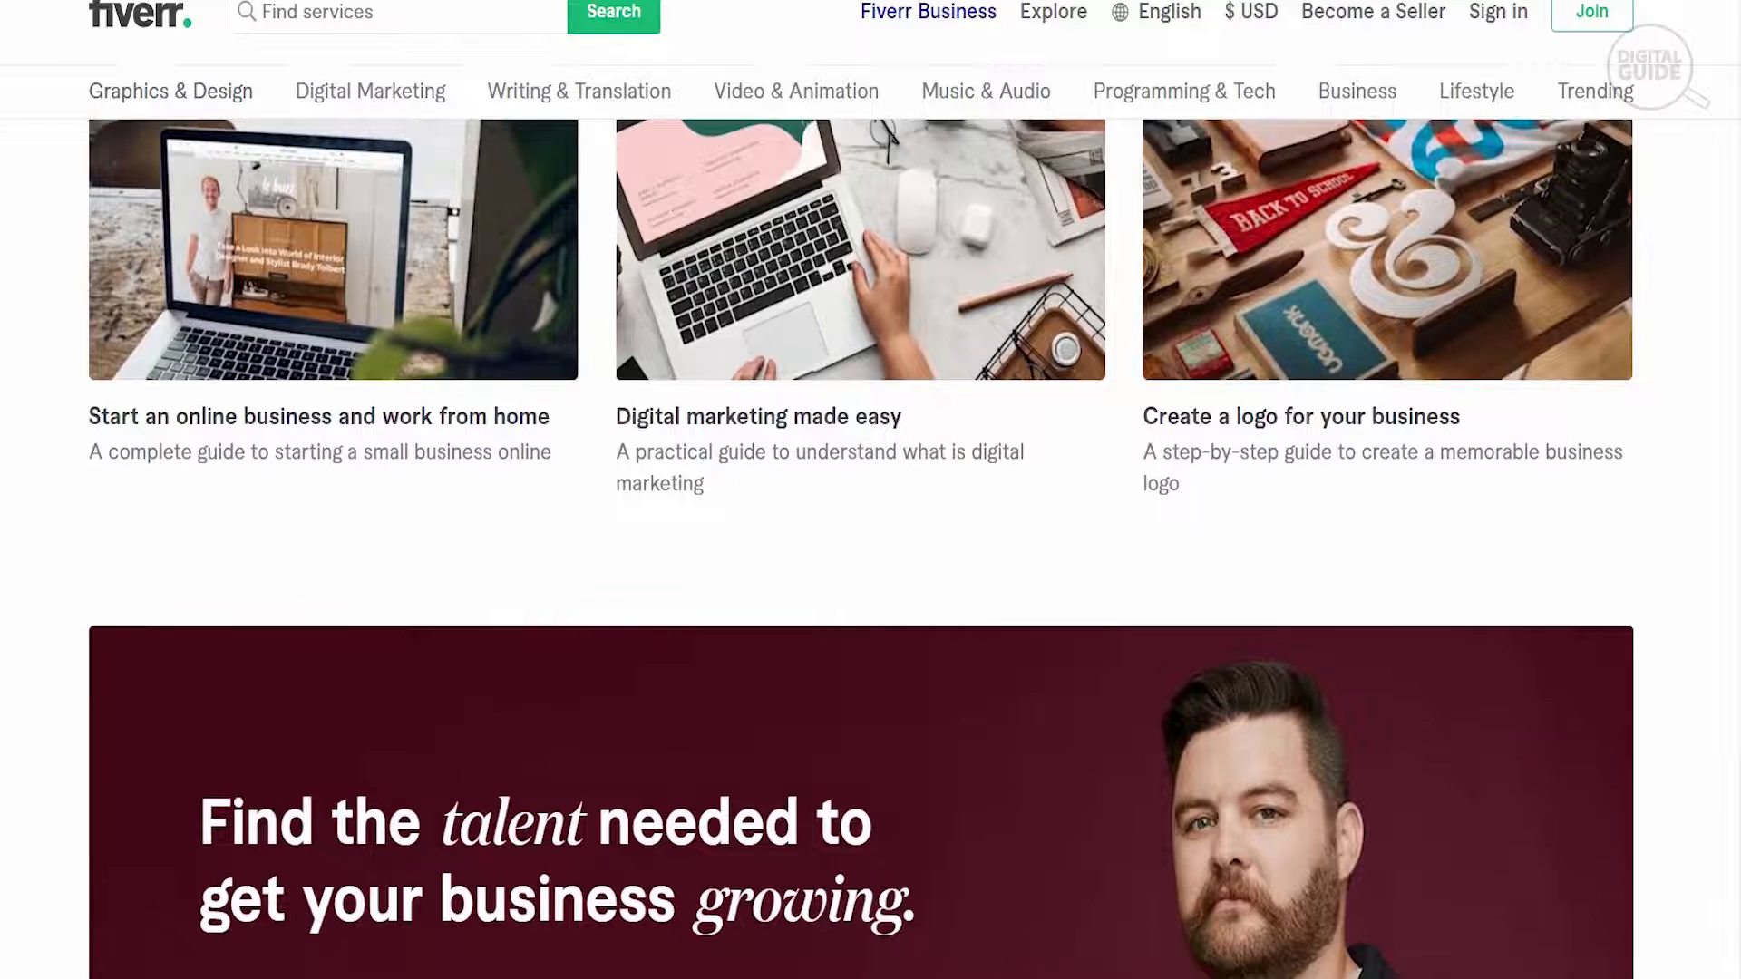
pyautogui.scroll(-2, 871, 544)
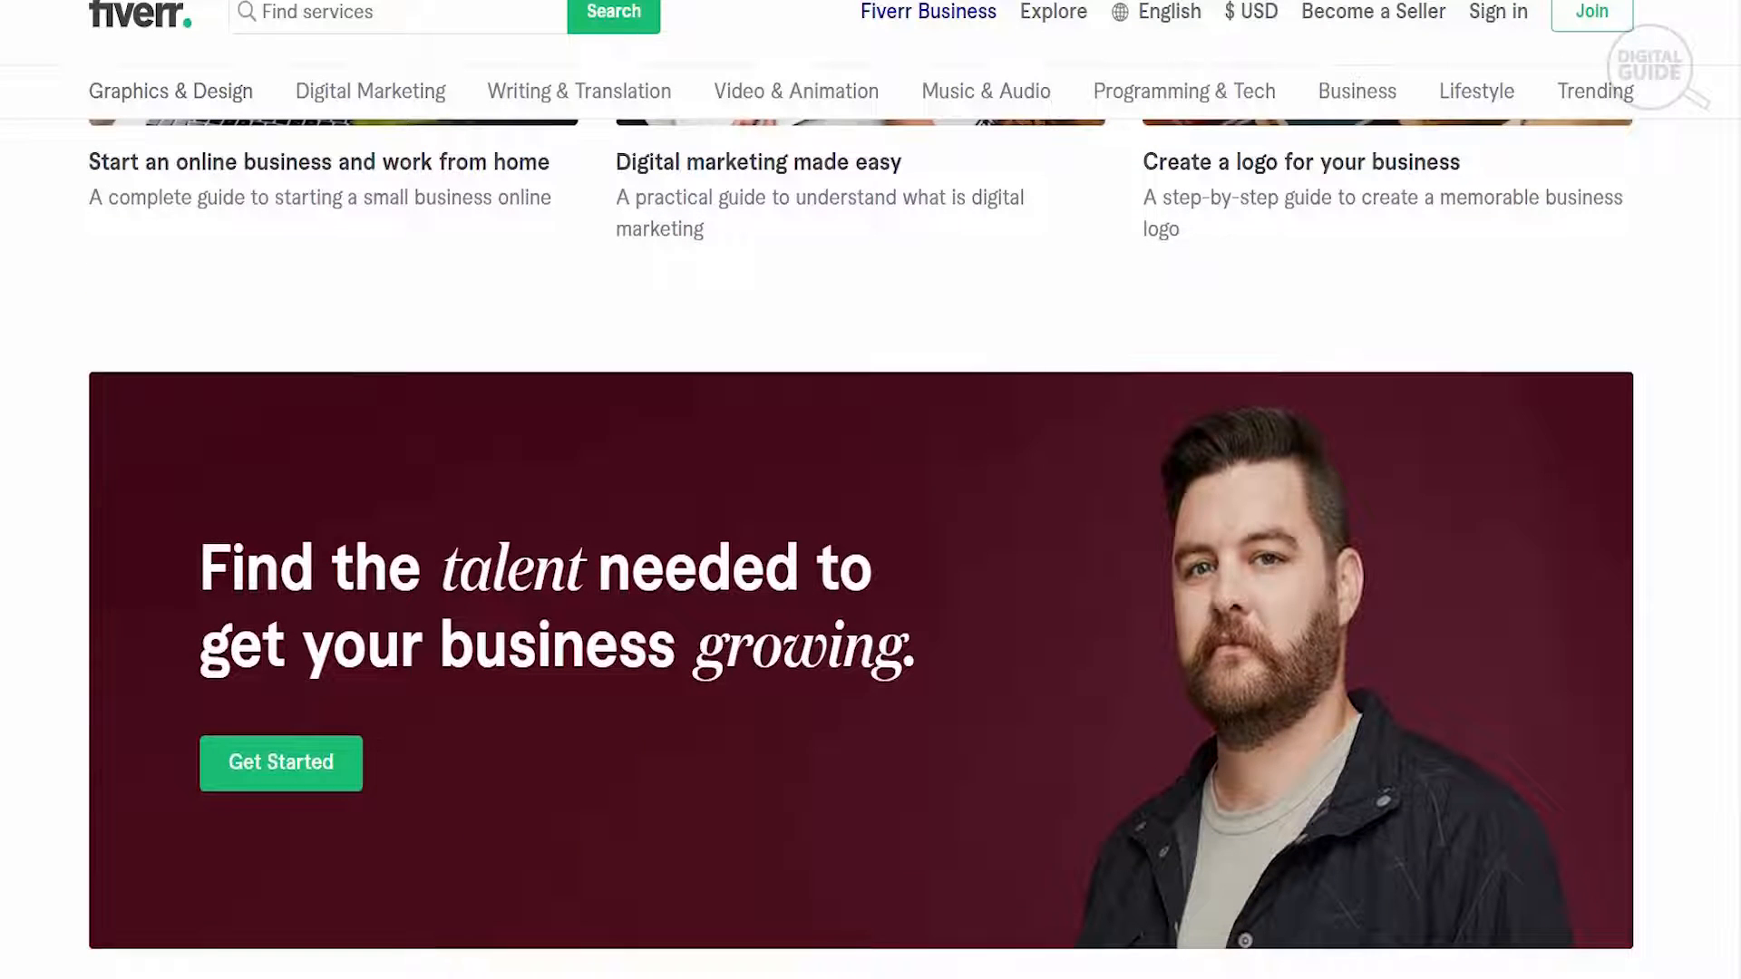
pyautogui.scroll(-1, 870, 544)
# - Open the sign-in dialog from the homepage, switch it to the Join Fiverr form and dismiss the email suggestions
pyautogui.scroll(6, 870, 544)
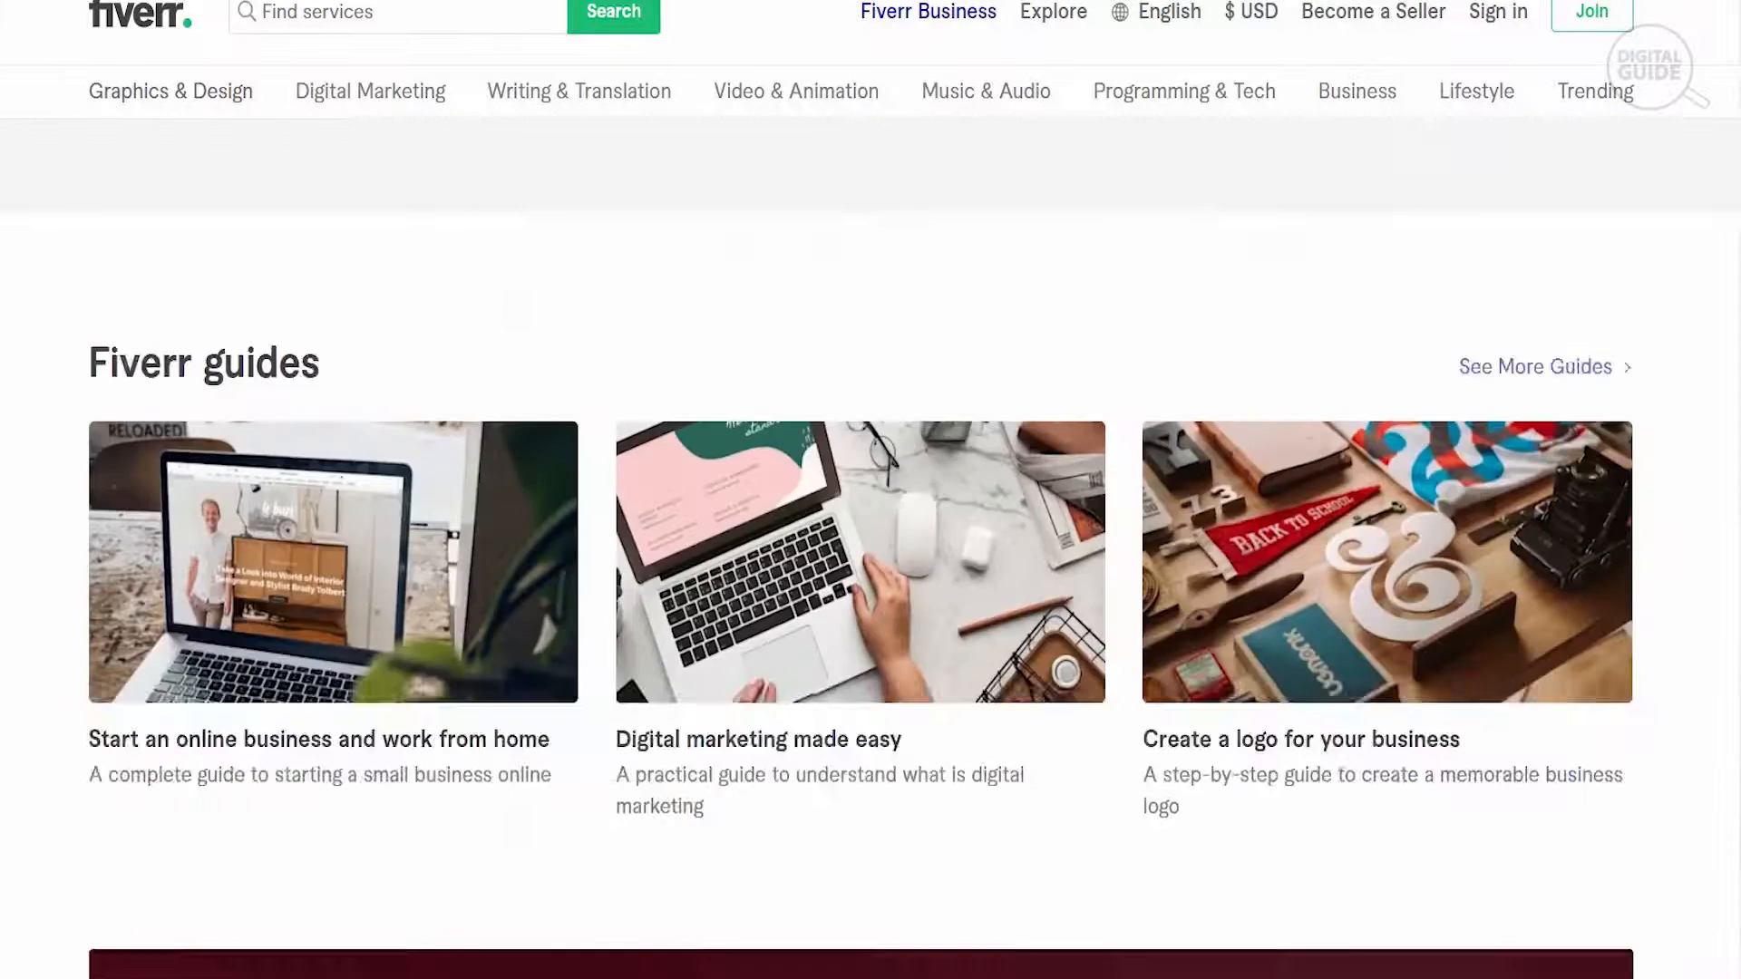
pyautogui.scroll(13, 870, 544)
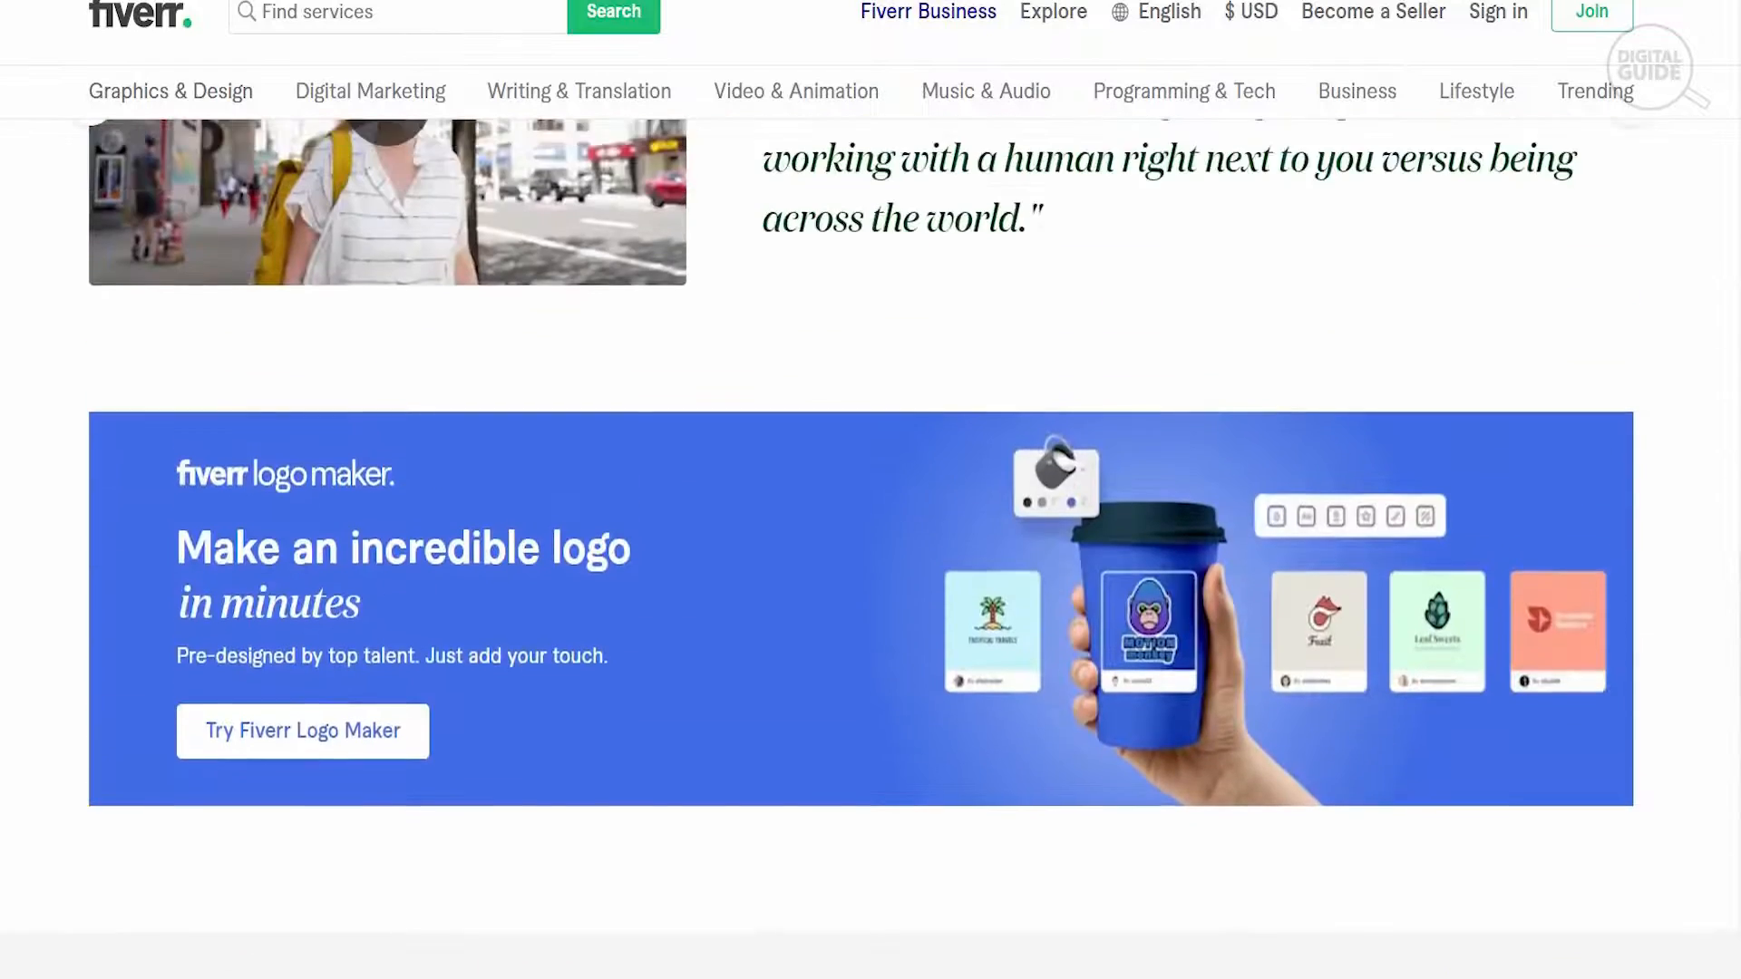
pyautogui.scroll(13, 870, 545)
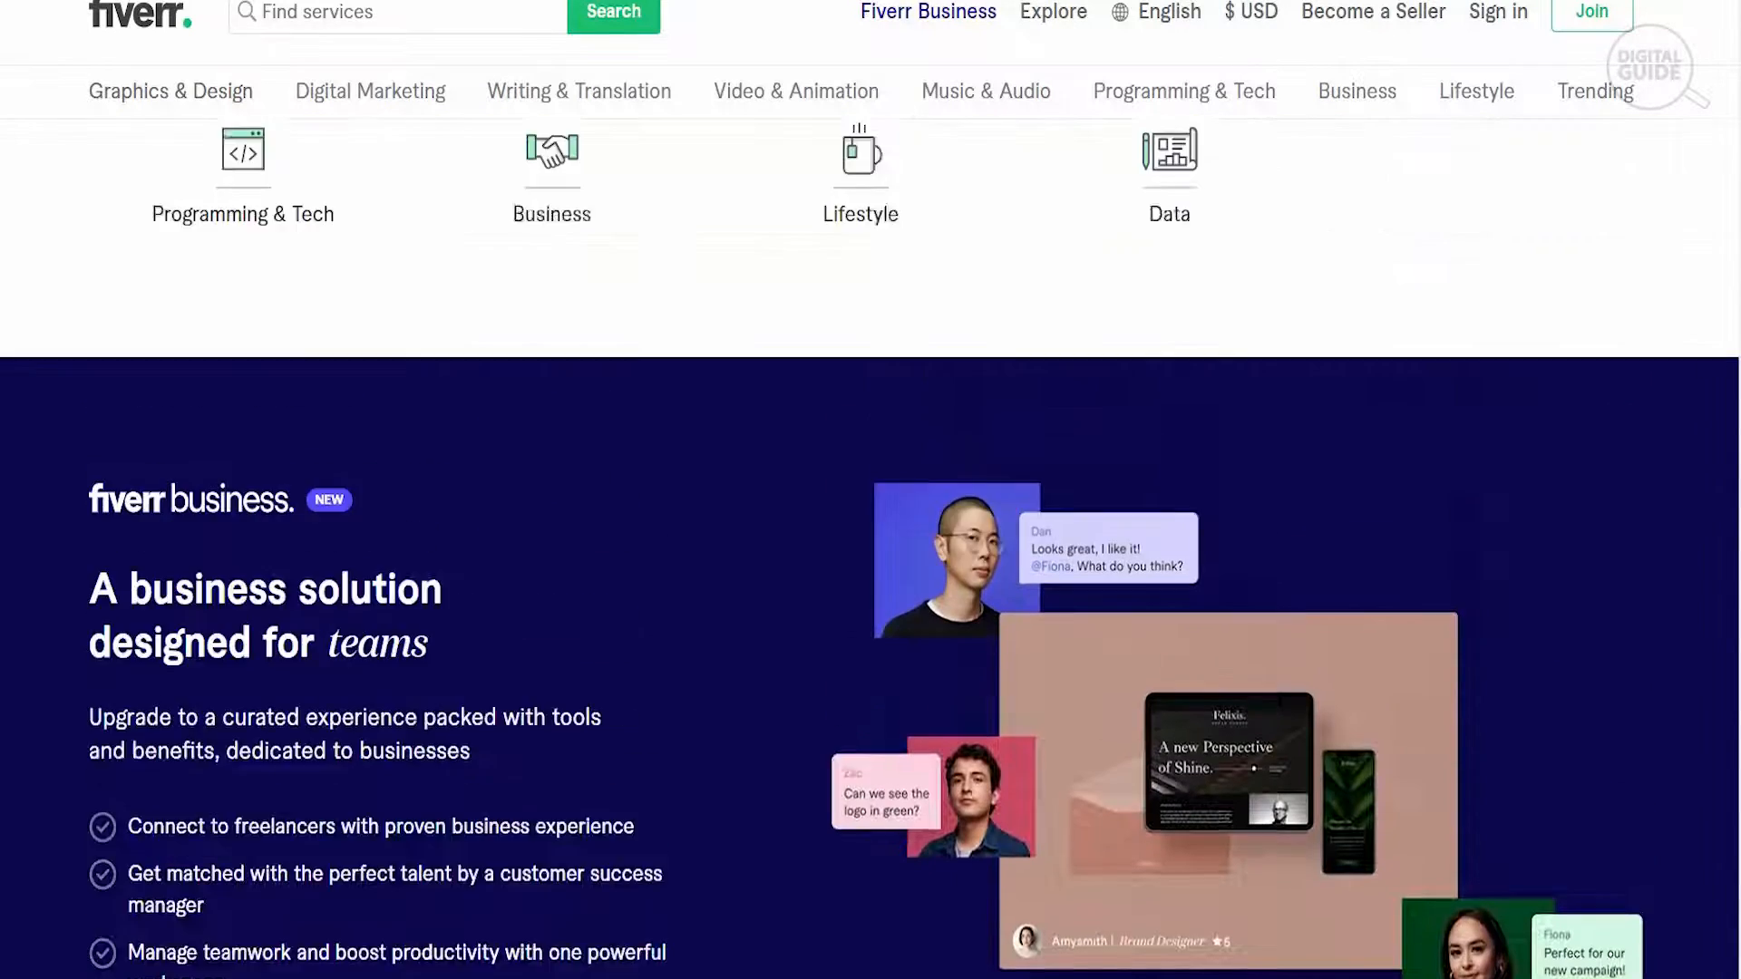
pyautogui.scroll(13, 870, 544)
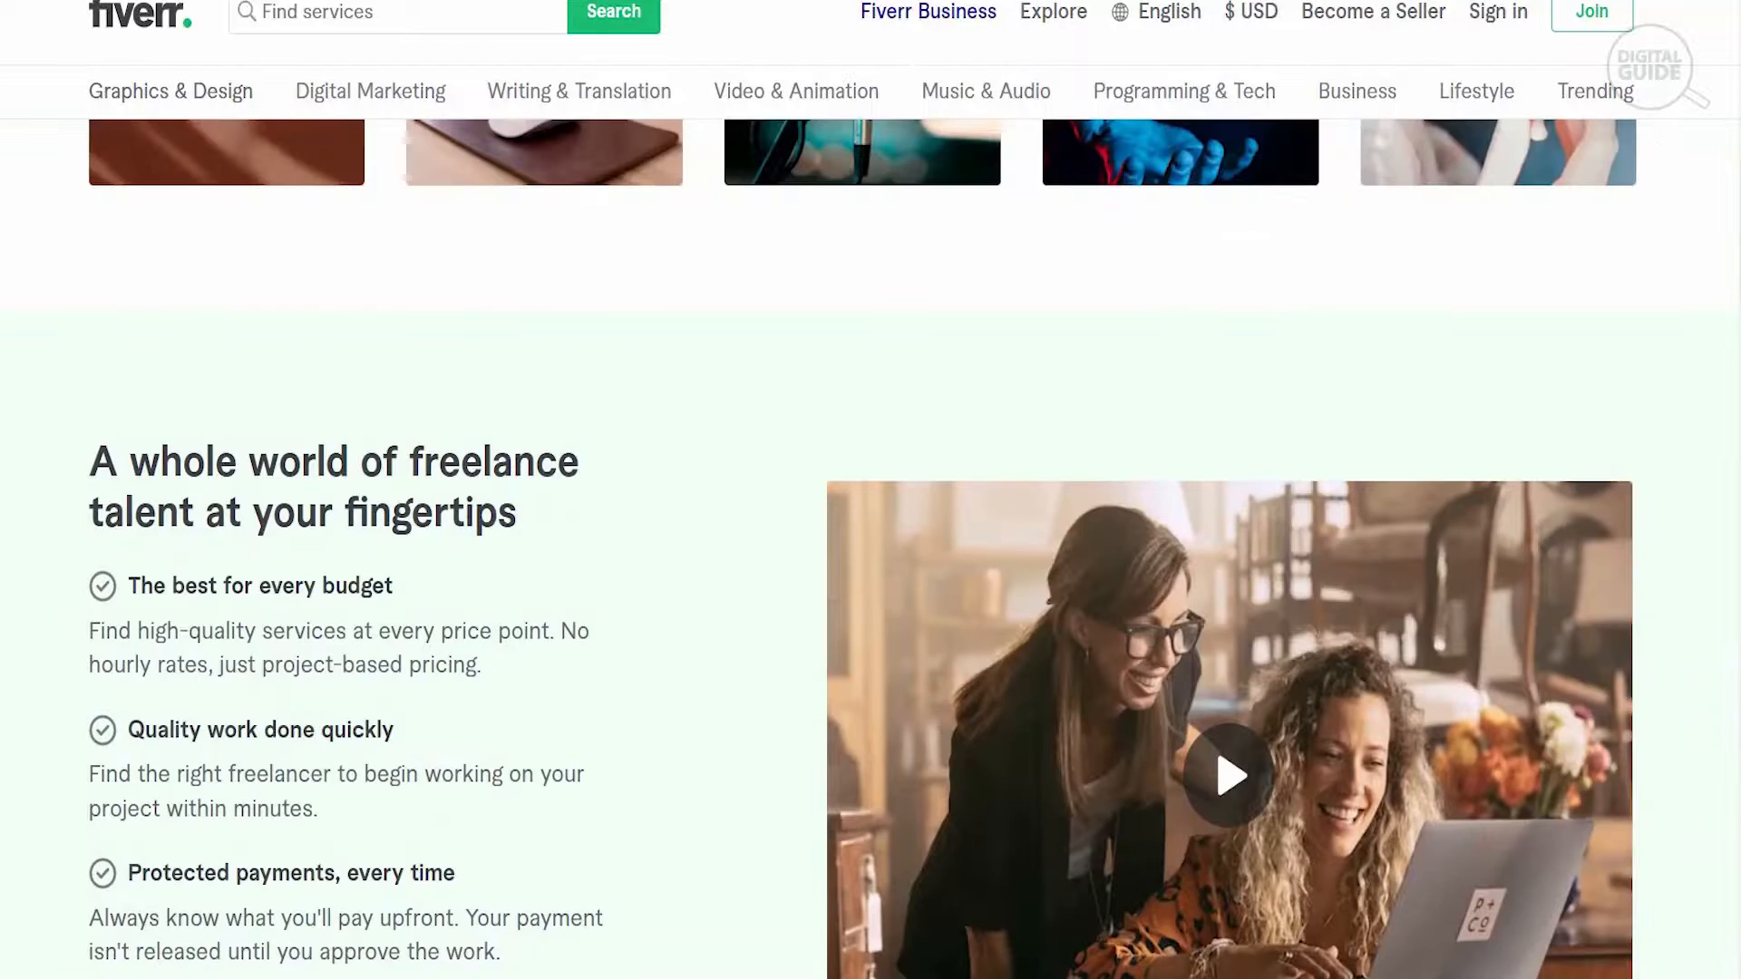
pyautogui.scroll(12, 870, 544)
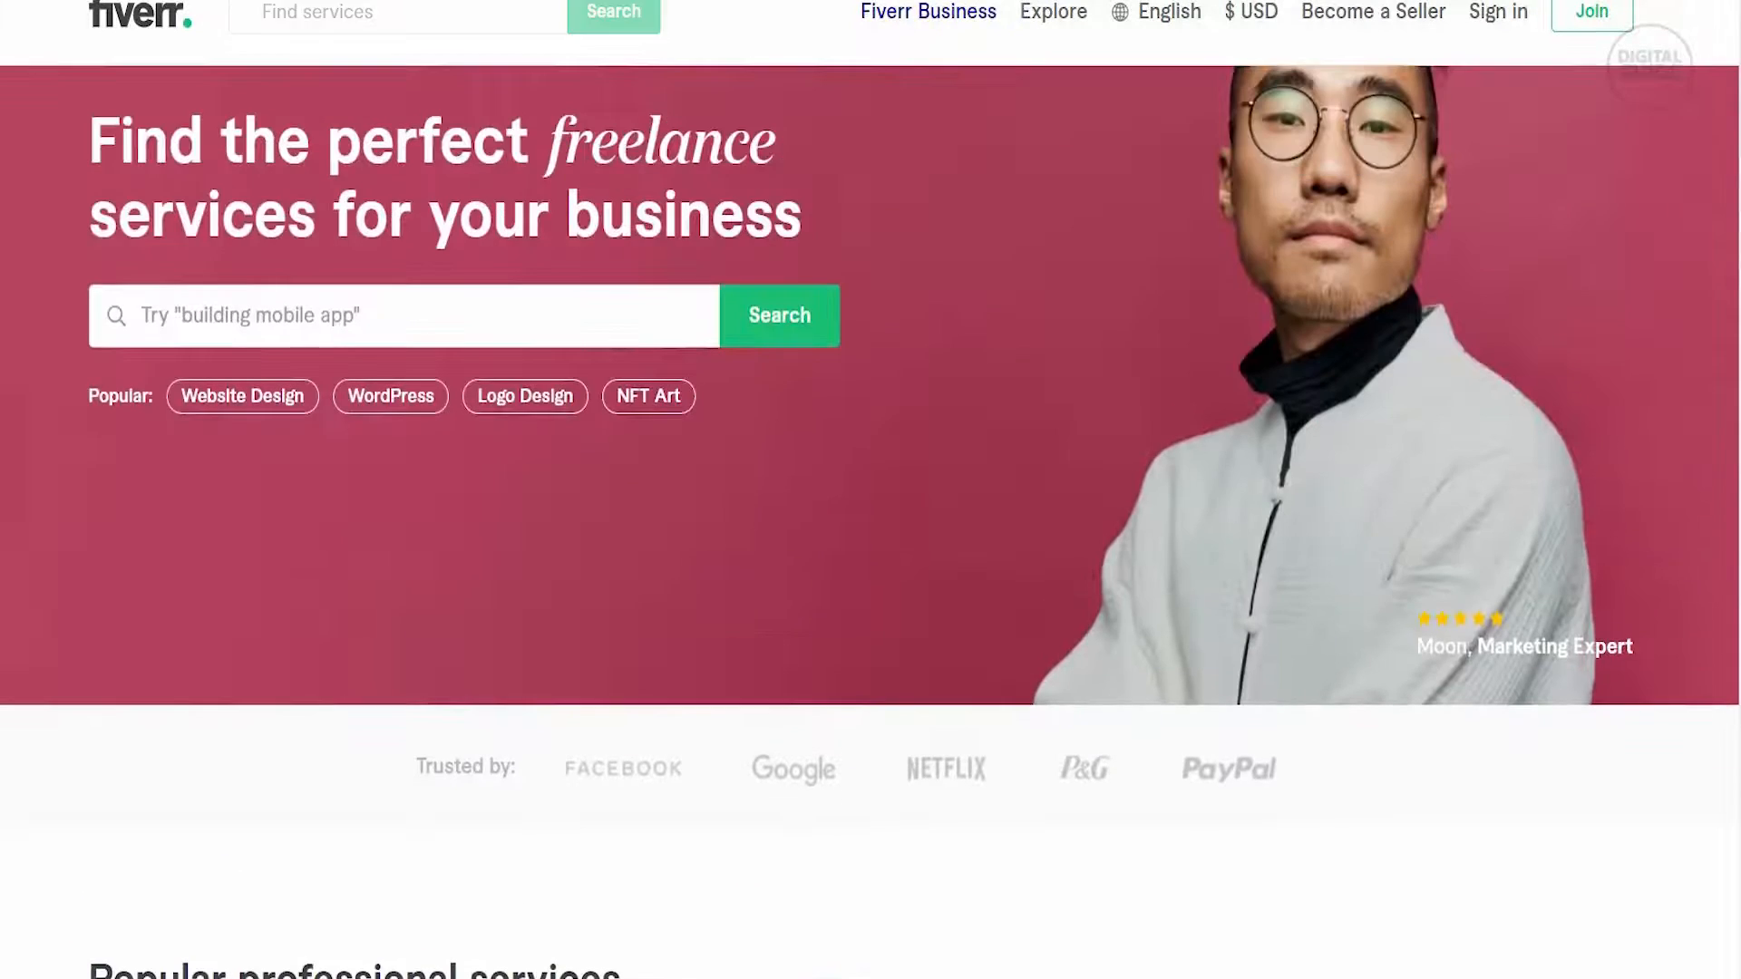
pyautogui.scroll(2, 870, 489)
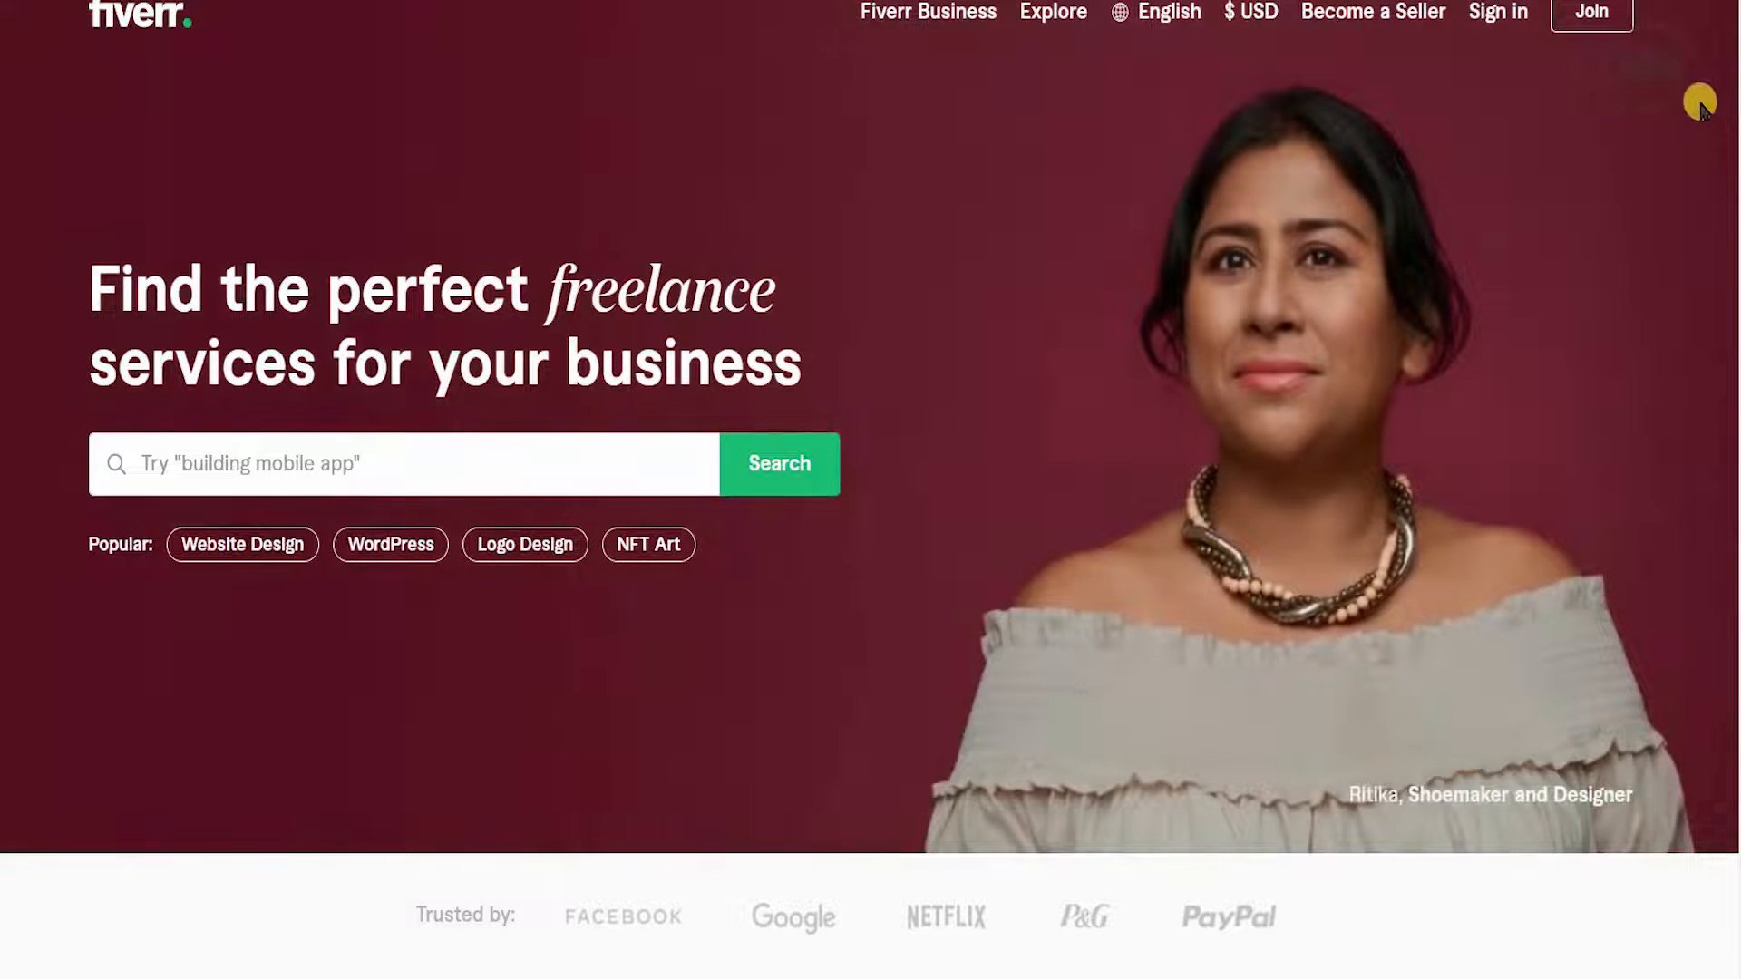
pyautogui.click(1497, 20)
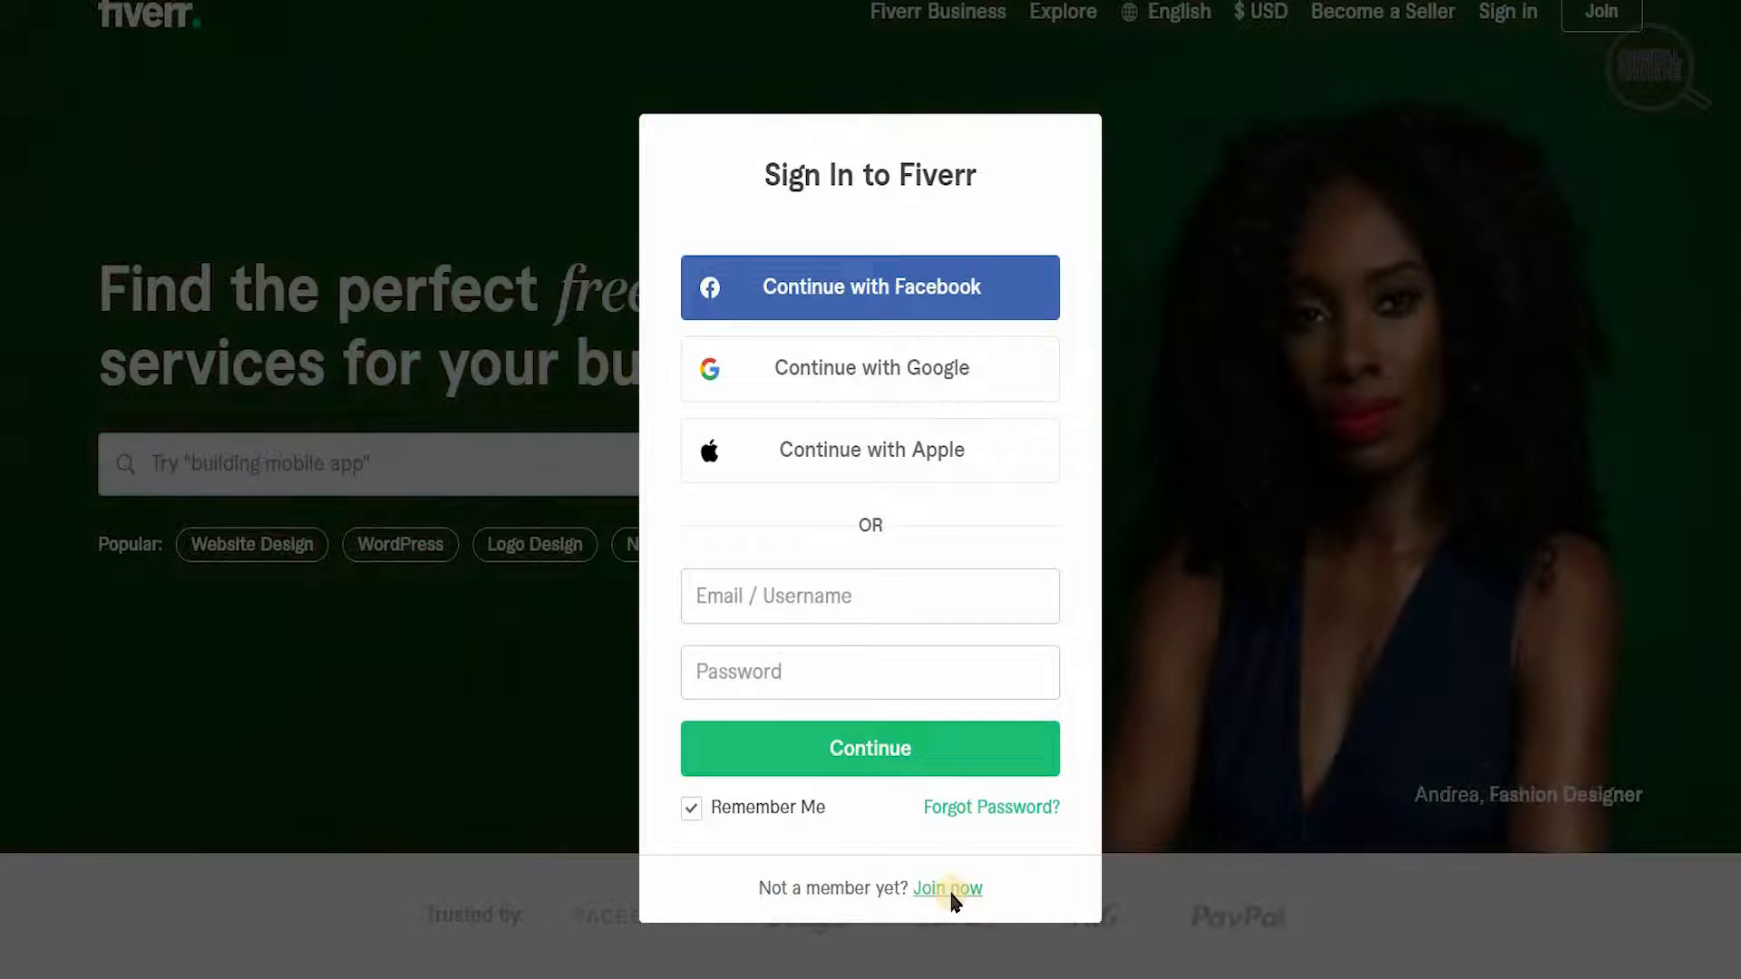
pyautogui.click(952, 897)
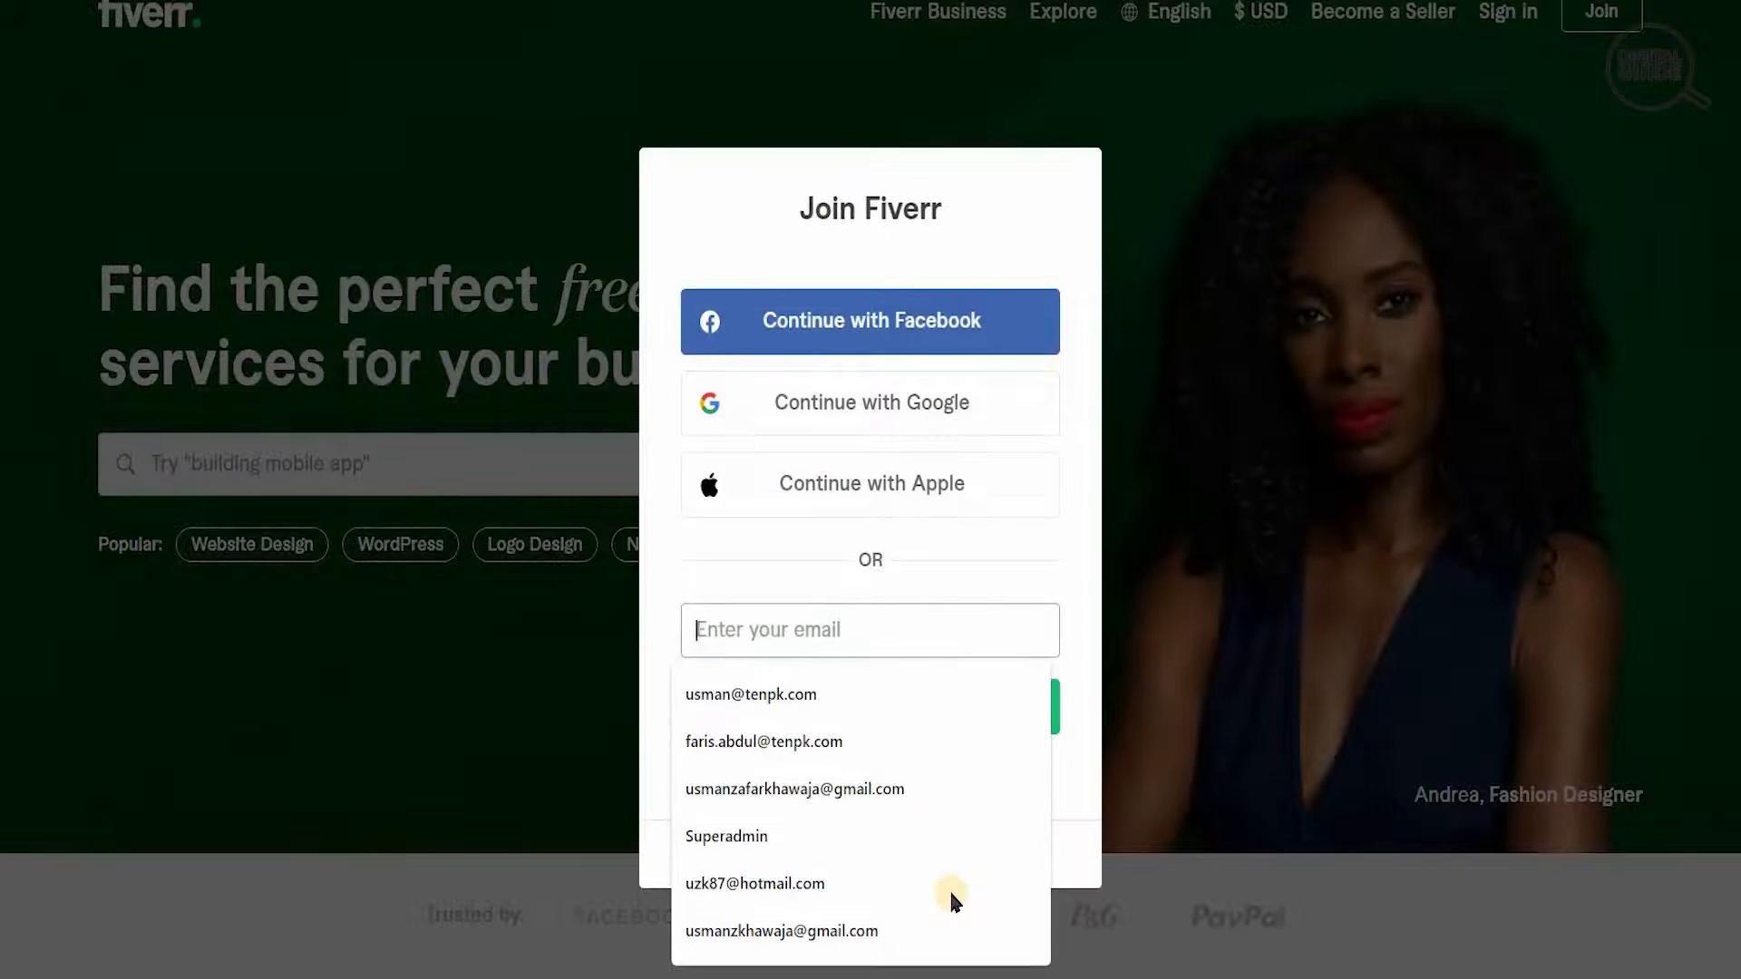
pyautogui.click(1076, 602)
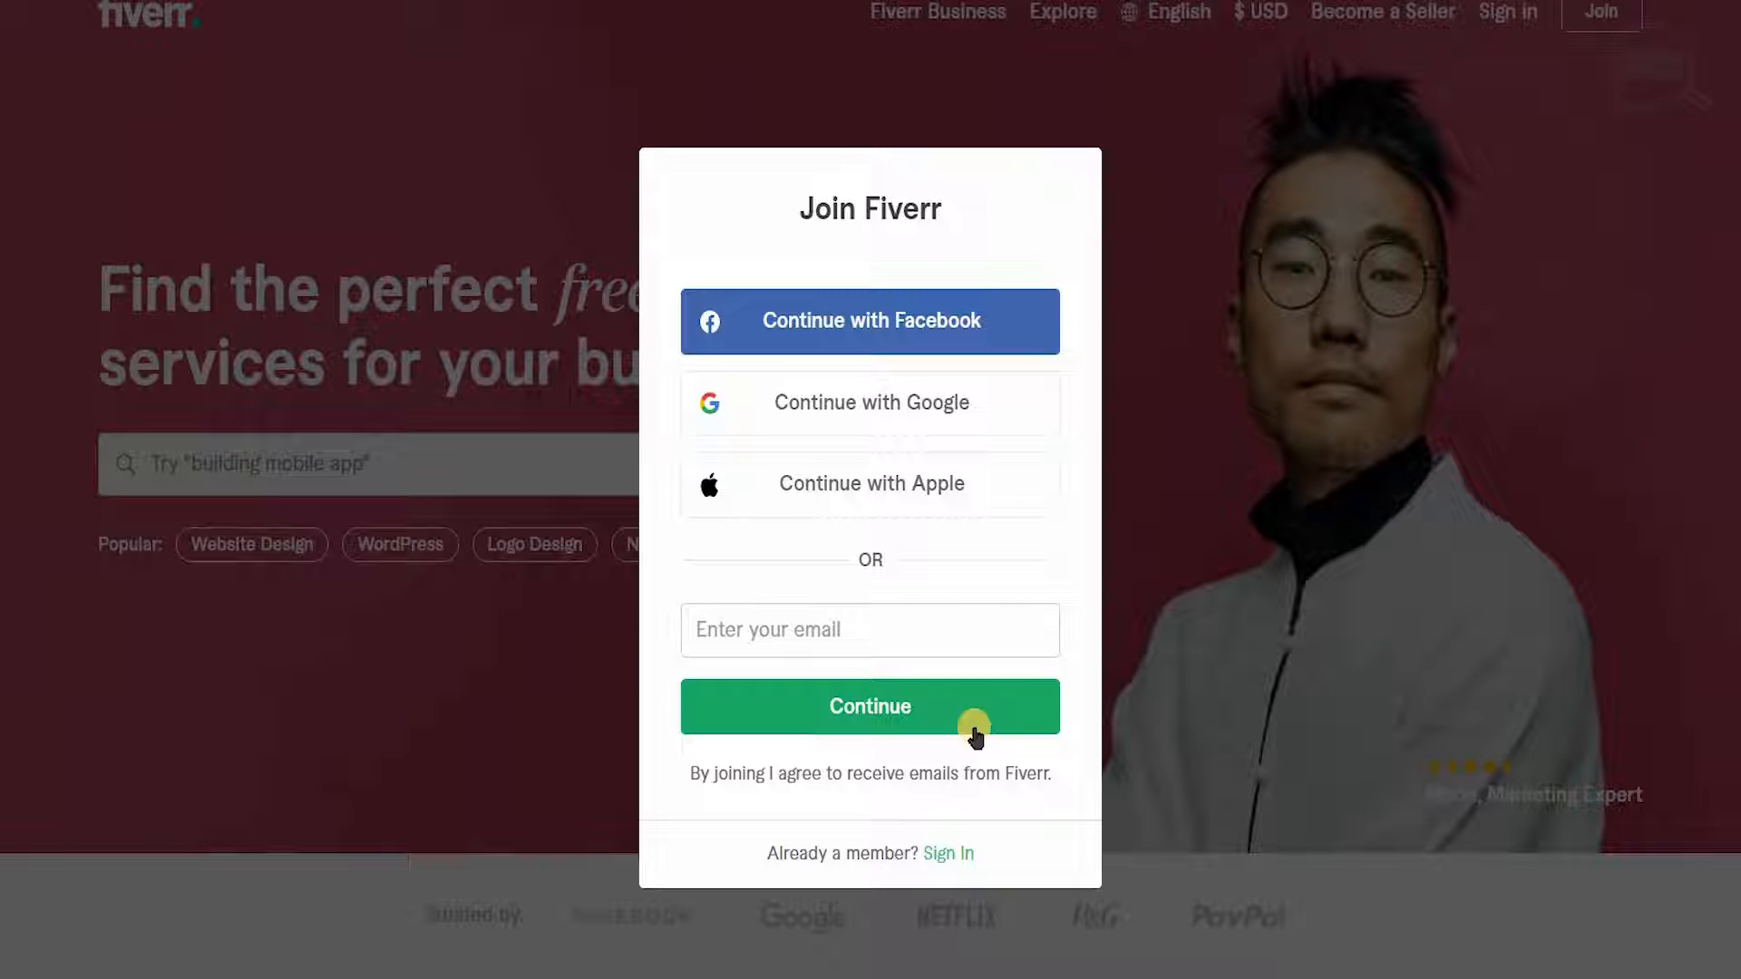
# - Leave the Join Fiverr form and look through the signed-in homepage's continue-browsing, screencasting, recommended and Verified Pro gigs
pyautogui.click(1202, 857)
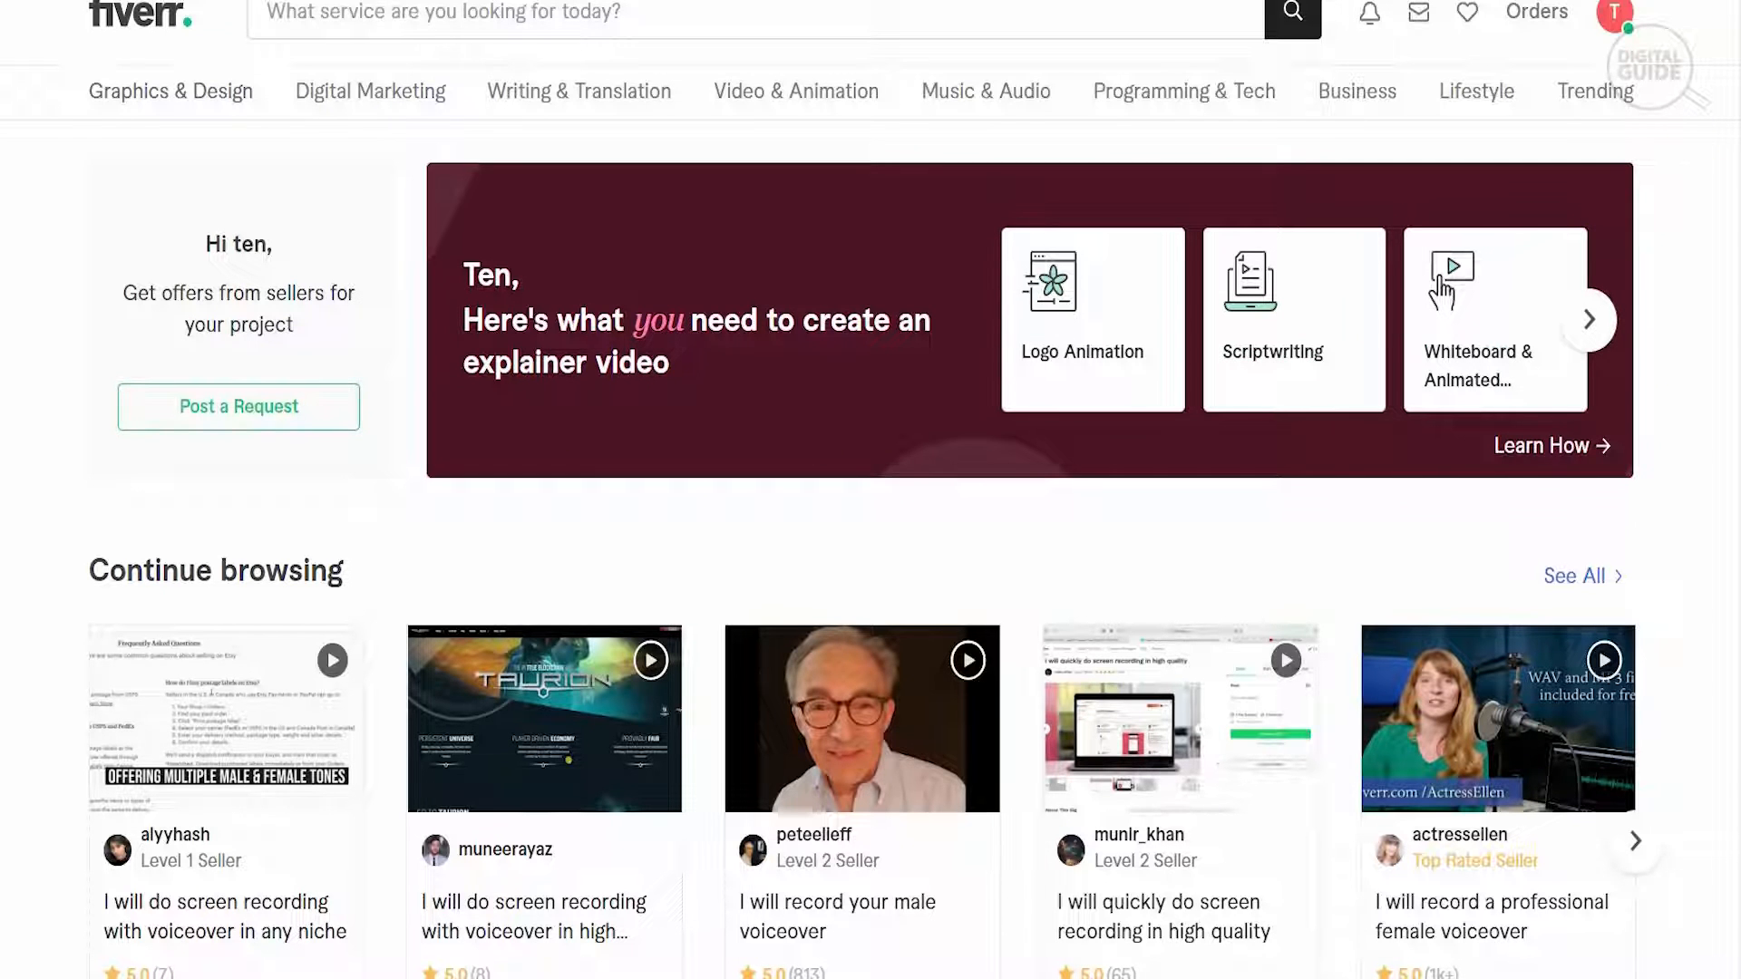
pyautogui.scroll(-6, 871, 490)
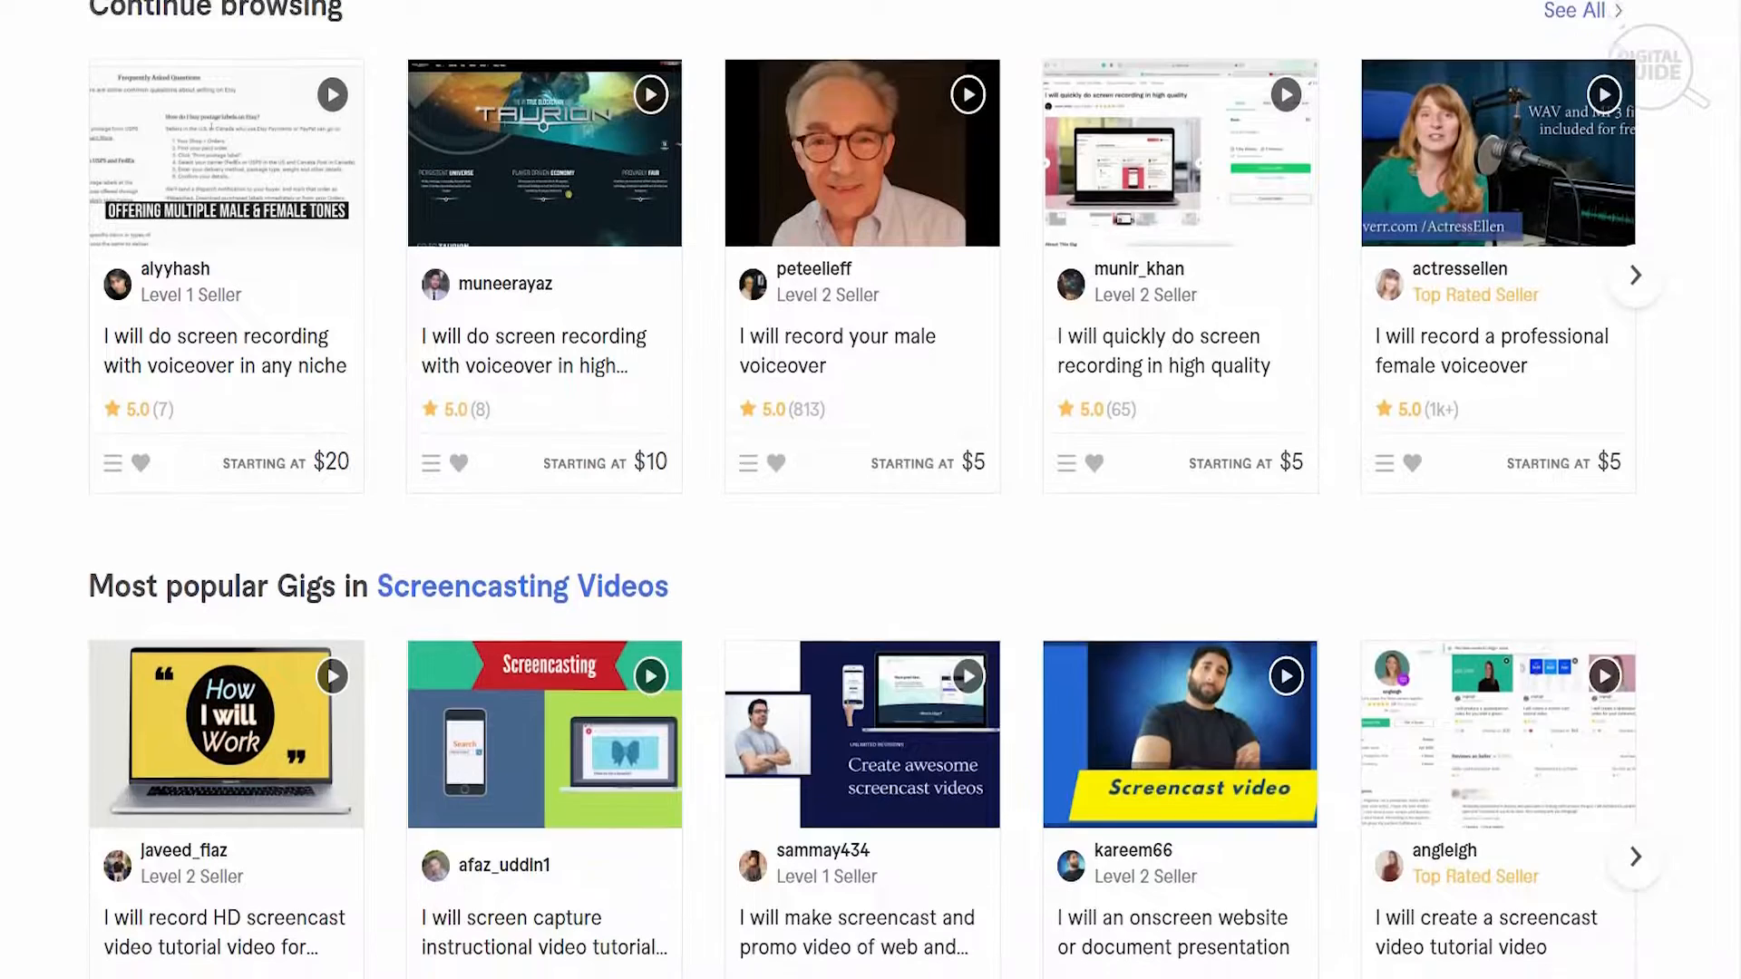
pyautogui.scroll(-3, 870, 490)
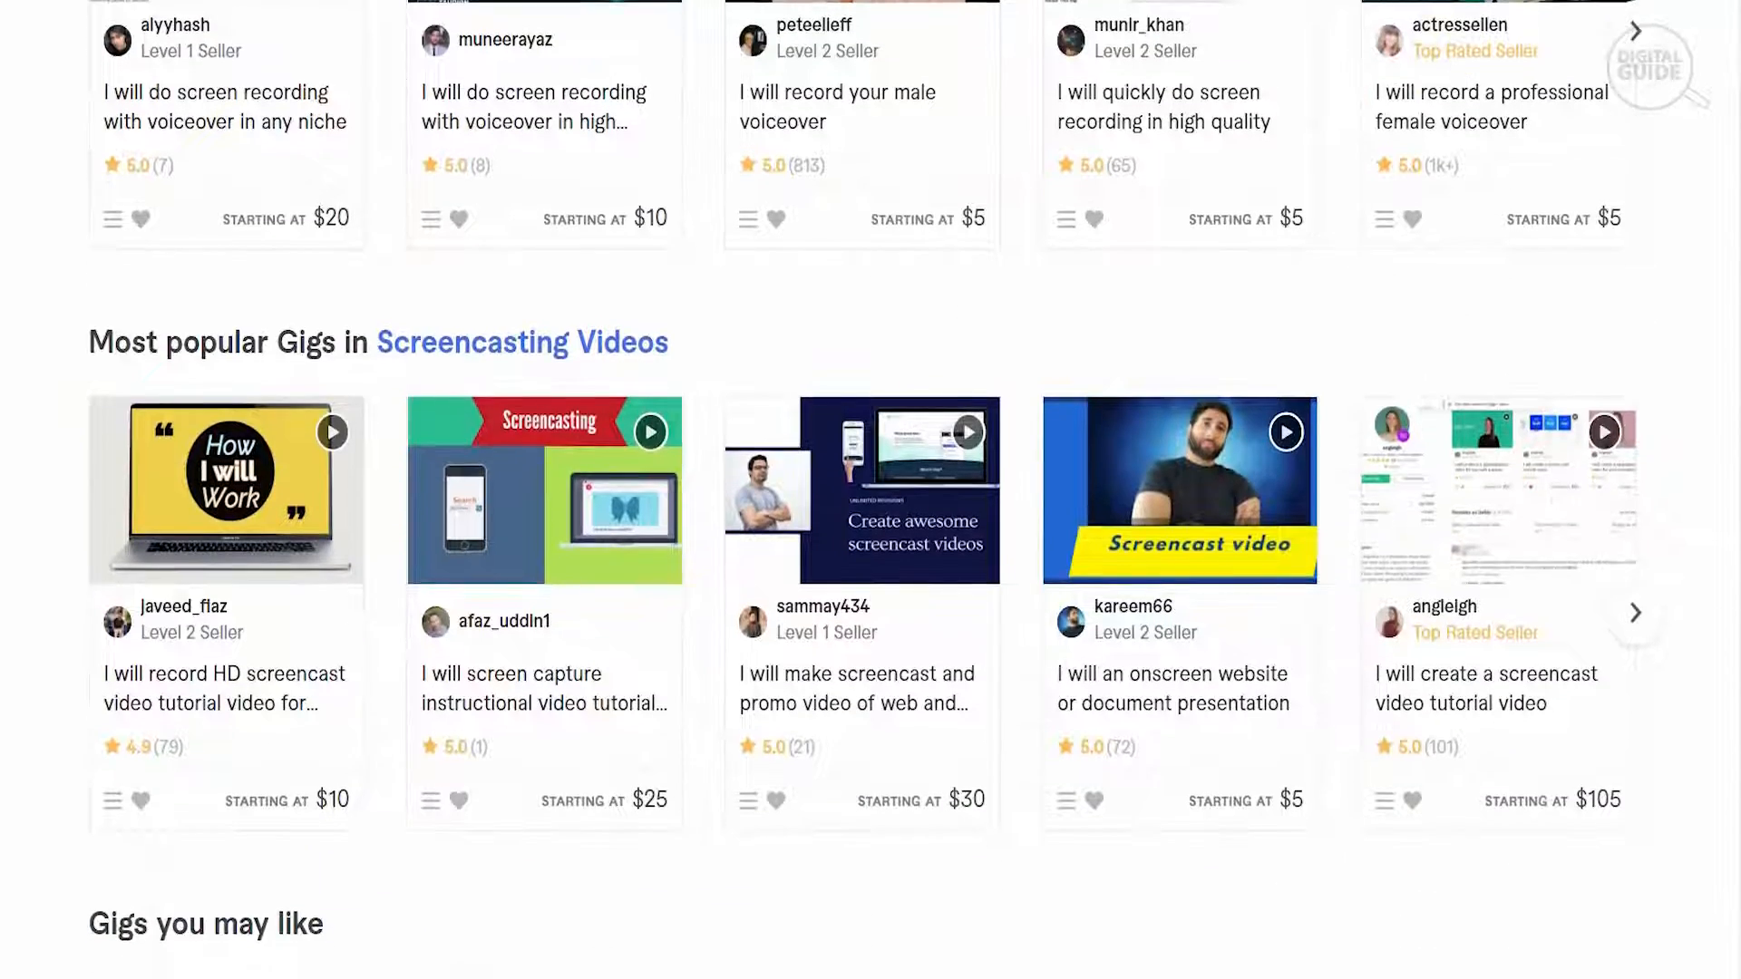
pyautogui.scroll(-5, 870, 490)
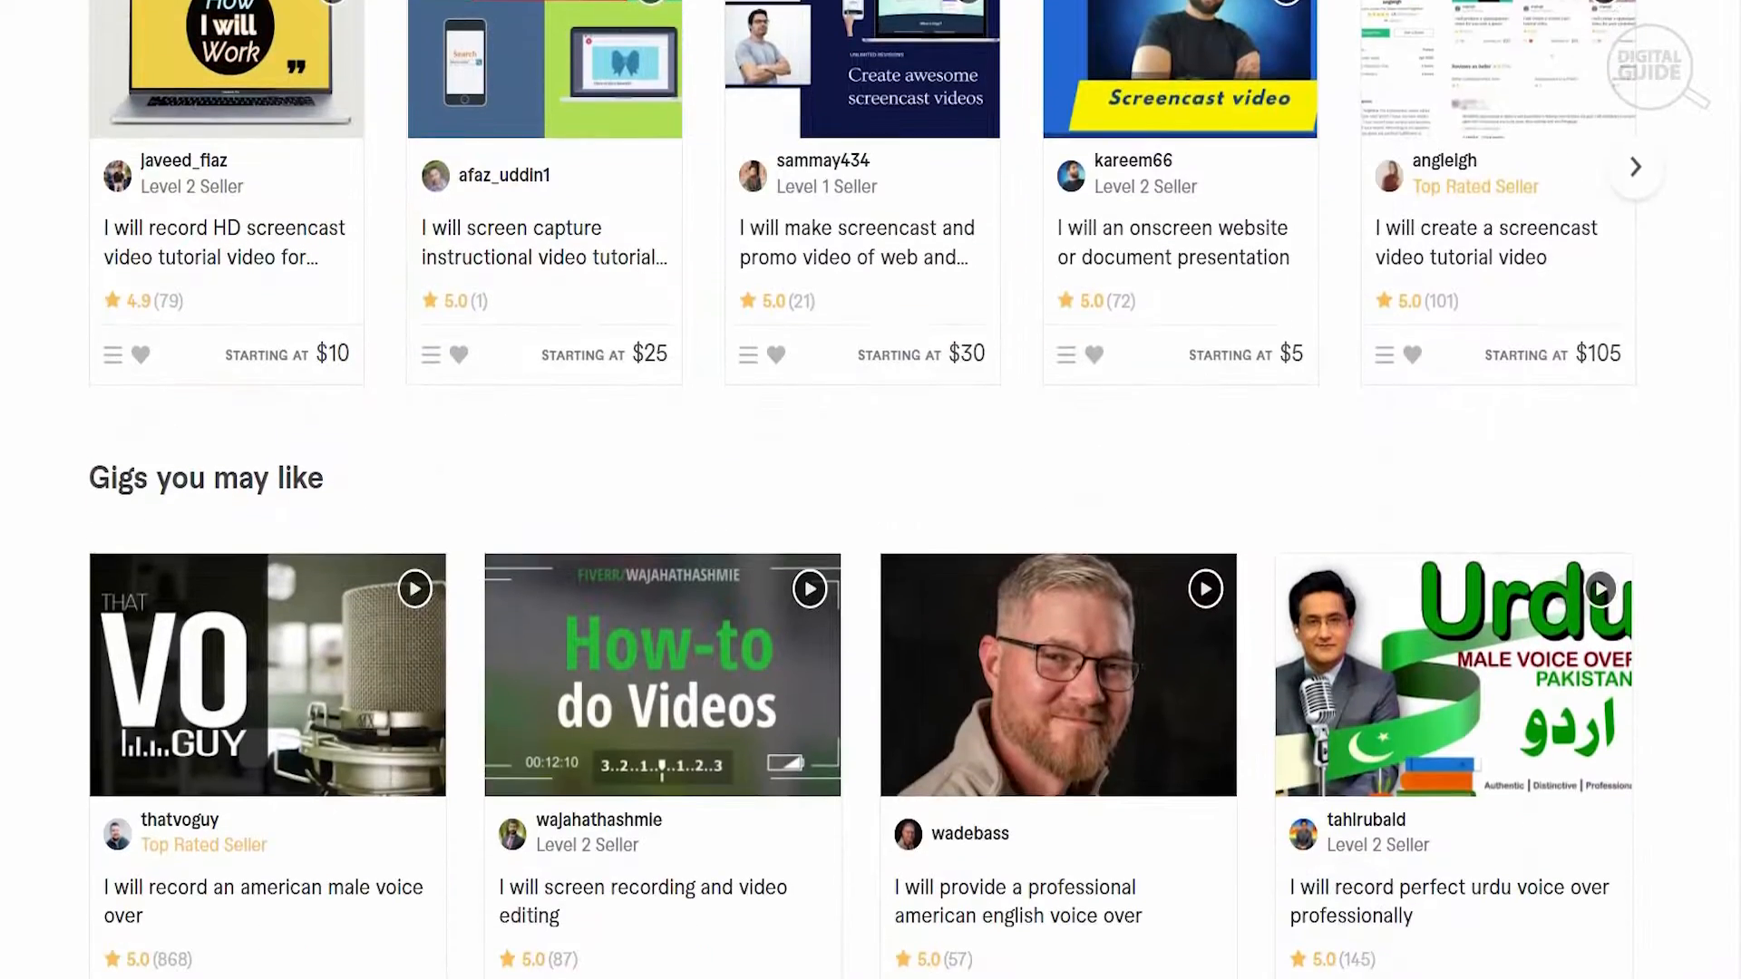
pyautogui.scroll(-3, 870, 489)
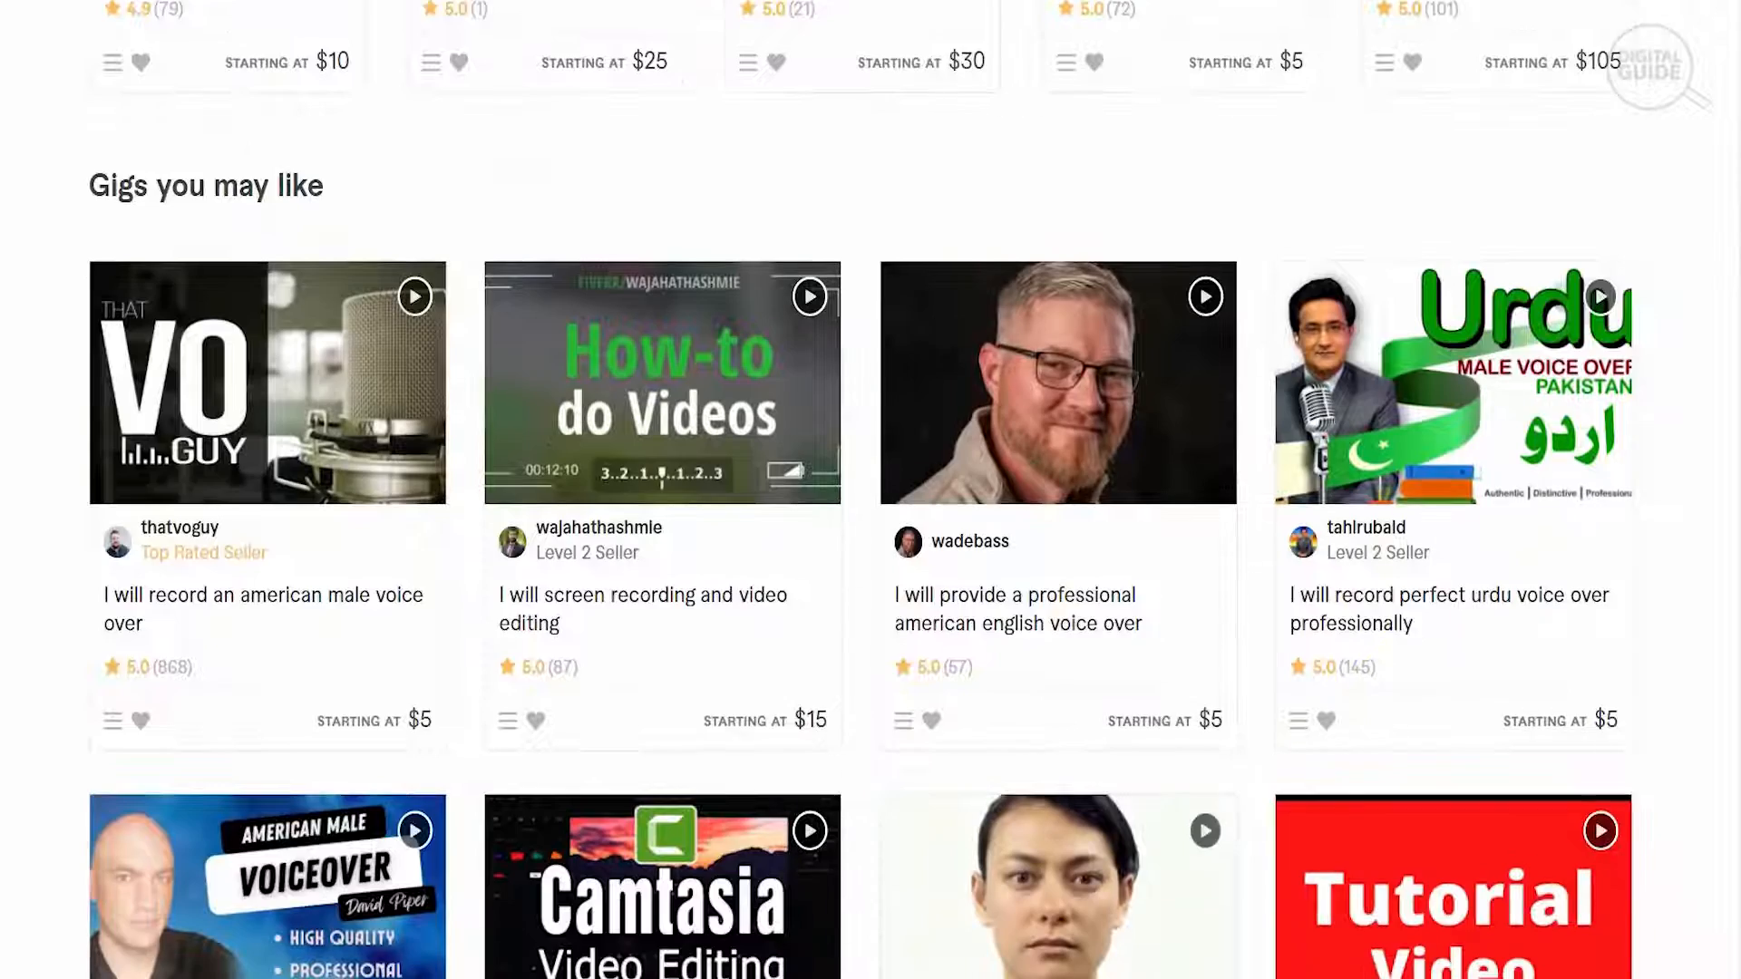
pyautogui.scroll(8, 871, 490)
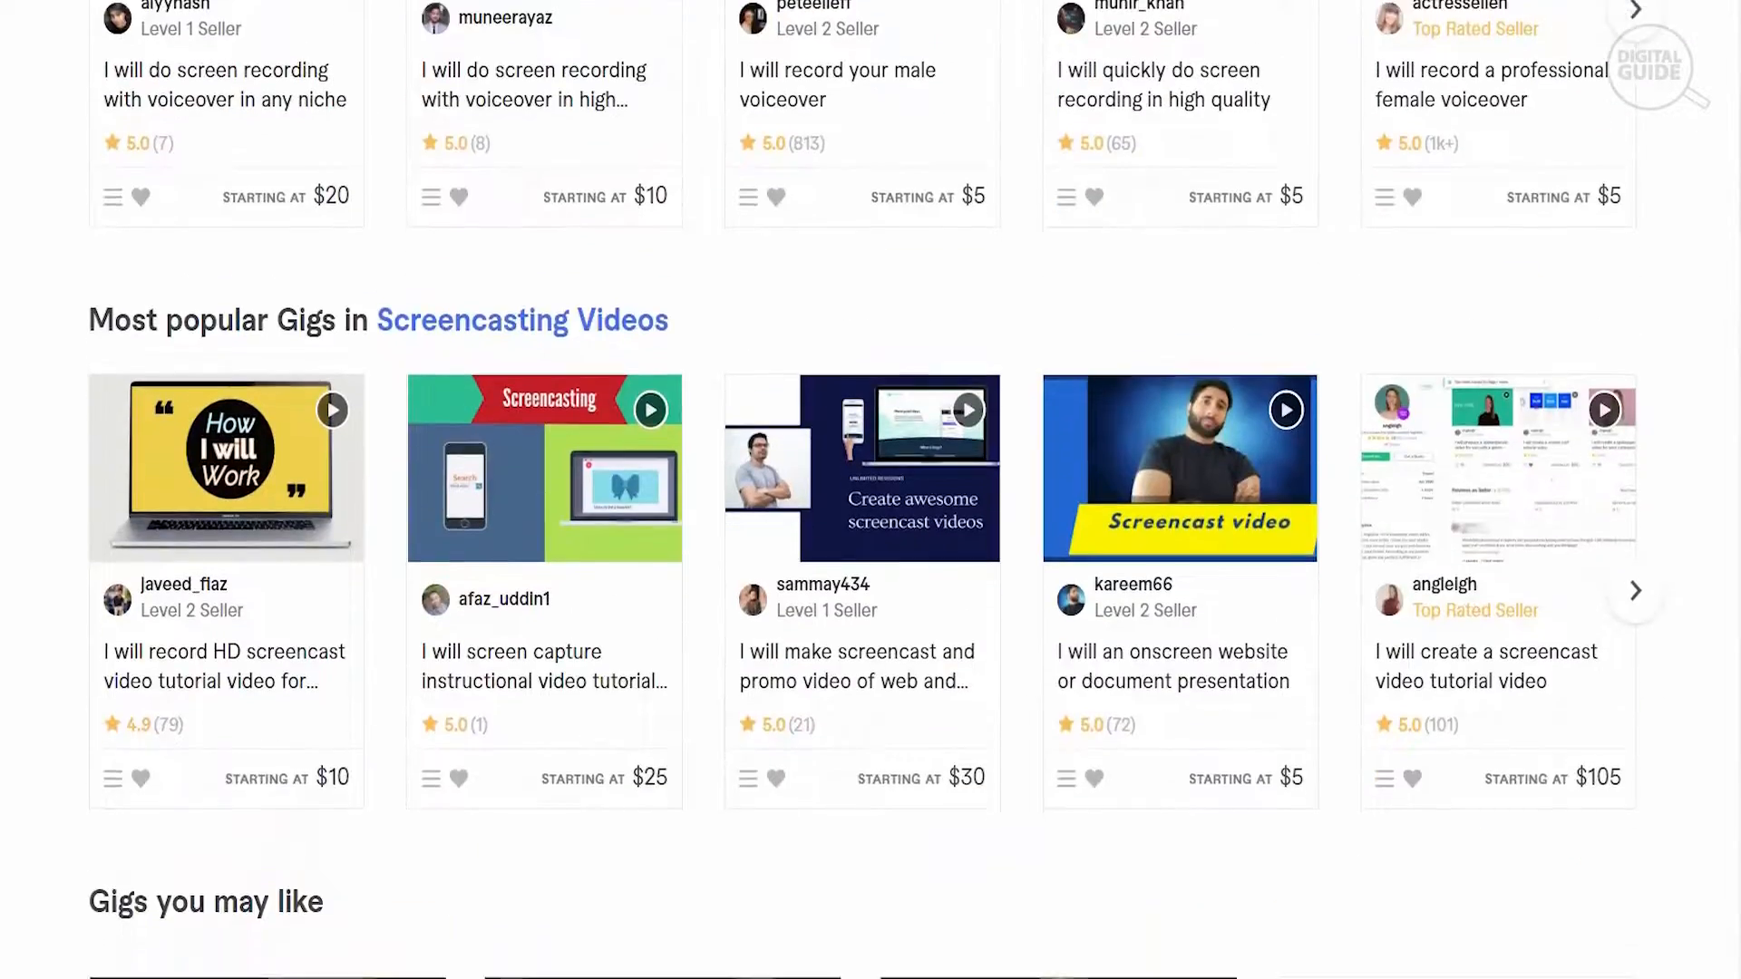
pyautogui.scroll(-10, 871, 490)
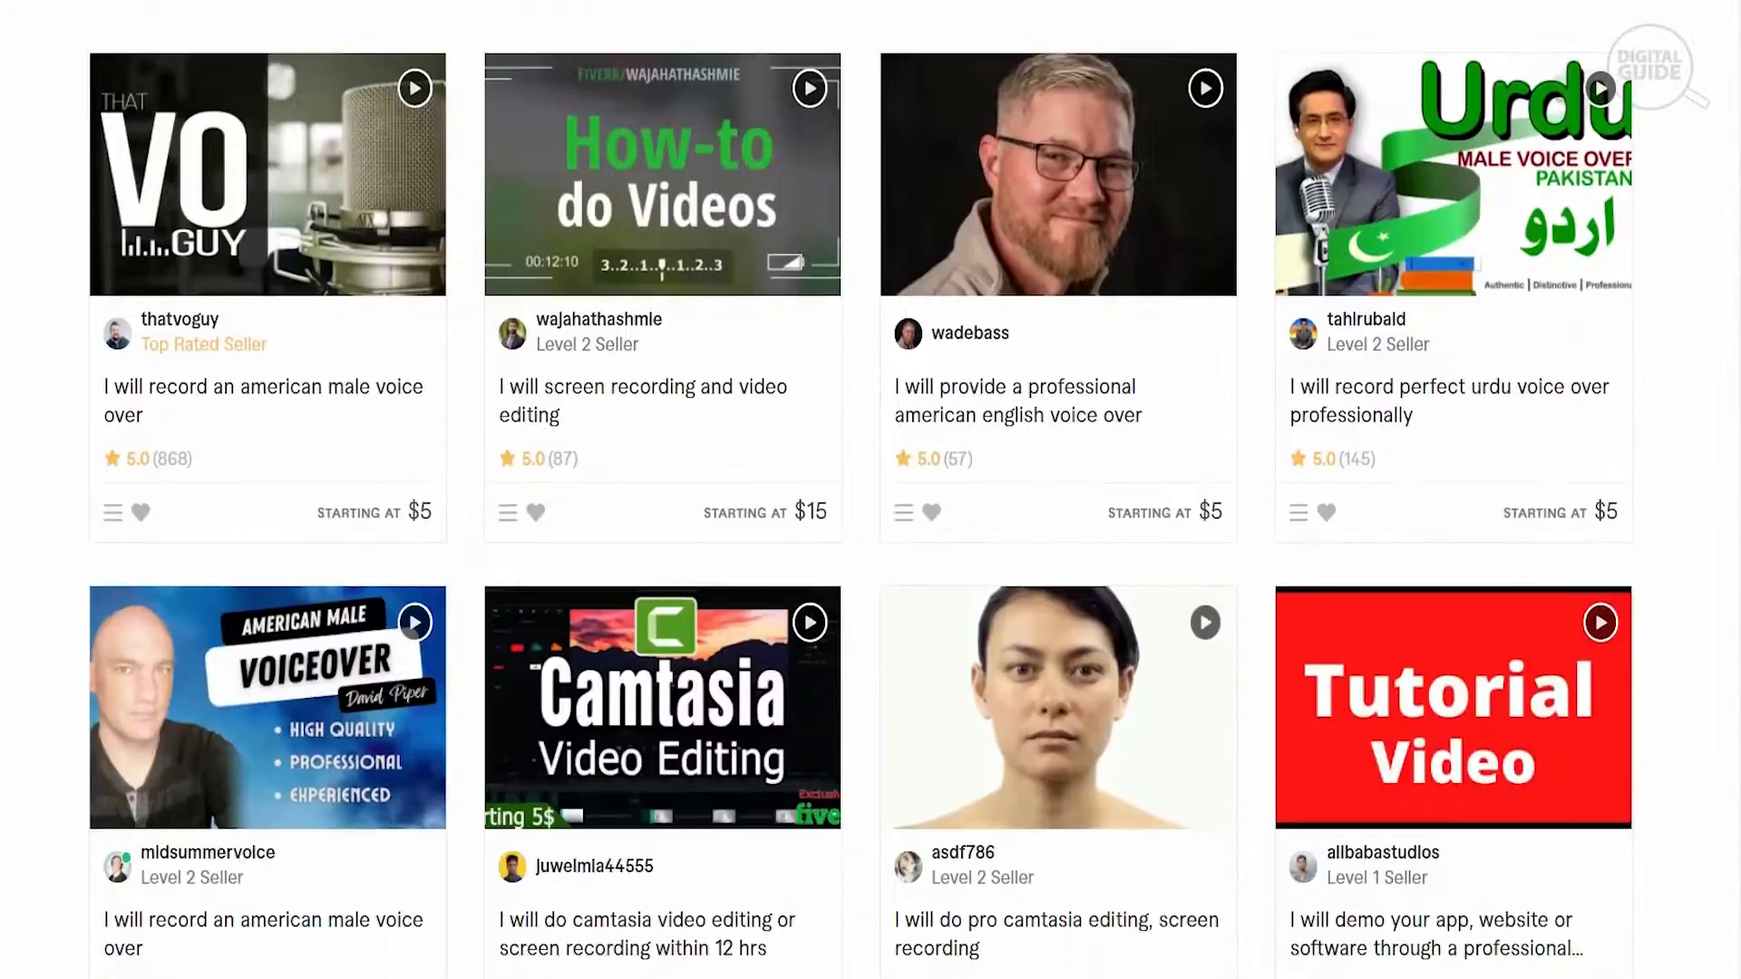
pyautogui.scroll(-13, 871, 490)
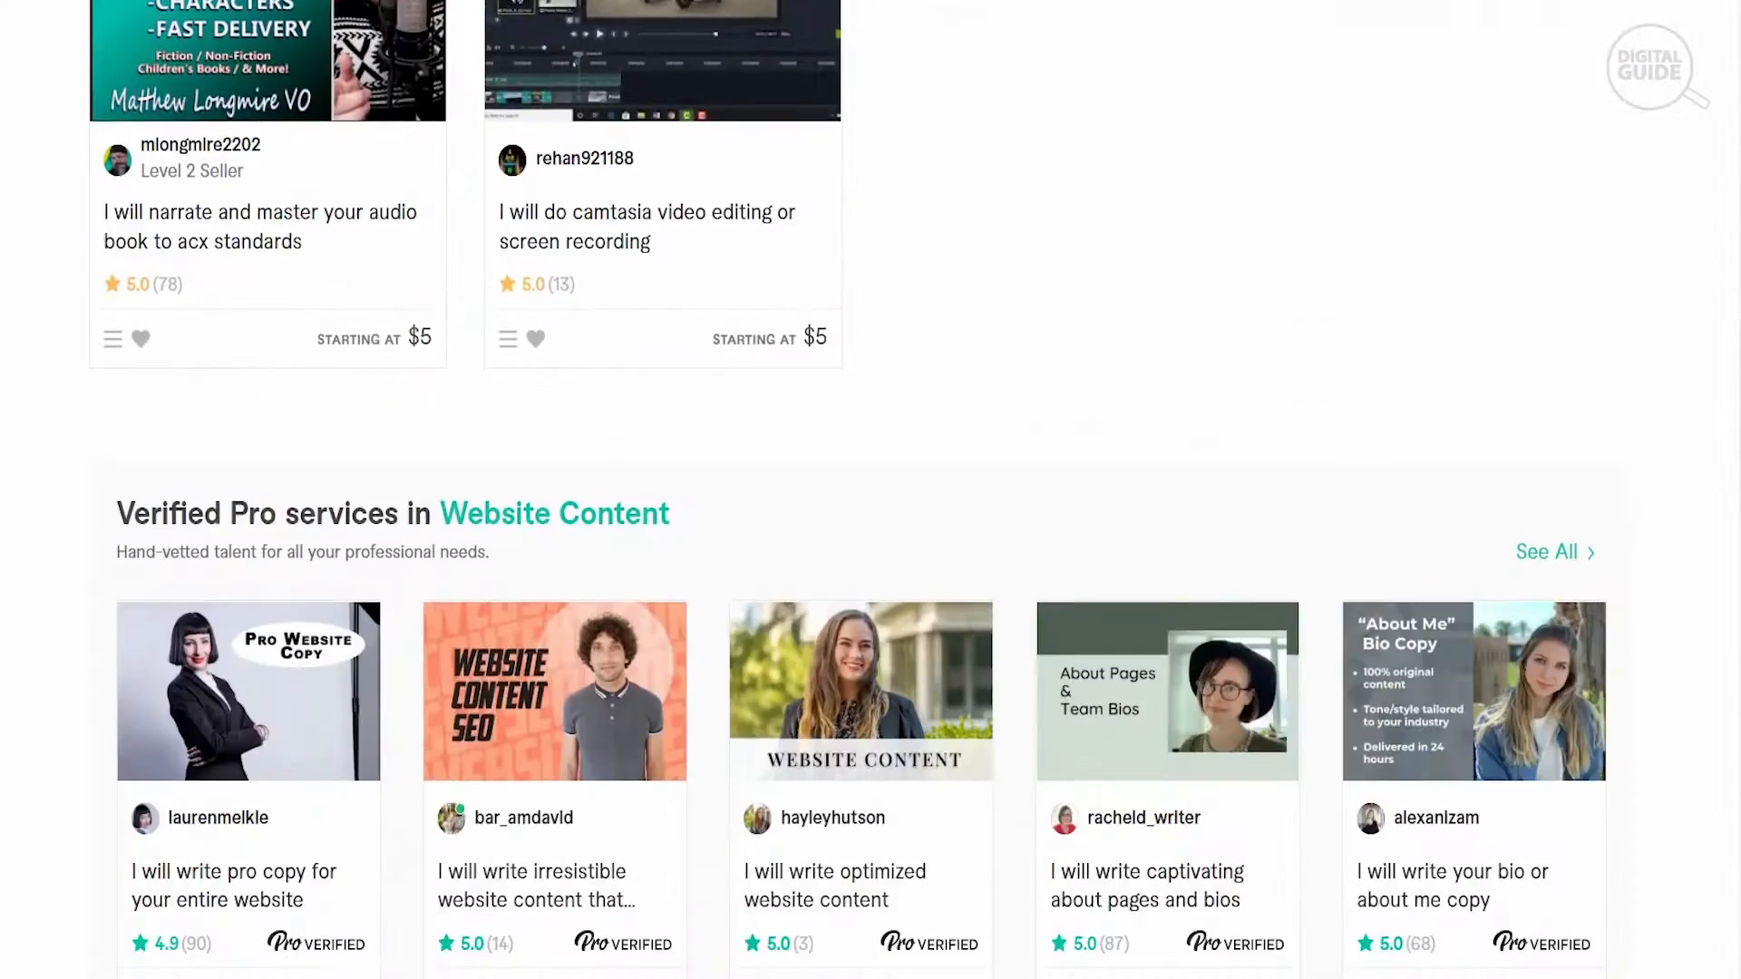
pyautogui.scroll(20, 871, 489)
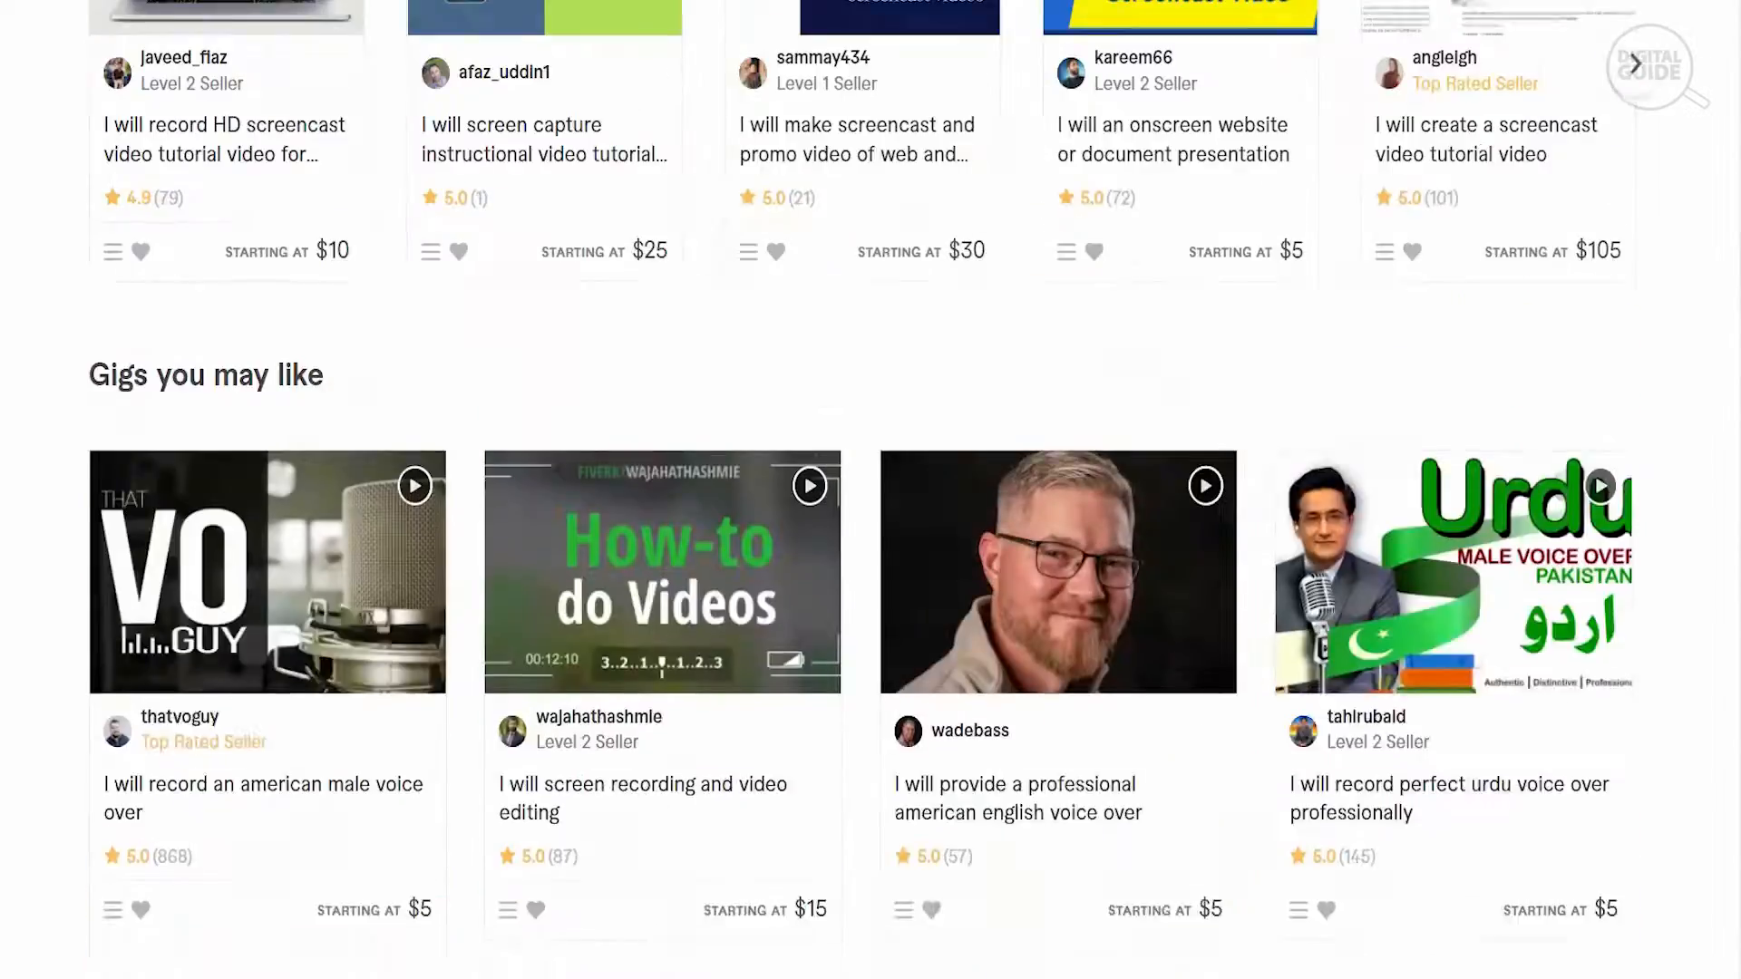
pyautogui.scroll(4, 870, 489)
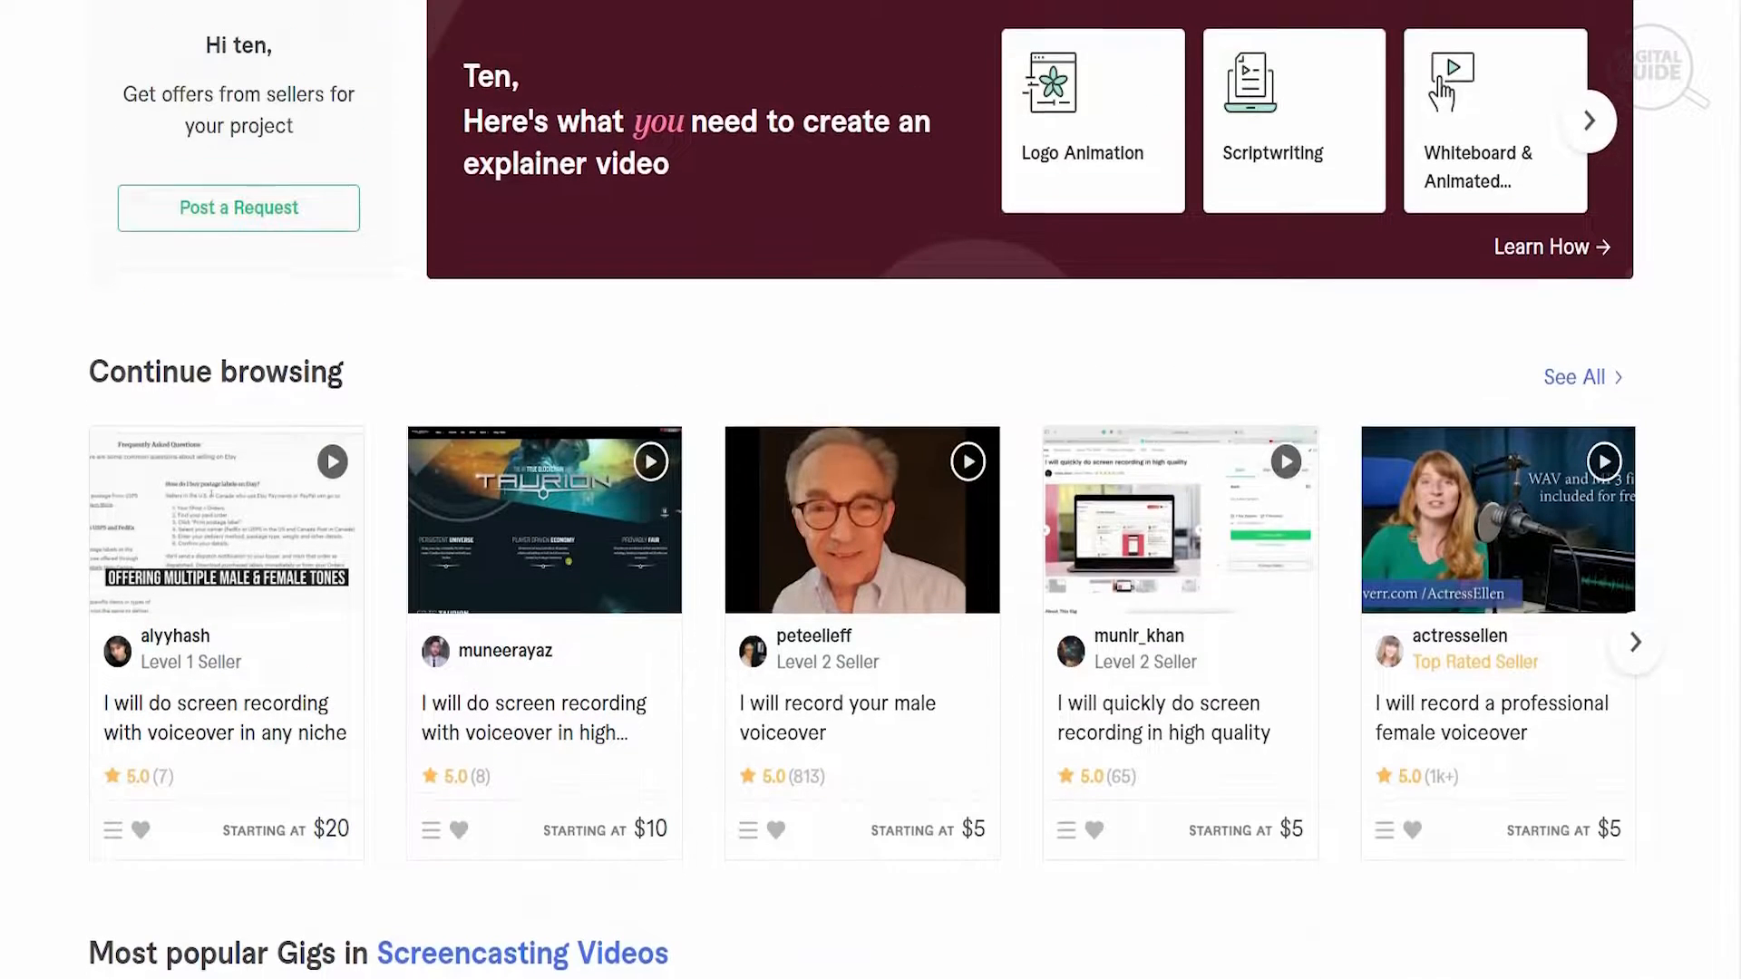
pyautogui.scroll(2, 870, 490)
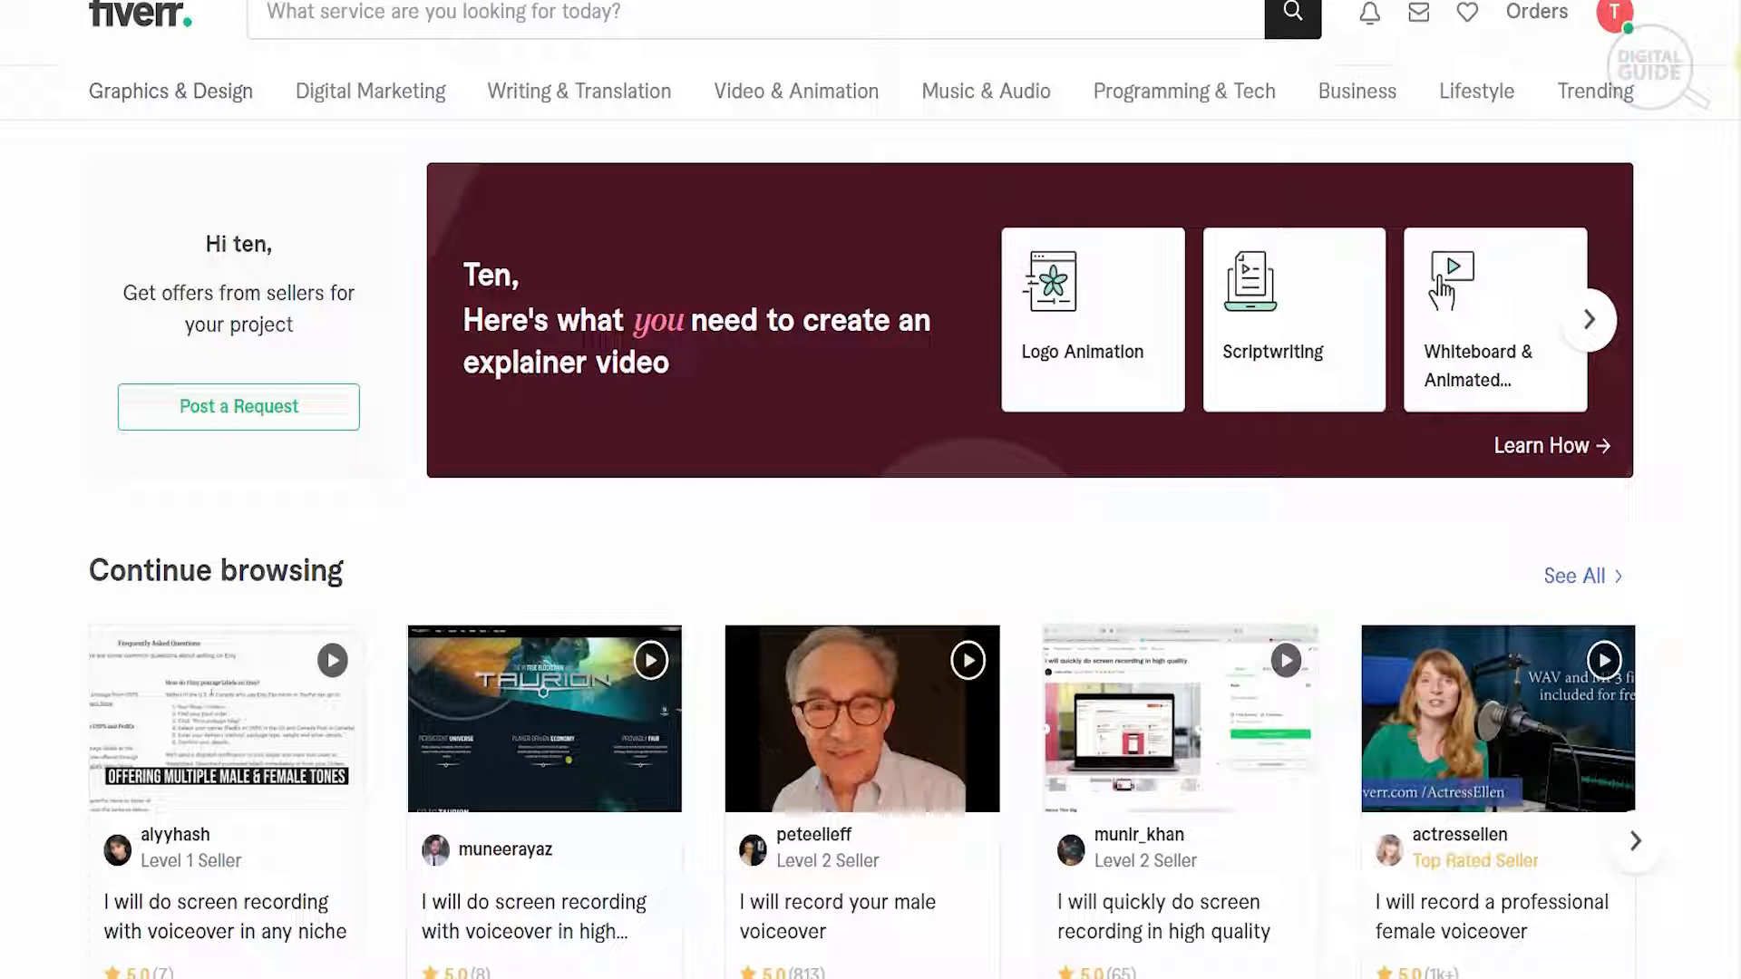
# - Open the Become a Seller page from the account options and look over its marketplace figures and freelance community section
pyautogui.click(1616, 35)
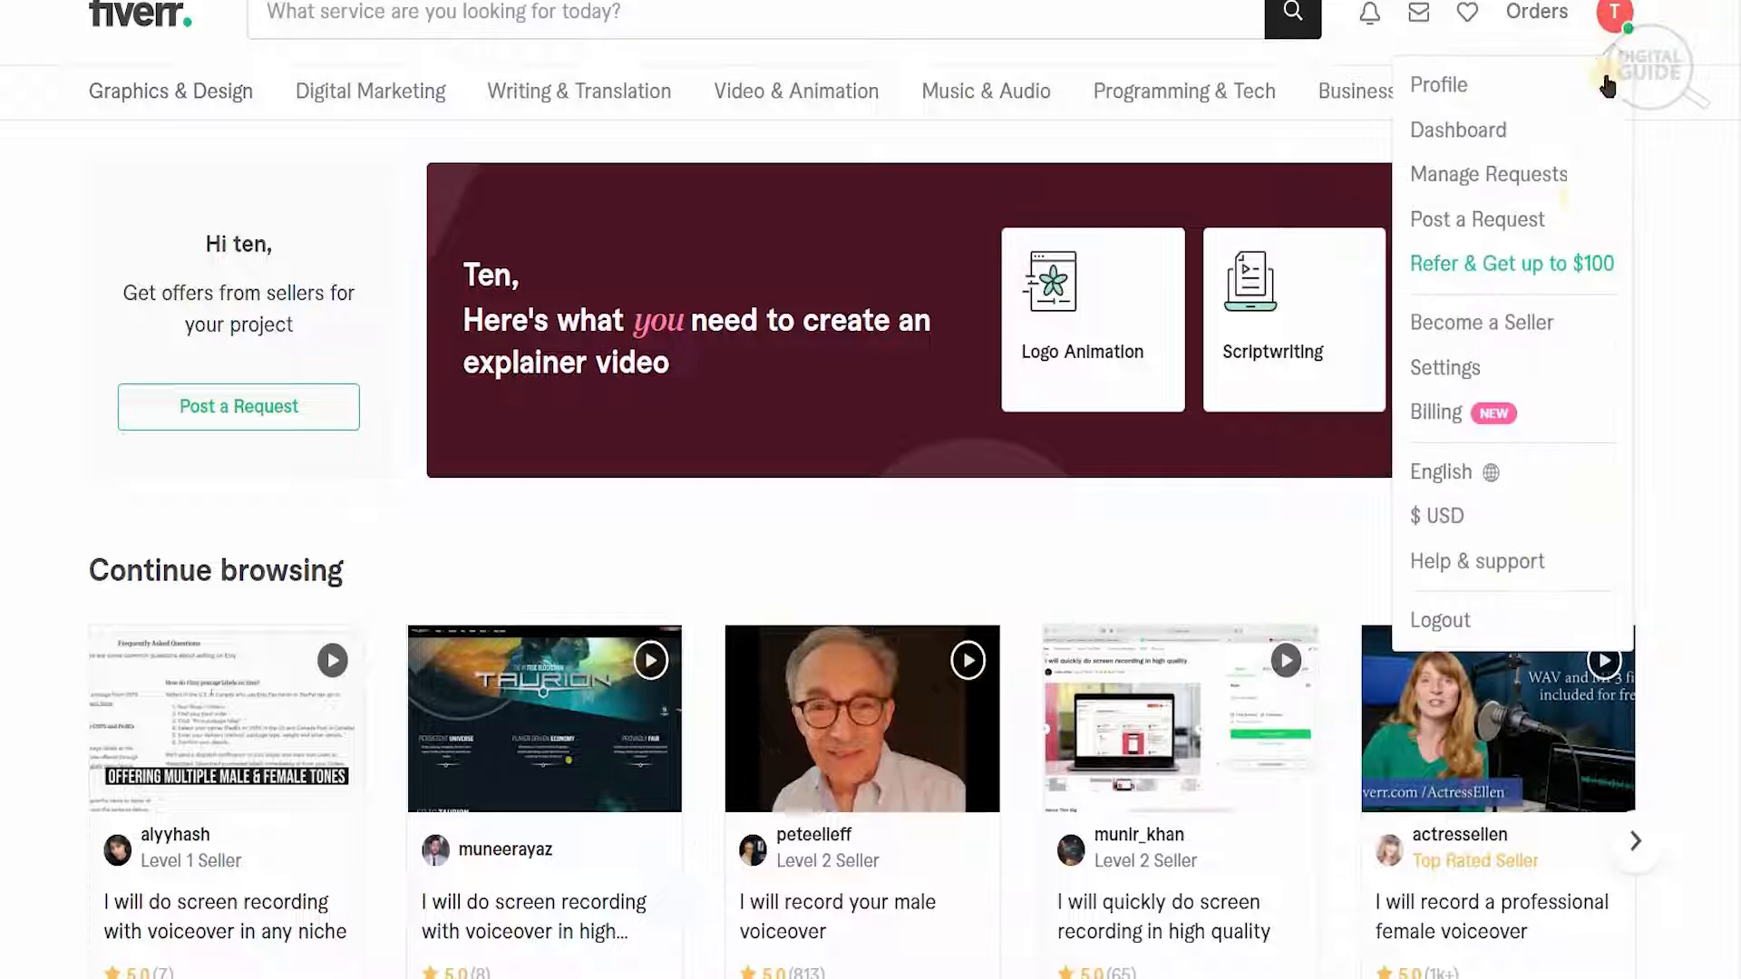
pyautogui.click(1545, 333)
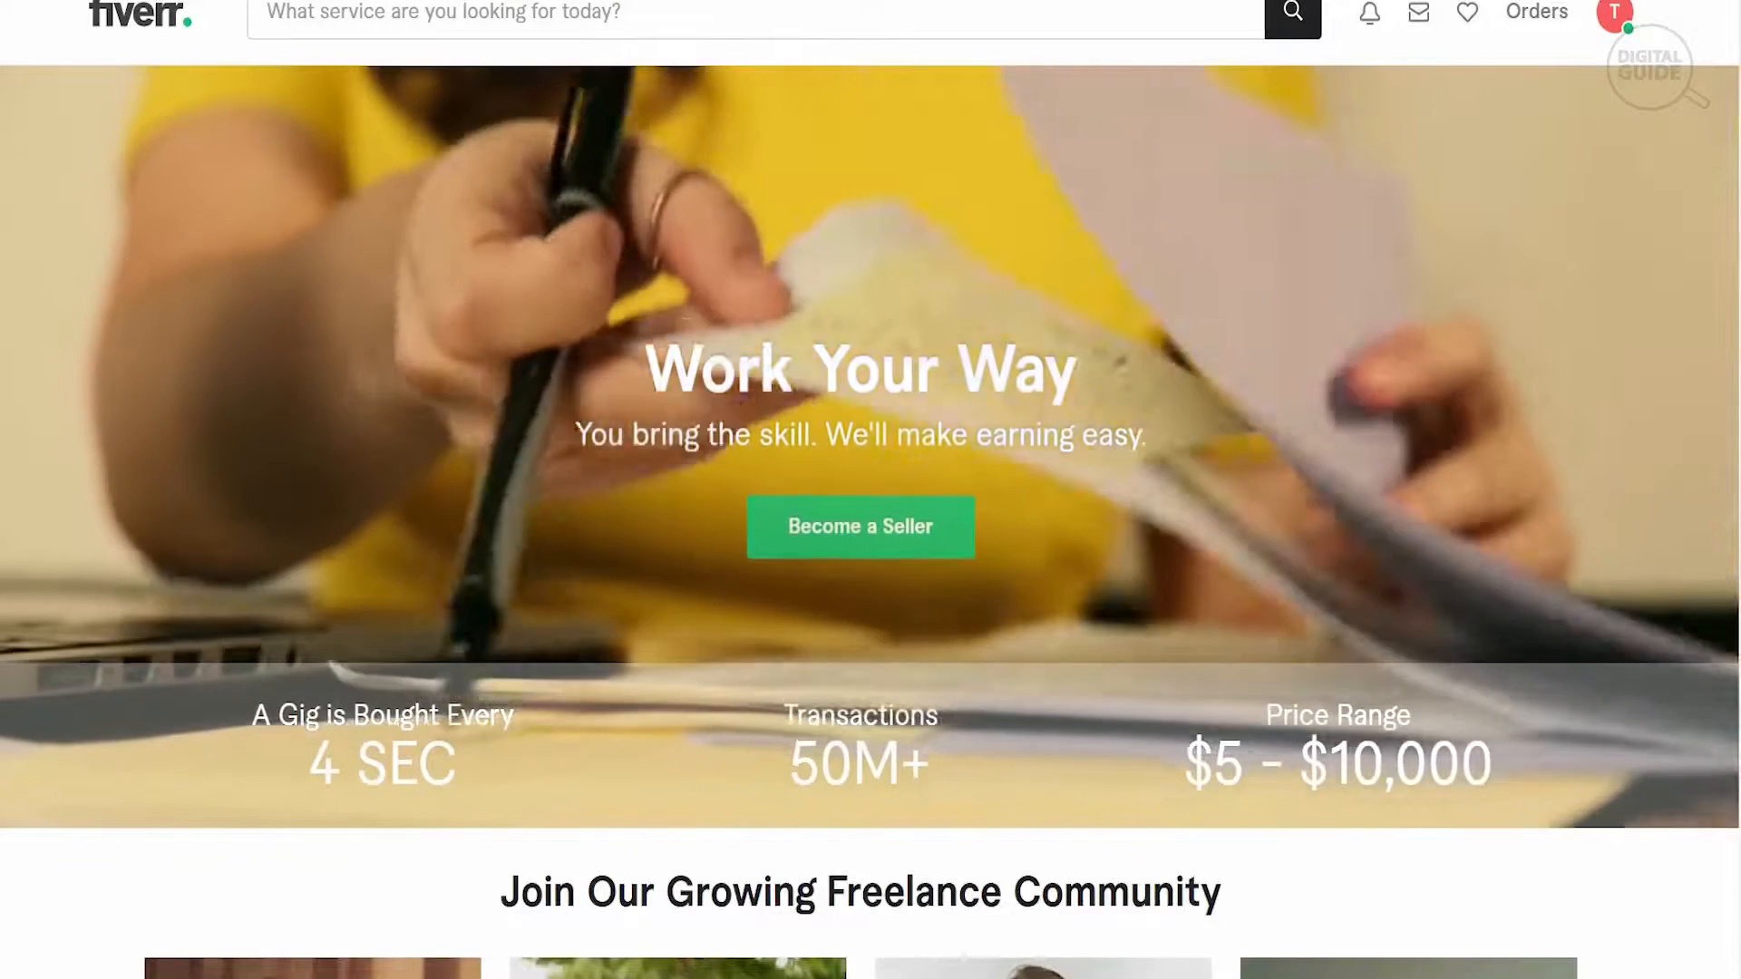
pyautogui.scroll(-3, 1361, 371)
pyautogui.scroll(-3, 871, 489)
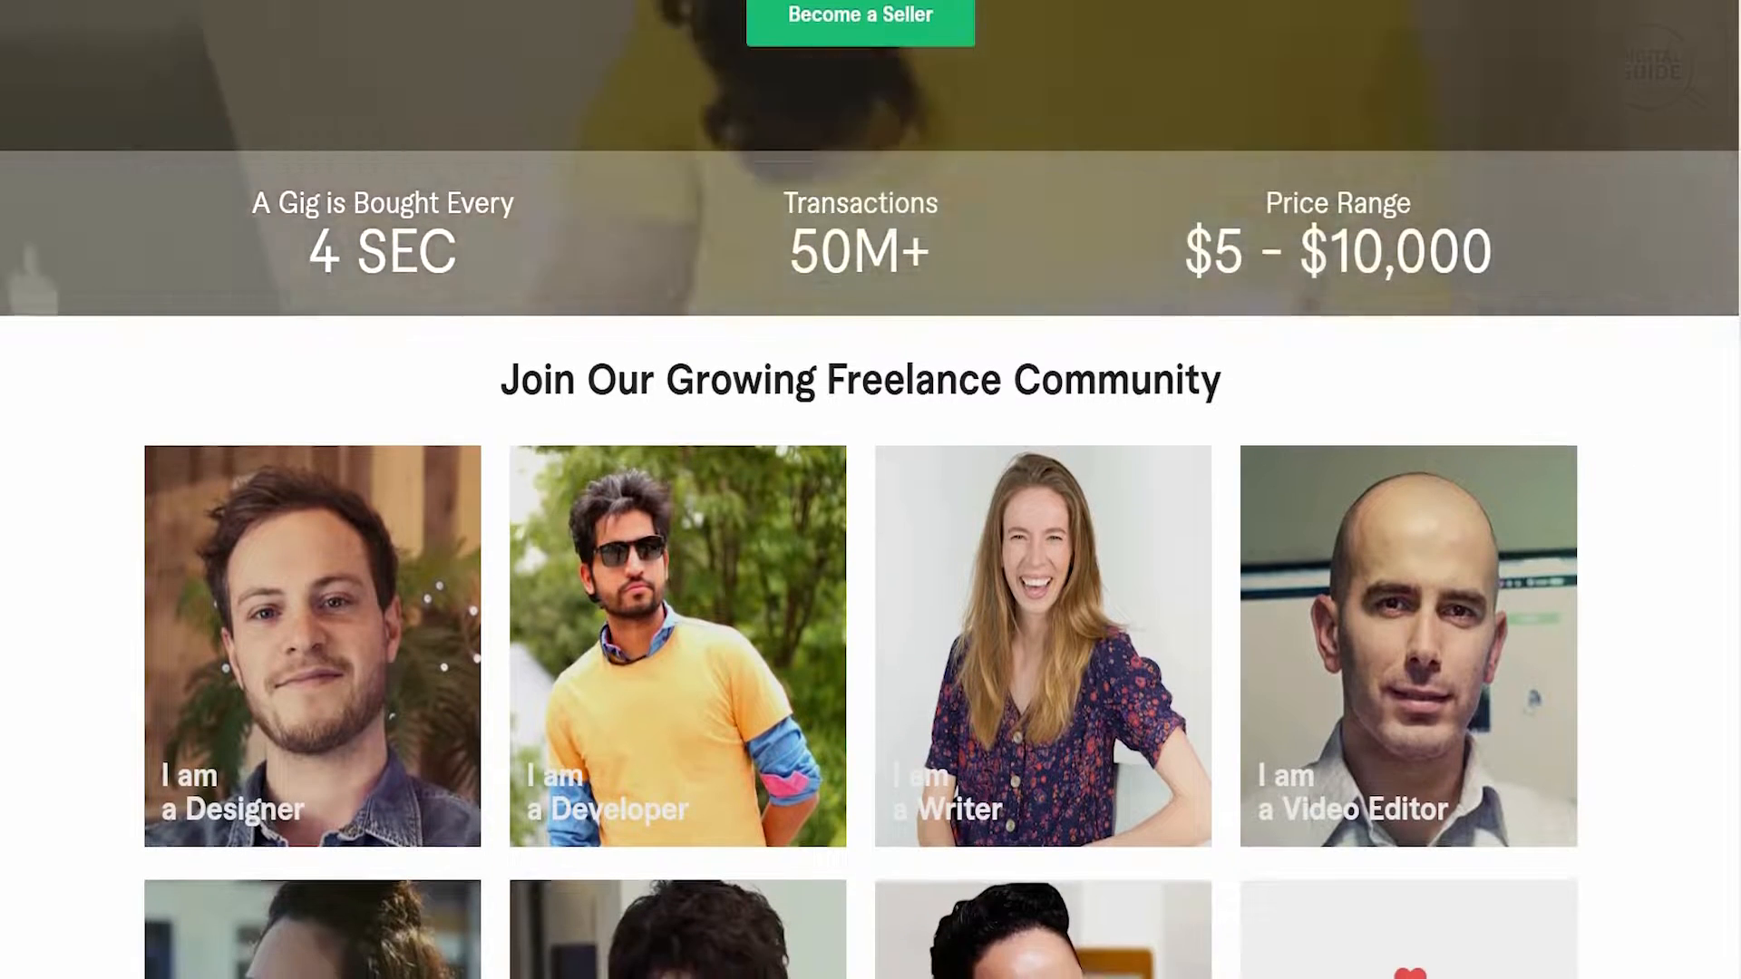
pyautogui.scroll(1, 870, 489)
pyautogui.scroll(2, 871, 489)
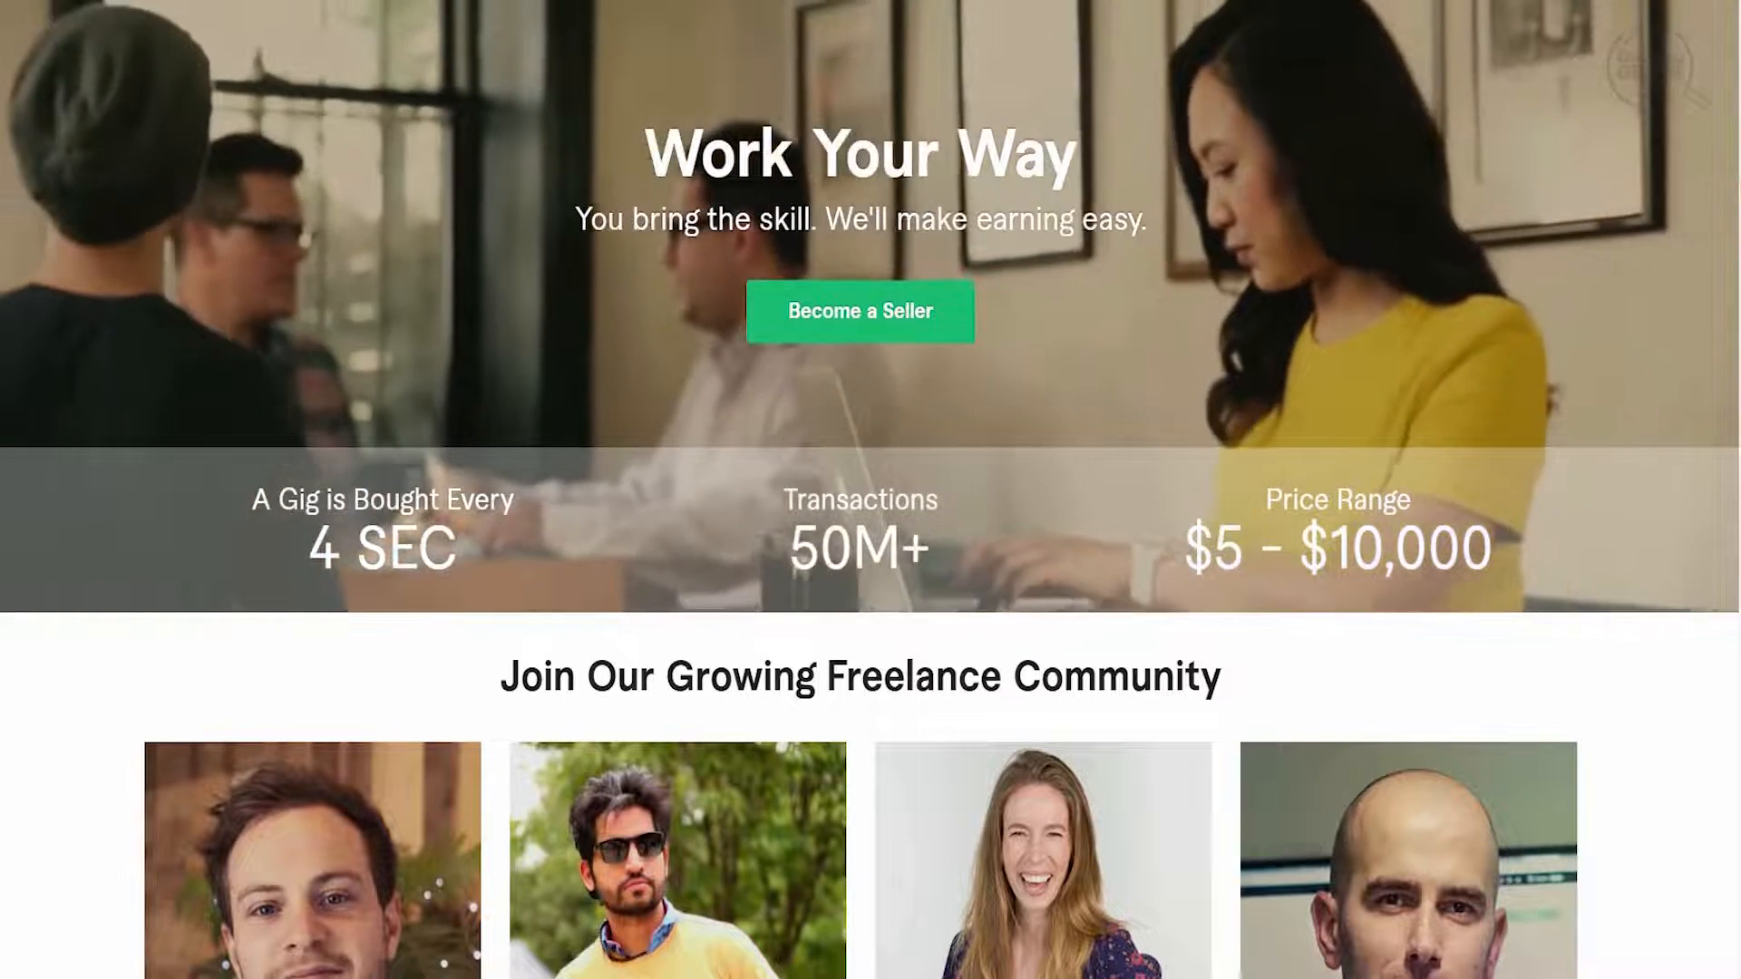
pyautogui.scroll(-2, 870, 490)
pyautogui.scroll(-3, 870, 489)
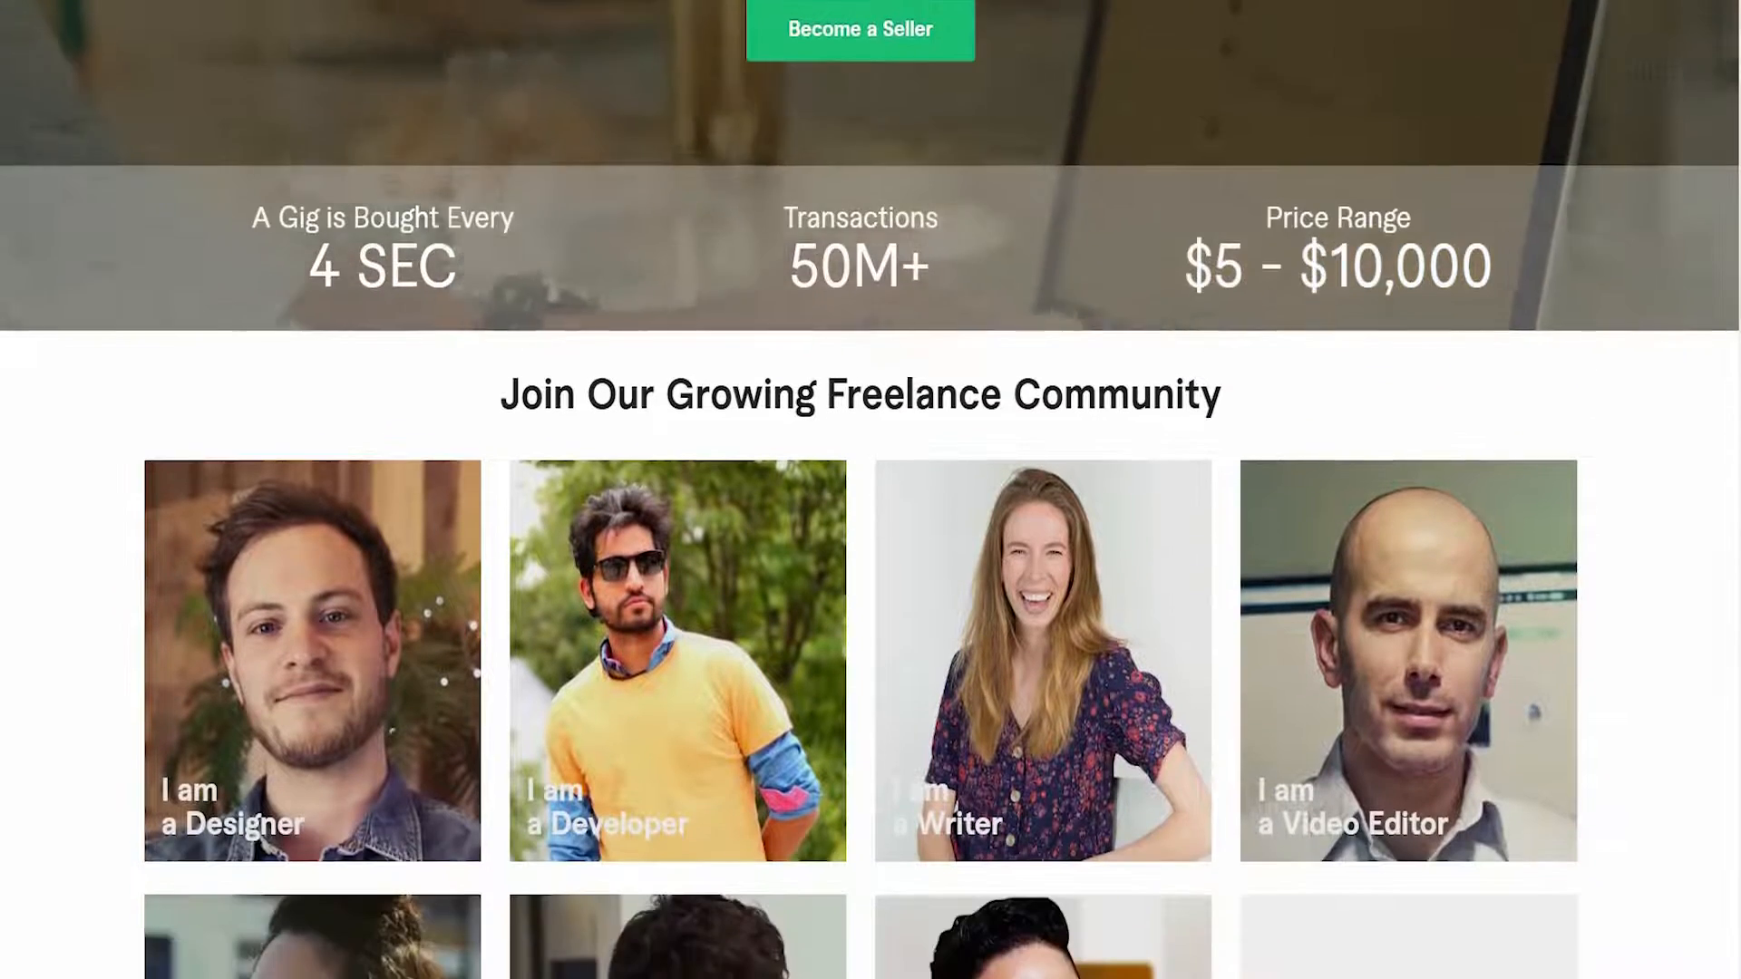
pyautogui.scroll(-3, 870, 490)
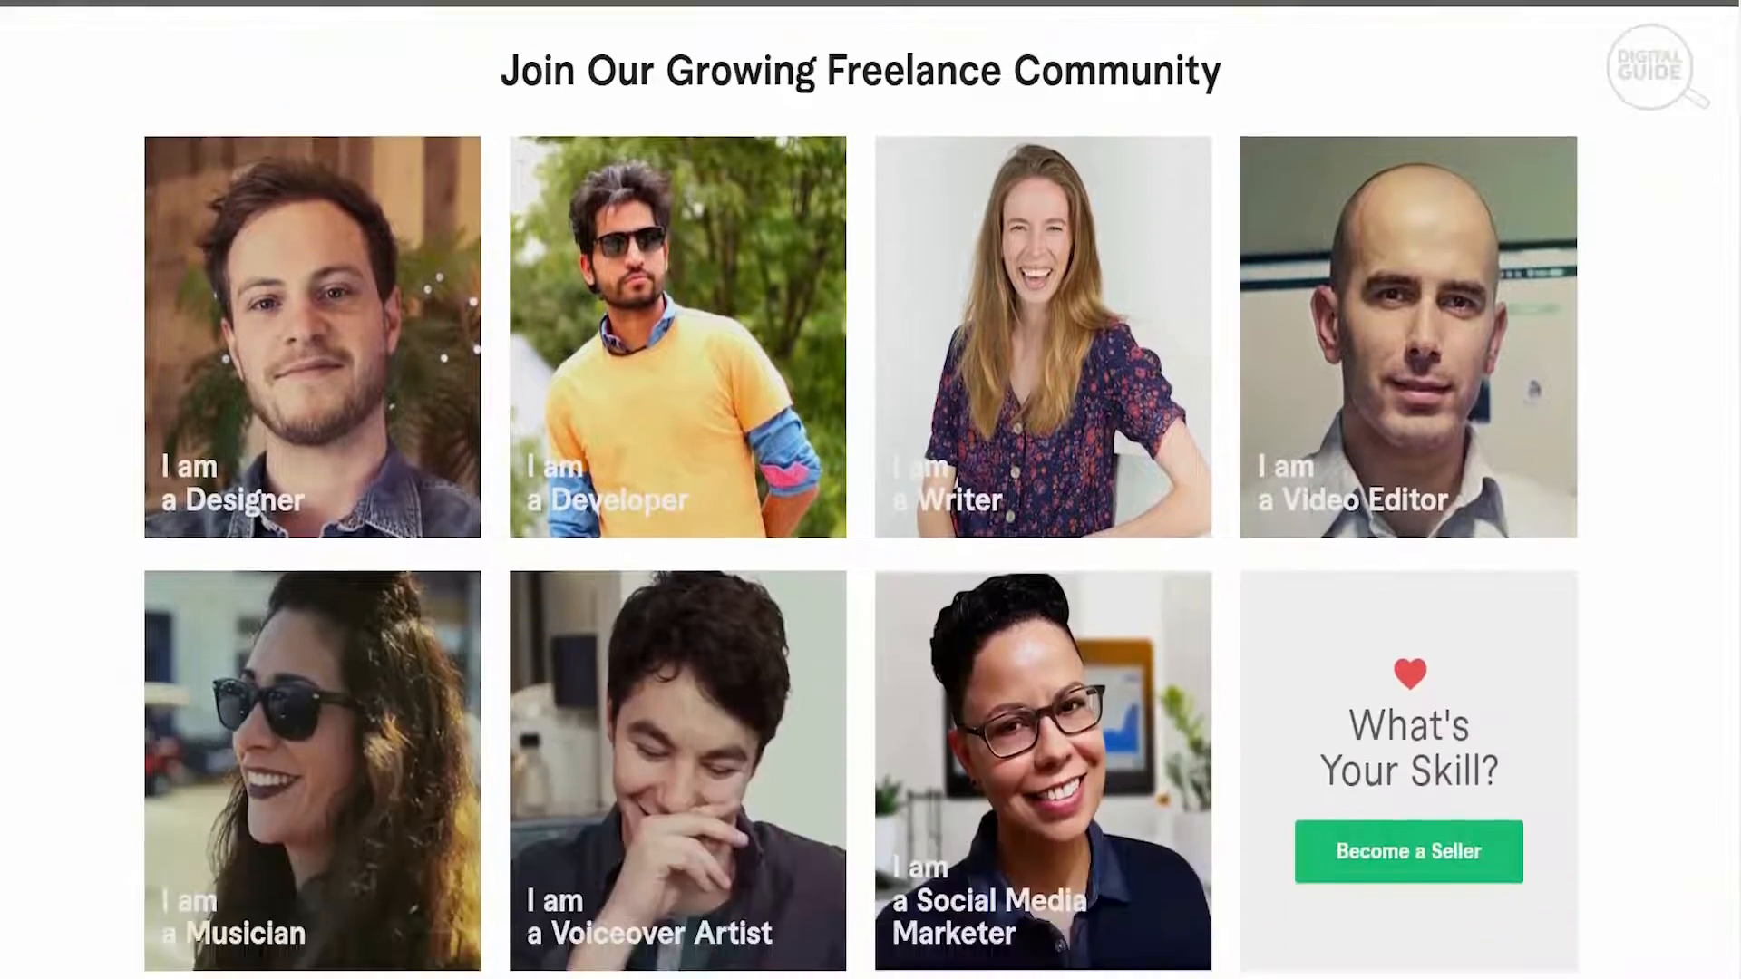
pyautogui.scroll(-3, 870, 490)
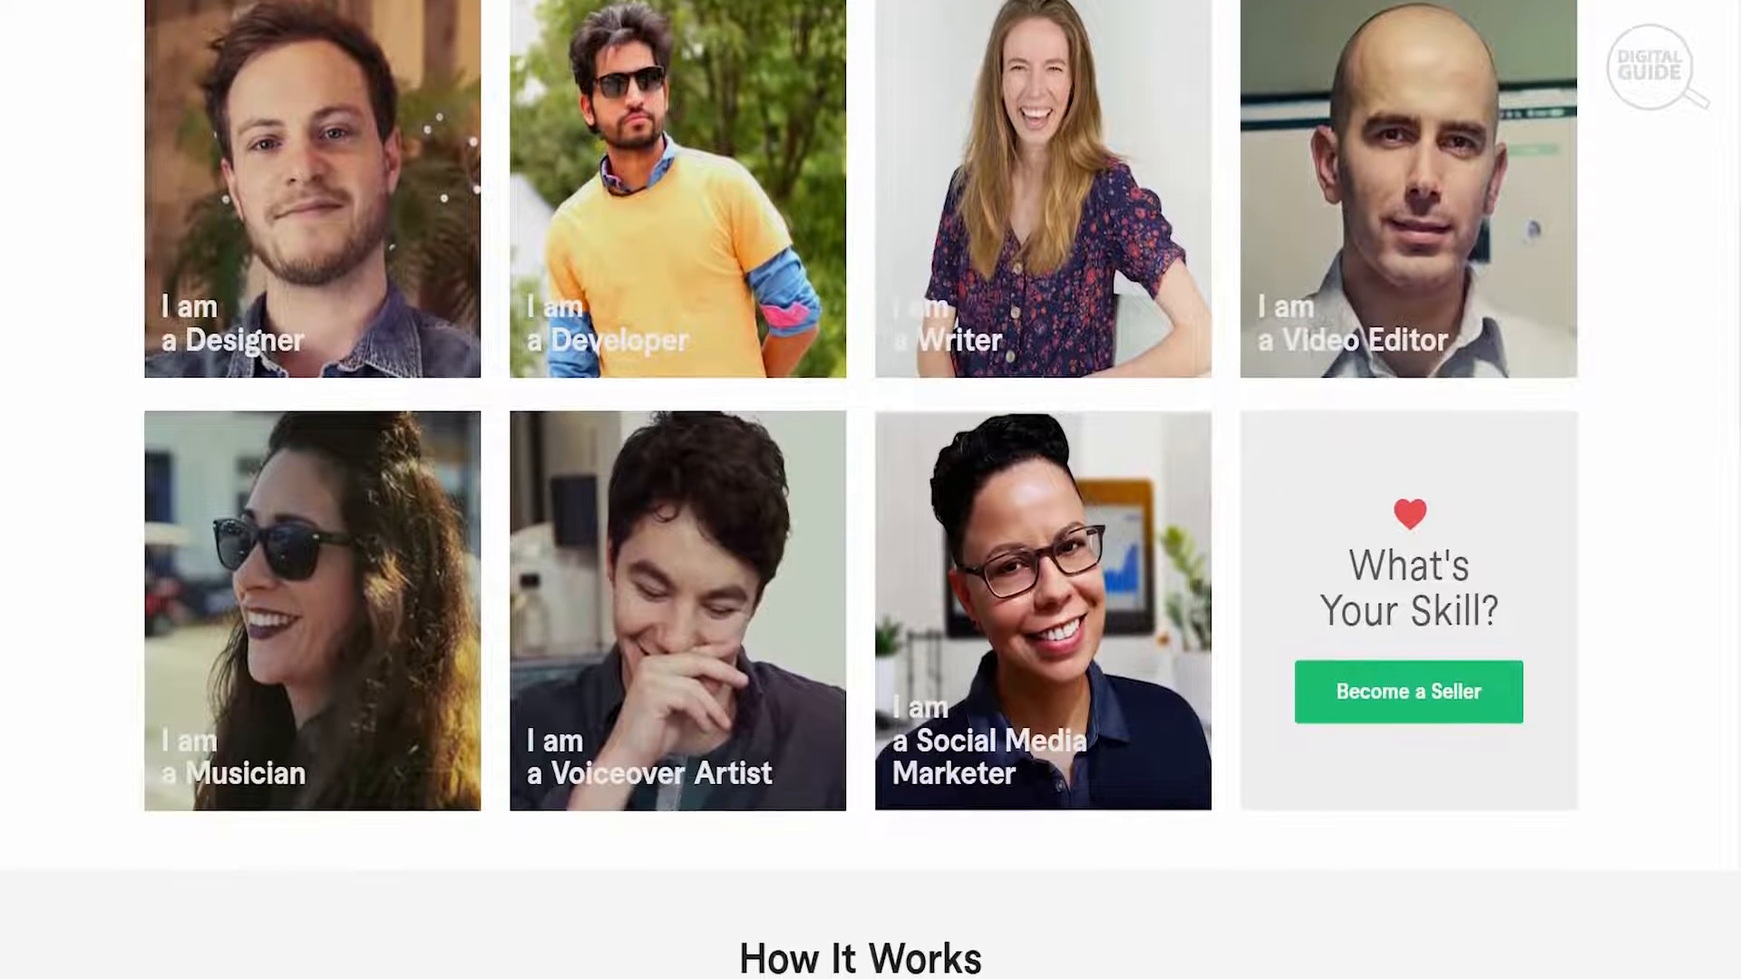
# - Review the How It Works steps and the Learn from Fiverr courses section of the seller page
pyautogui.scroll(-1, 871, 490)
pyautogui.scroll(-1, 870, 489)
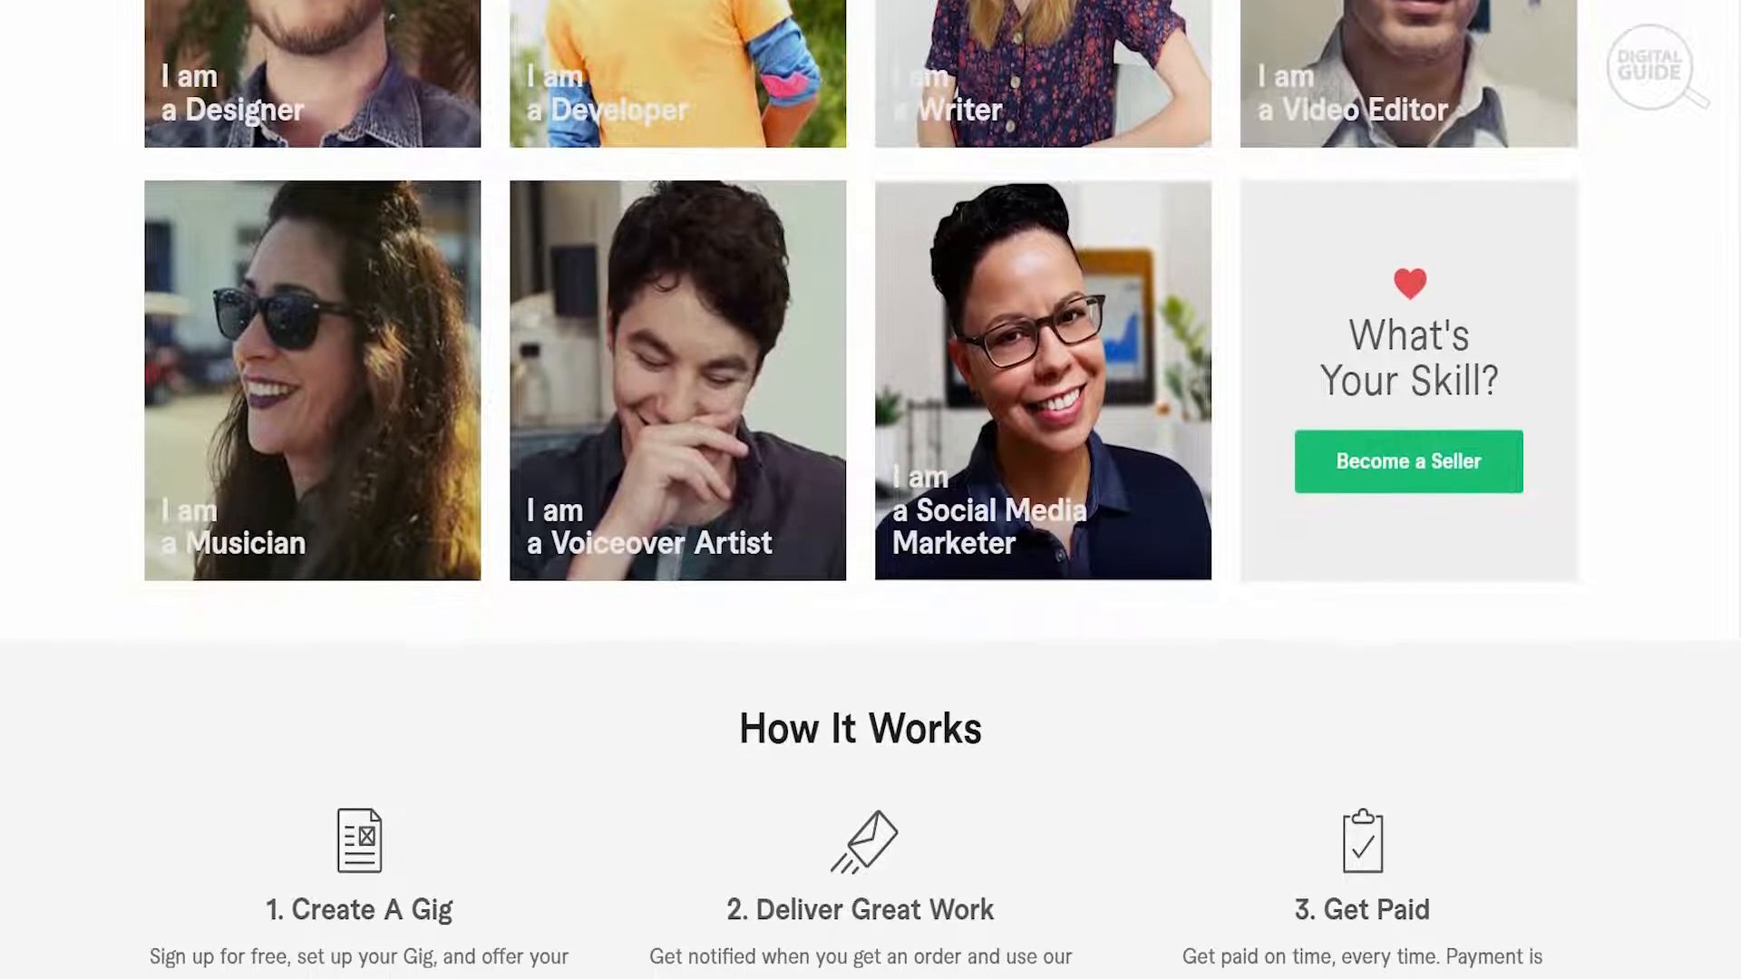
pyautogui.scroll(-2, 870, 489)
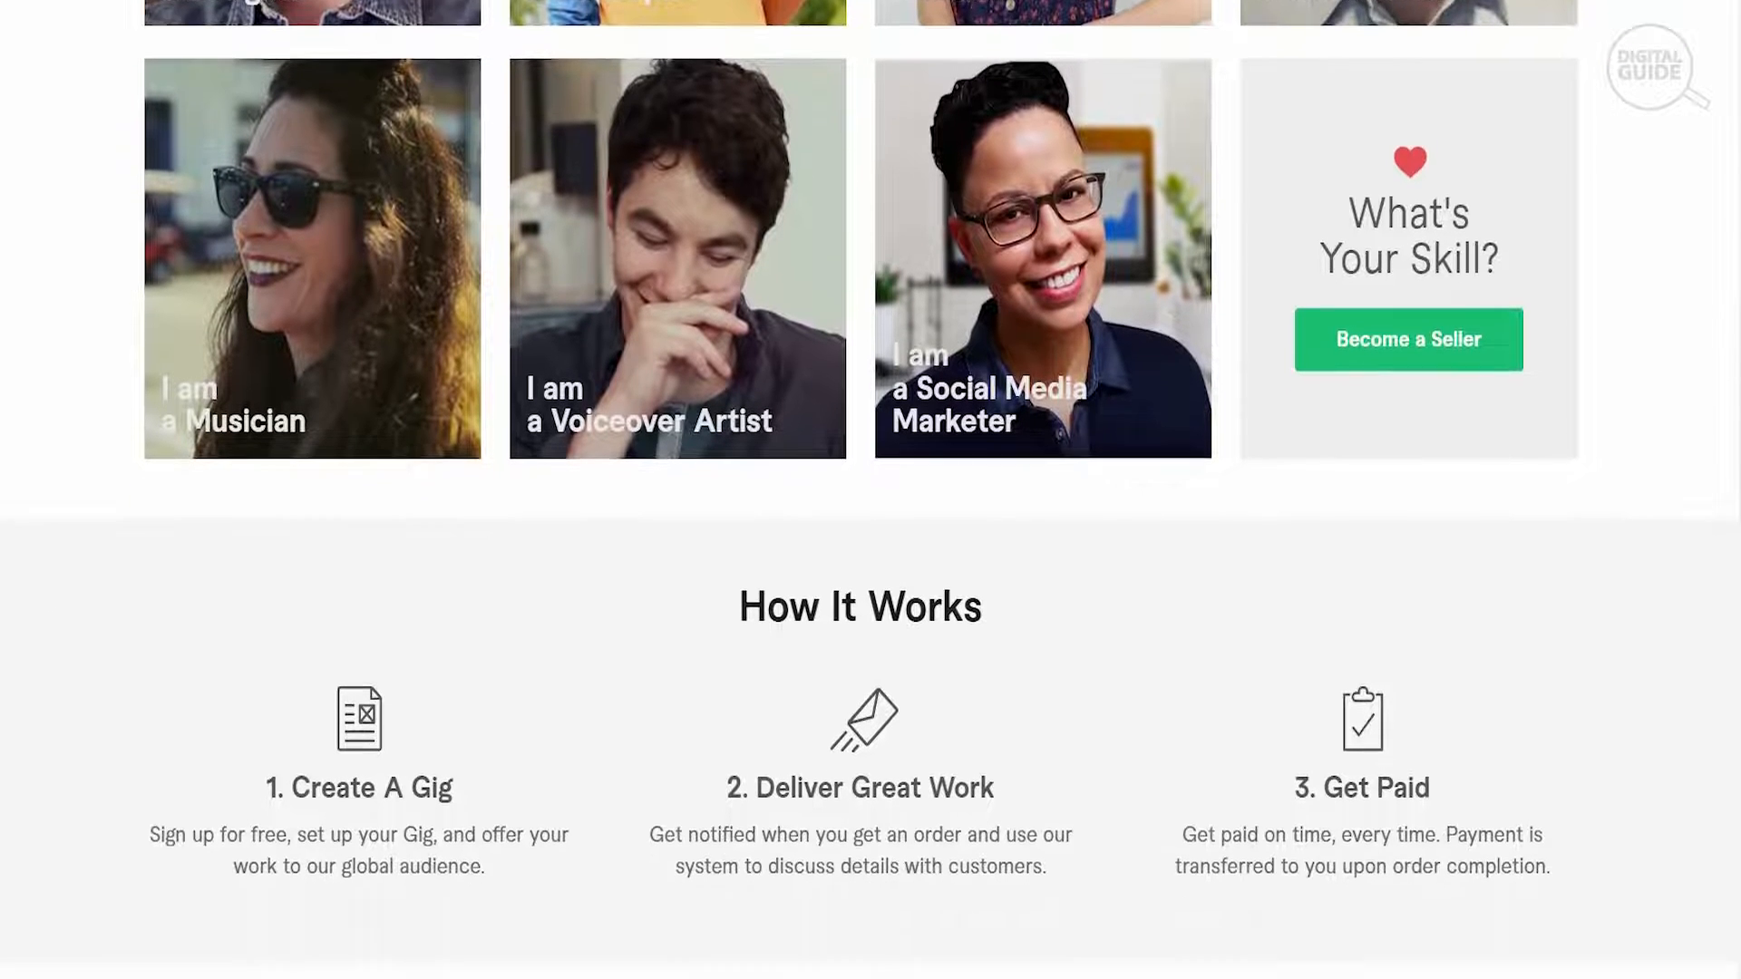
pyautogui.scroll(-4, 870, 489)
pyautogui.scroll(-3, 871, 490)
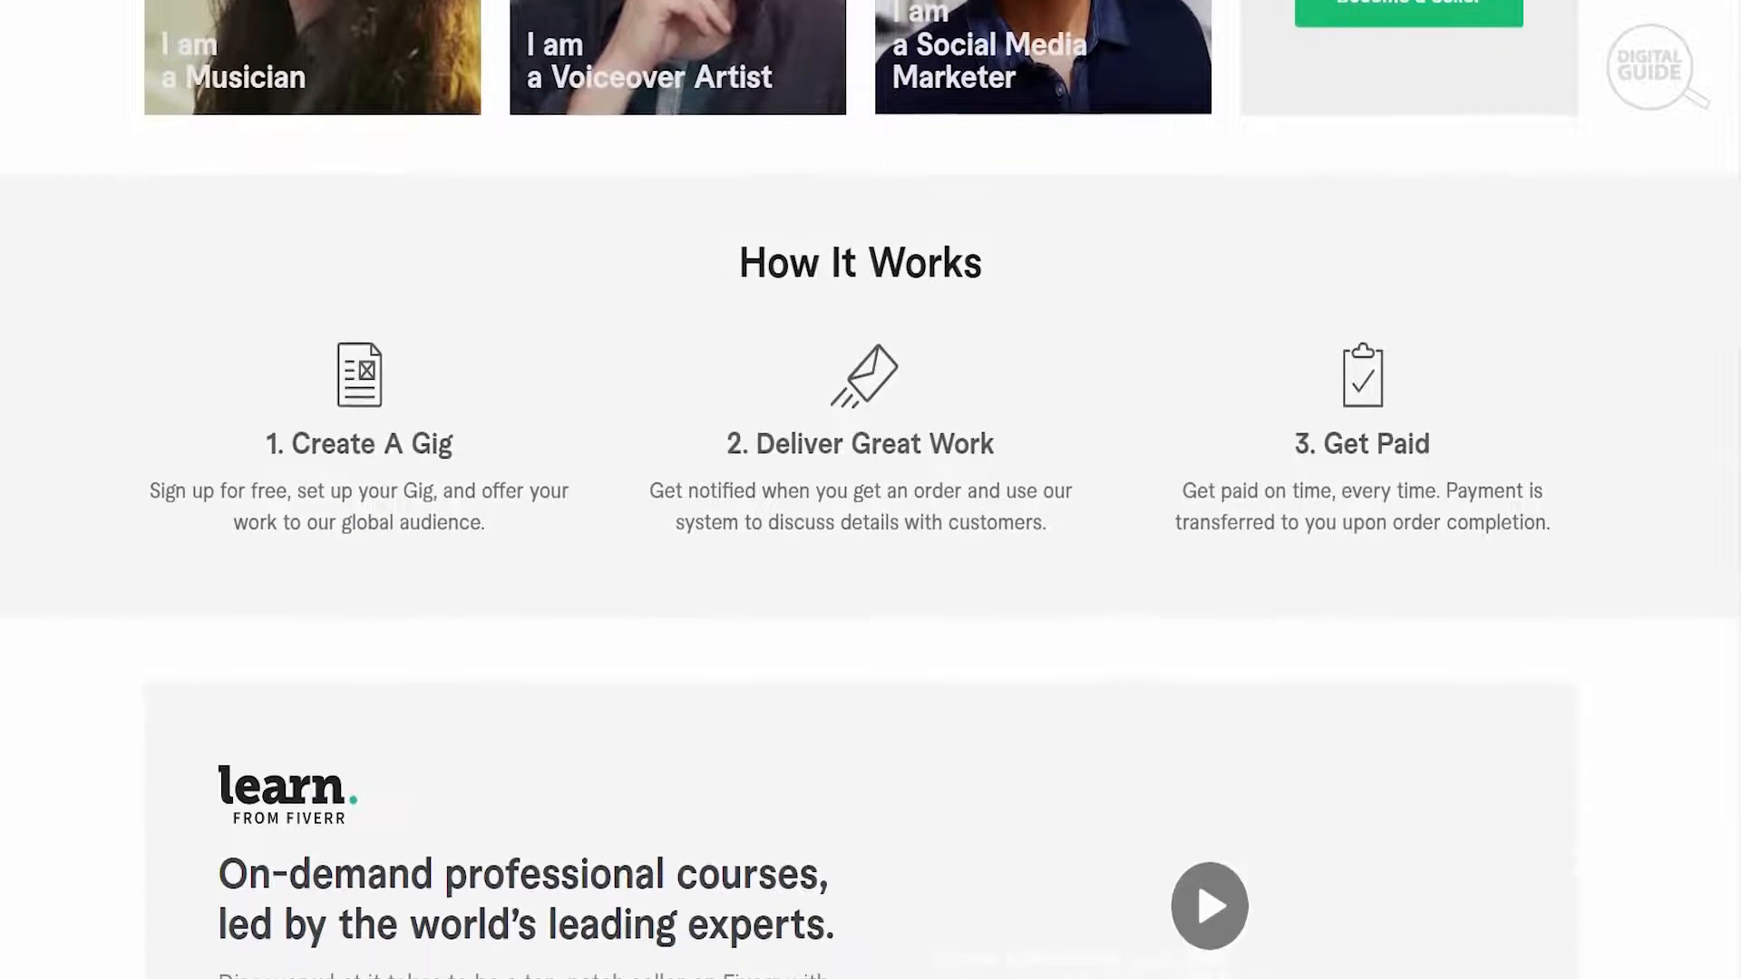
pyautogui.scroll(-1, 870, 490)
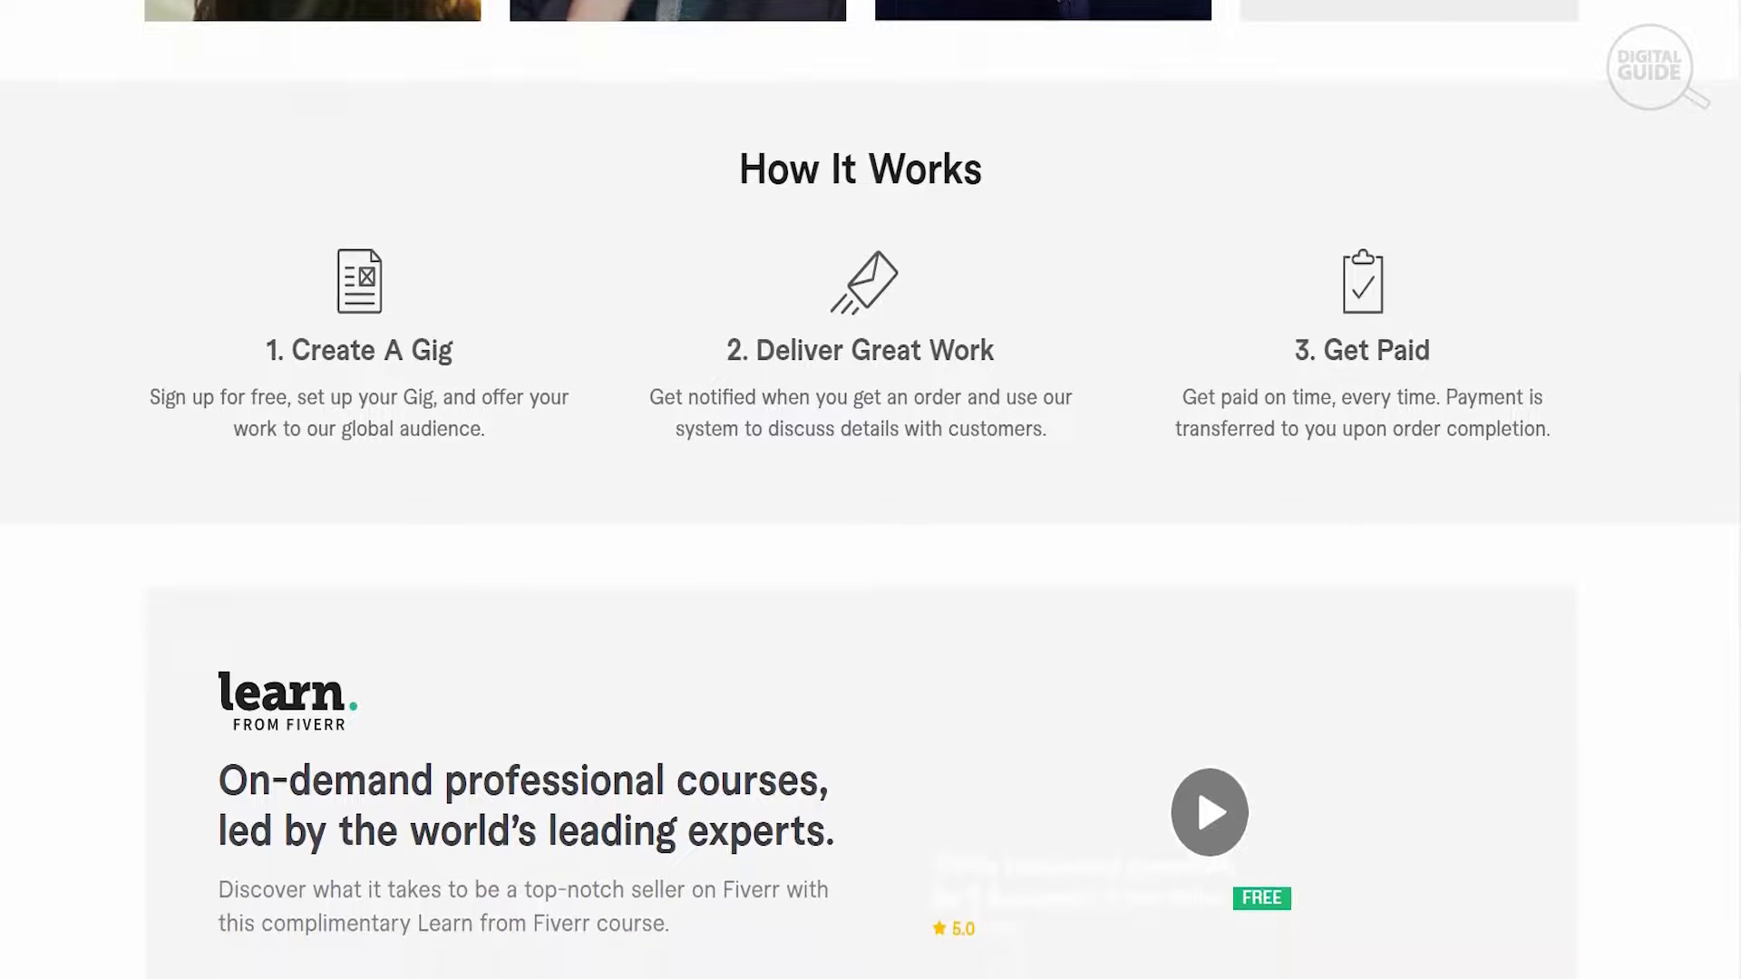
pyautogui.scroll(-1, 871, 489)
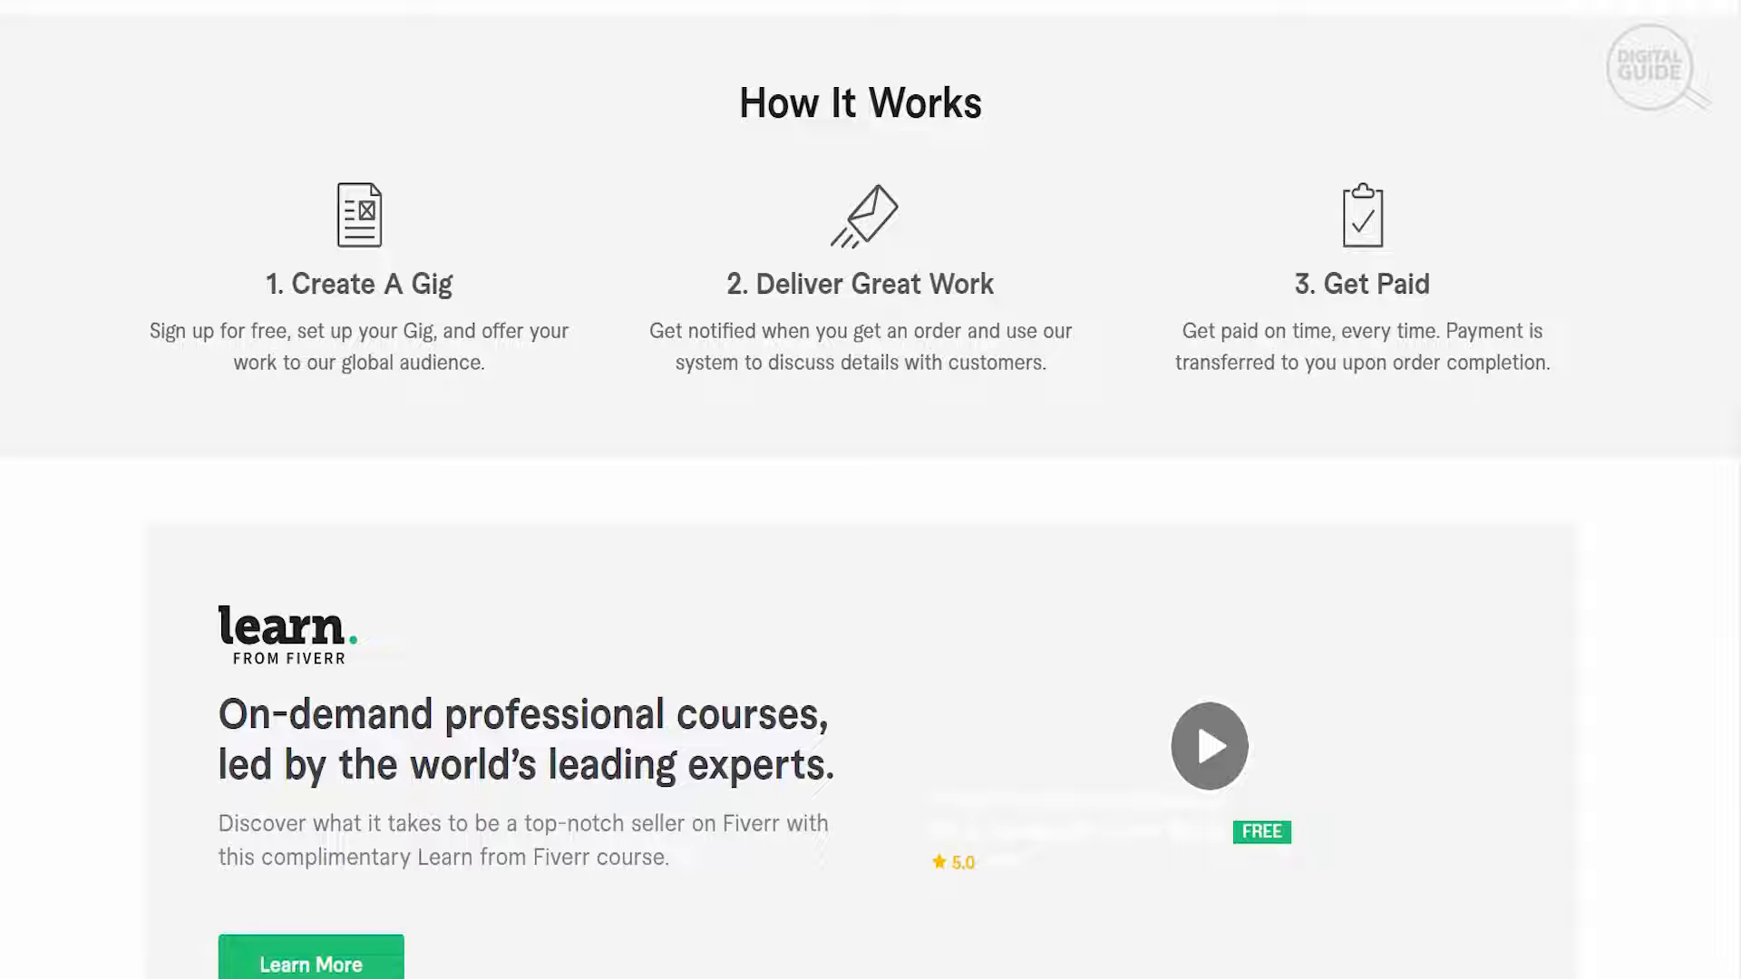
pyautogui.scroll(-3, 870, 490)
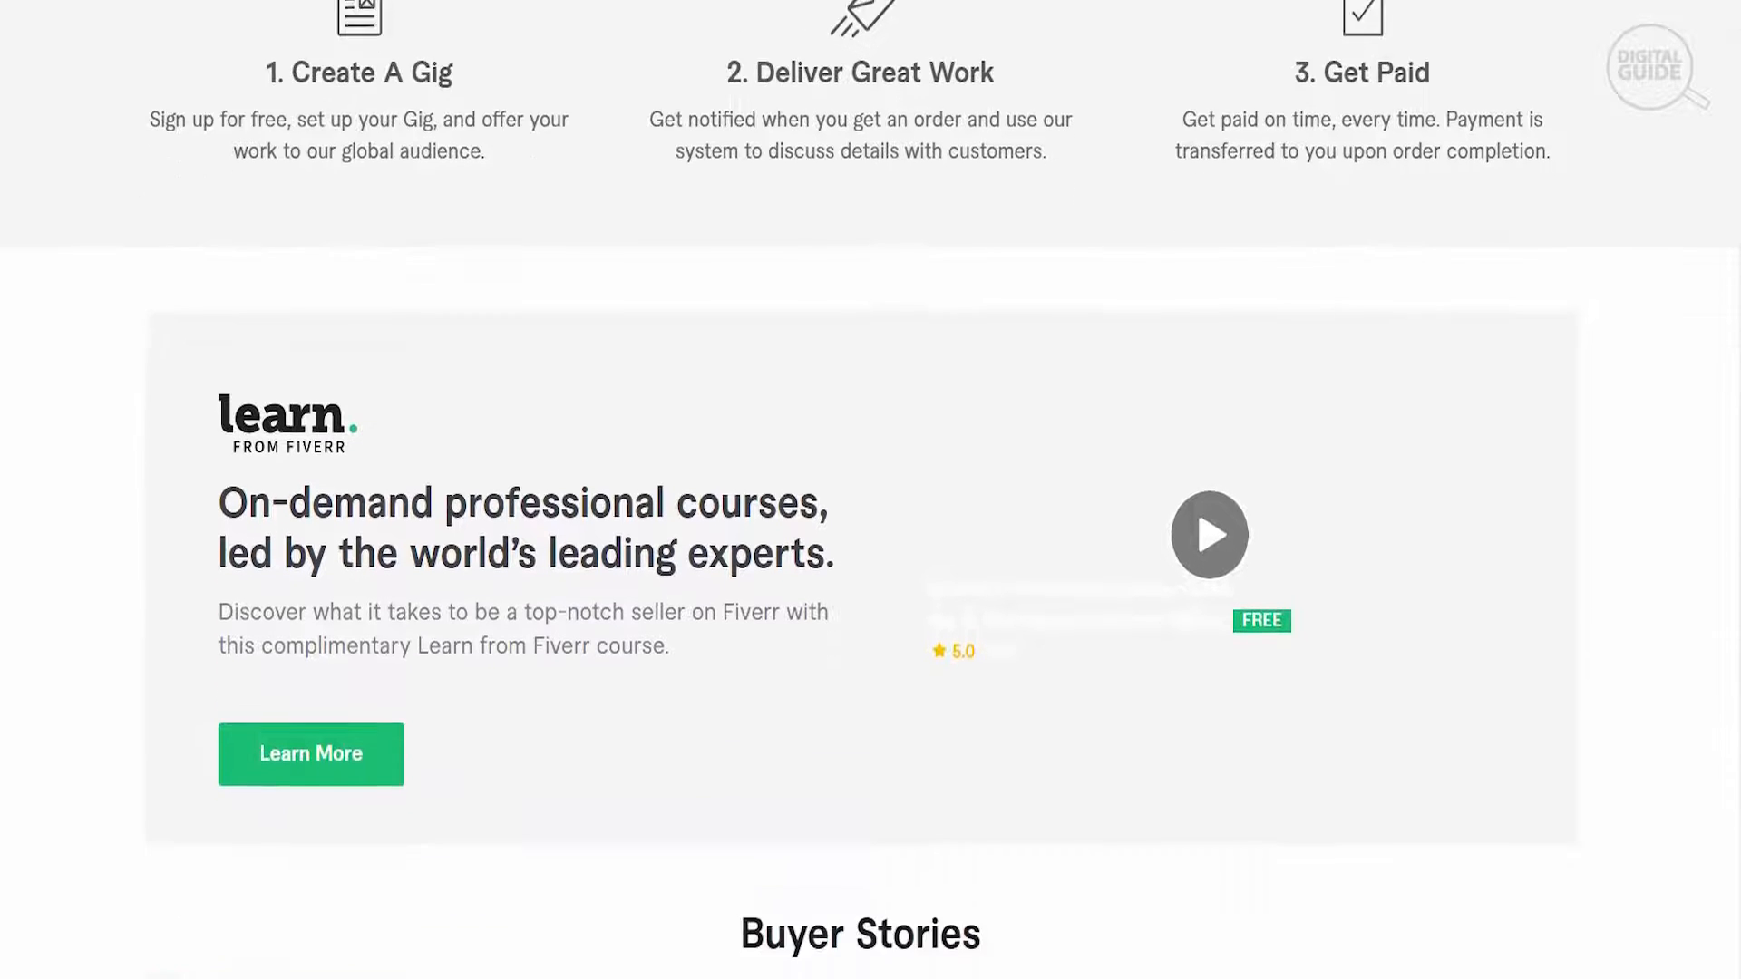
# - Look through the Buyer Stories and the Q&A questions further down the seller page
pyautogui.scroll(-2, 871, 489)
pyautogui.scroll(-3, 871, 490)
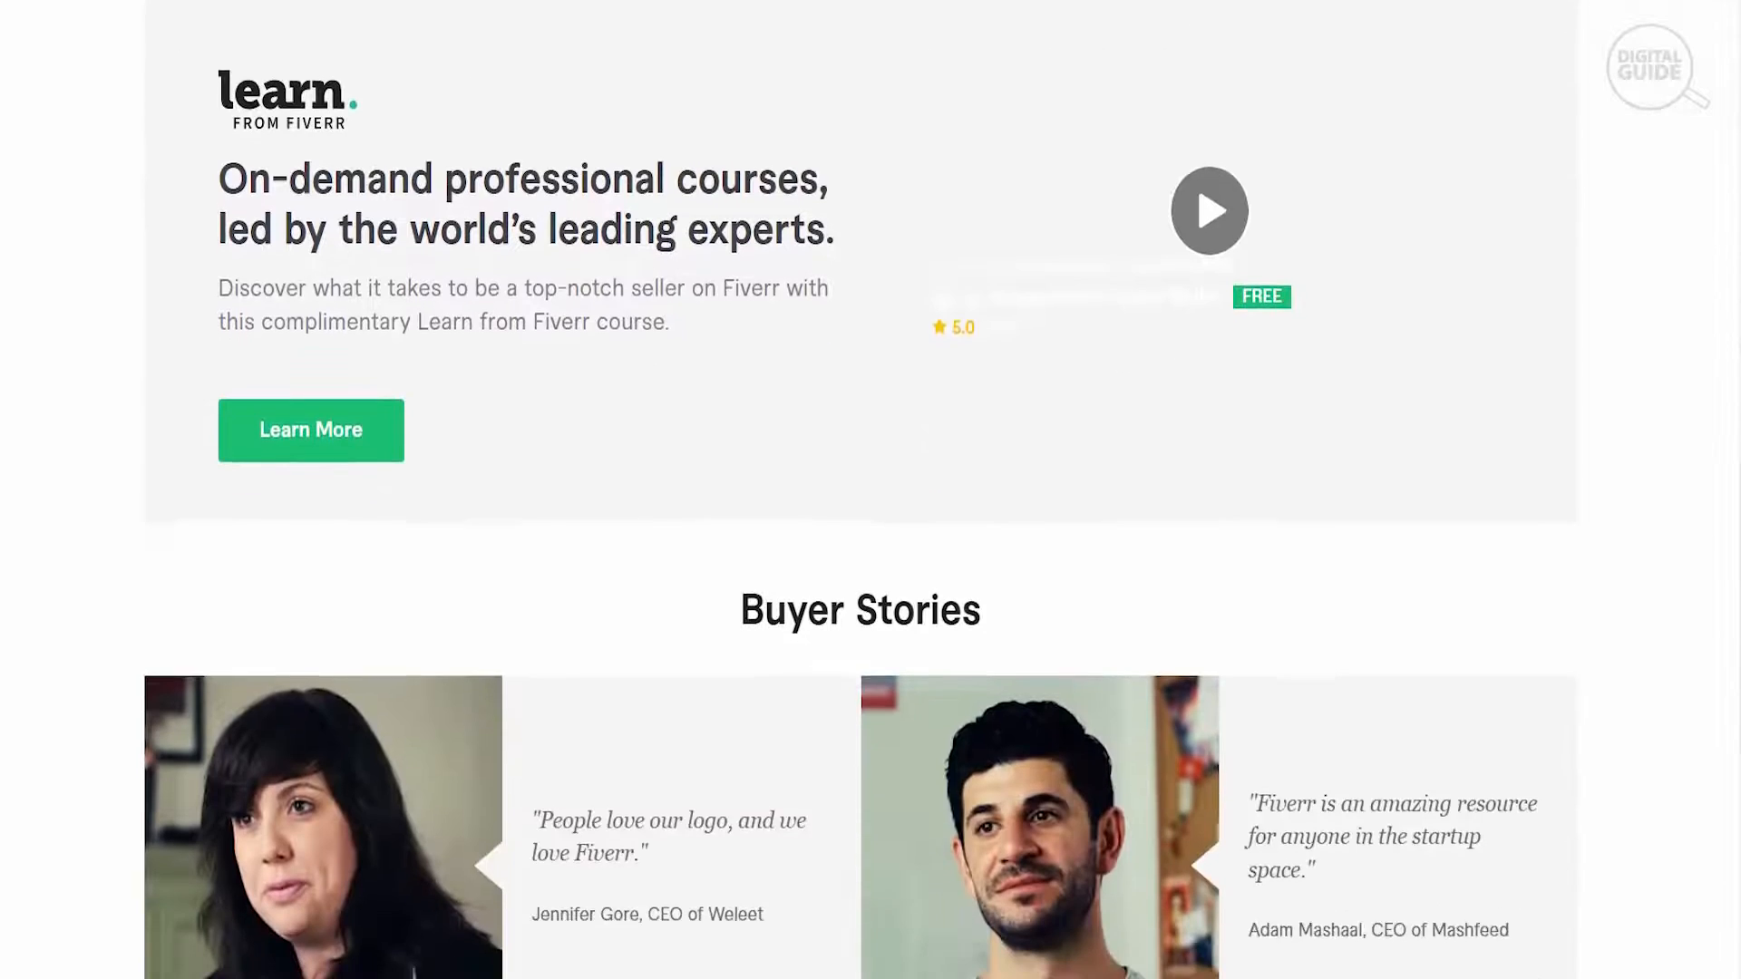
pyautogui.scroll(-6, 870, 490)
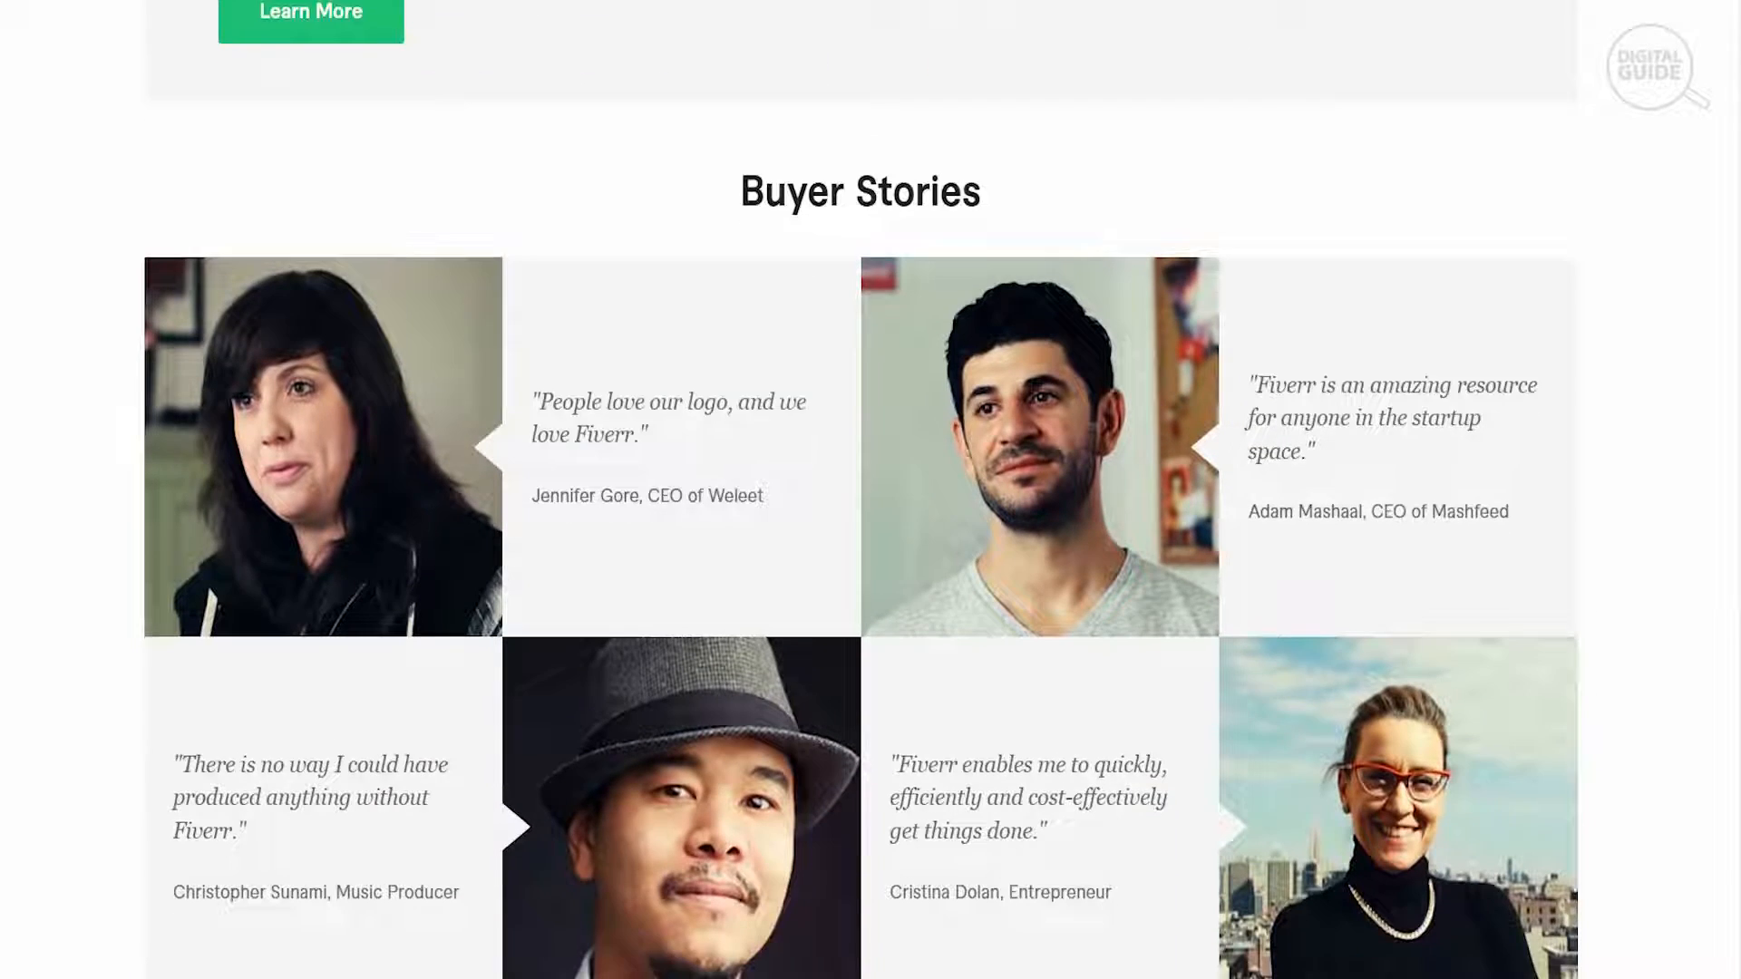
pyautogui.scroll(-3, 871, 489)
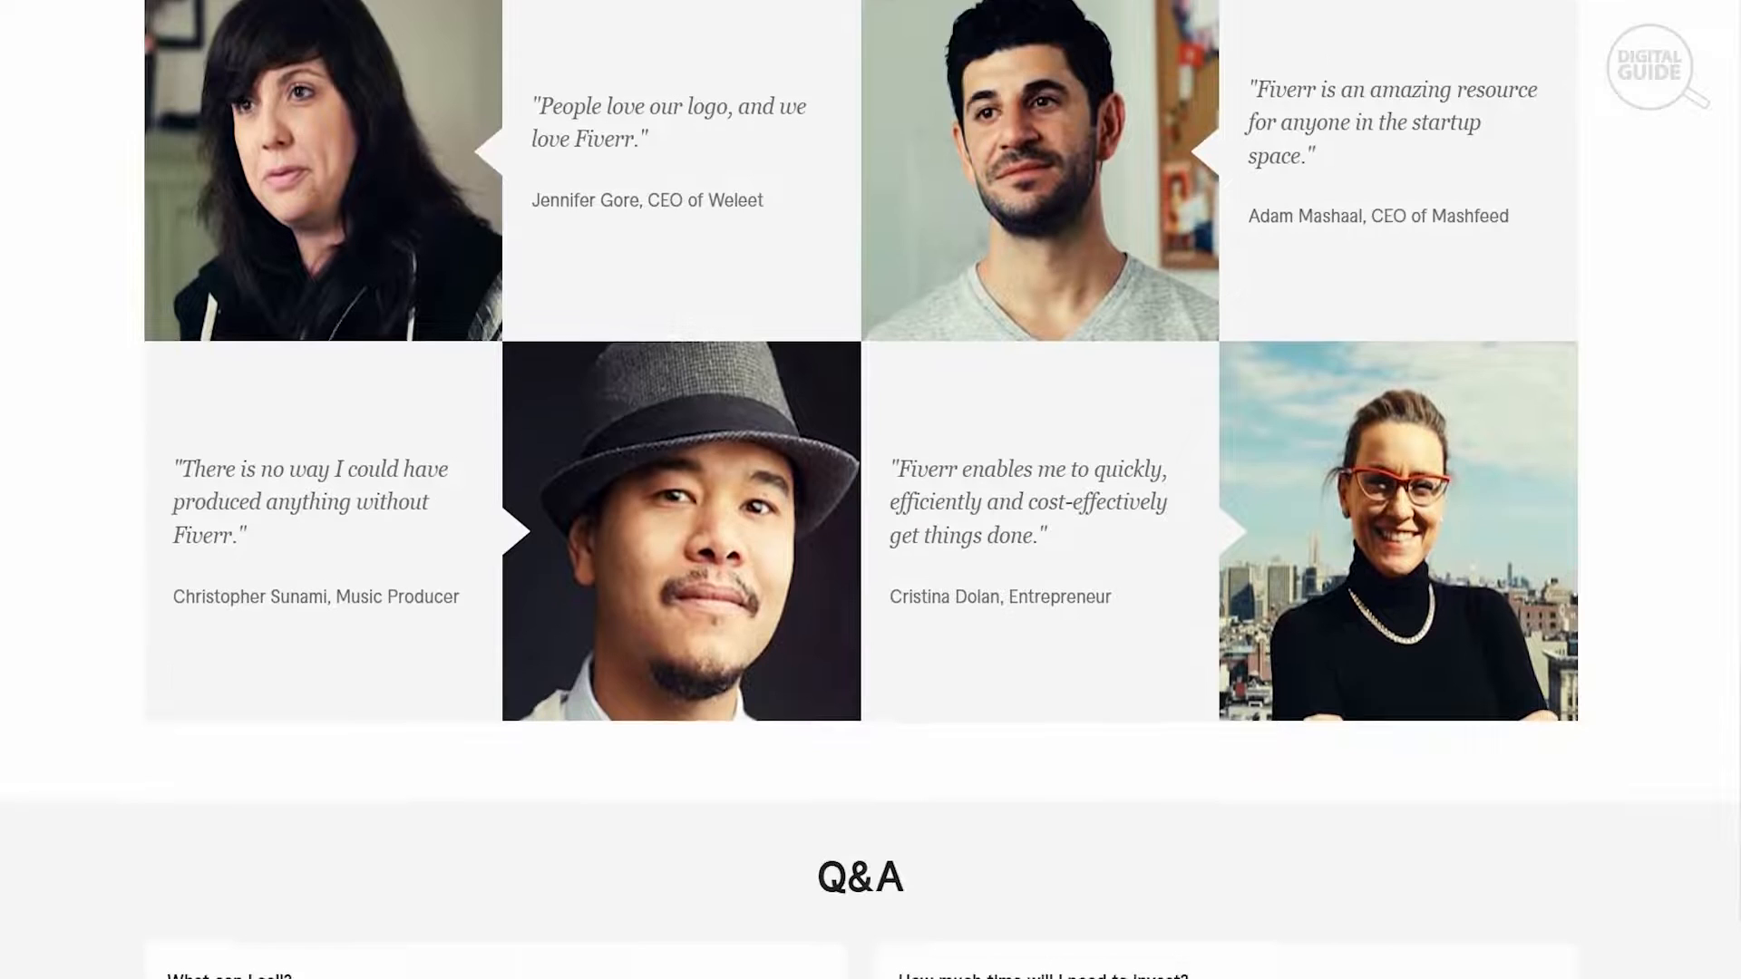
pyautogui.scroll(-3, 870, 489)
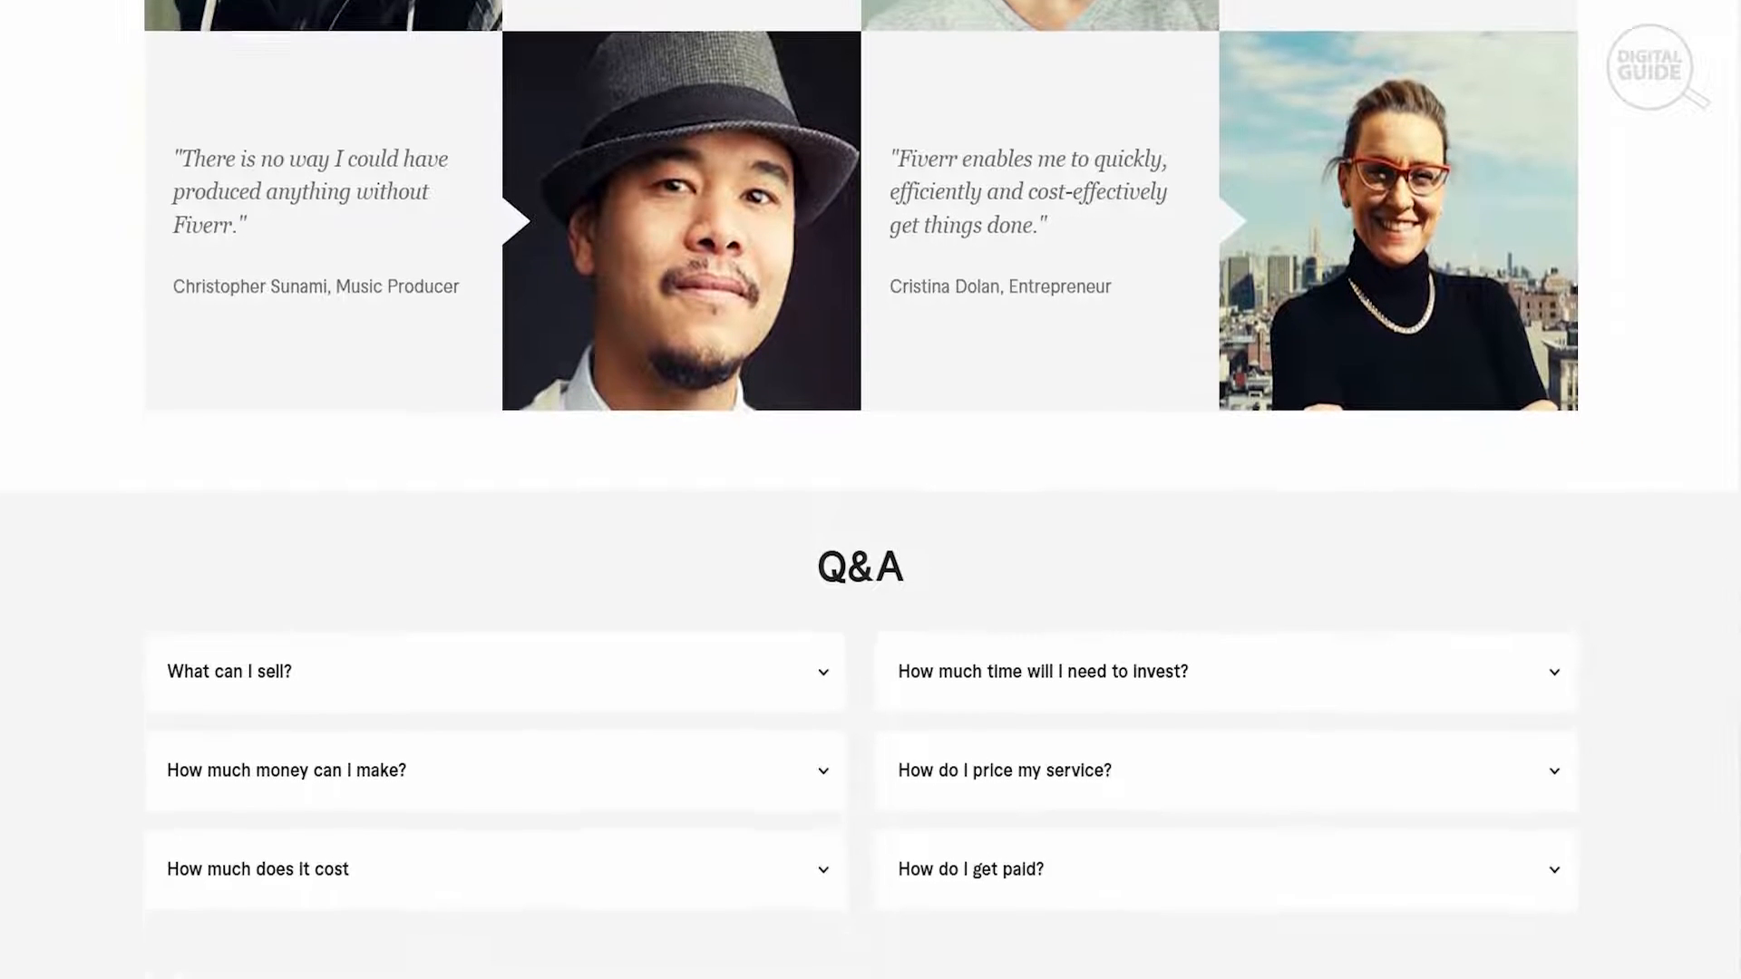
pyautogui.scroll(-3, 870, 490)
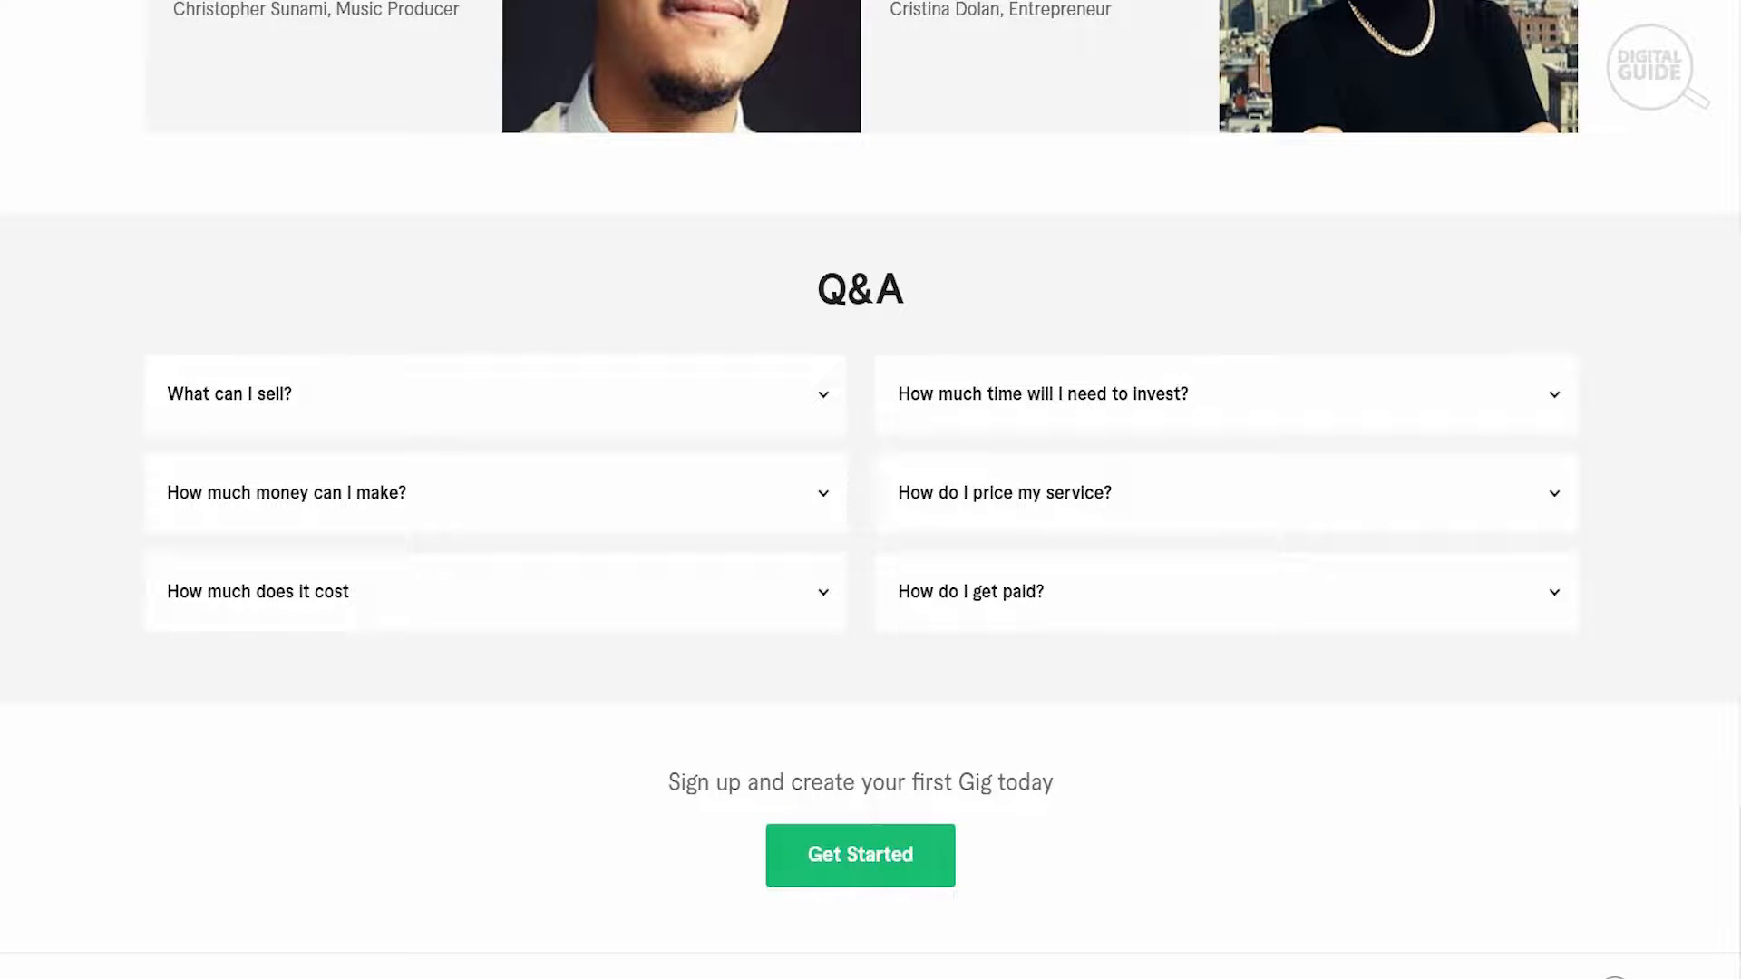
# - Start the Become a Seller process and continue through the breakdown, successful-profile and things-to-avoid pages to the Personal Info form
pyautogui.scroll(20, 1308, 383)
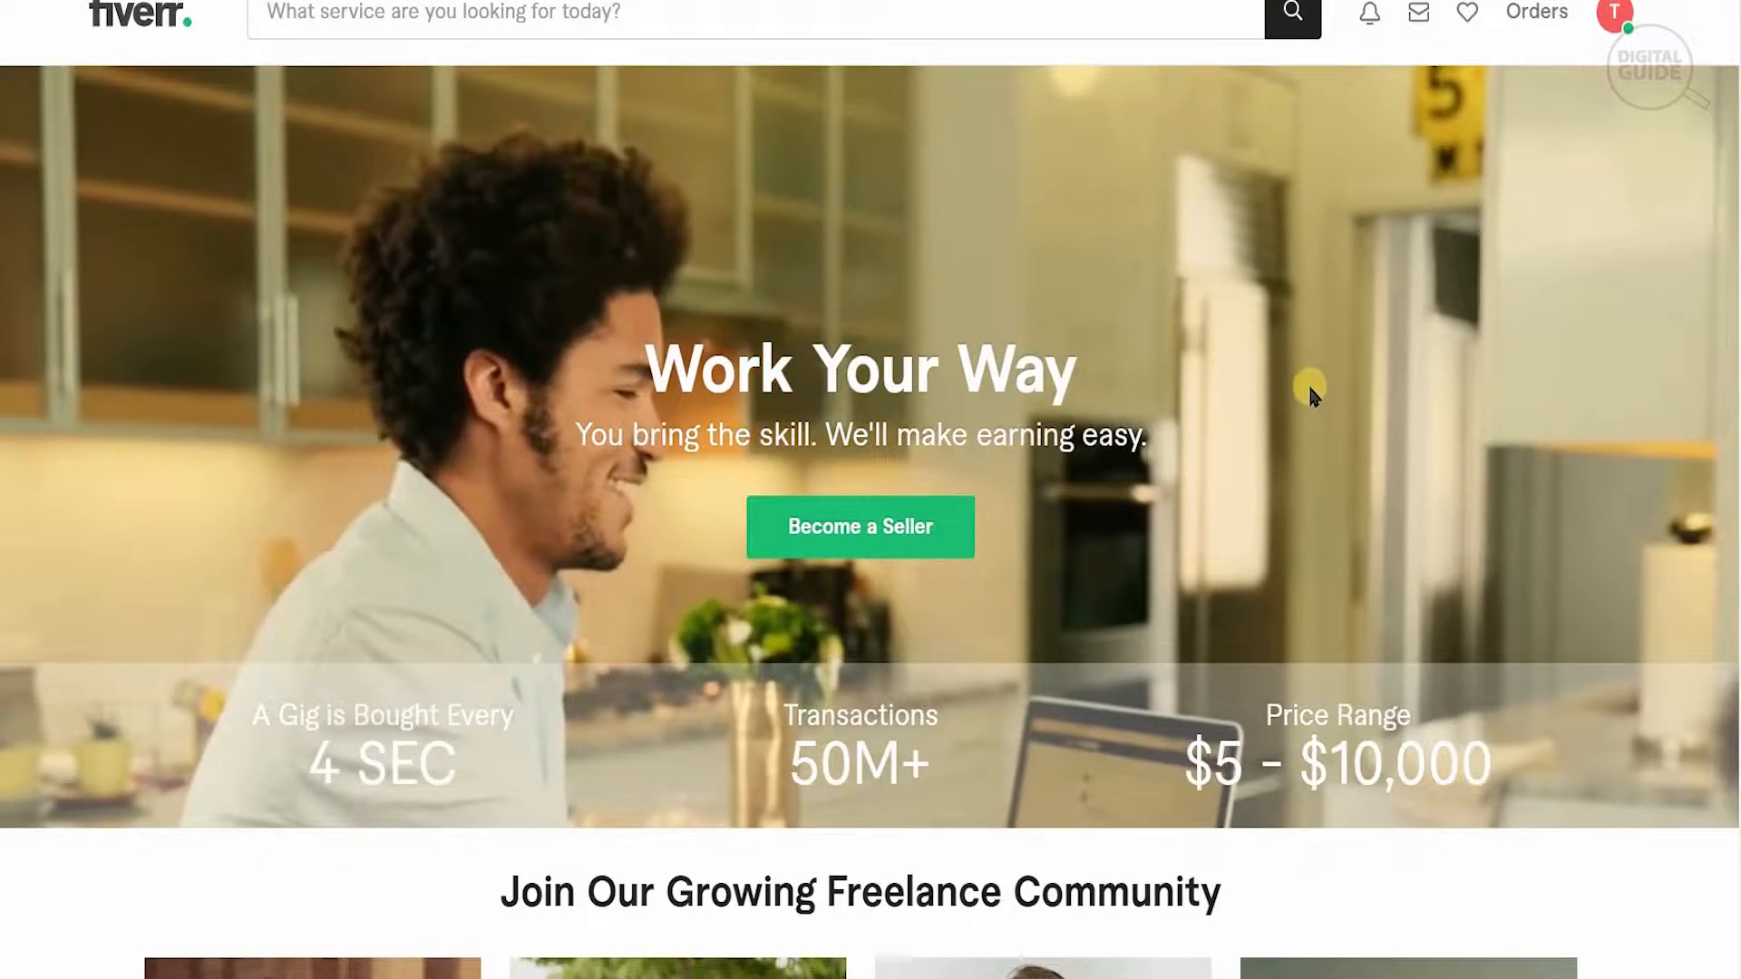
pyautogui.click(878, 531)
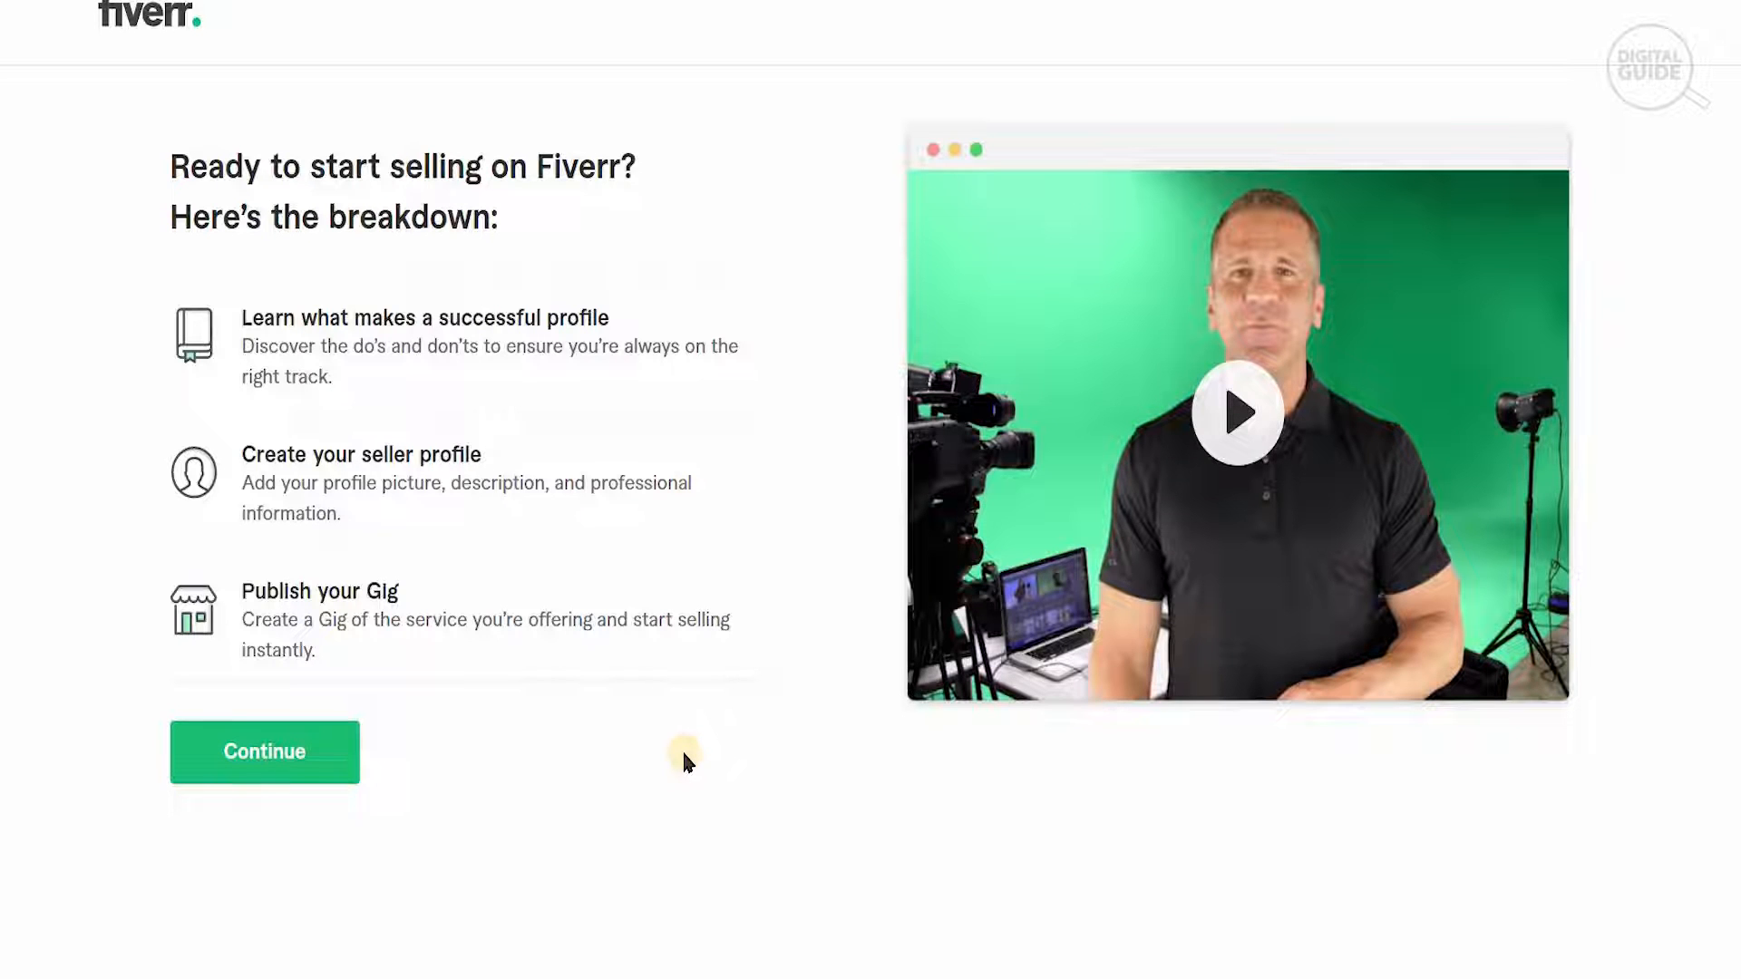
pyautogui.click(310, 762)
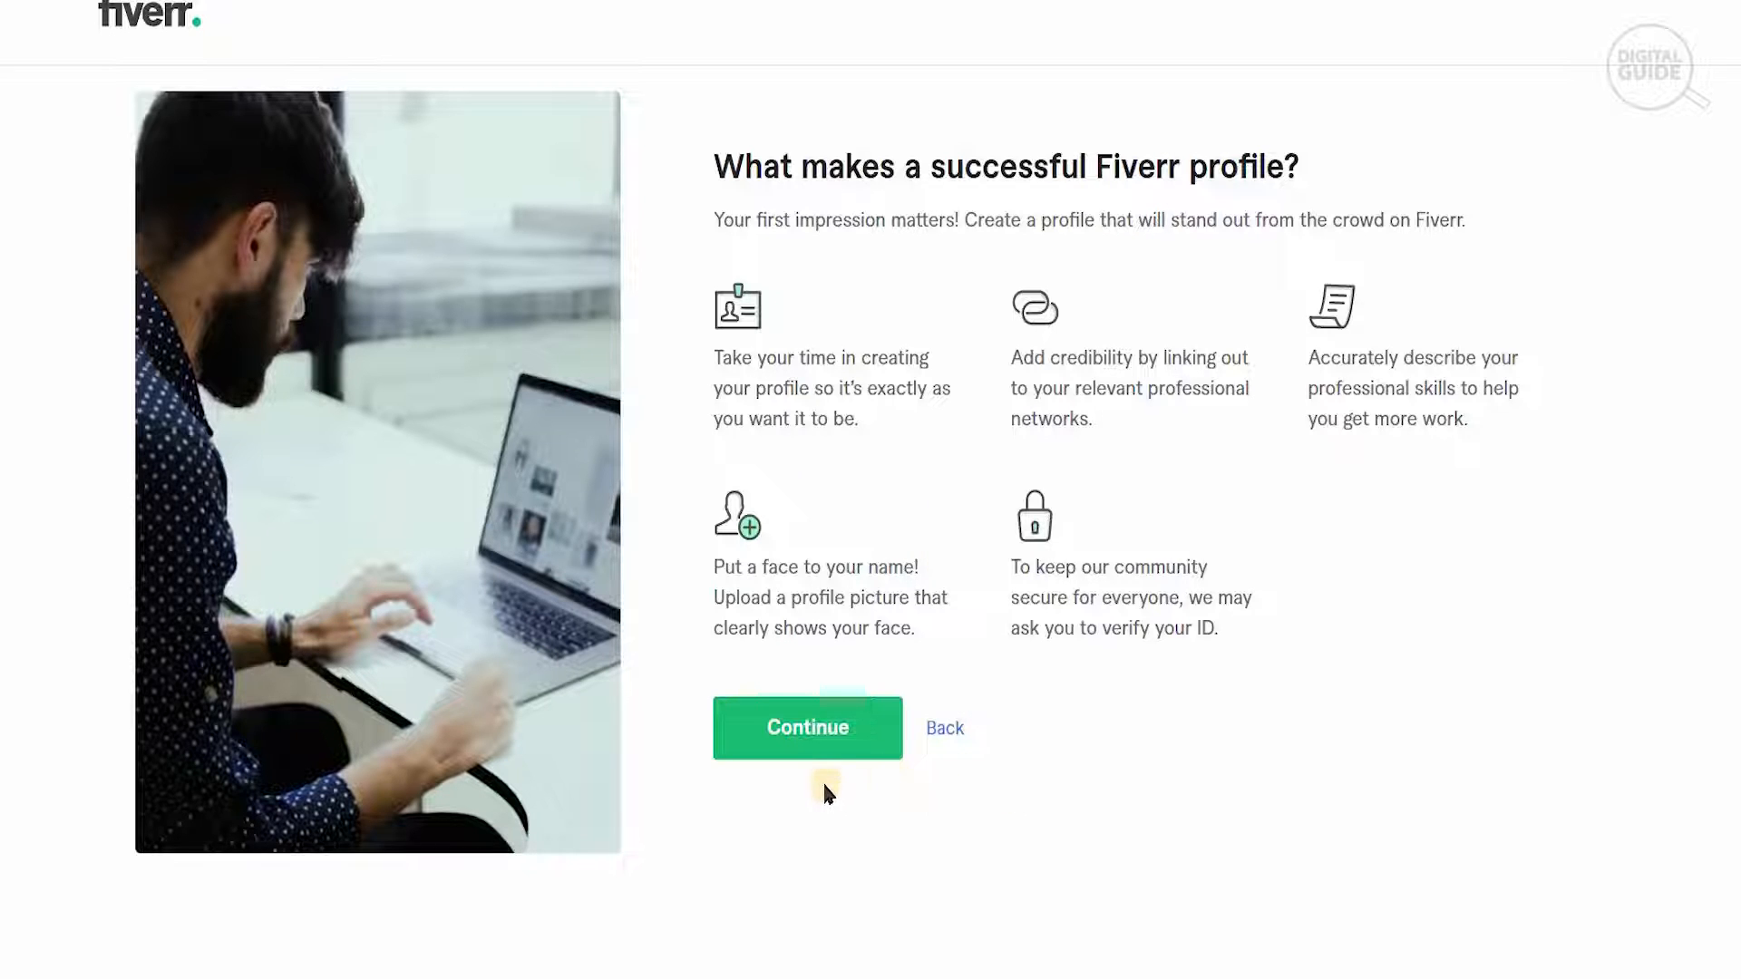
pyautogui.click(795, 761)
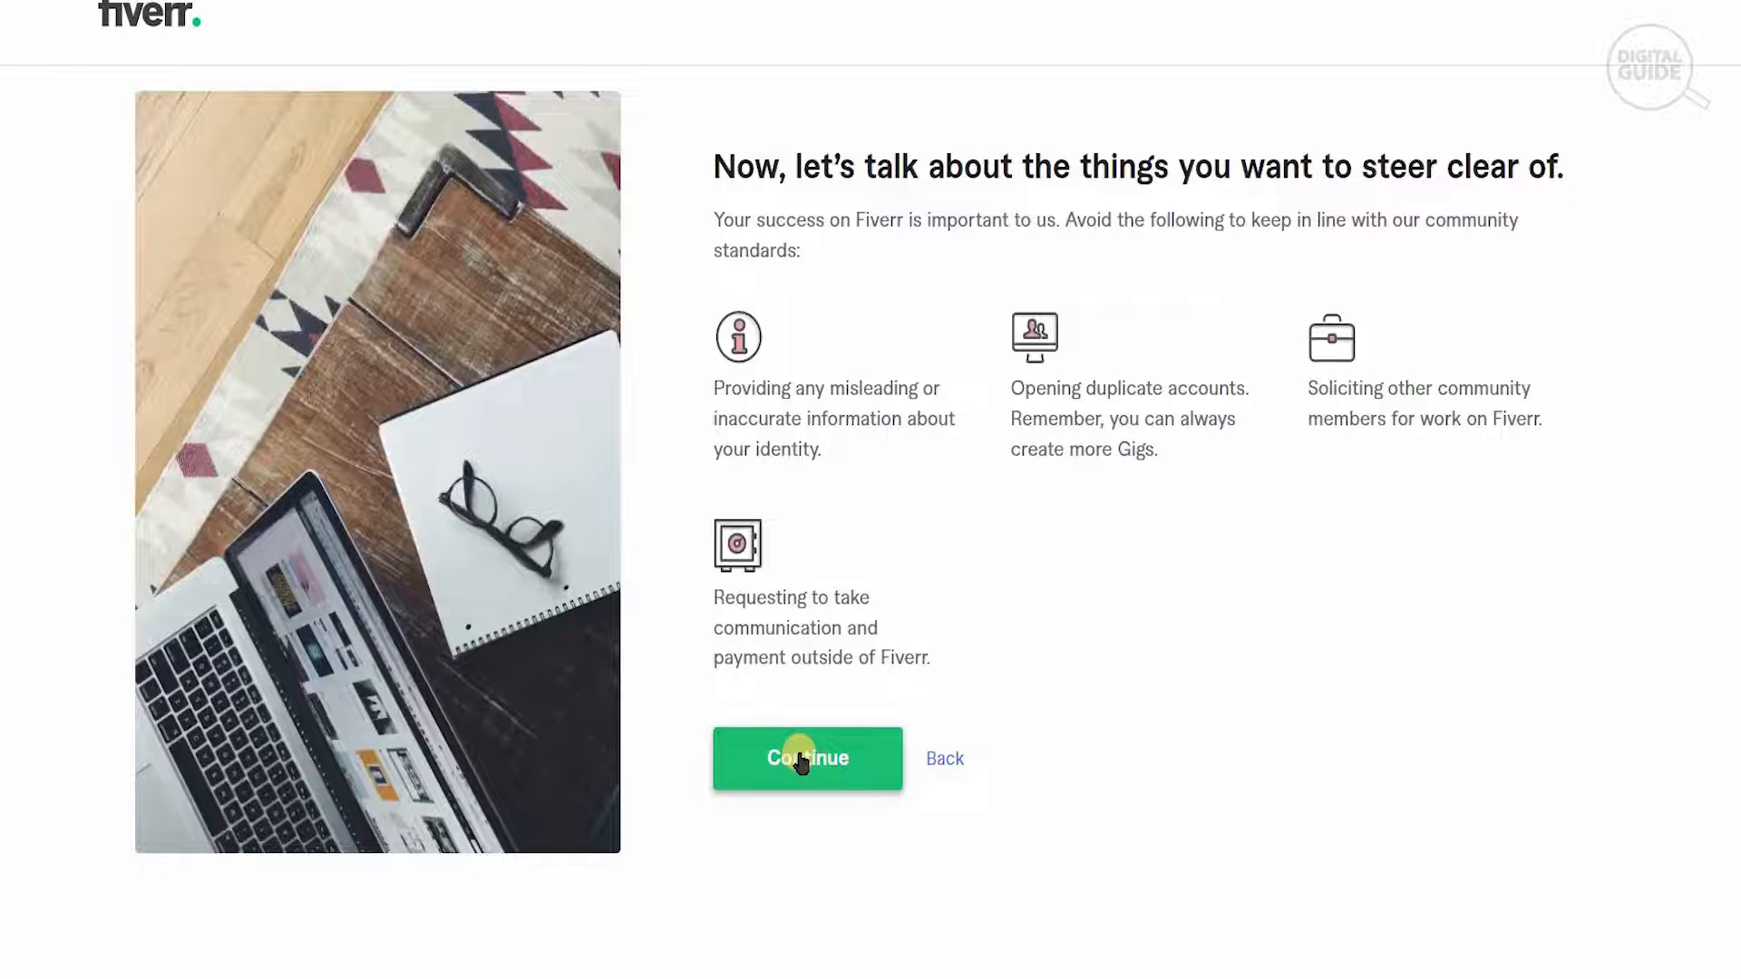
pyautogui.click(805, 763)
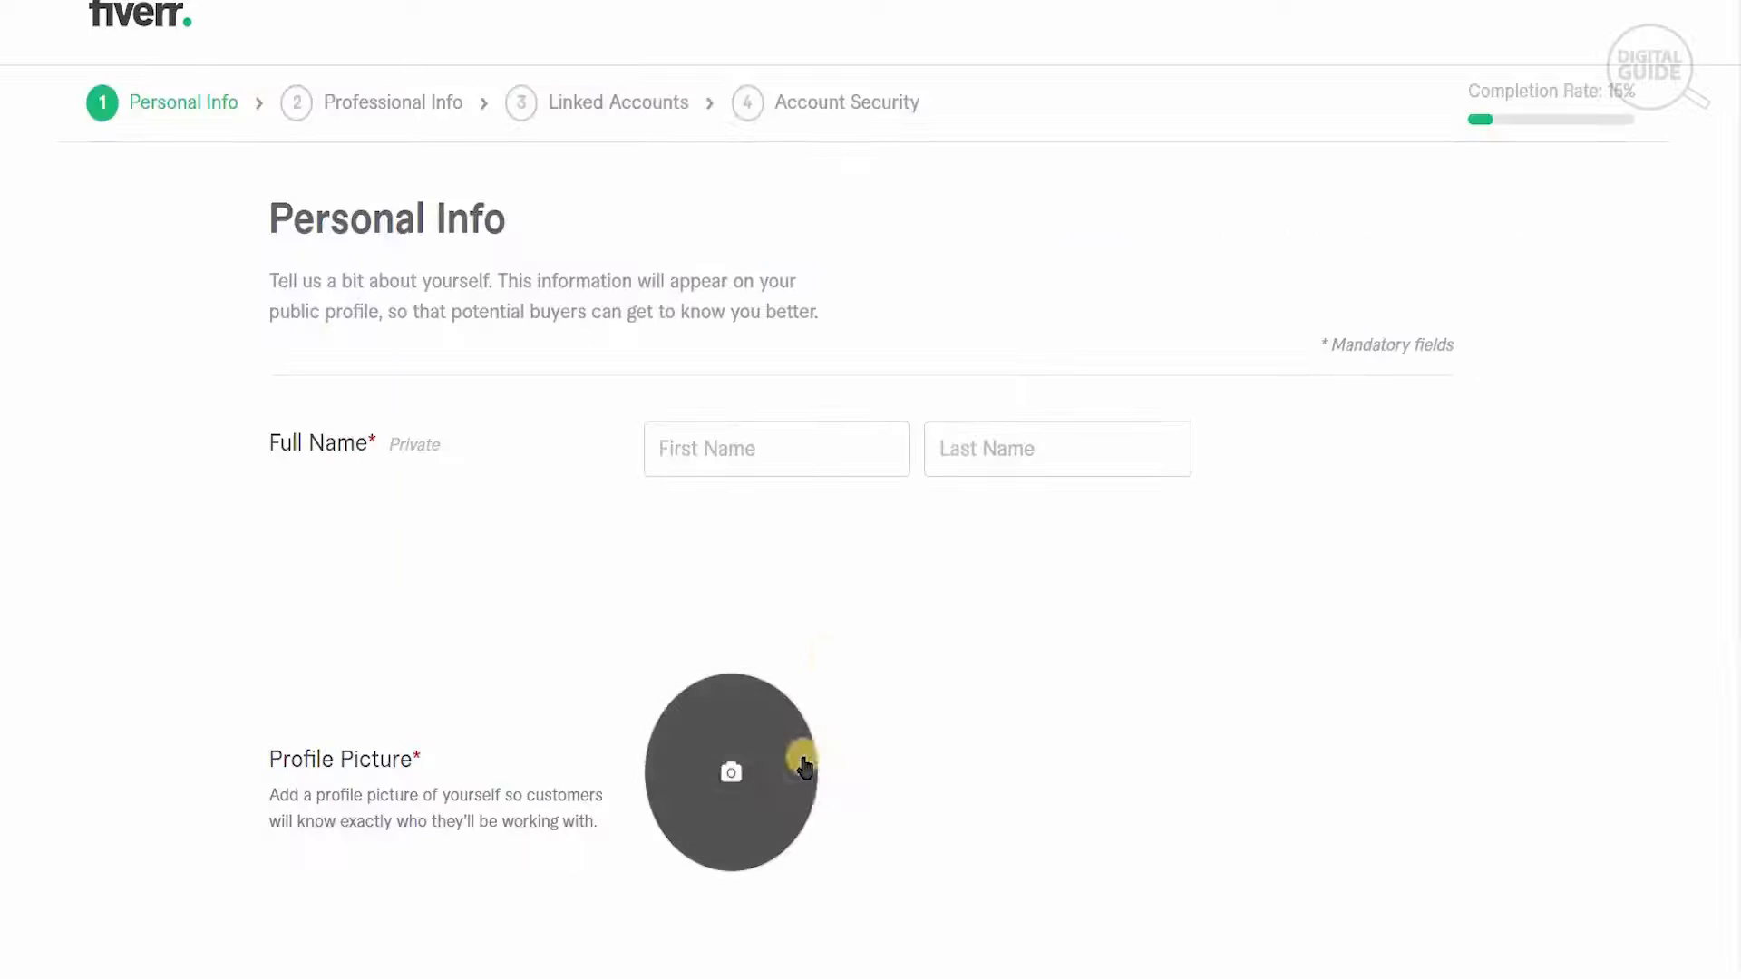
# - Enter the seller's first and last name in the Full Name fields of the Personal Info form
pyautogui.click(779, 449)
pyautogui.write('Adam')
pyautogui.press('Tab')
pyautogui.write('Ken')
# - Upload the image download1 from the Desktop folder as the profile picture
pyautogui.click(721, 785)
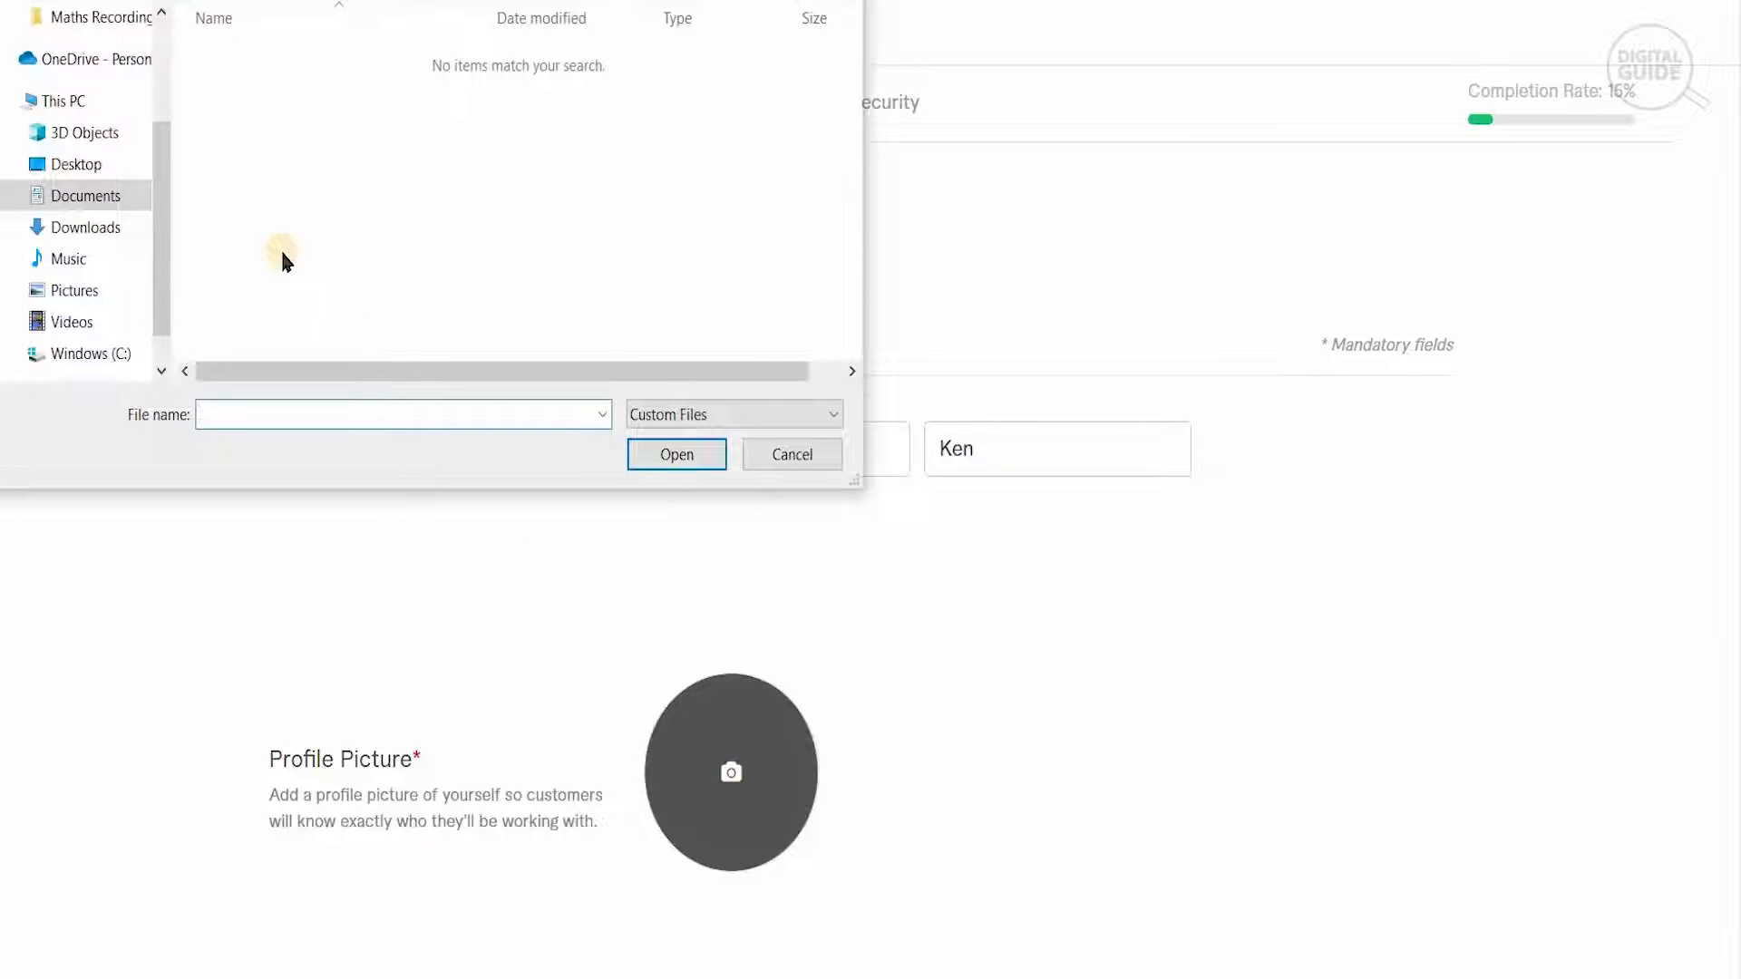
pyautogui.click(76, 164)
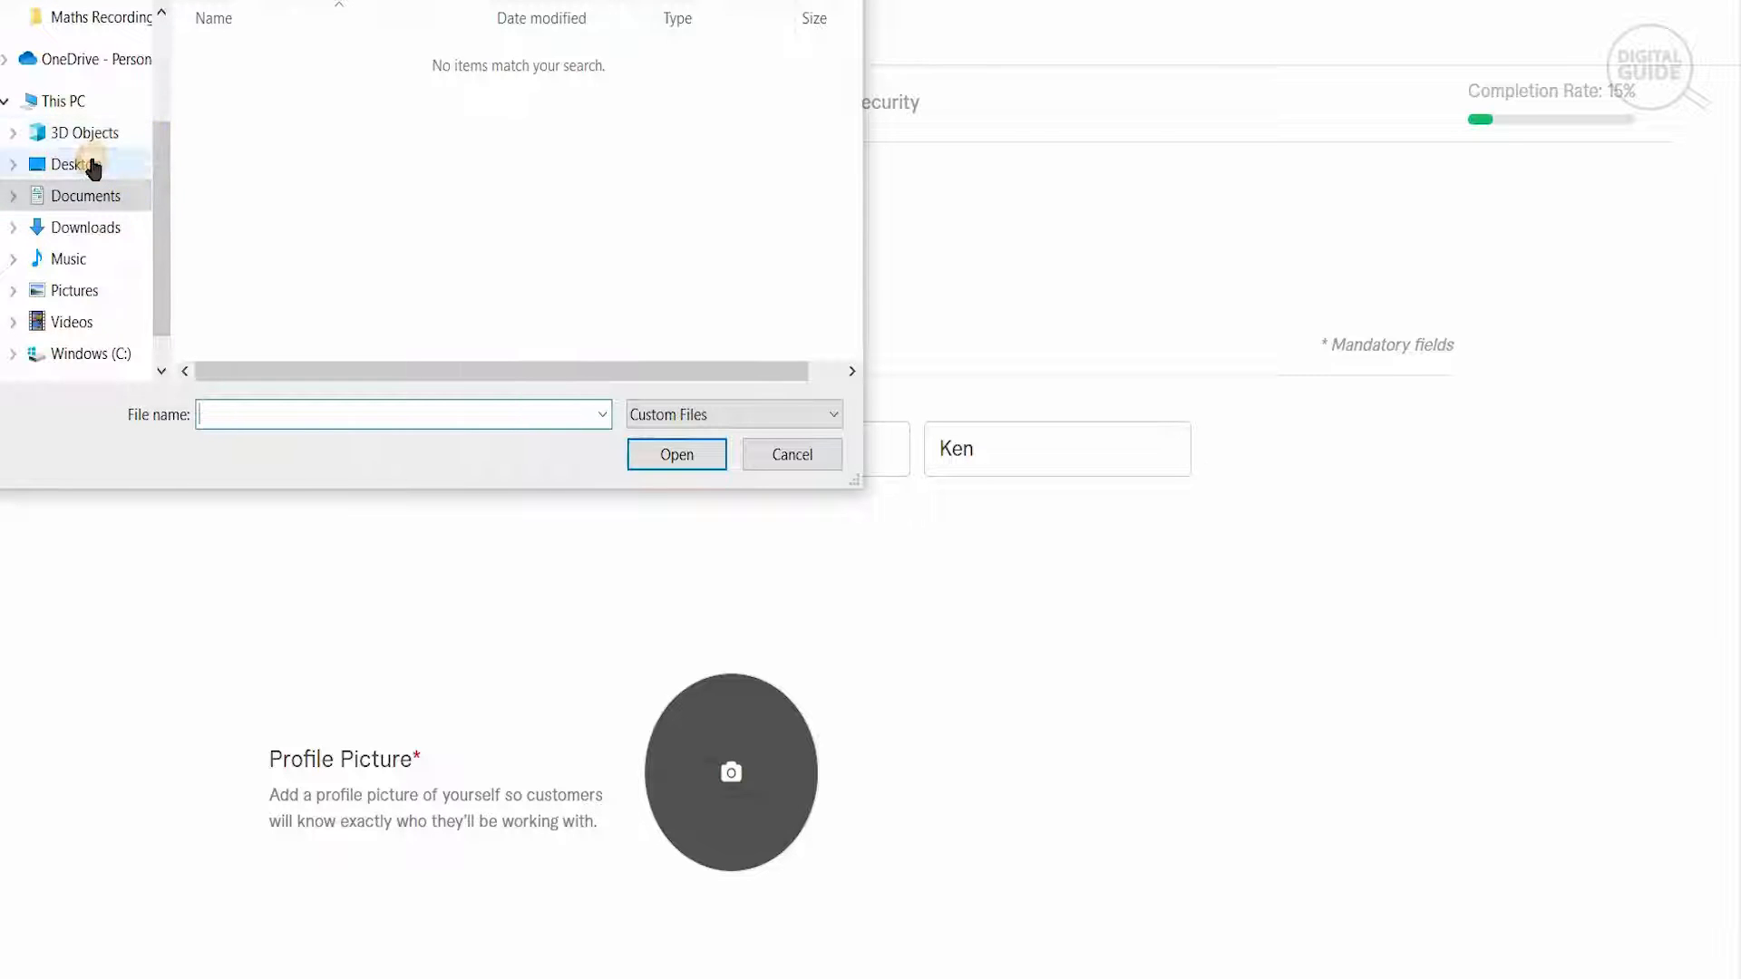
pyautogui.moveTo(855, 91); pyautogui.dragTo(871, 264)
pyautogui.click(508, 299)
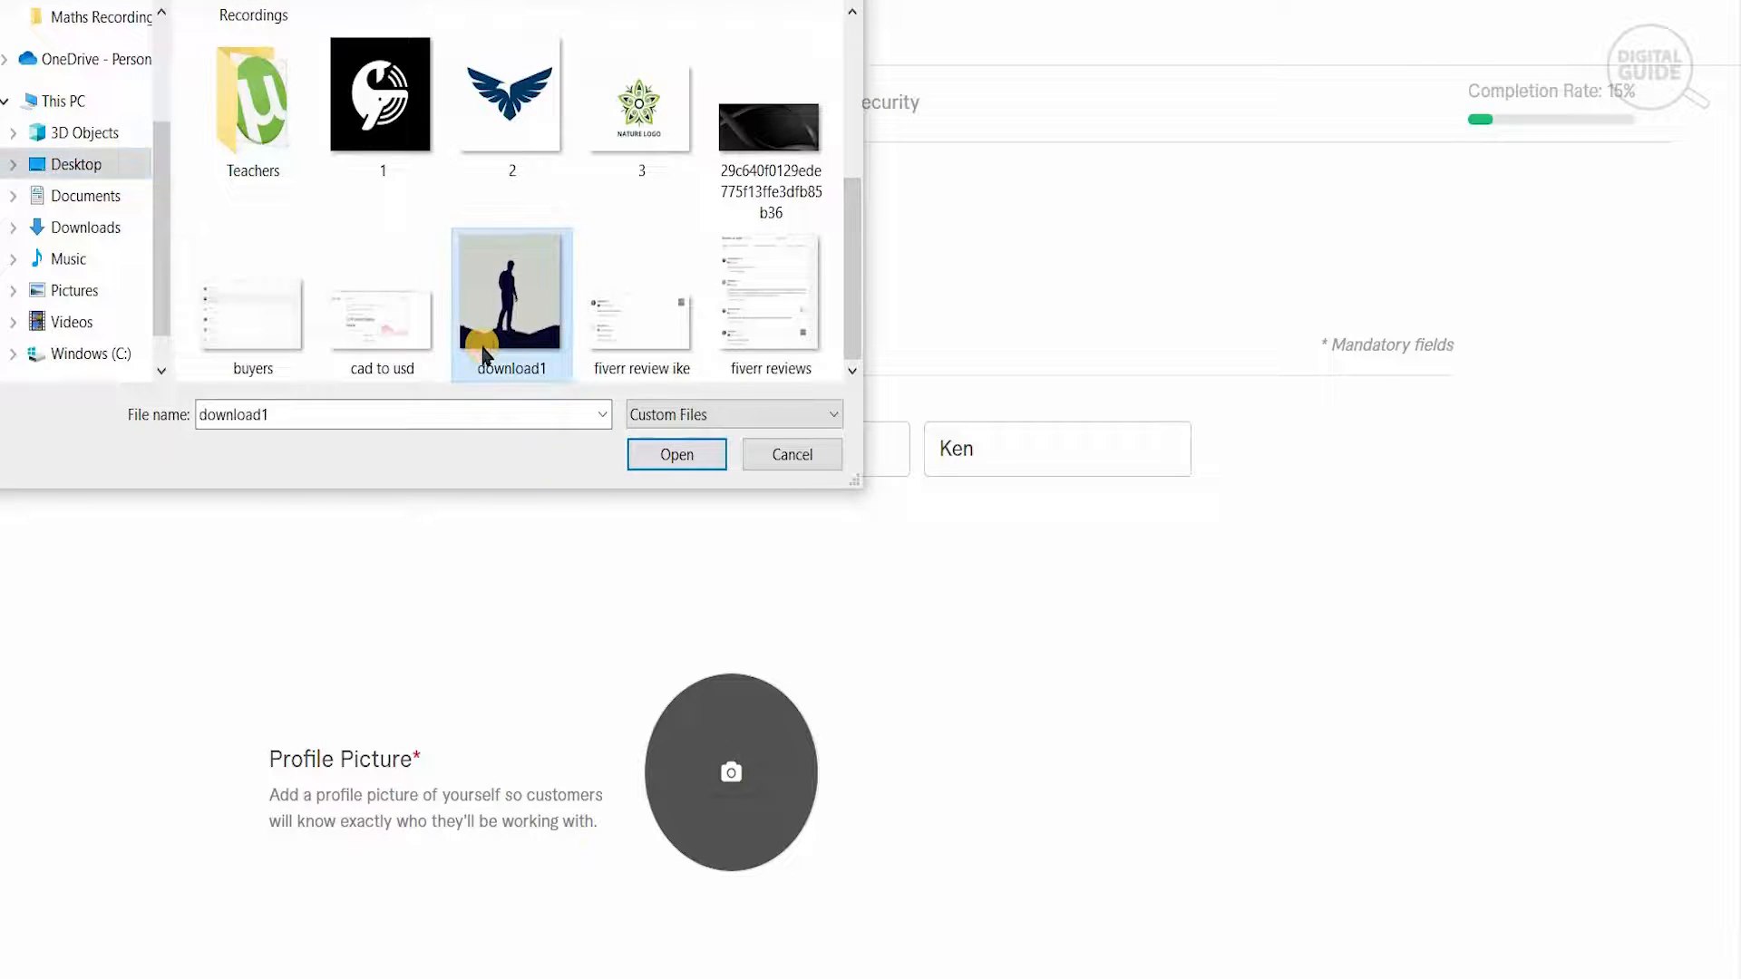
pyautogui.click(677, 454)
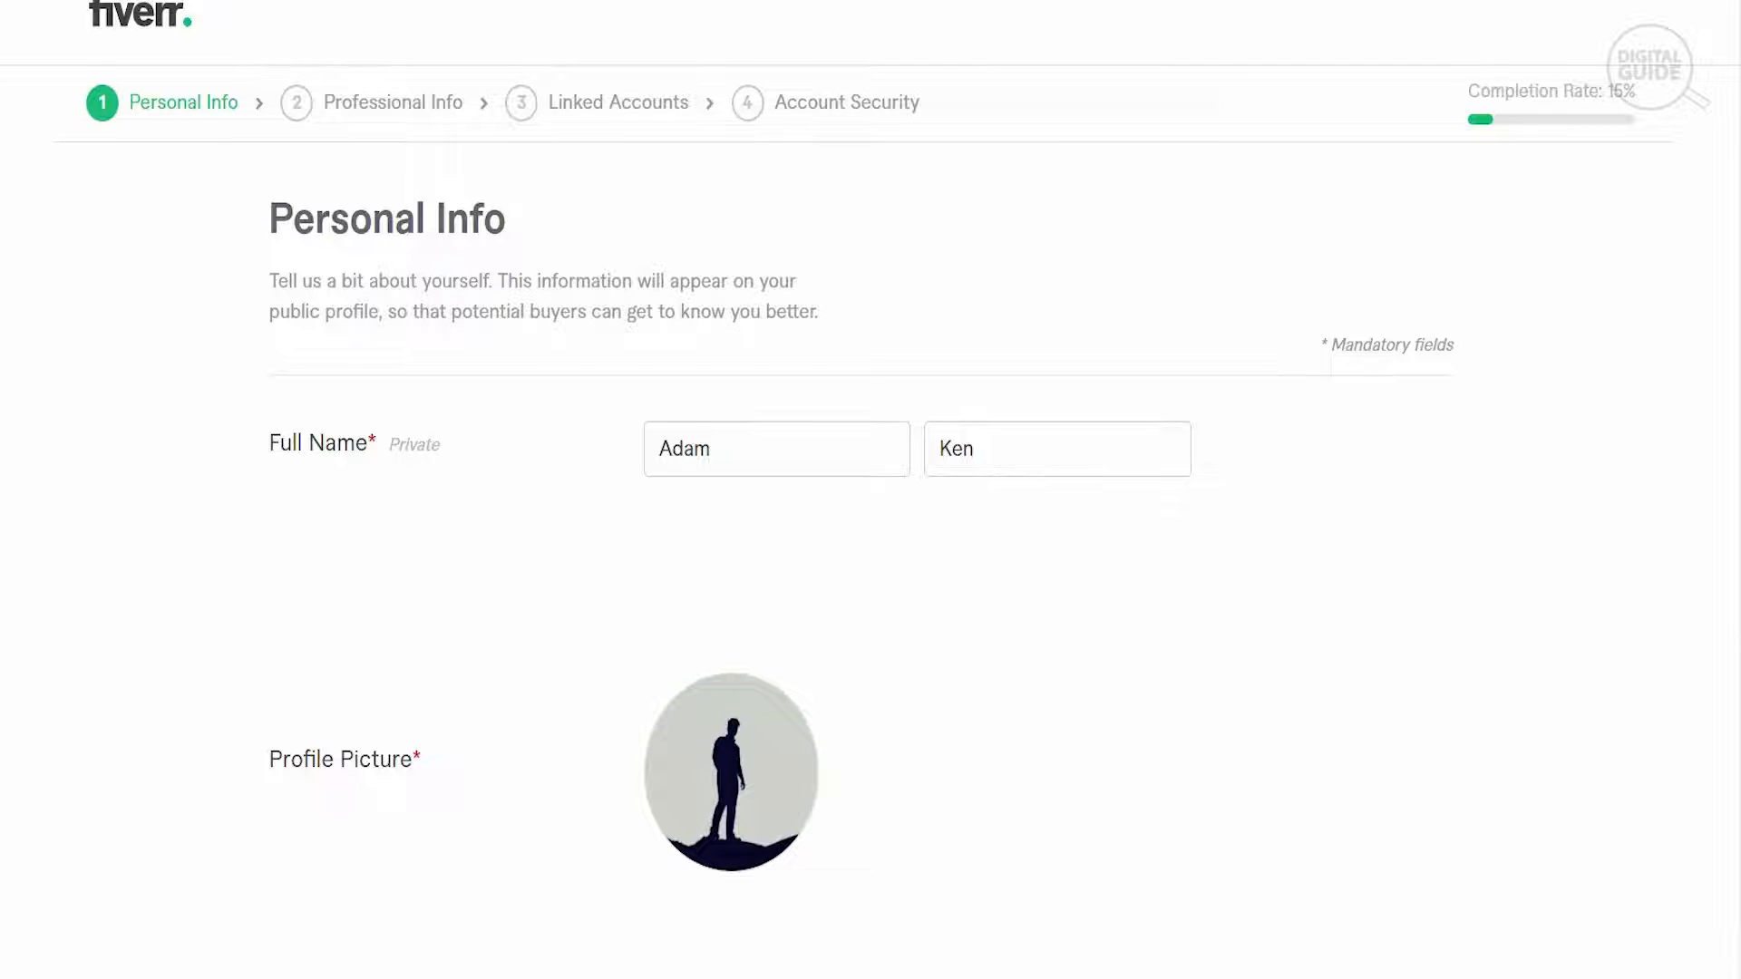
# - Paste the prepared freelance graphic designing text into the Description and correct "a number project" to "a number projects"
pyautogui.scroll(-5, 1666, 884)
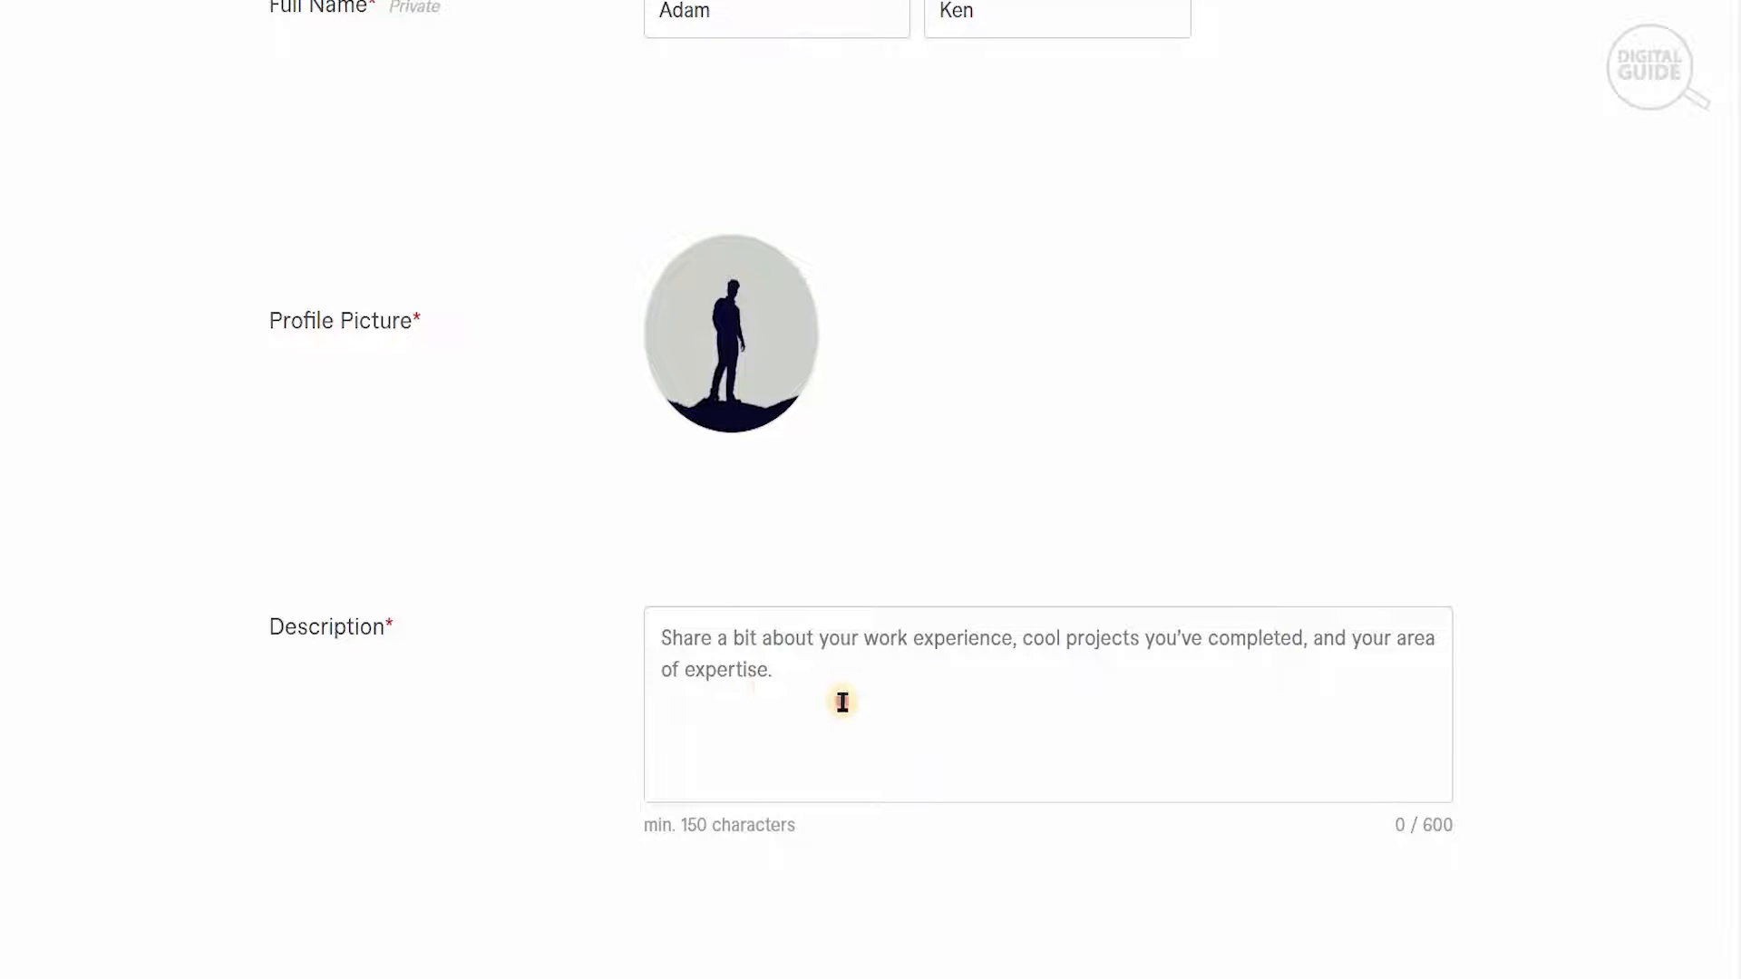
pyautogui.click(661, 641)
pyautogui.write('I am a freelancer who does graphic designing and I have worked on a number project with a number of years of experience. So I can guide you and help to create amazing designs for your project.')
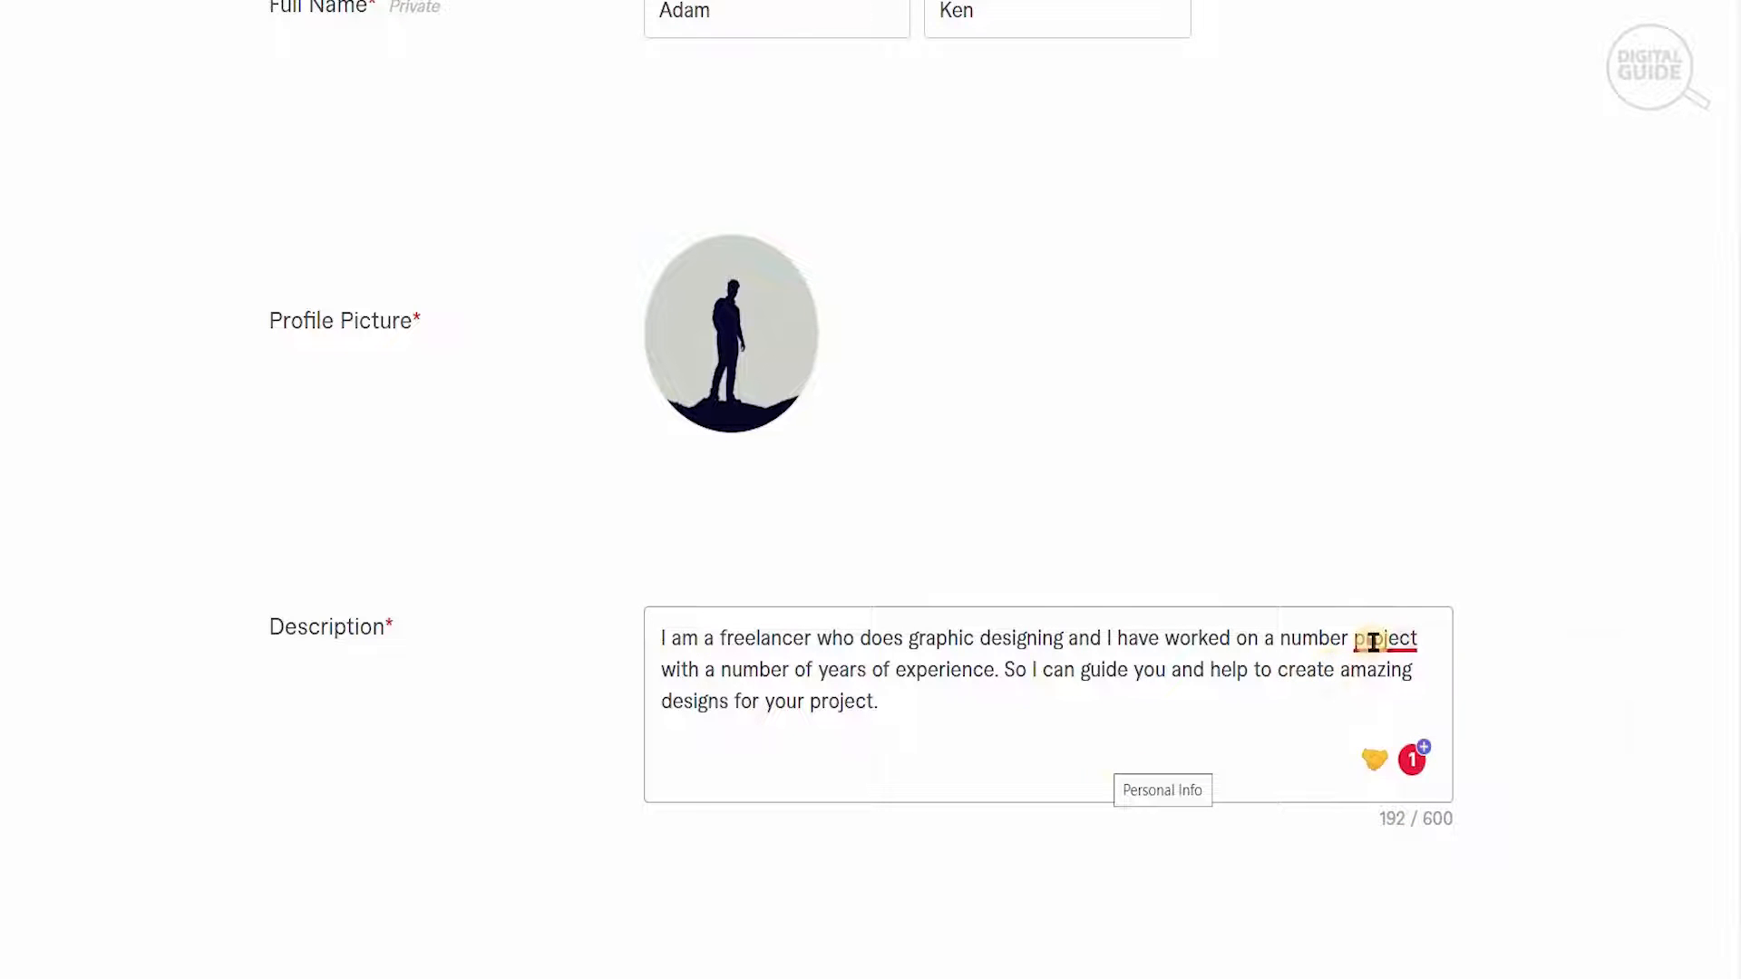
pyautogui.moveTo(1374, 637)
pyautogui.click(1390, 712)
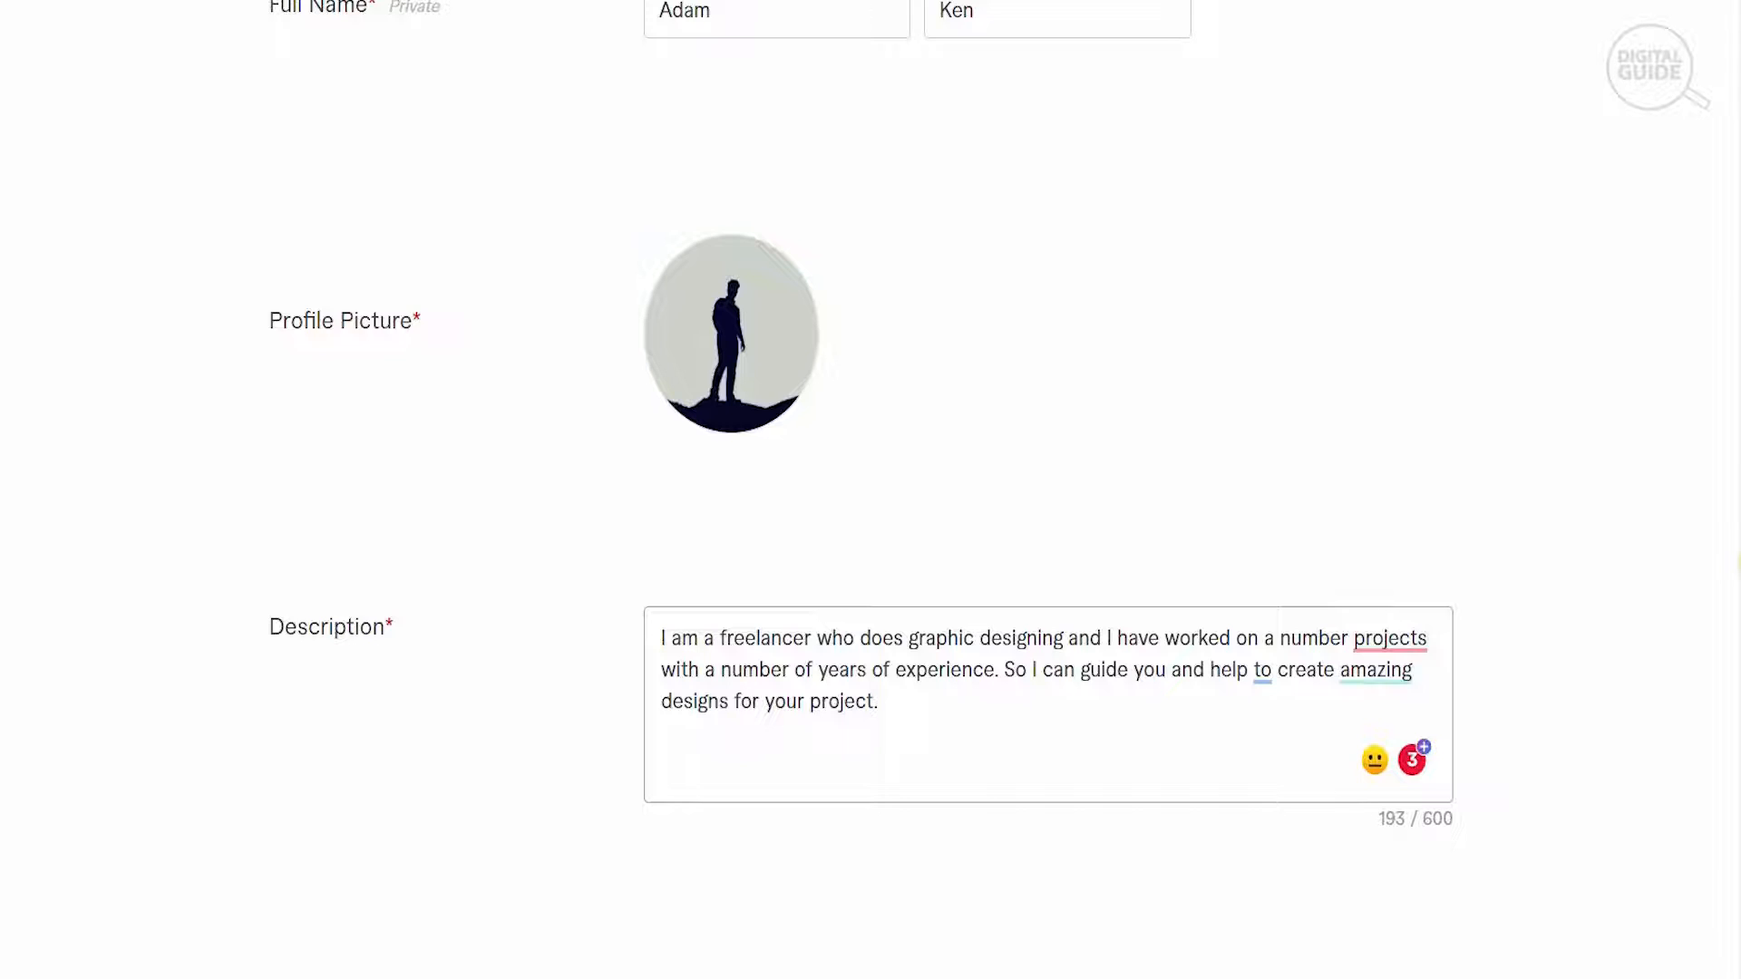
# - Add English at Native/Bilingual level to the languages and continue to the Professional Info form
pyautogui.scroll(-3, 861, 490)
pyautogui.click(891, 780)
pyautogui.click(891, 780)
pyautogui.click(891, 780)
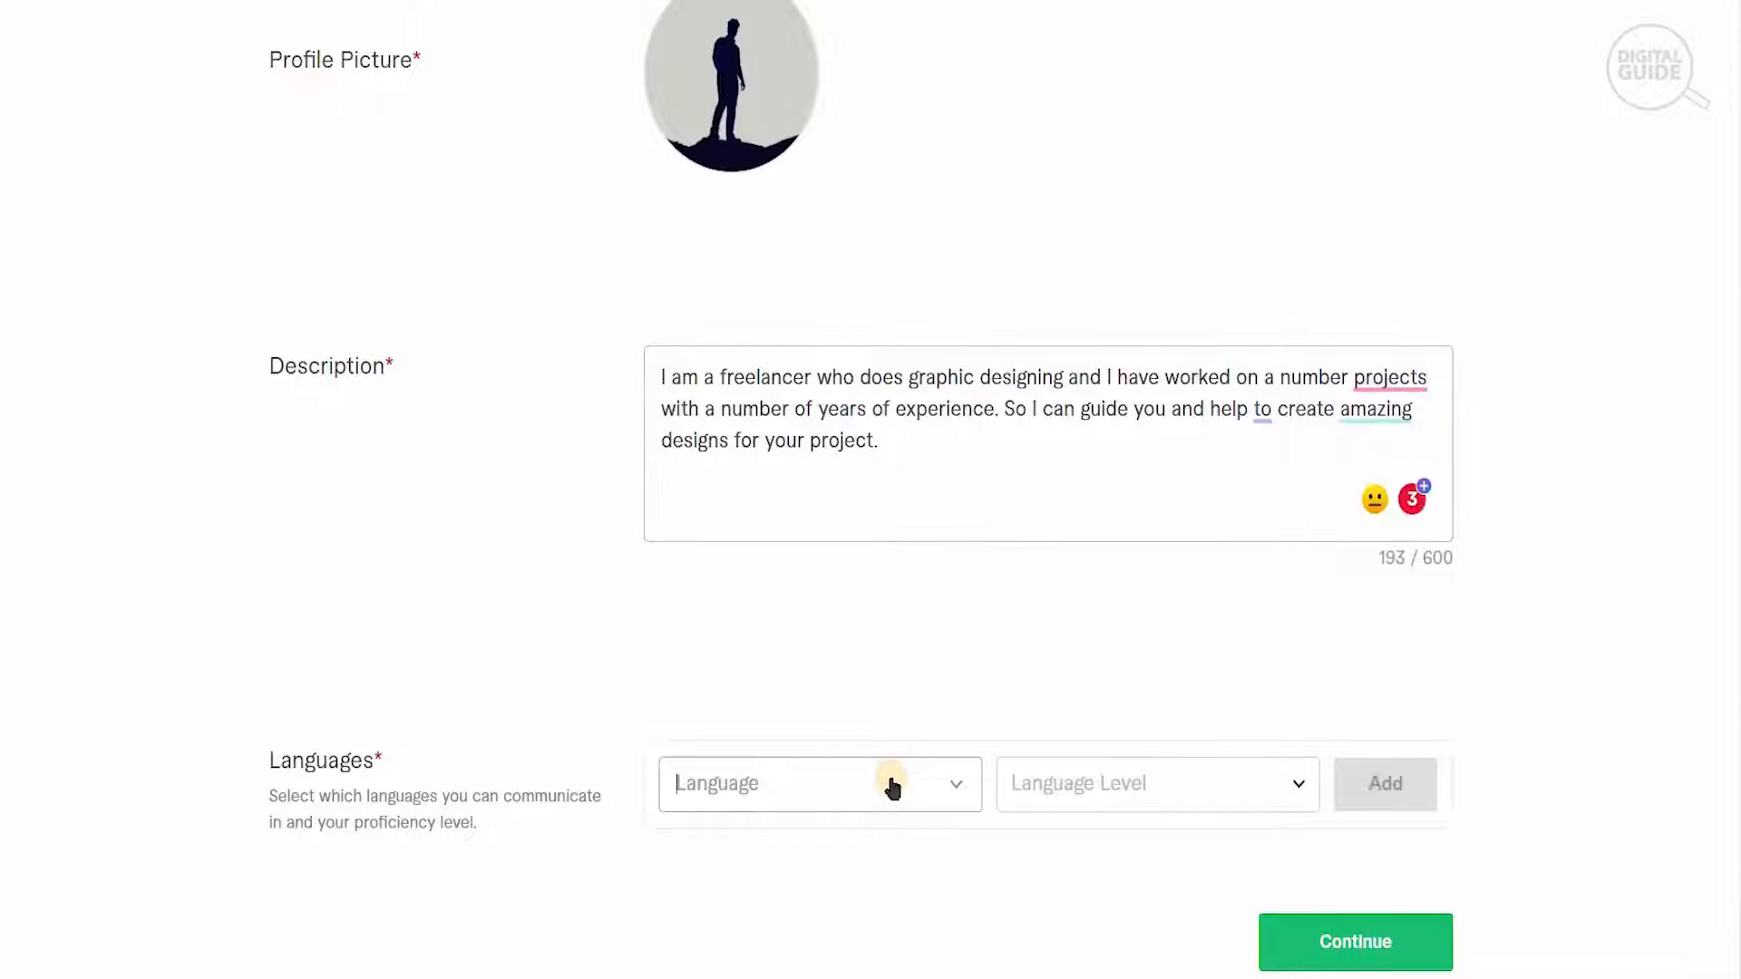
pyautogui.write('engl')
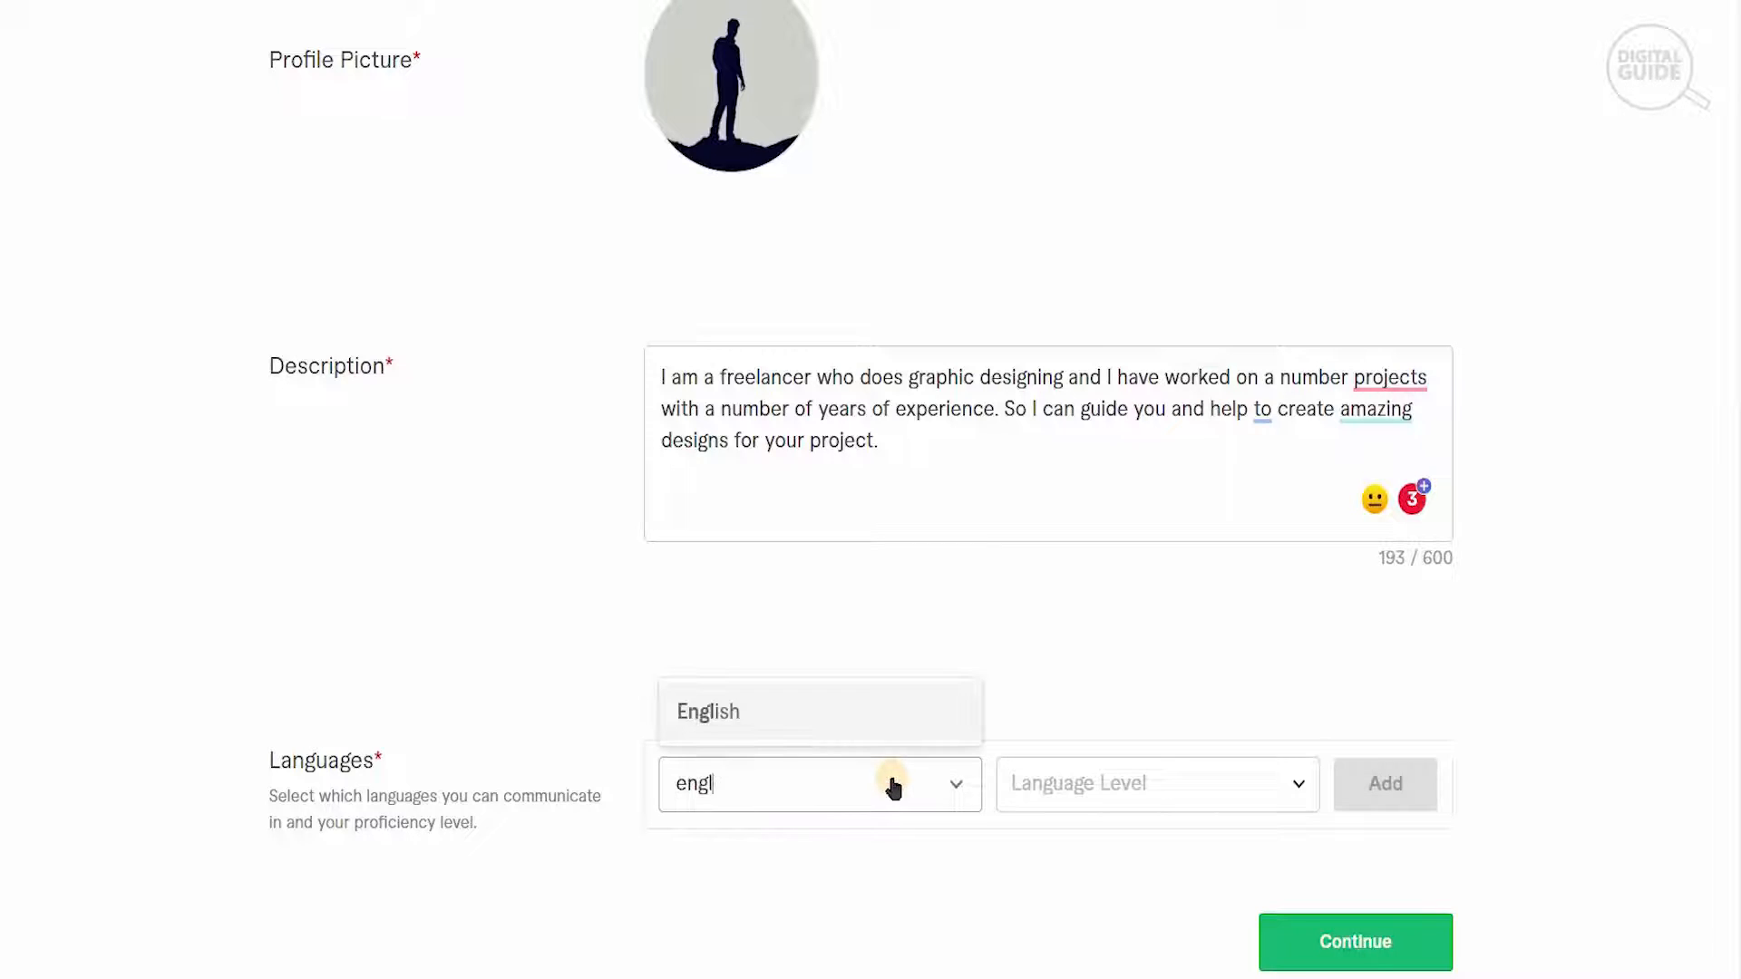
pyautogui.click(861, 711)
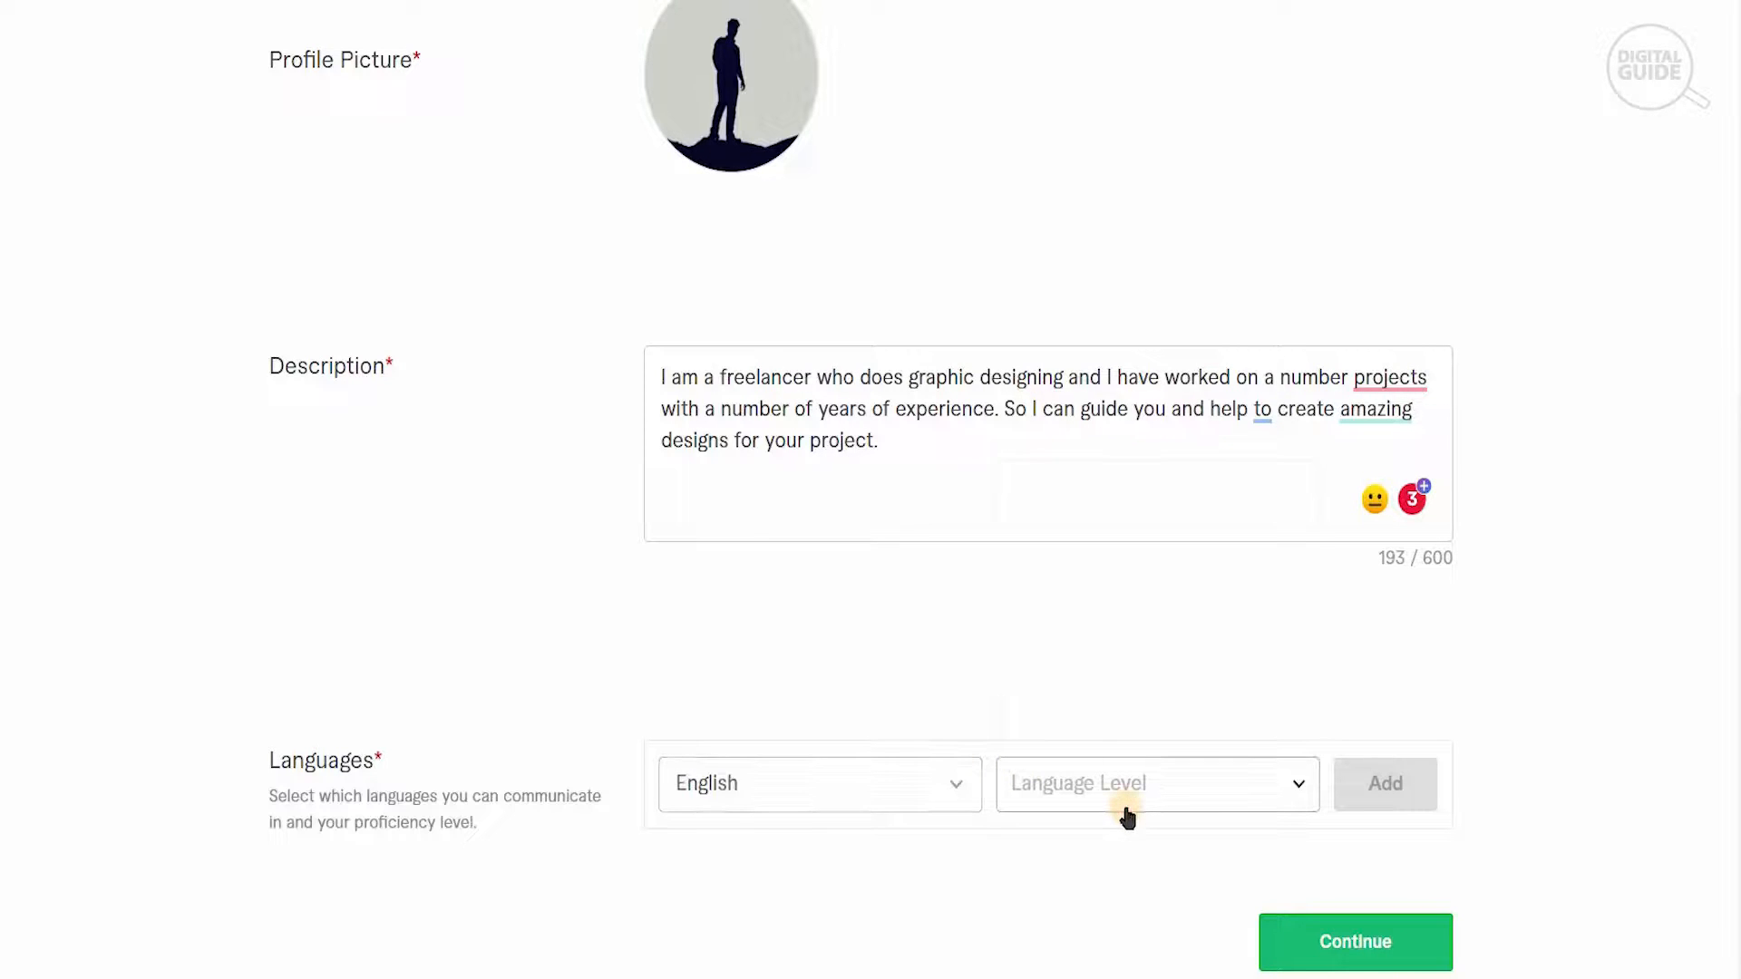
pyautogui.click(1124, 814)
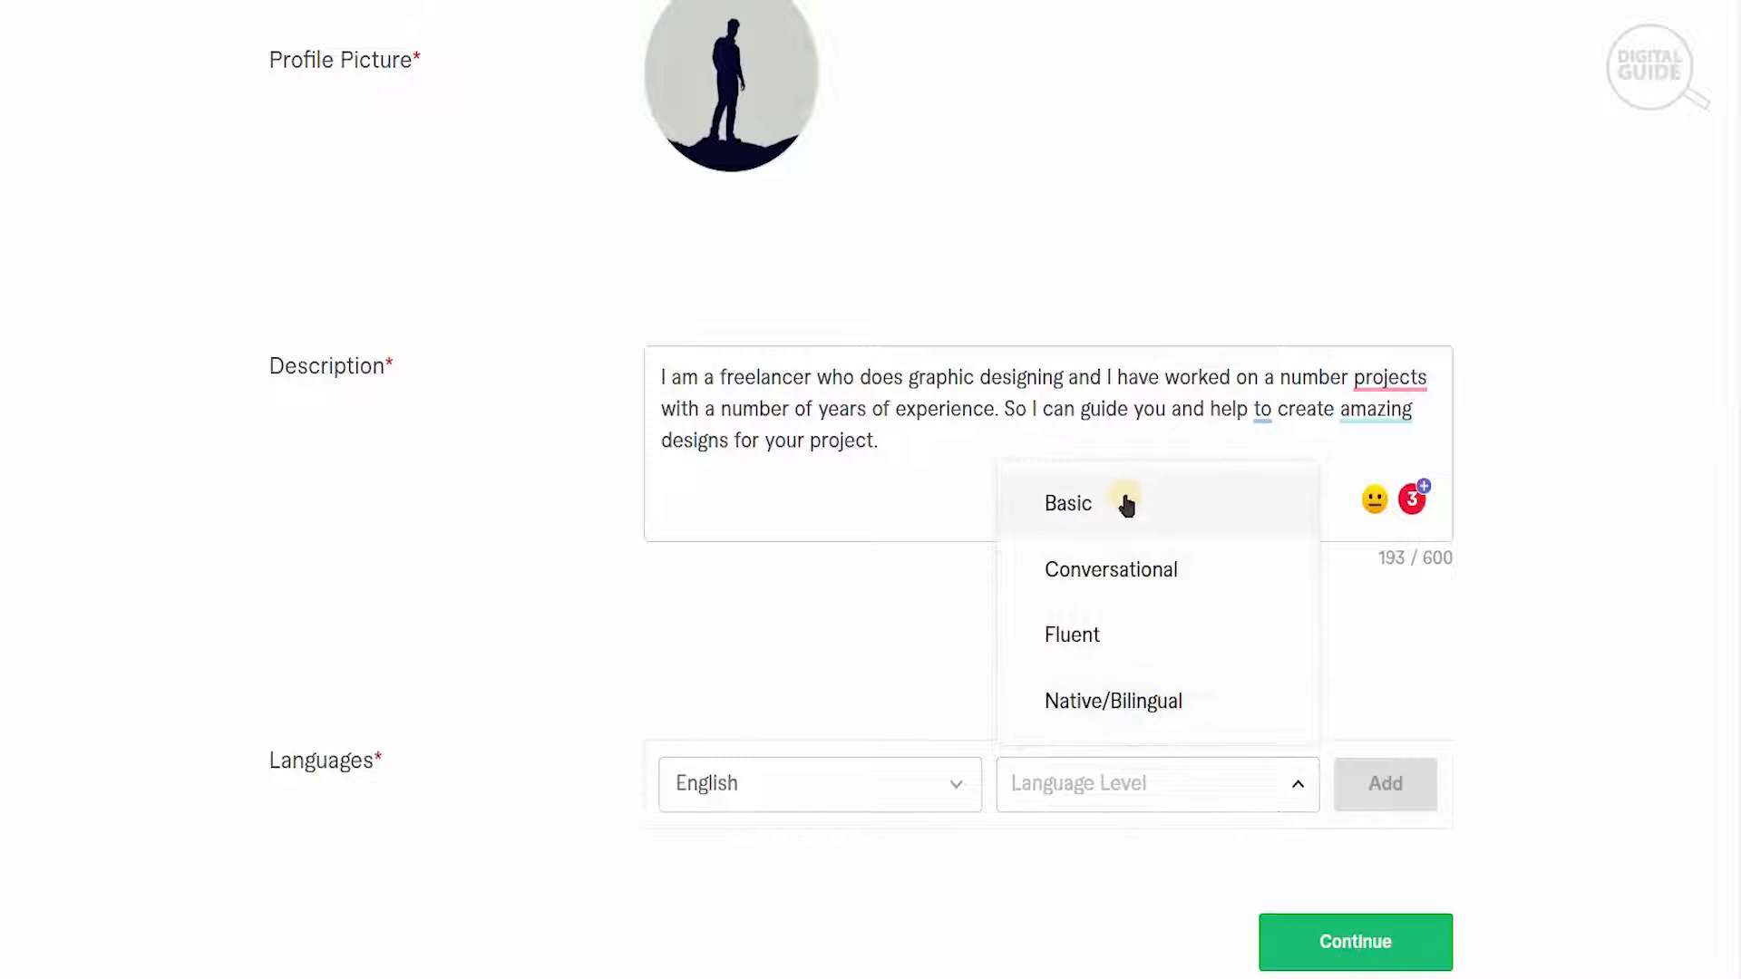
pyautogui.click(1163, 721)
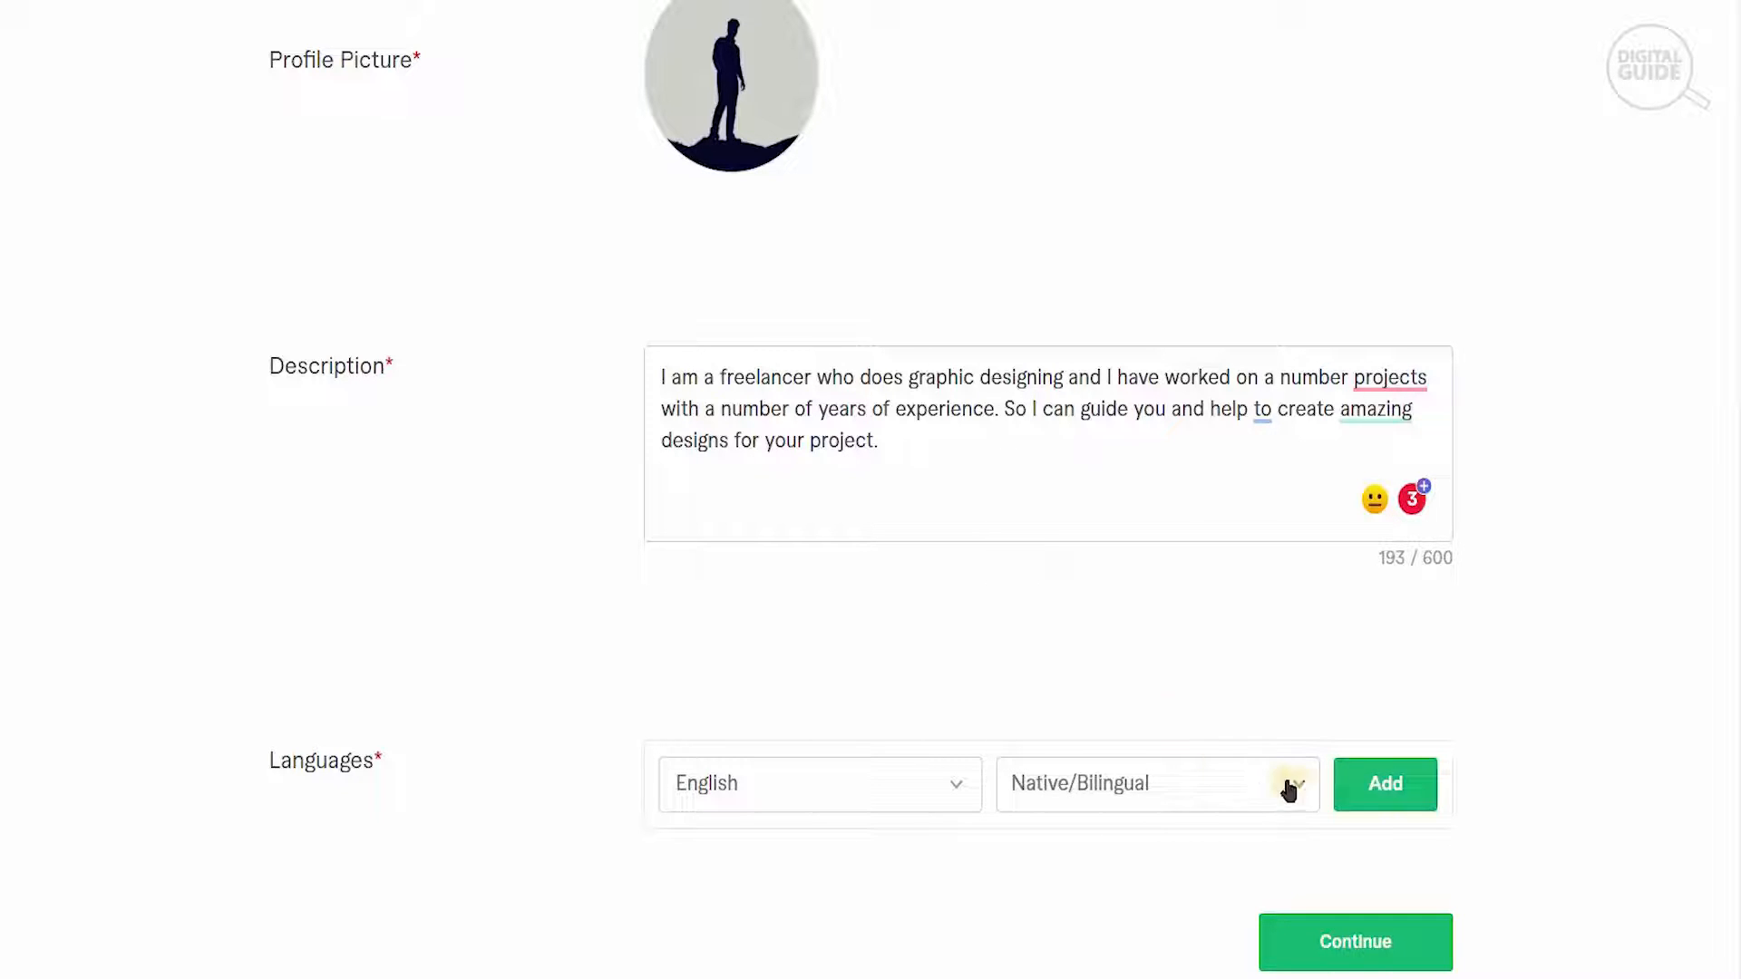
pyautogui.click(1366, 795)
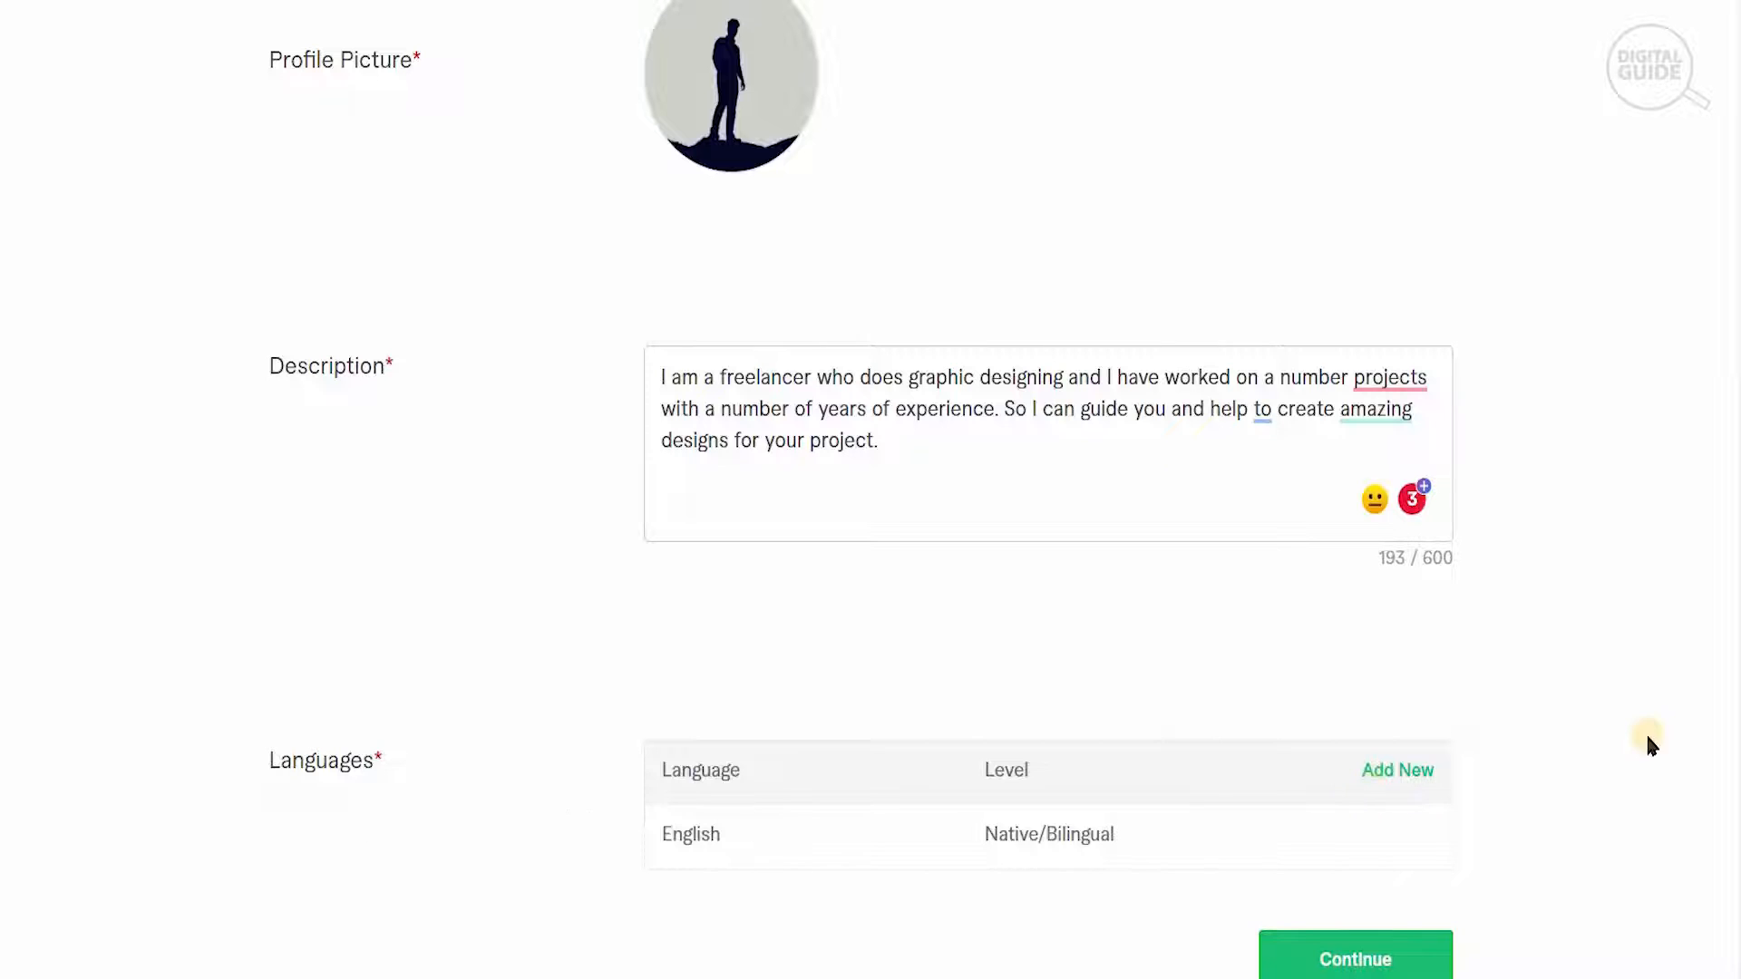
pyautogui.scroll(-1, 862, 490)
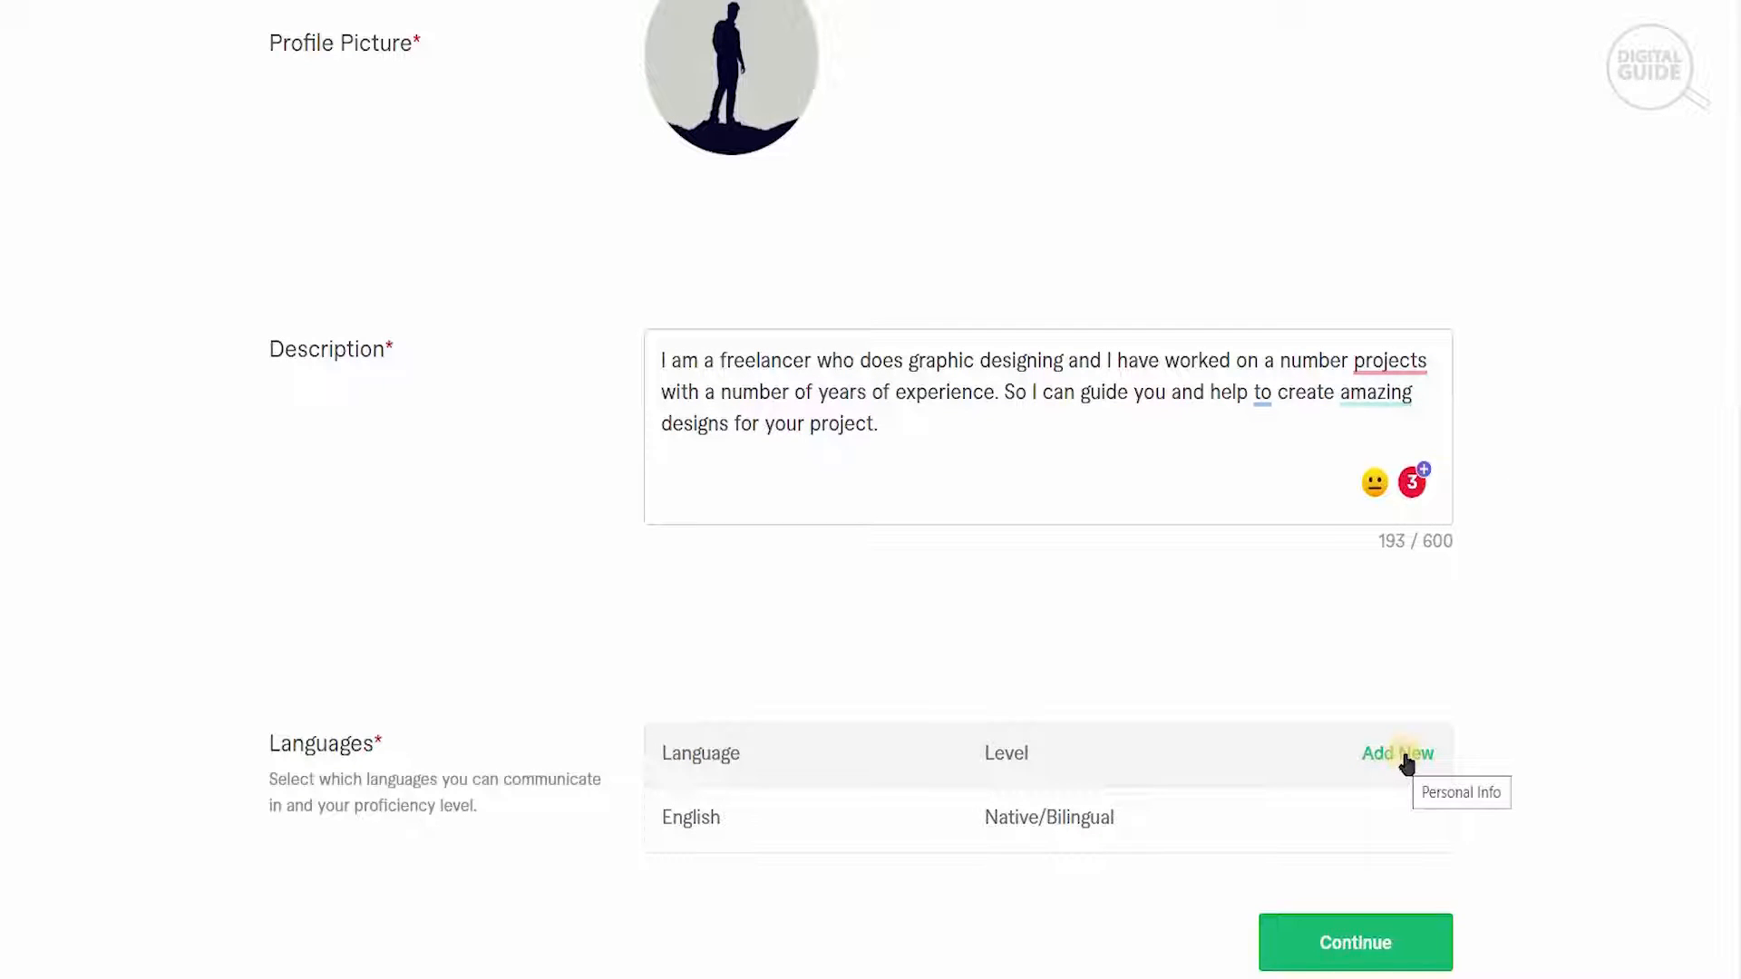
pyautogui.click(1379, 943)
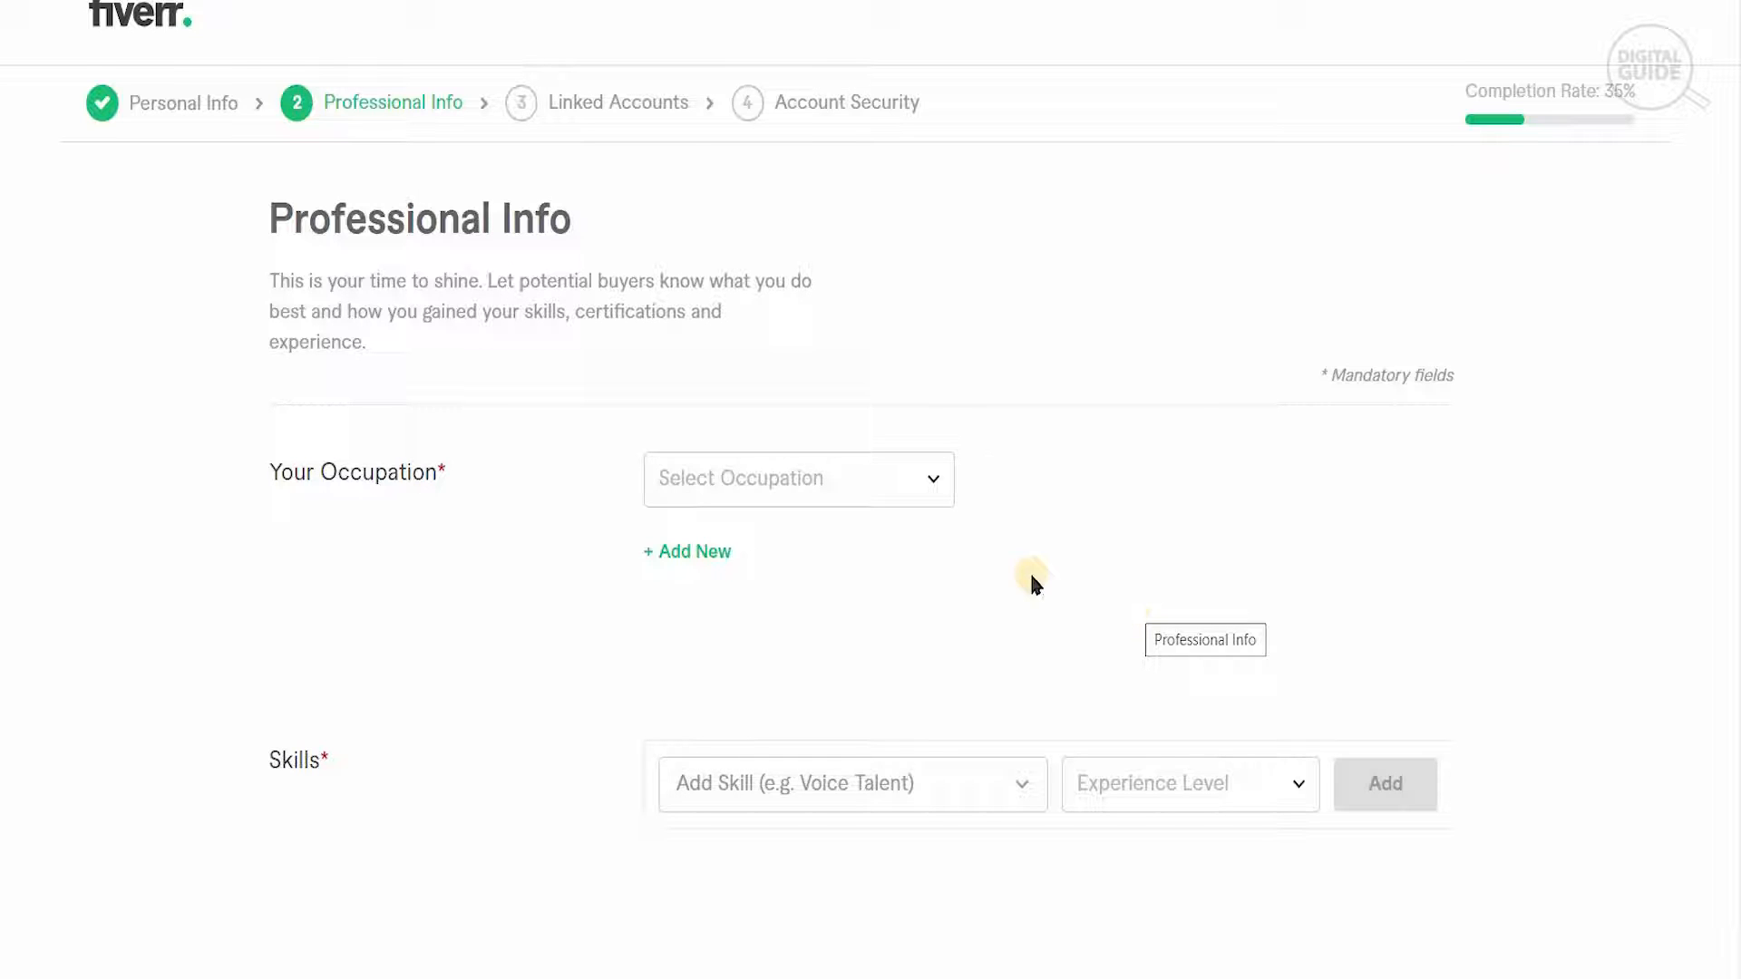
# - Set the occupation to Graphics & Design with the skills Cartoons & Comics, Game Design, Infographic Design, T-Shirts & Merchandise and Banner Ads
pyautogui.click(919, 488)
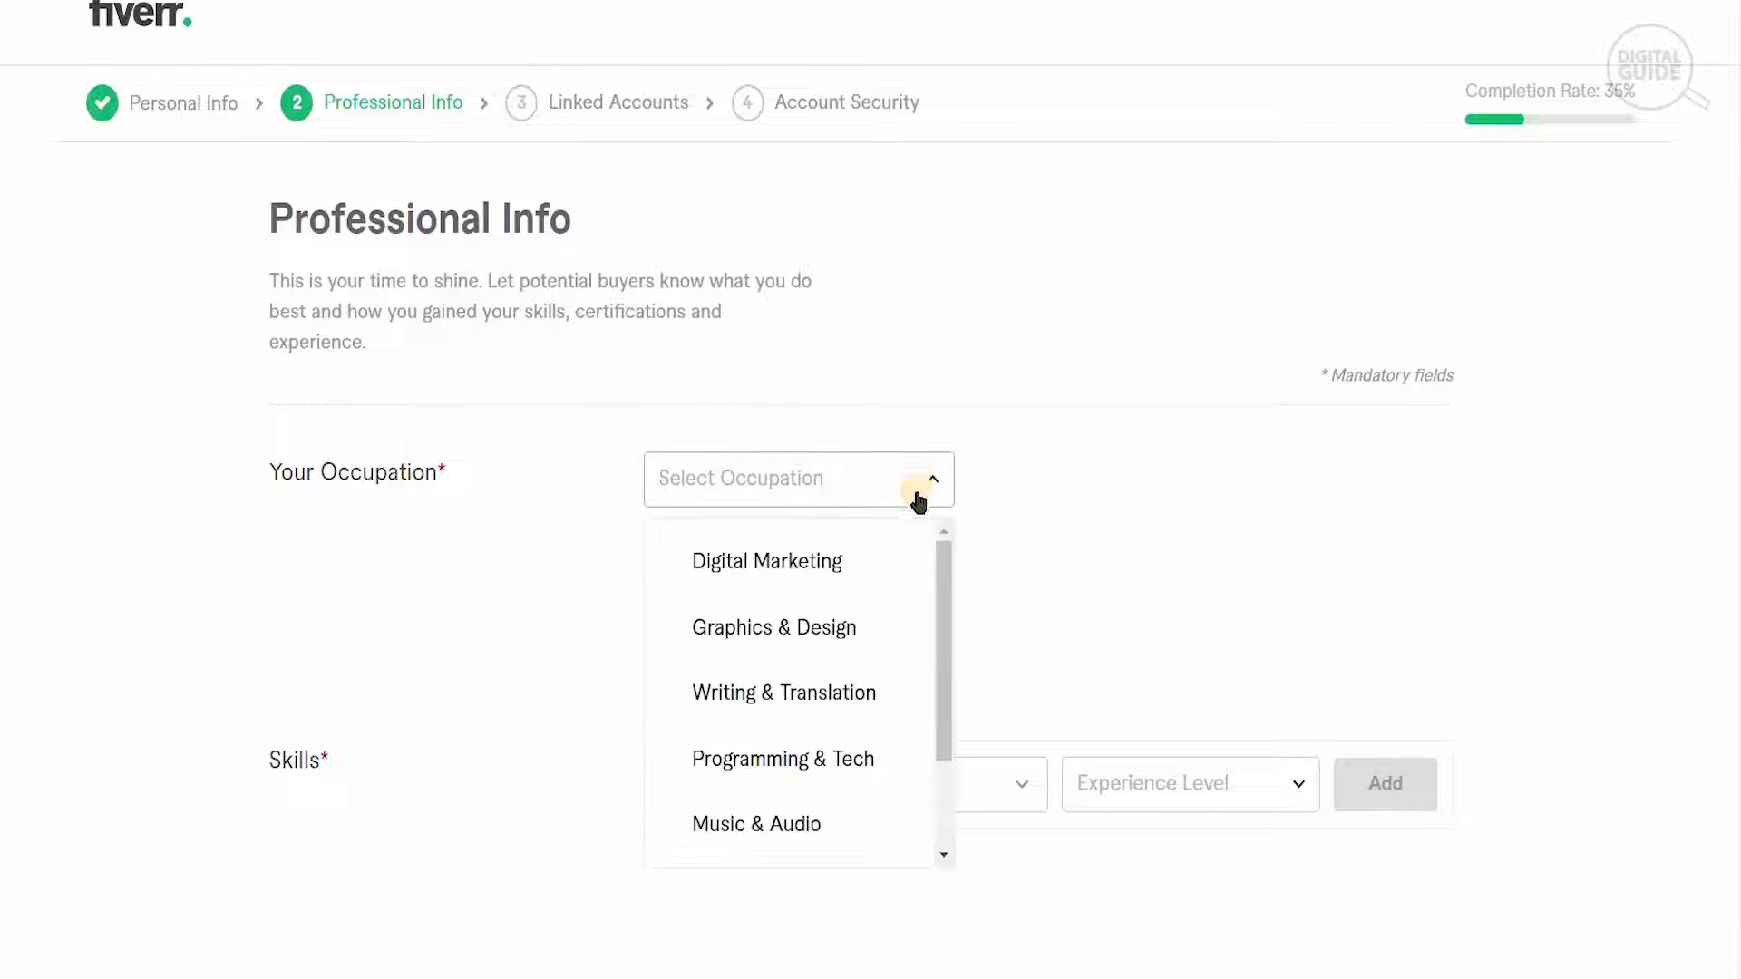
pyautogui.click(893, 632)
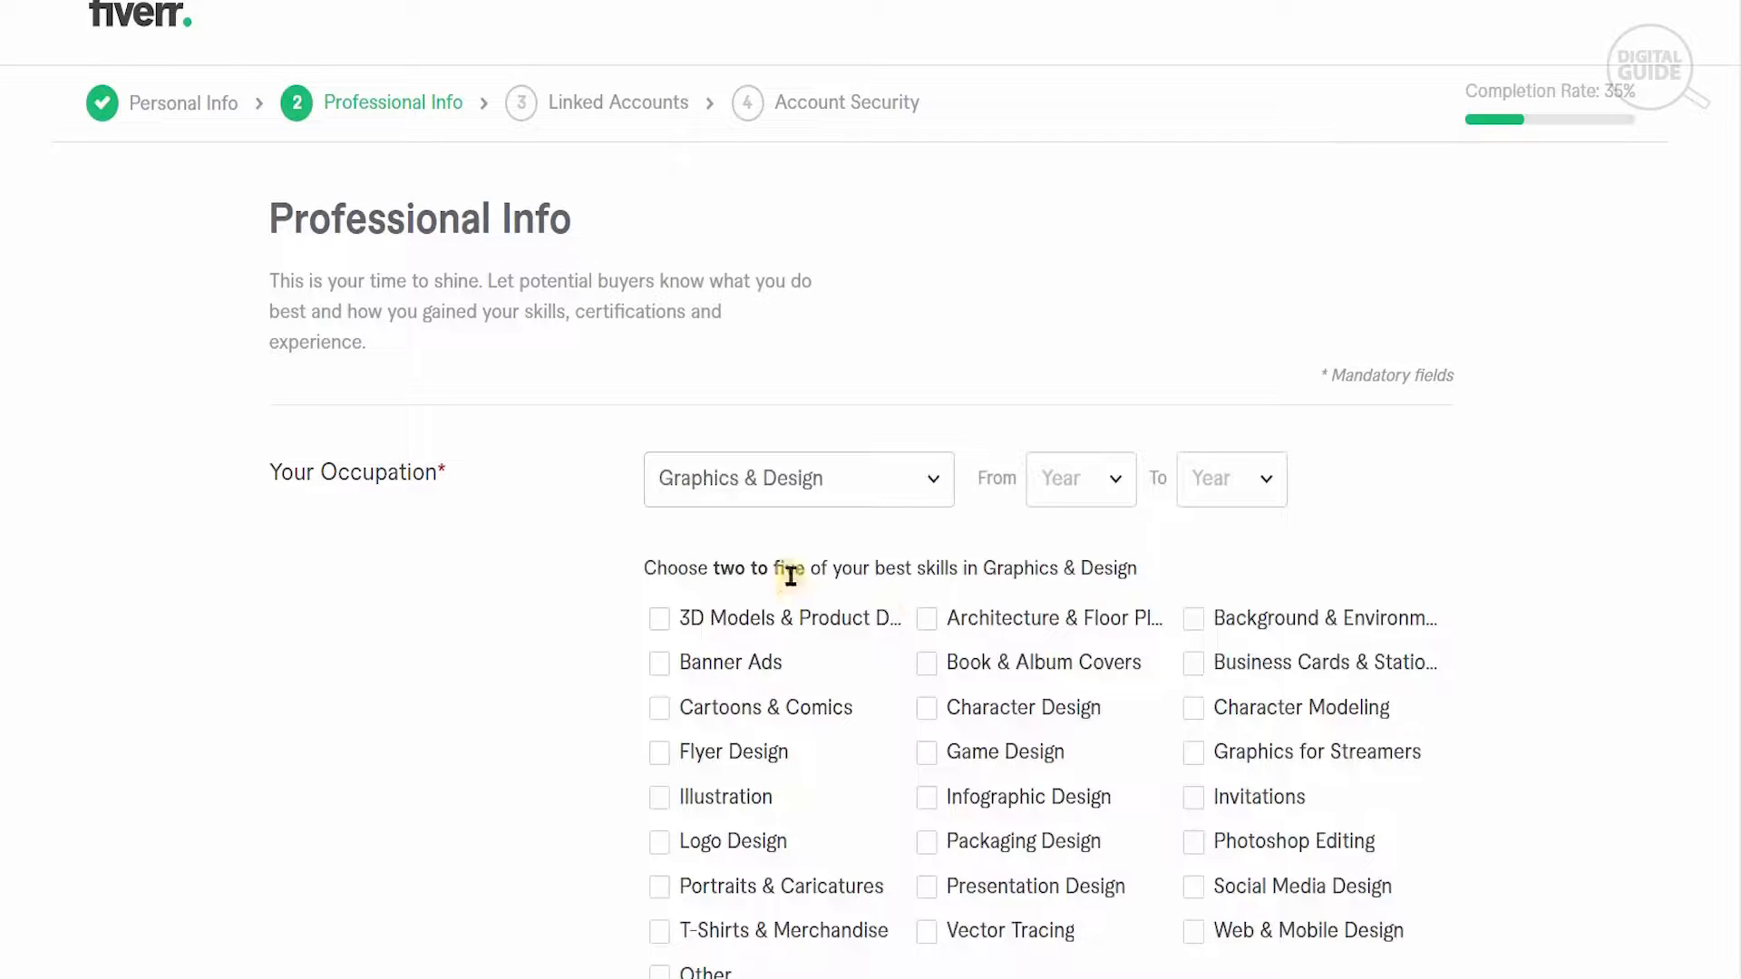
pyautogui.scroll(-3, 1165, 480)
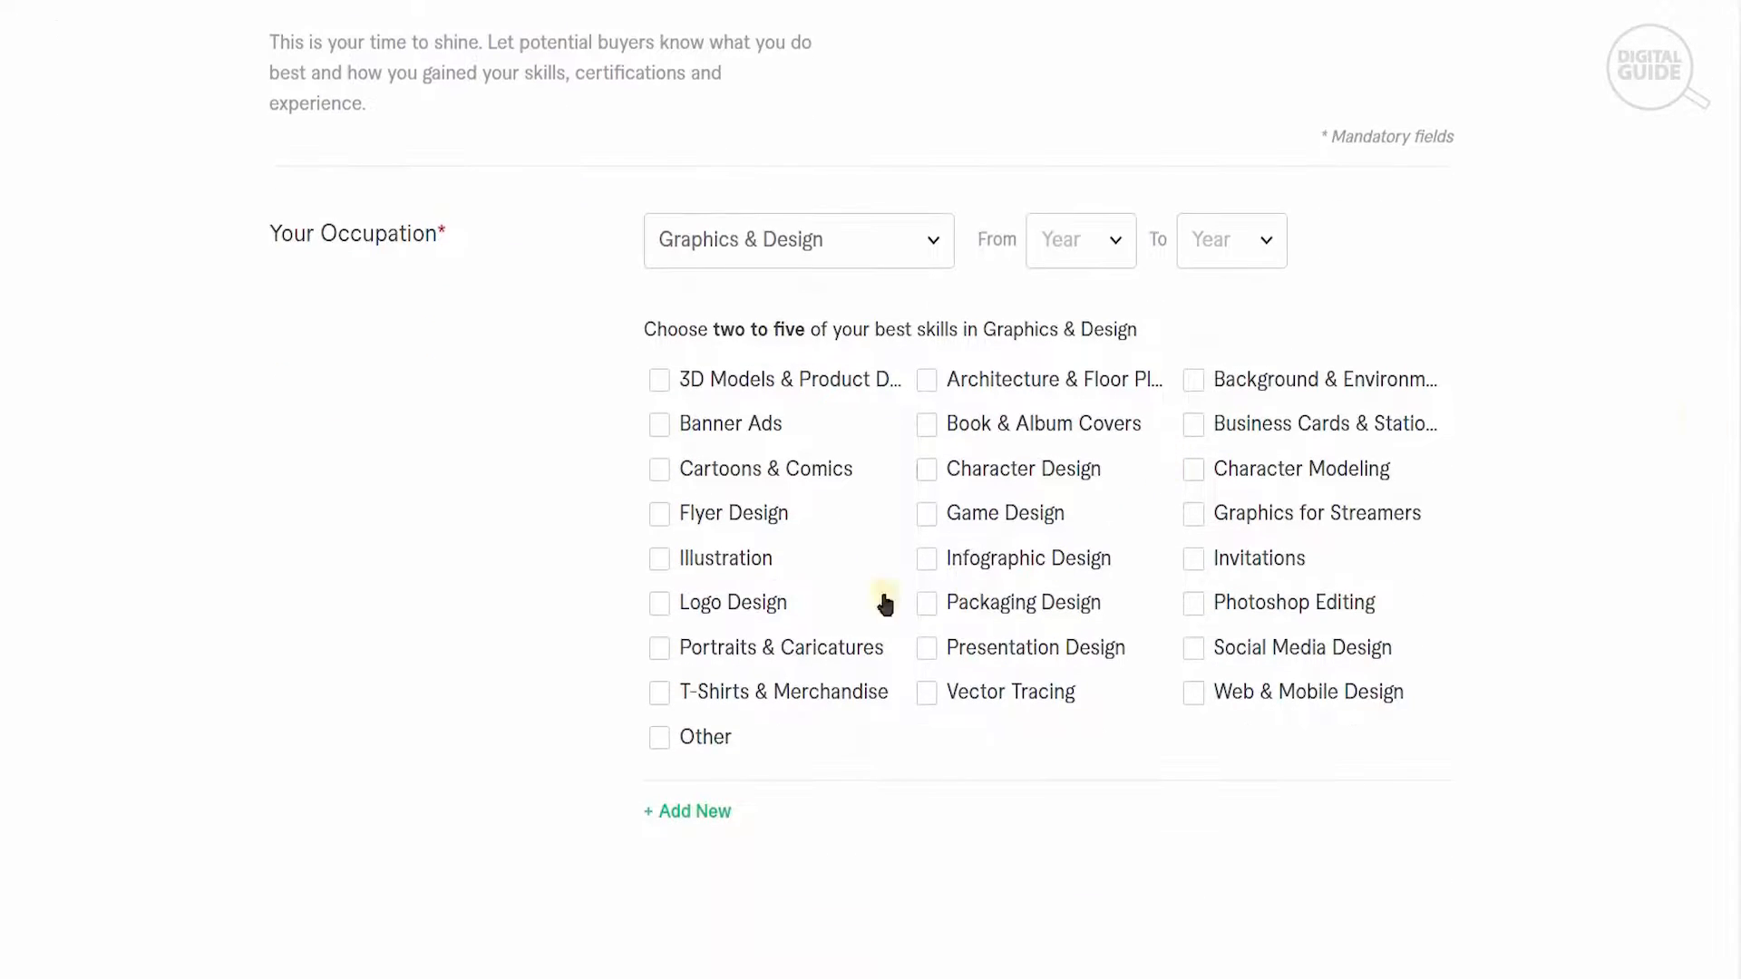
pyautogui.click(654, 470)
pyautogui.click(926, 514)
pyautogui.click(928, 563)
pyautogui.click(659, 693)
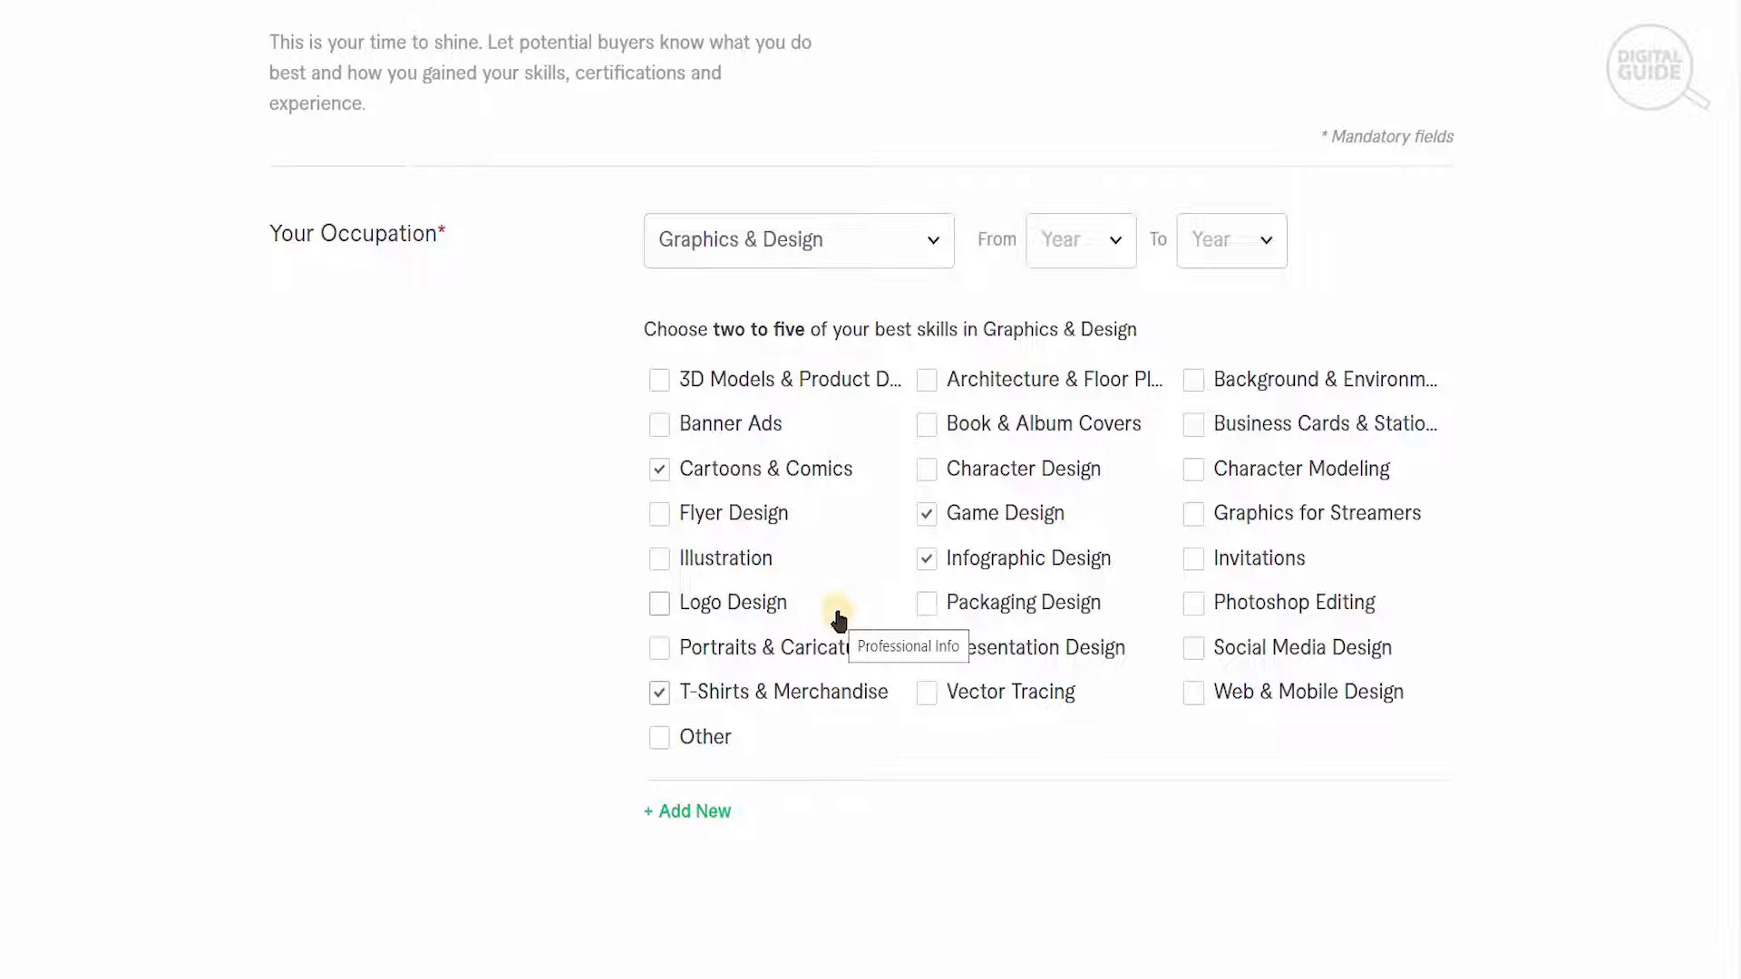
pyautogui.click(660, 426)
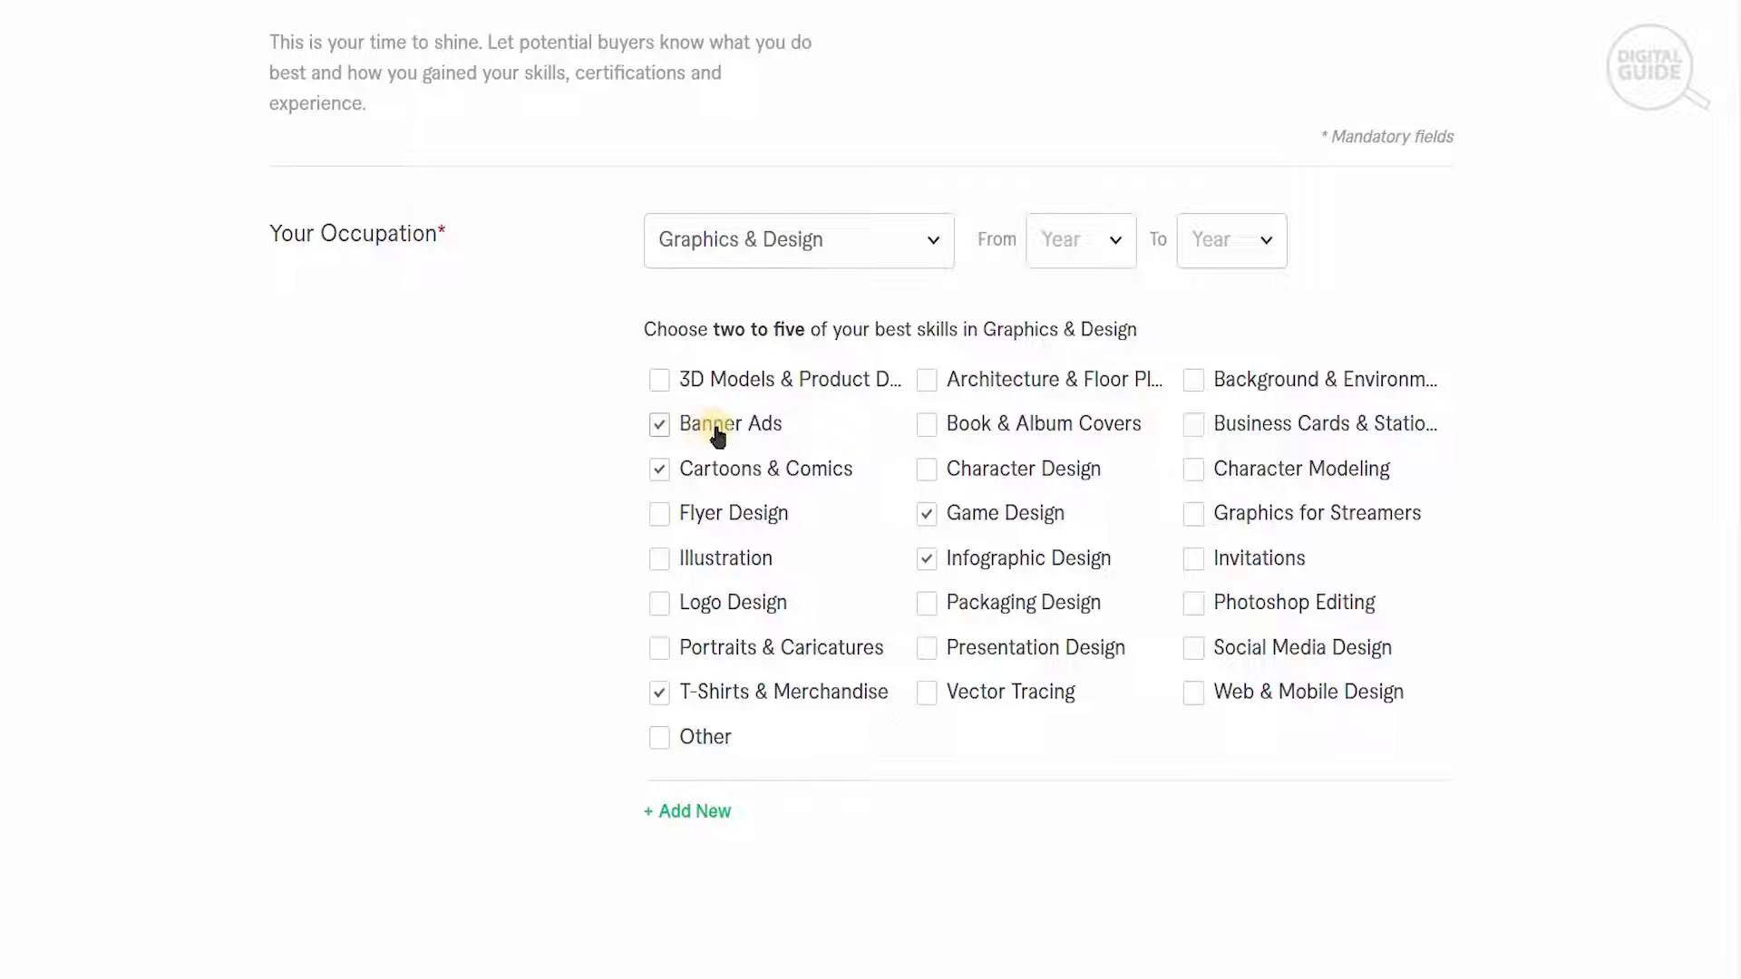
# - Replace Infographic Design with Photoshop Editing in the chosen Graphics & Design skills
pyautogui.click(1193, 515)
pyautogui.click(1196, 605)
pyautogui.click(978, 475)
pyautogui.click(926, 564)
pyautogui.click(1193, 608)
# - Add Cartoon voice with the Intermediate experience level to the Skills section
pyautogui.scroll(-1, 871, 490)
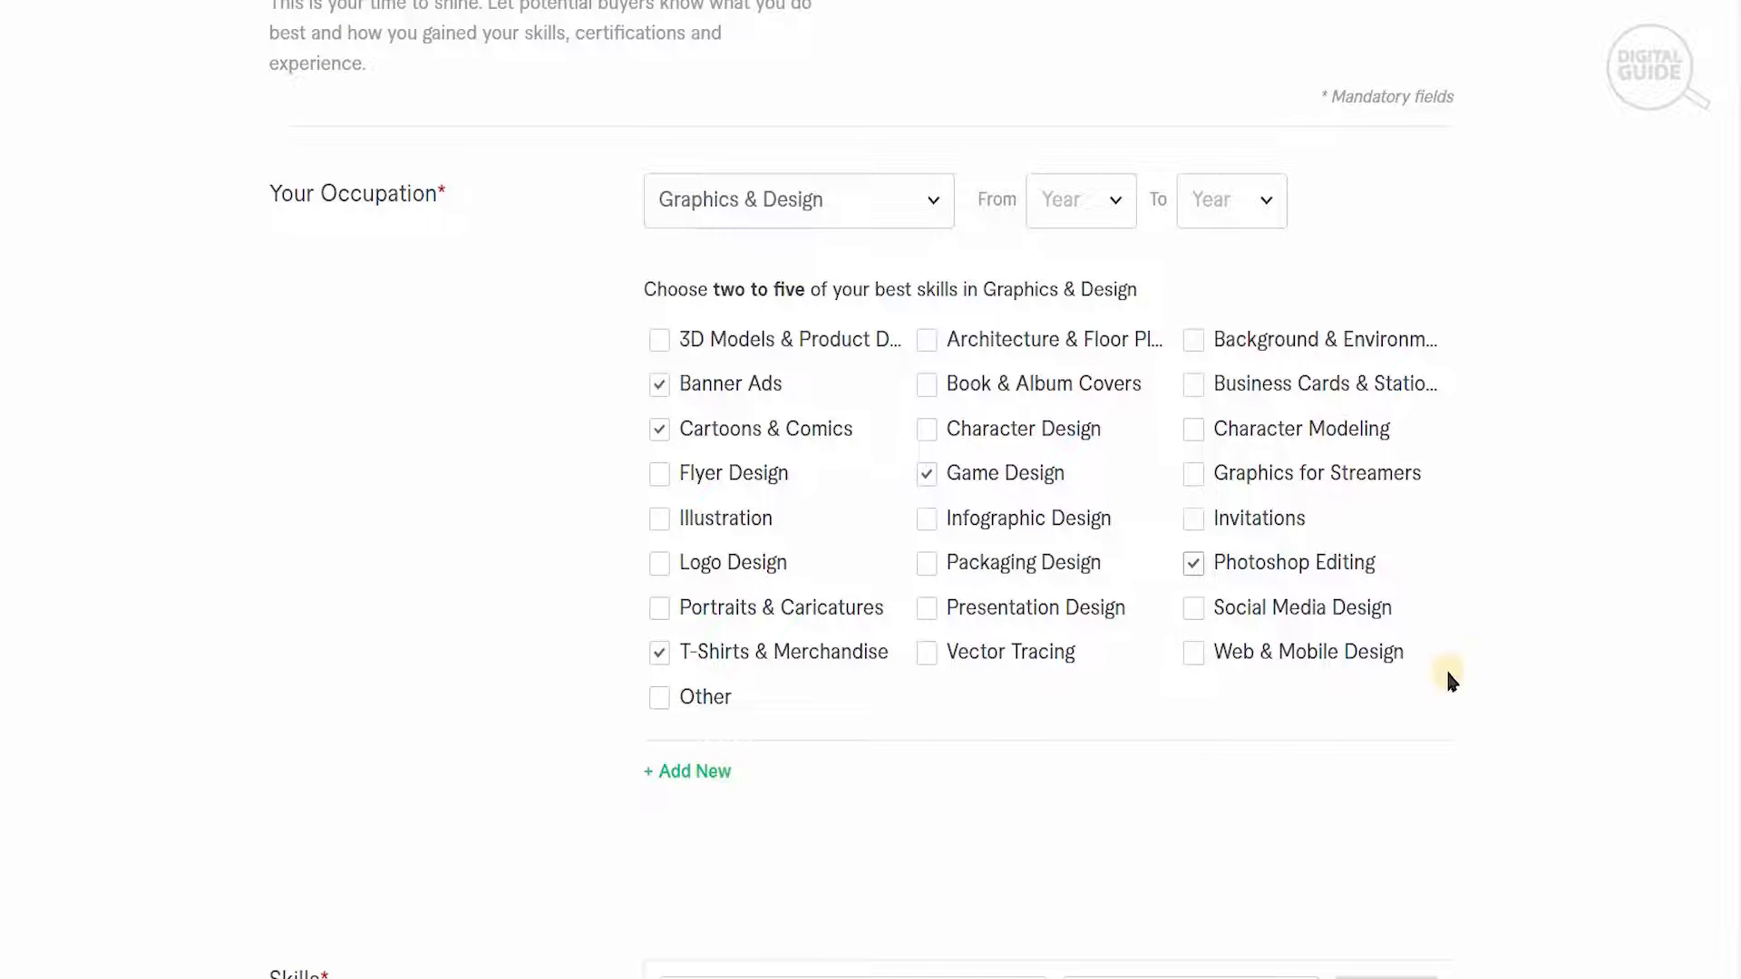
pyautogui.scroll(-5, 1057, 594)
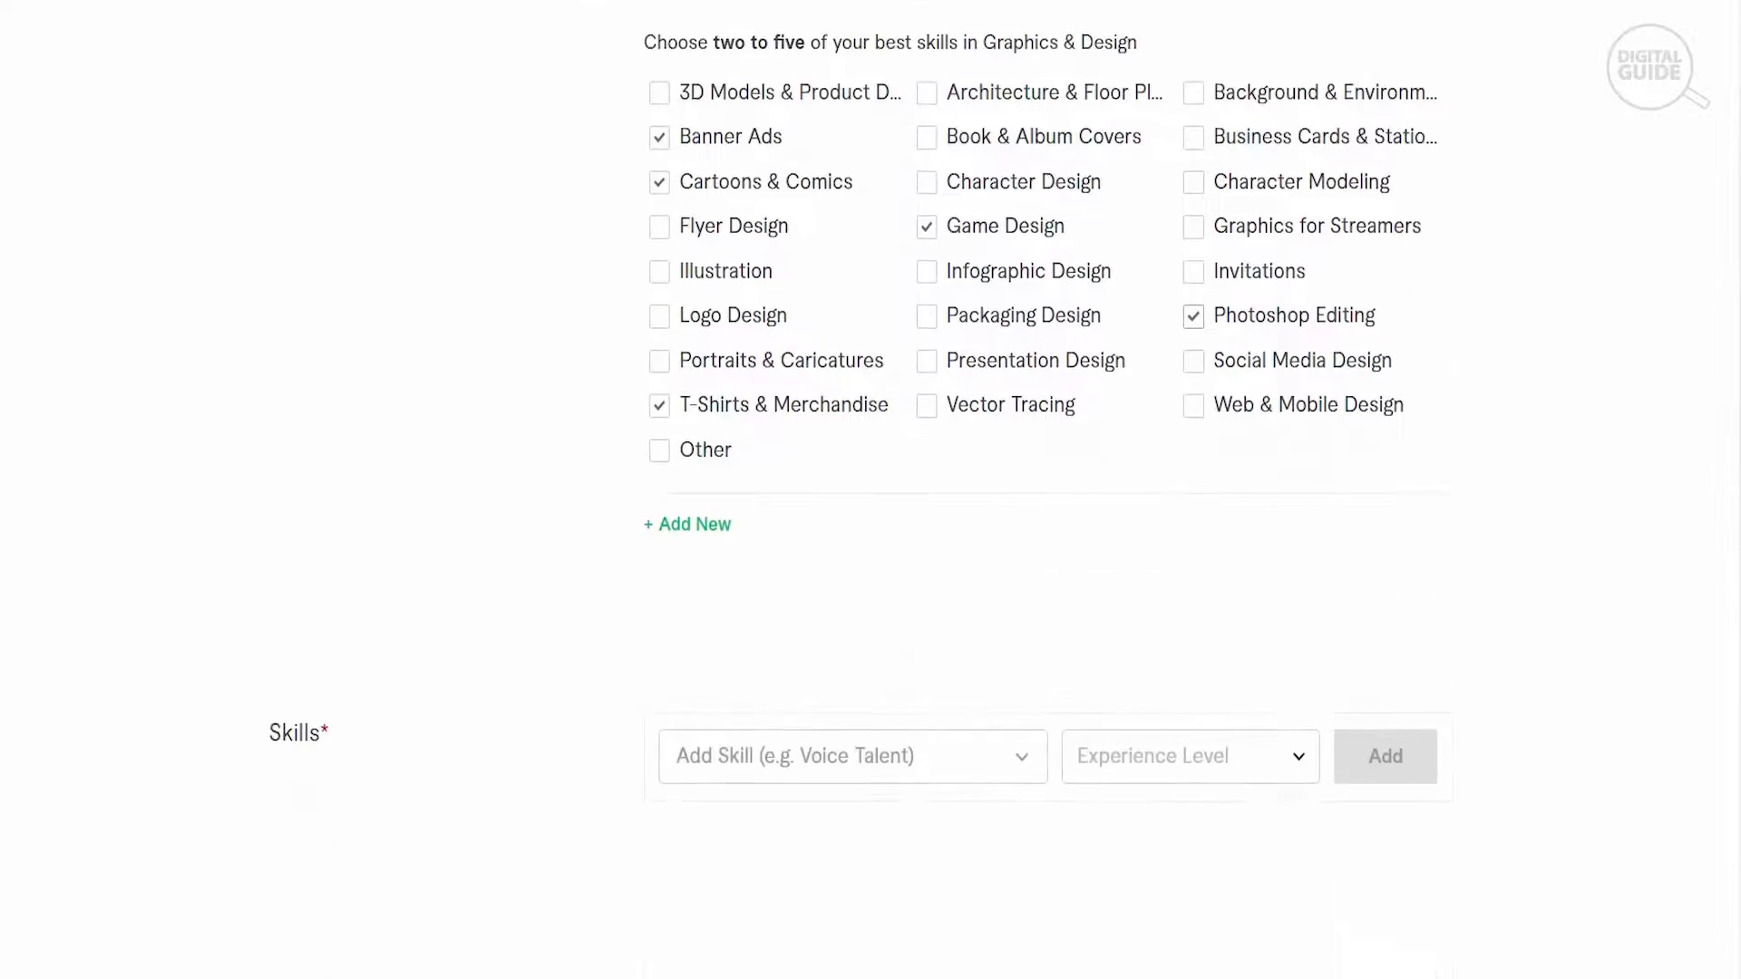
pyautogui.click(996, 571)
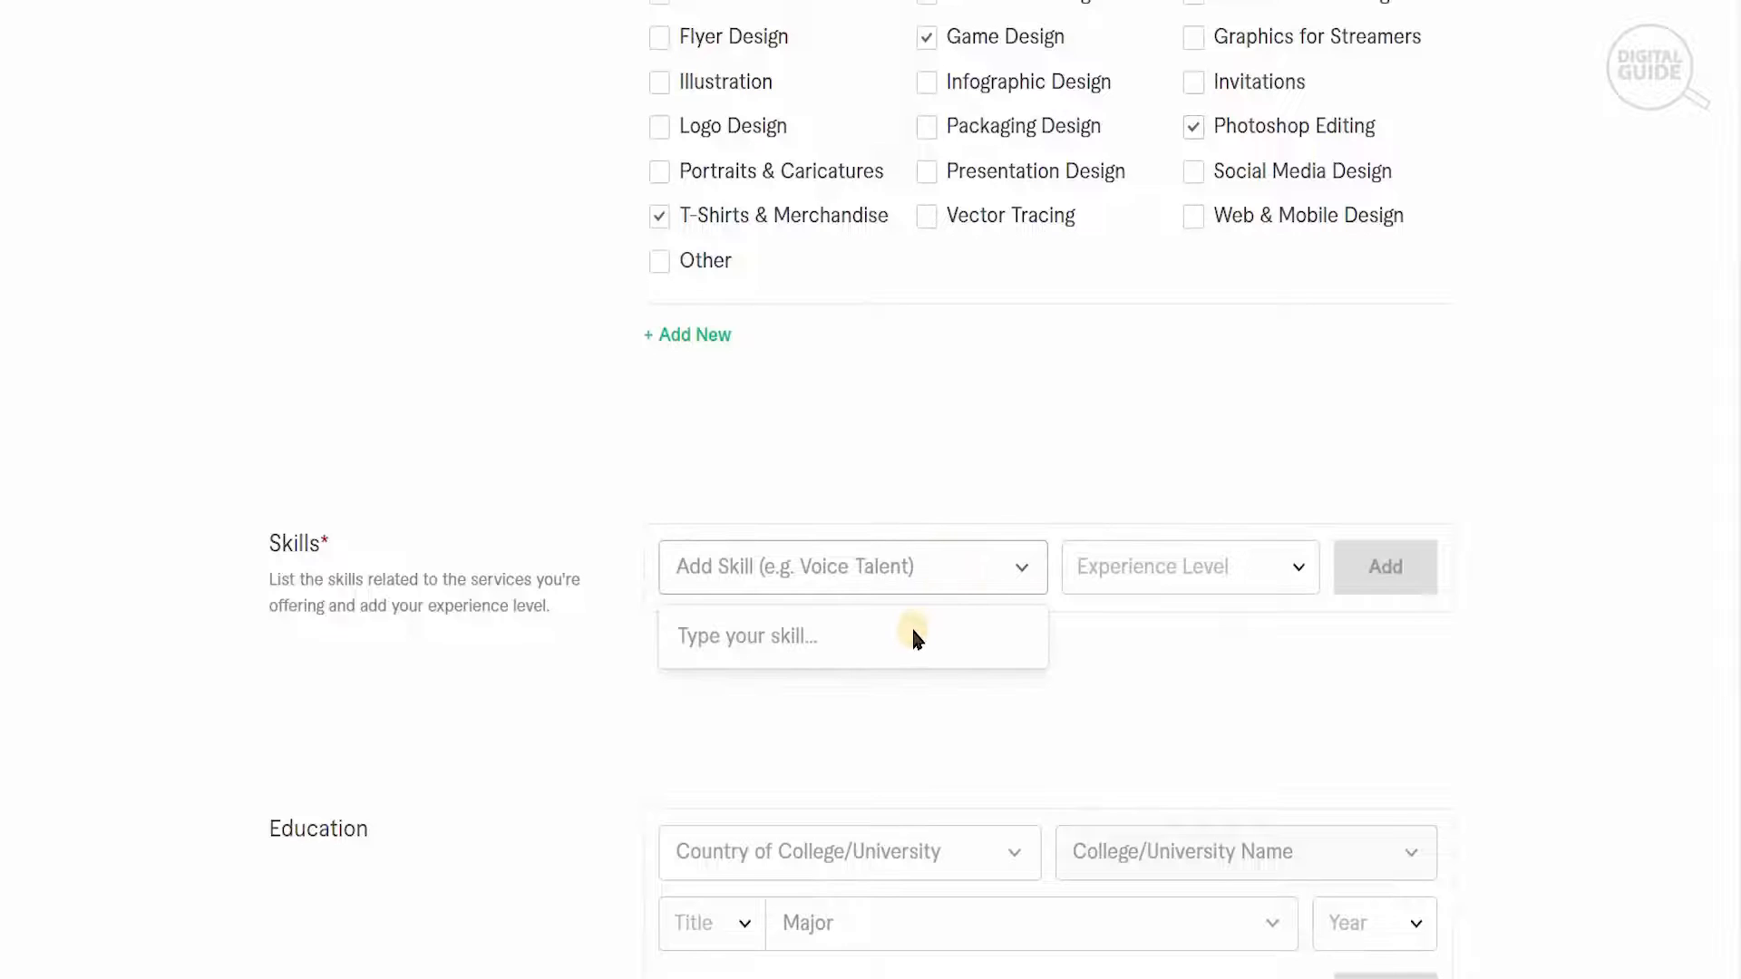
pyautogui.write('voice')
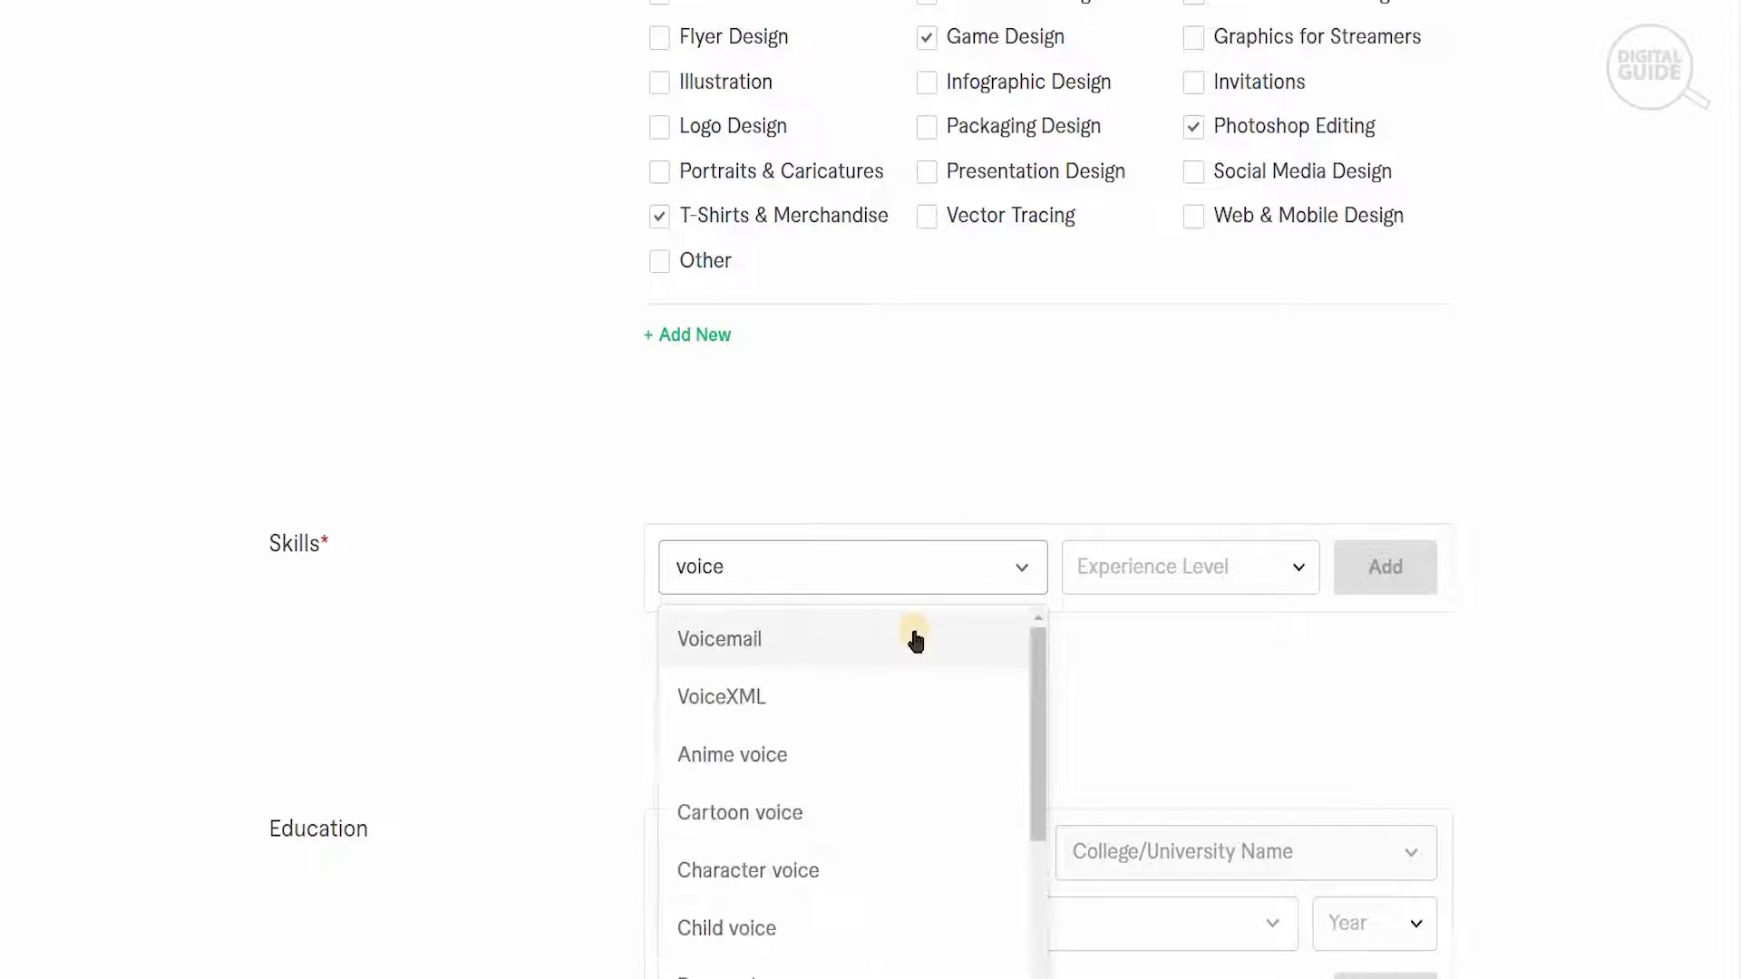
pyautogui.click(884, 825)
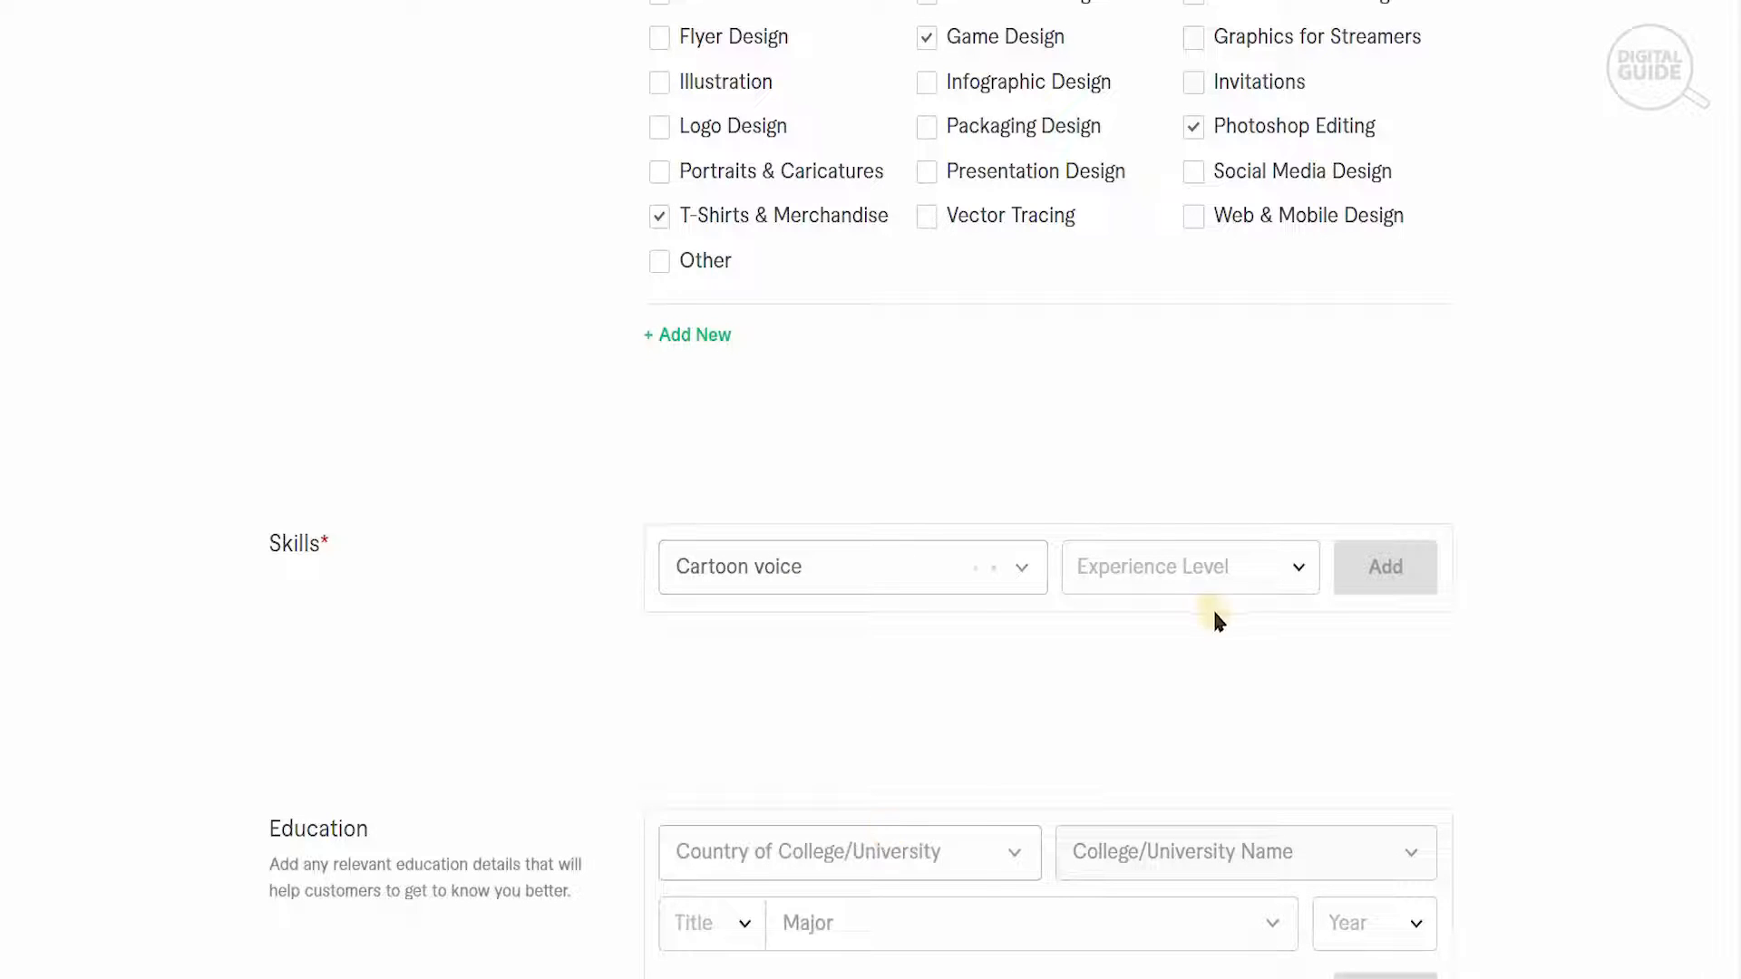
pyautogui.click(1215, 571)
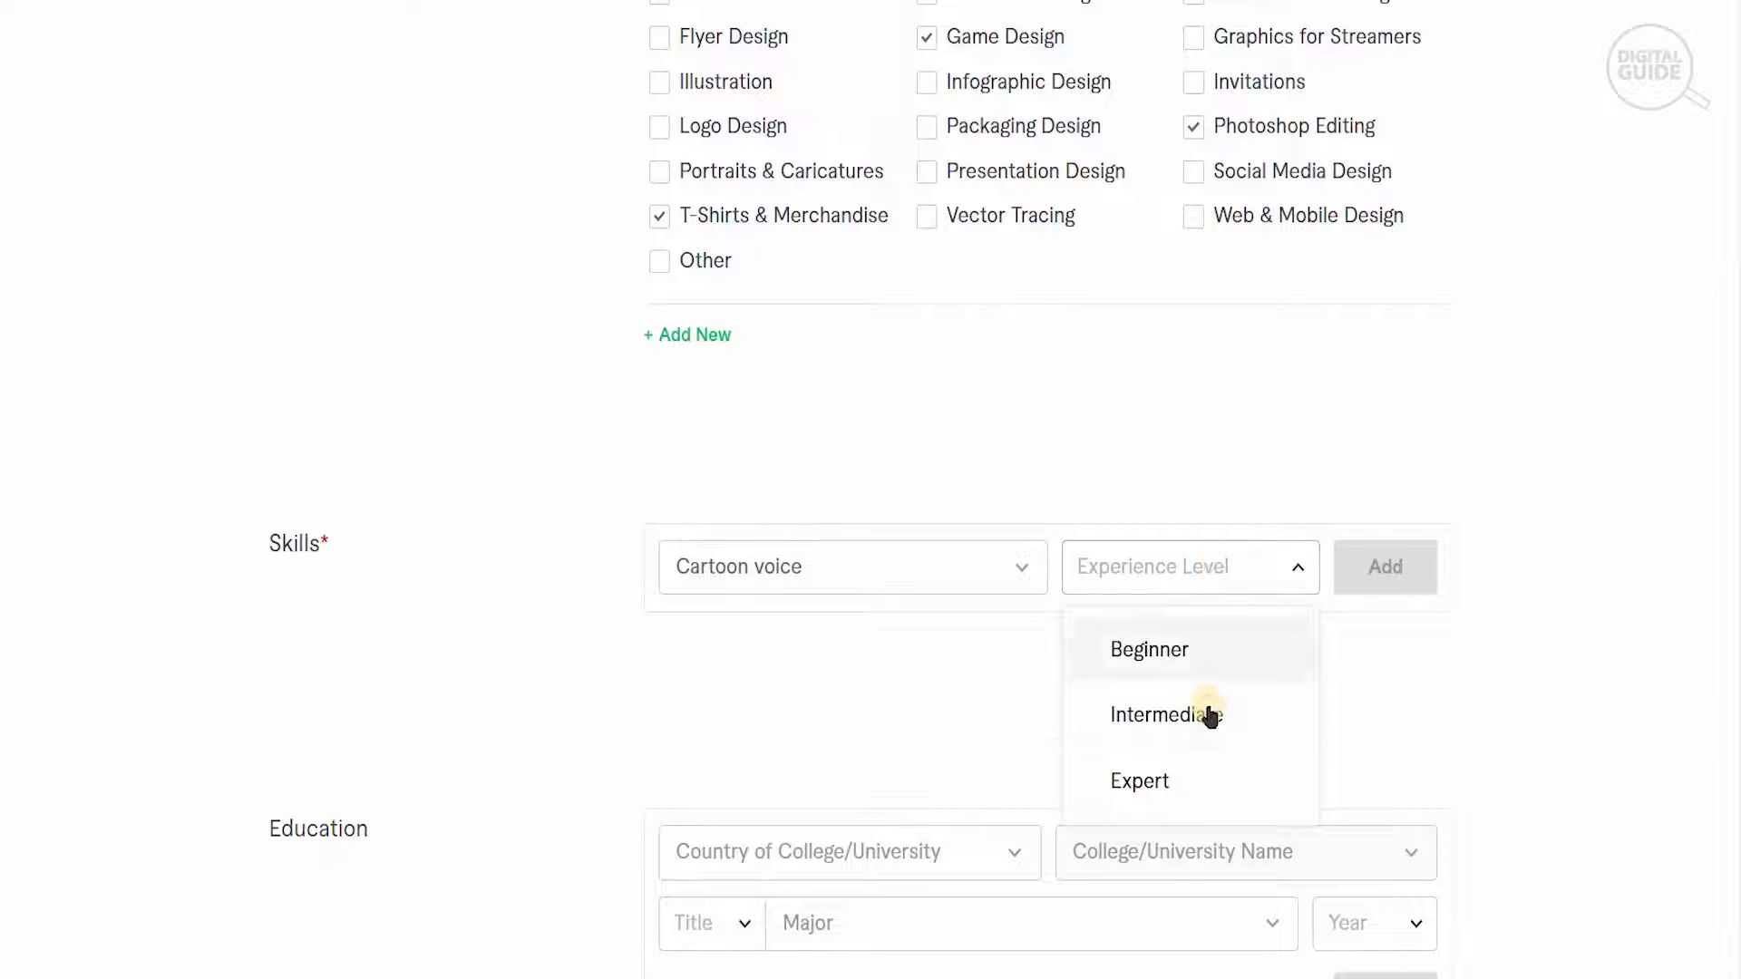
pyautogui.click(1211, 715)
pyautogui.click(1387, 576)
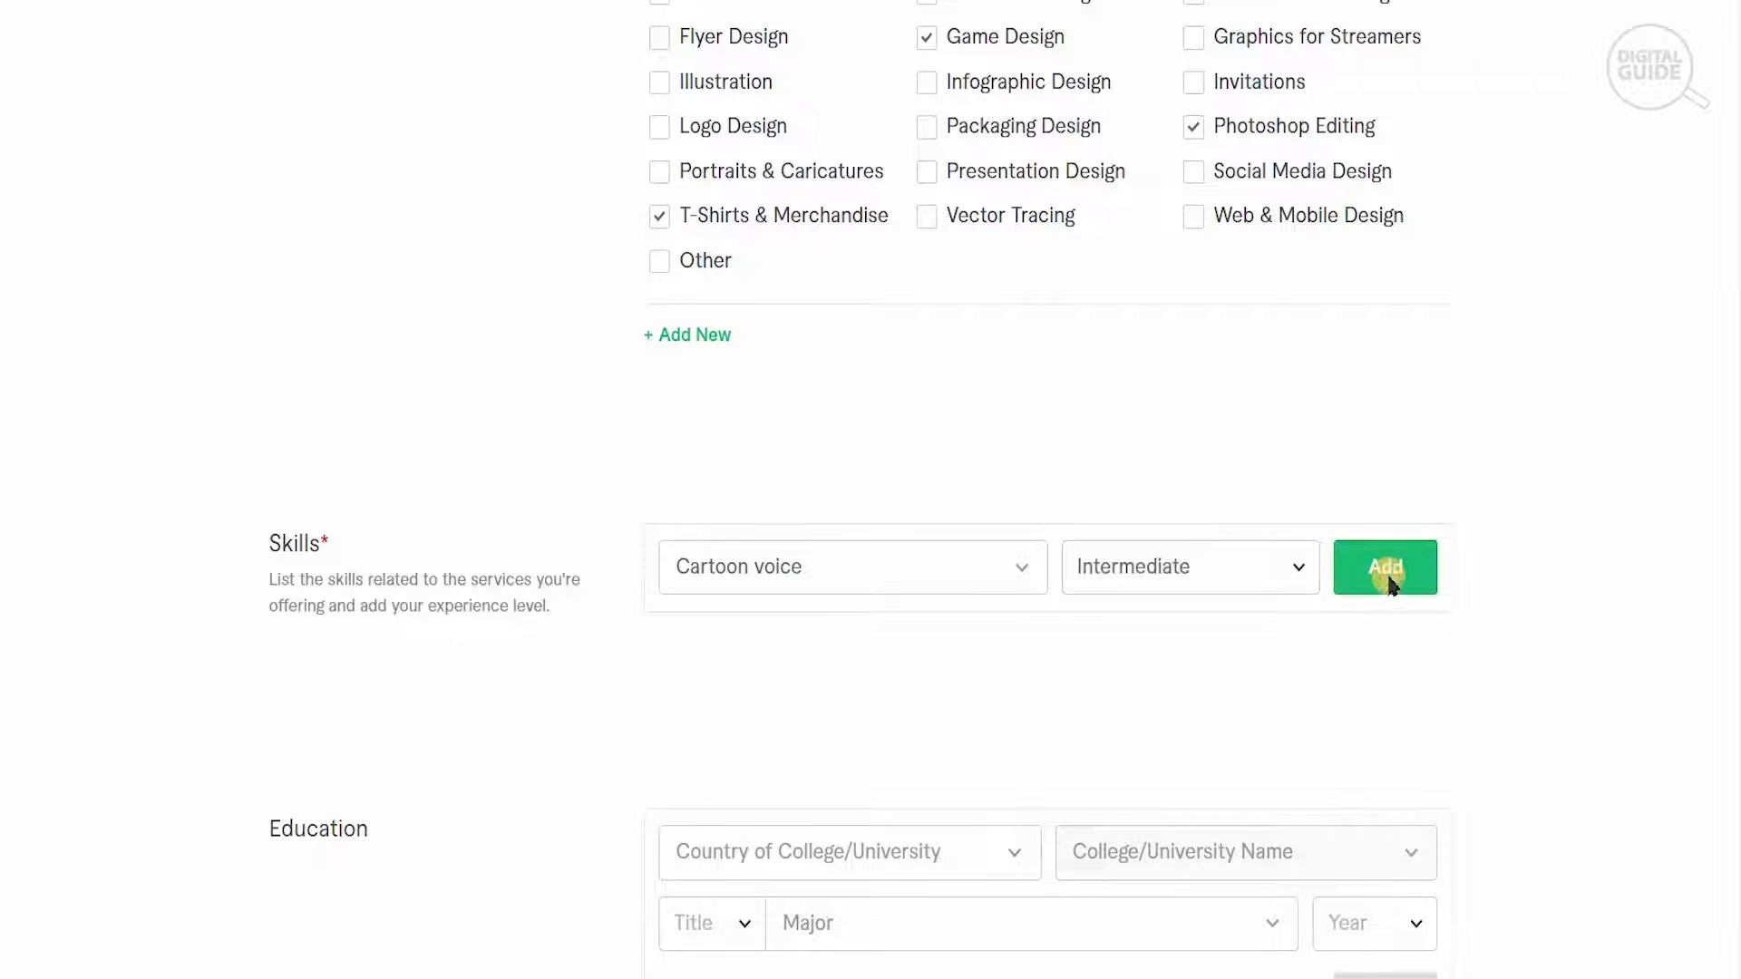
# - Set the country of the college or university in the Education section to United Kingdom
pyautogui.scroll(-3, 1169, 665)
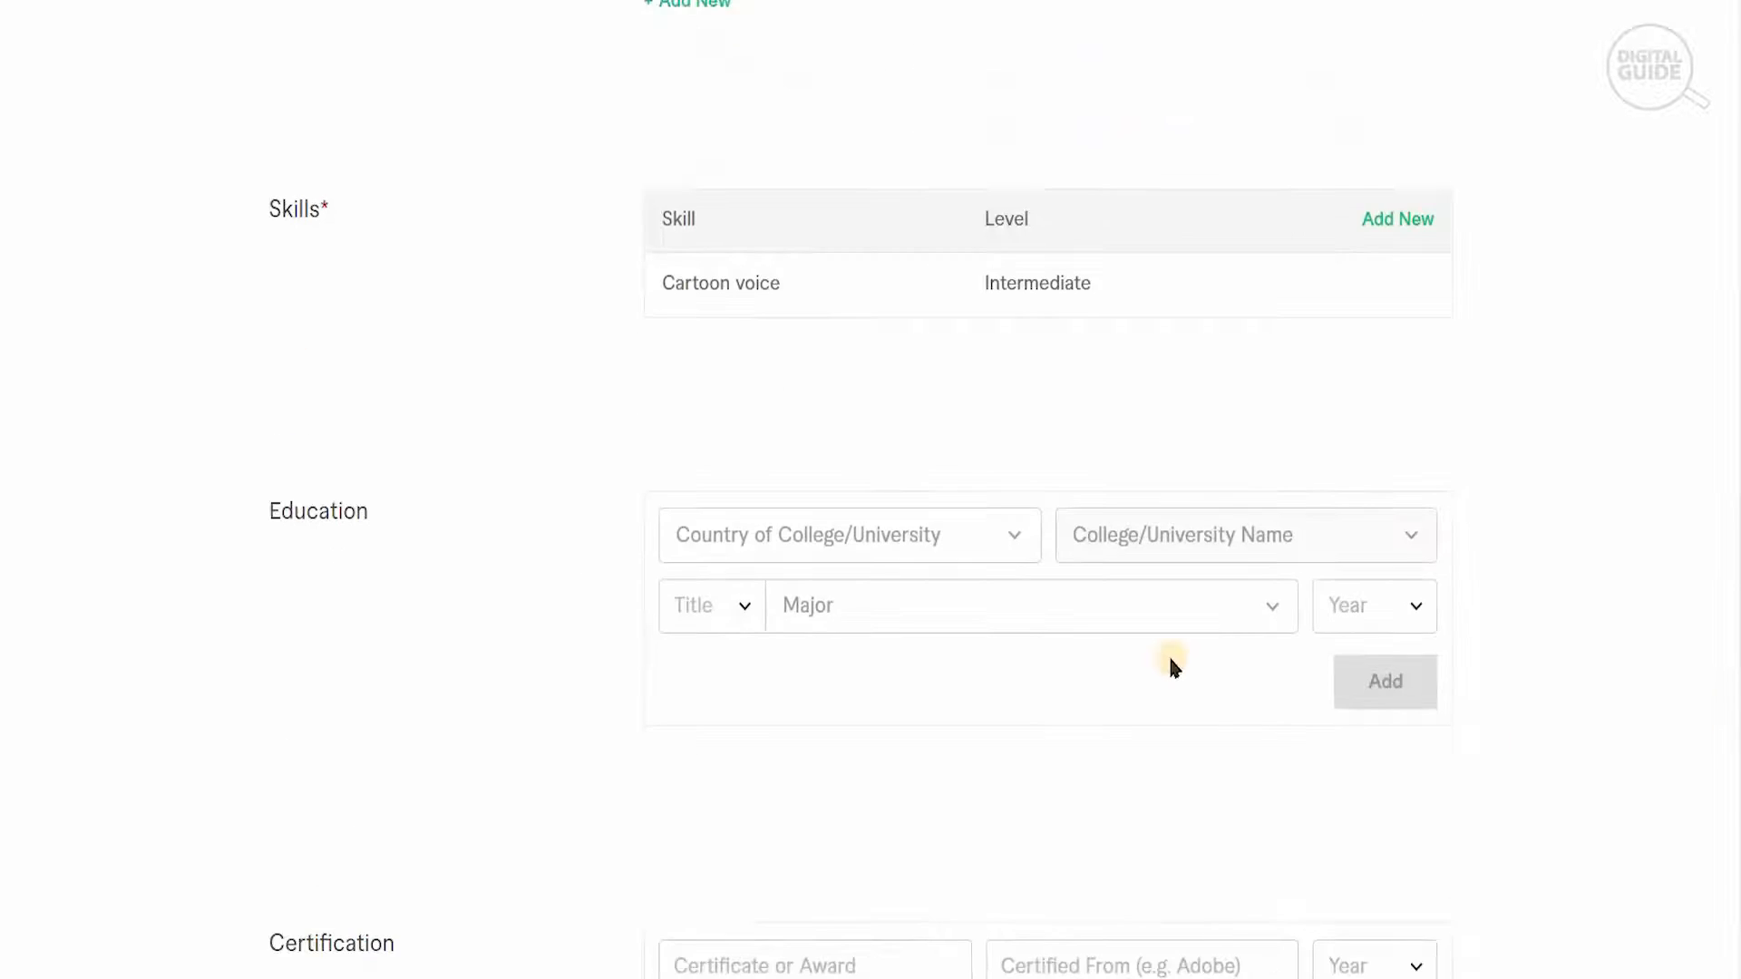
pyautogui.click(984, 539)
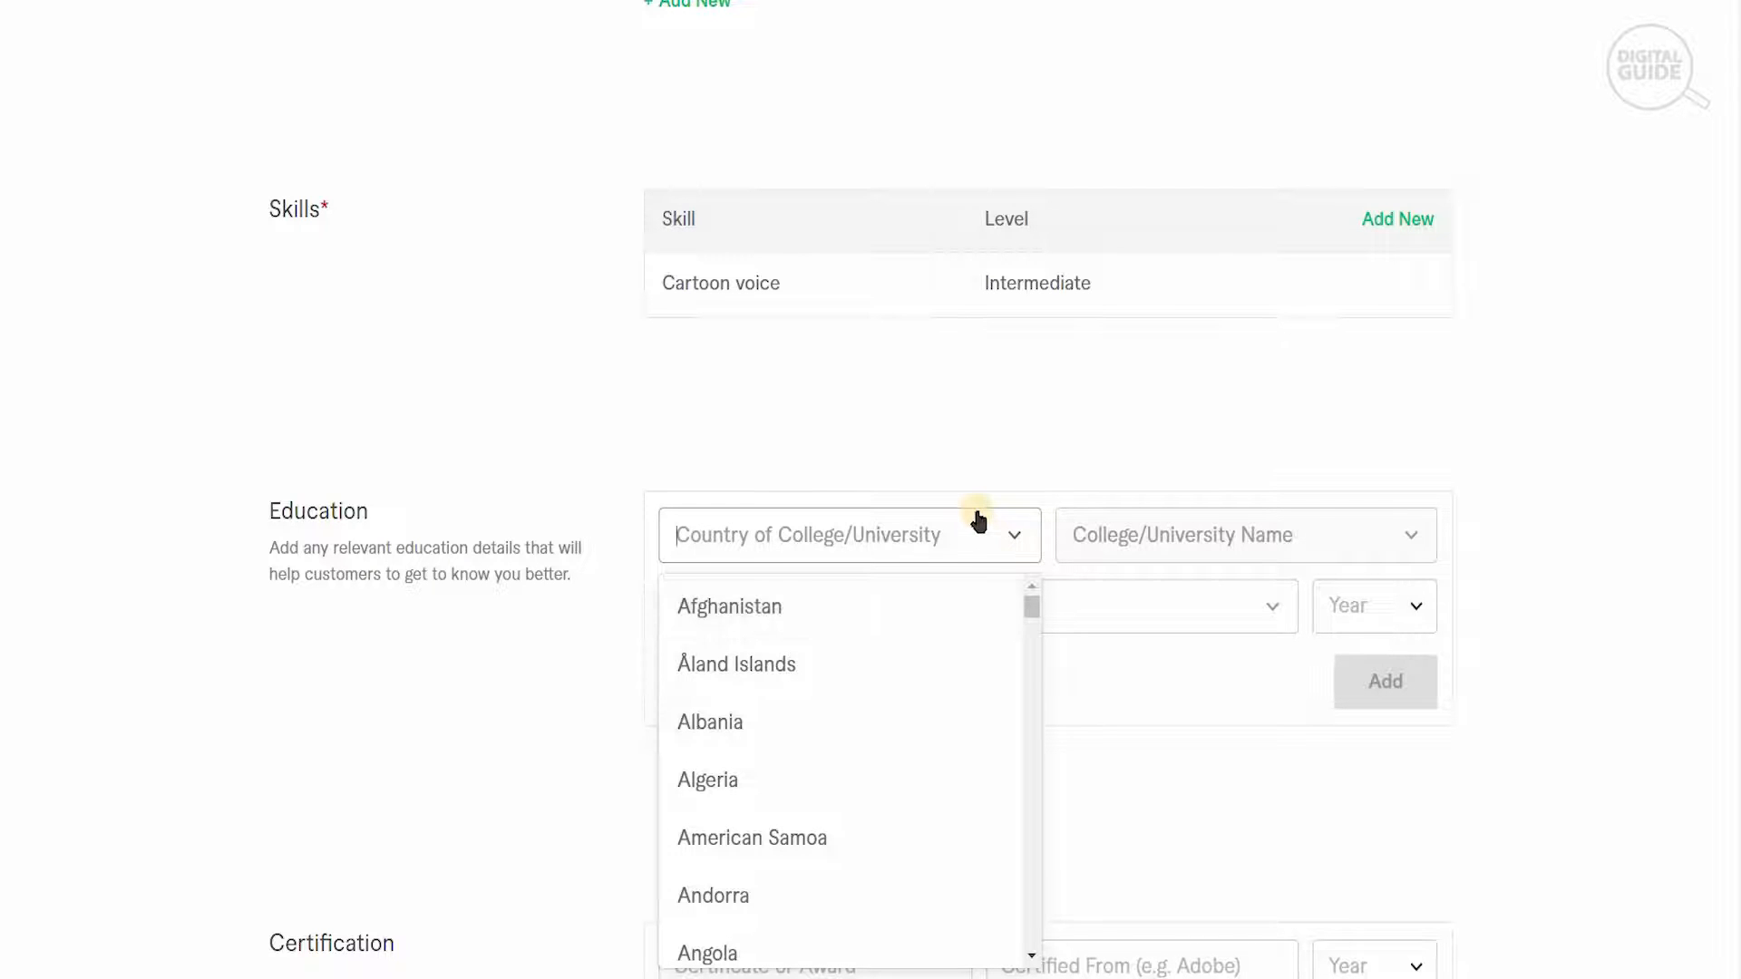
pyautogui.write('englan')
pyautogui.press('BackSpace')
pyautogui.press('BackSpace')
pyautogui.press('BackSpace')
pyautogui.press('BackSpace')
pyautogui.press('BackSpace')
pyautogui.press('BackSpace')
pyautogui.write('united kin')
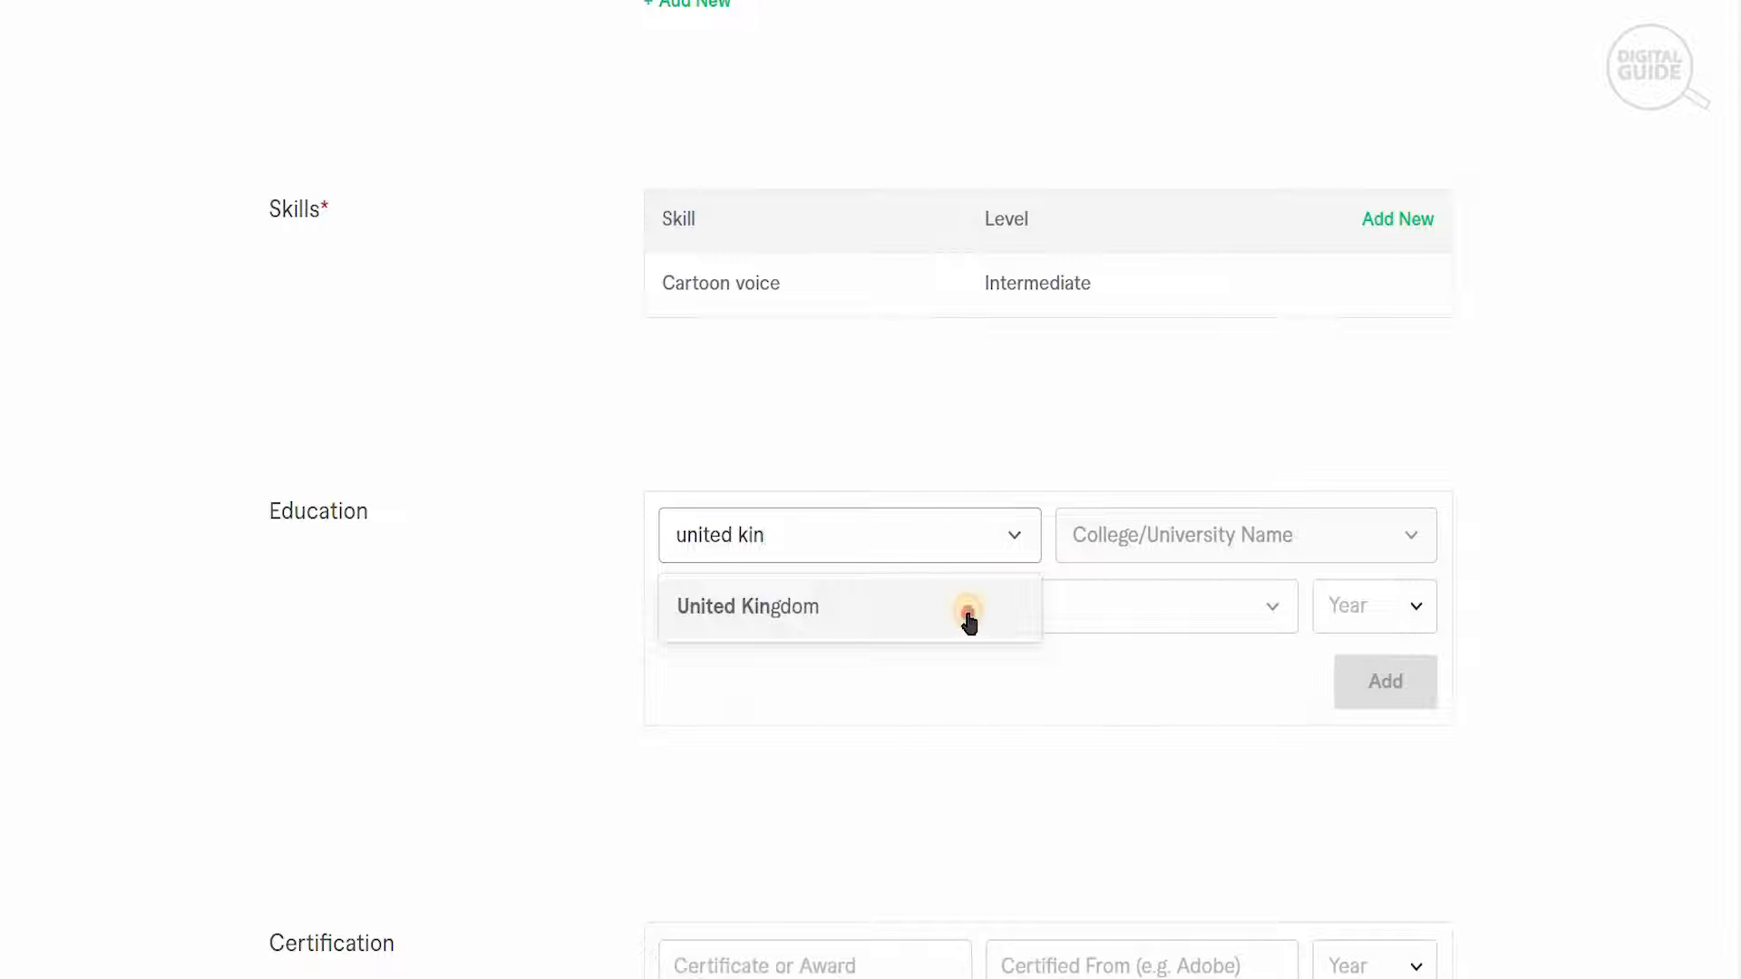
pyautogui.click(968, 607)
# - Set the college name in the Education section to University of Birmingham
pyautogui.click(1150, 533)
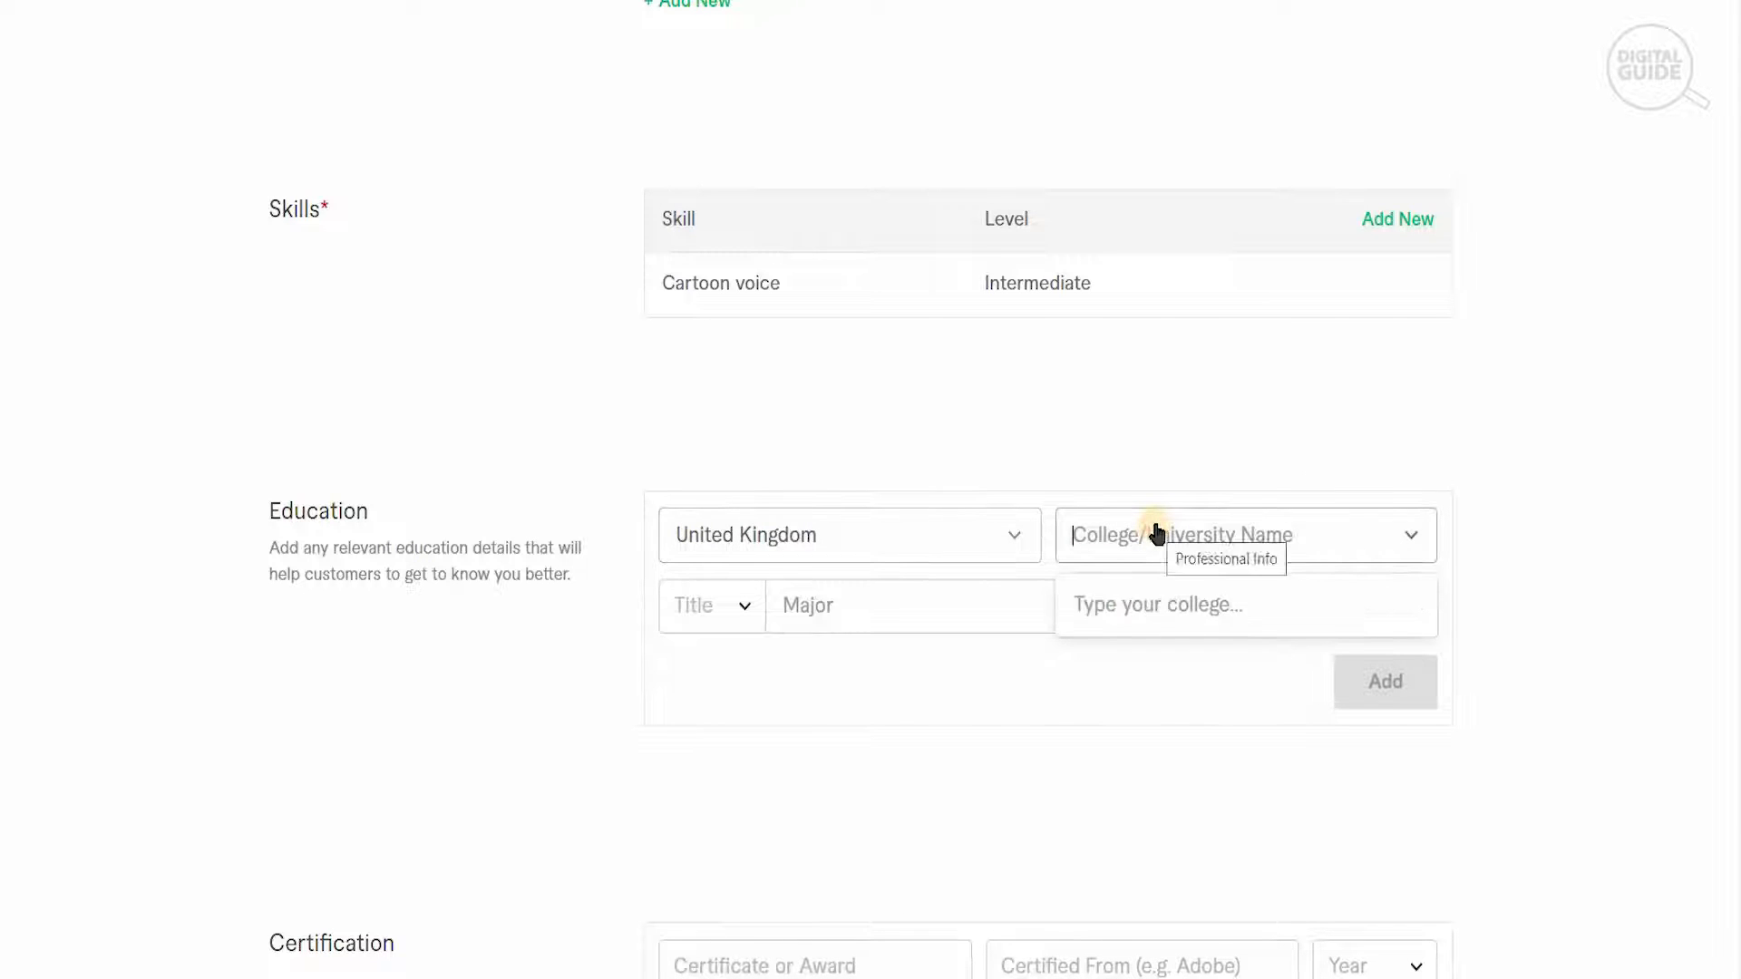
pyautogui.write('university of b')
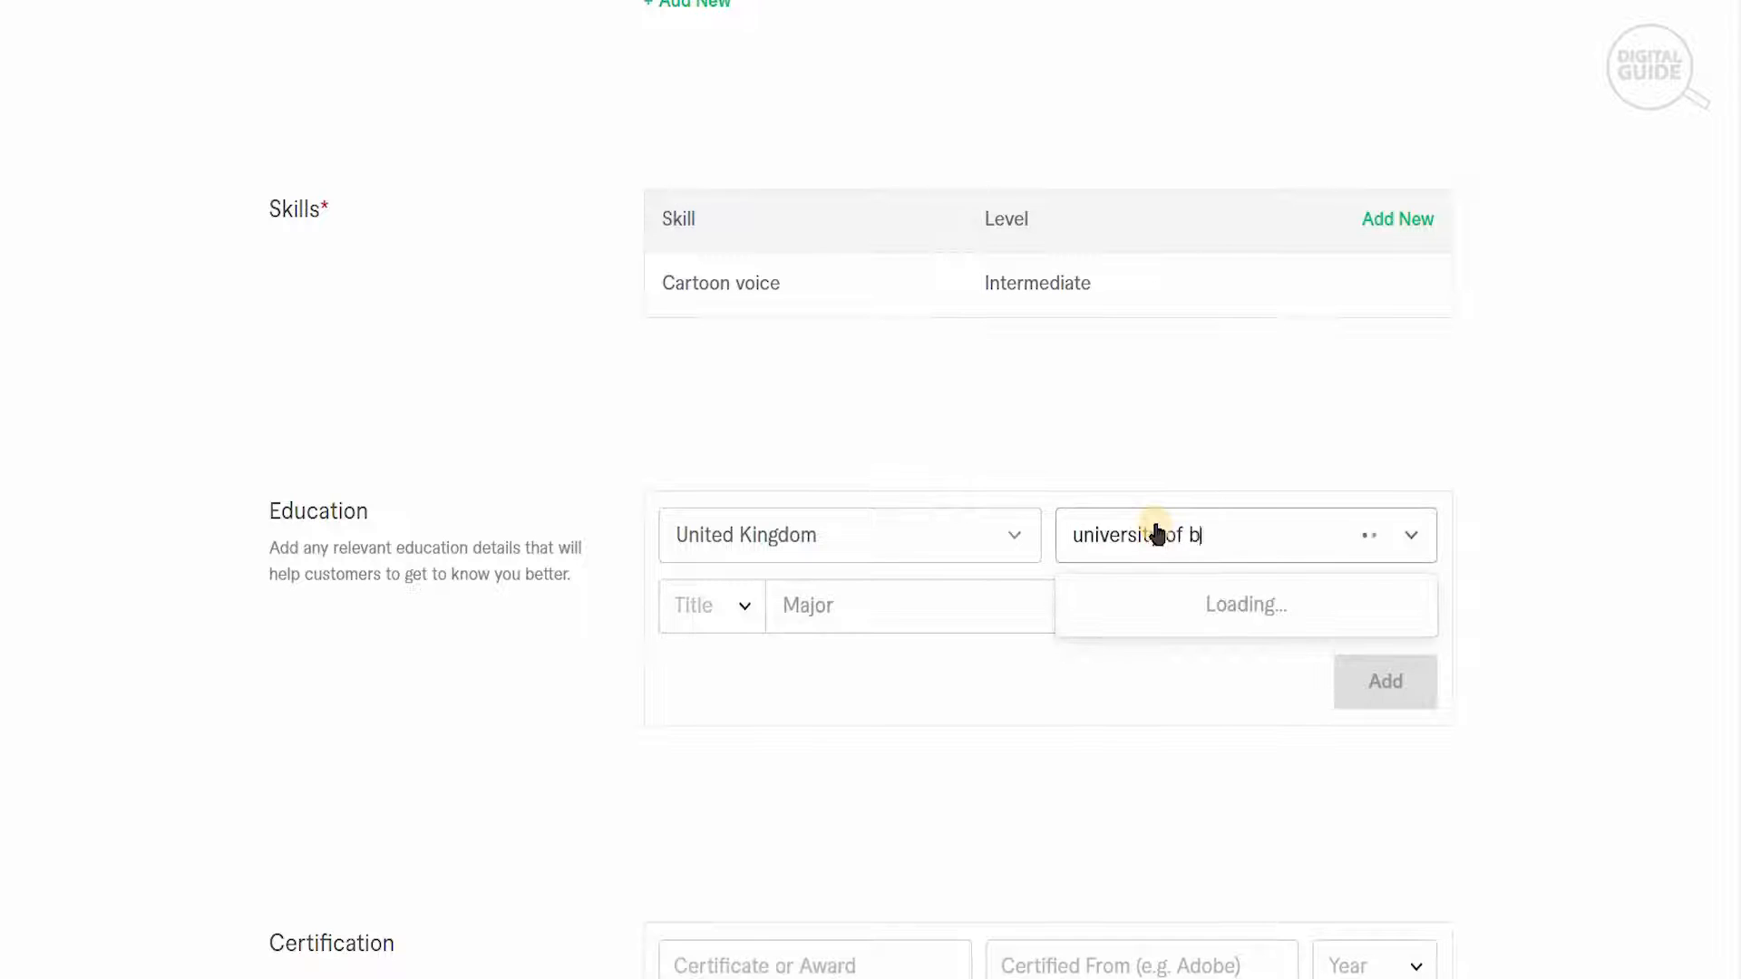
pyautogui.write('irmingham')
pyautogui.click(1189, 606)
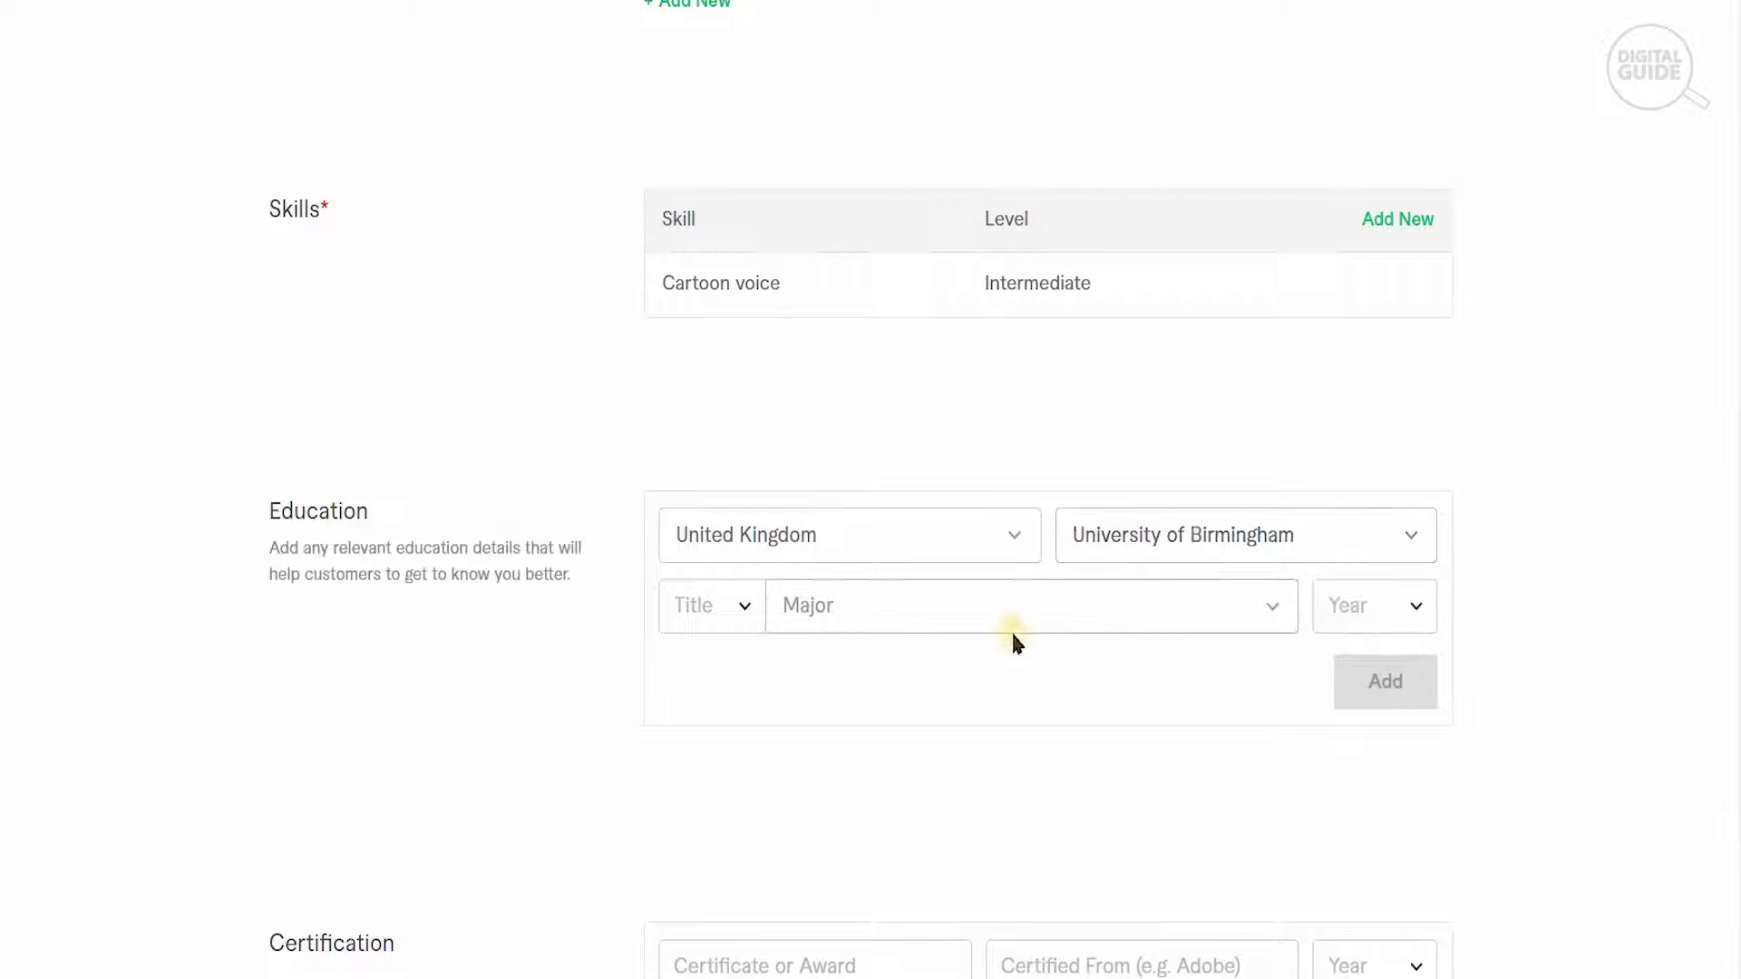
# - Complete the education entry with the major graphicdesign and graduation year 2018, and add it to the Education section
pyautogui.click(1006, 624)
pyautogui.write('graphic')
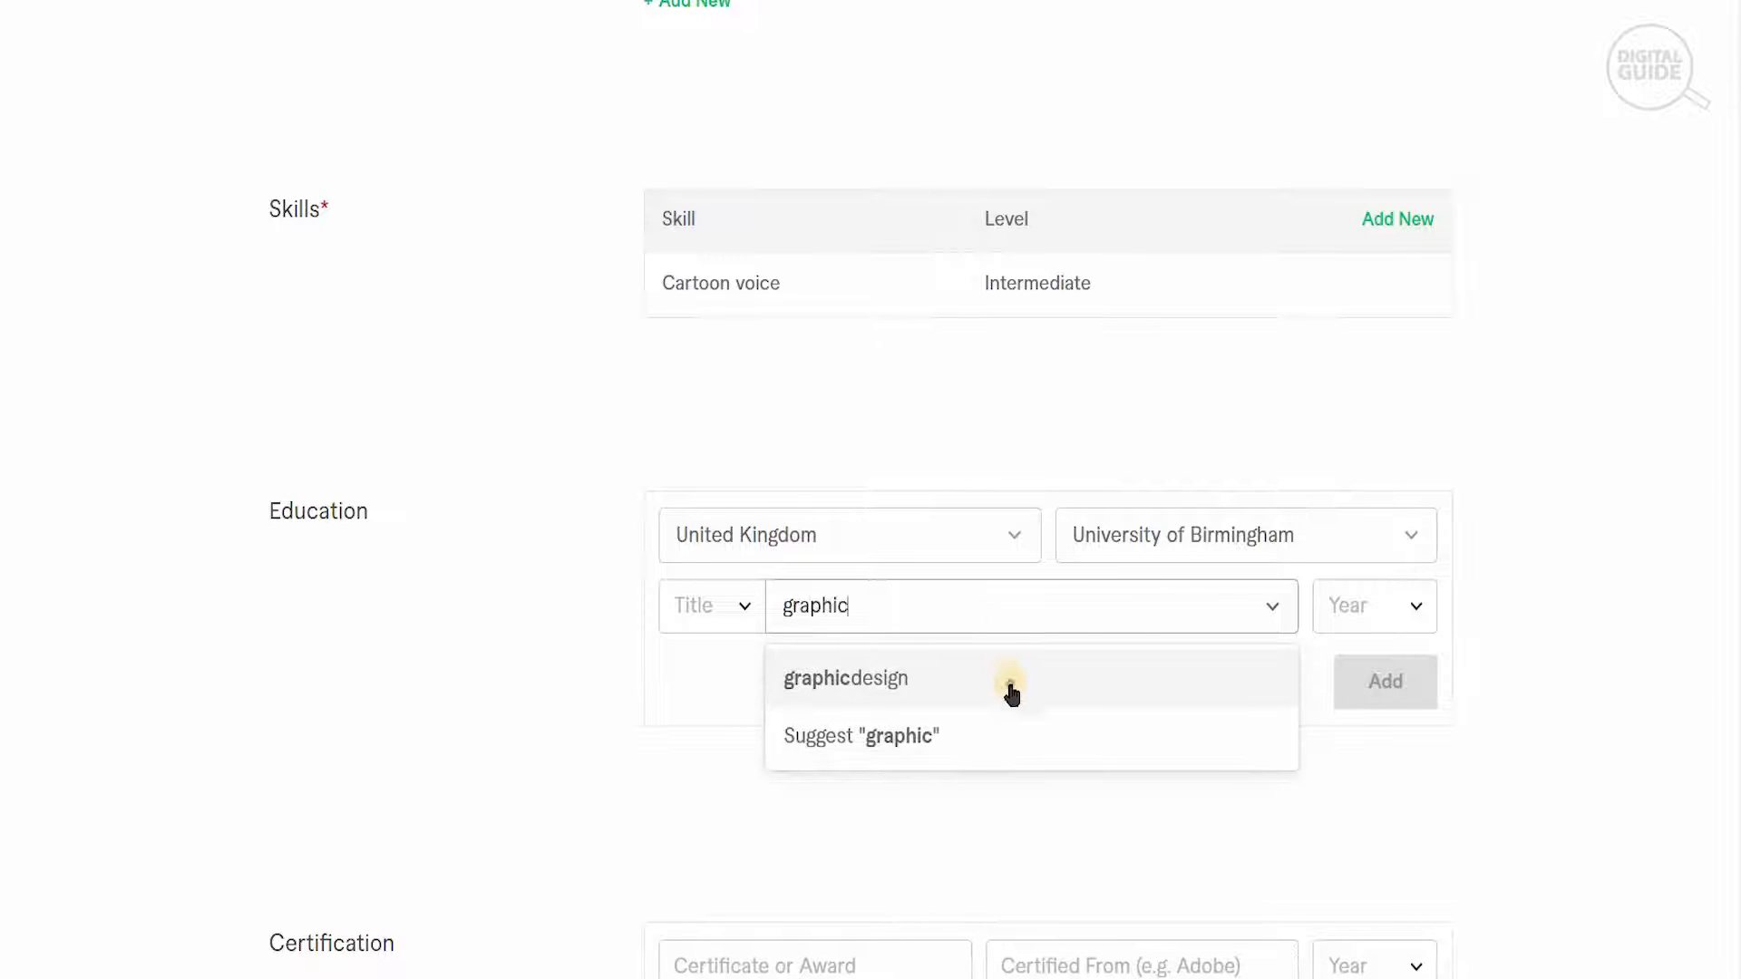
pyautogui.click(1011, 693)
pyautogui.click(1380, 609)
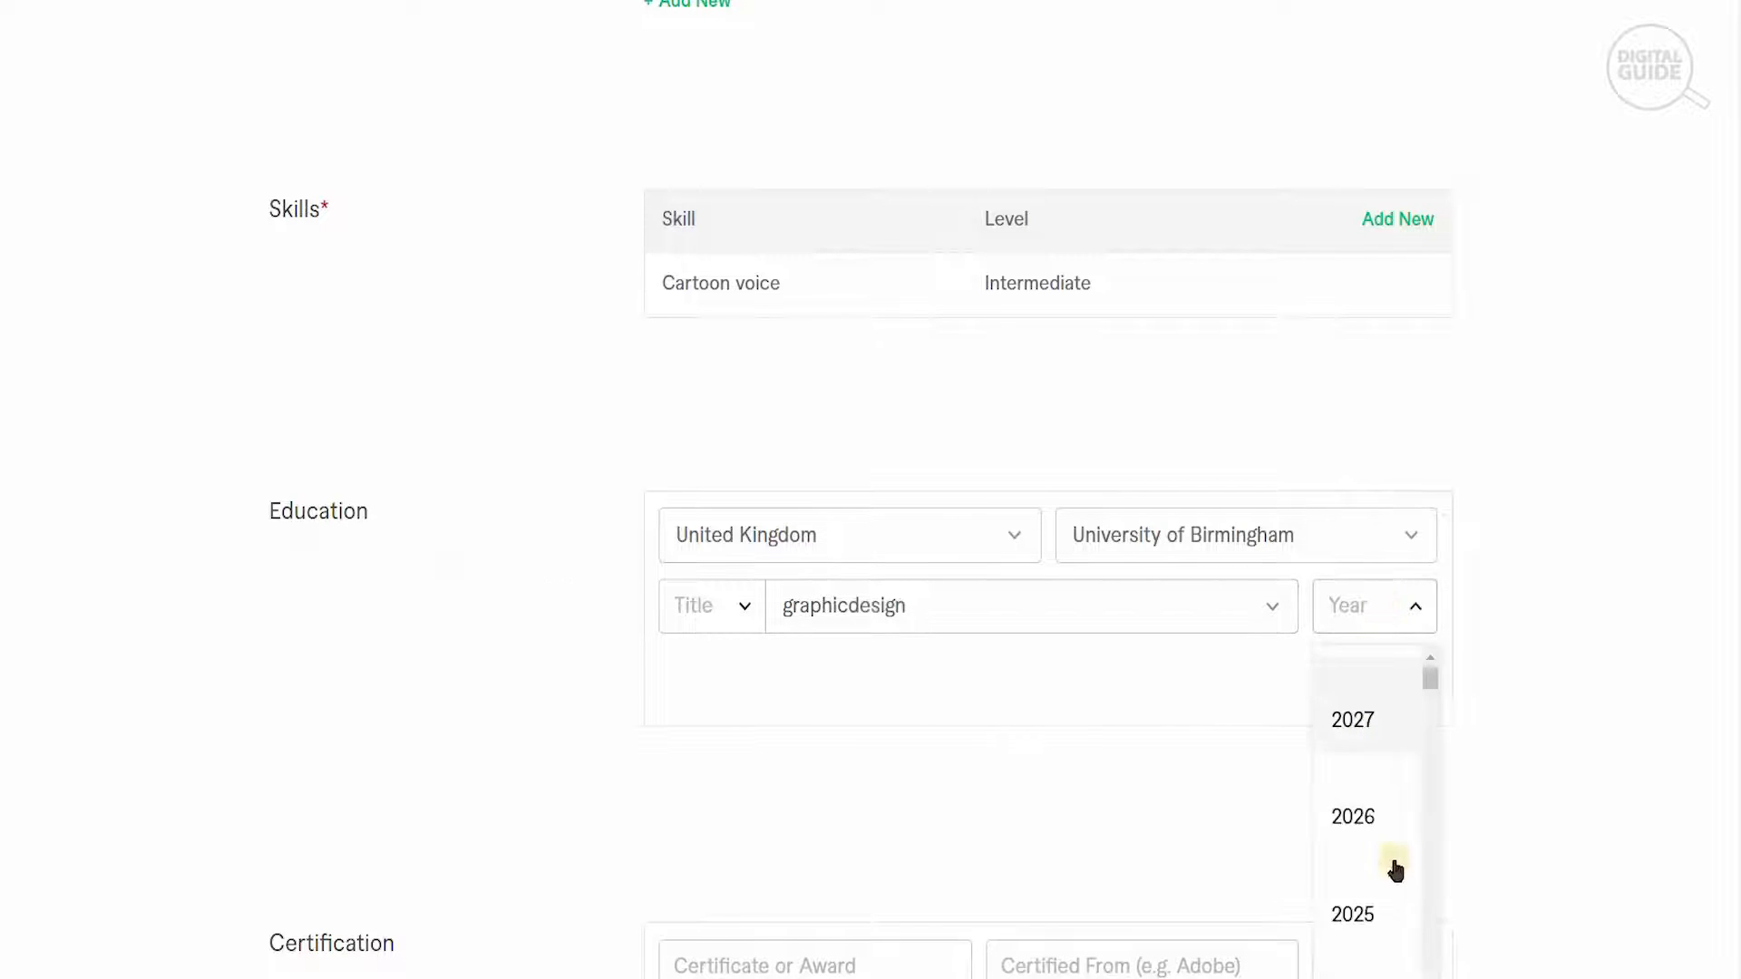
pyautogui.scroll(-6, 1394, 870)
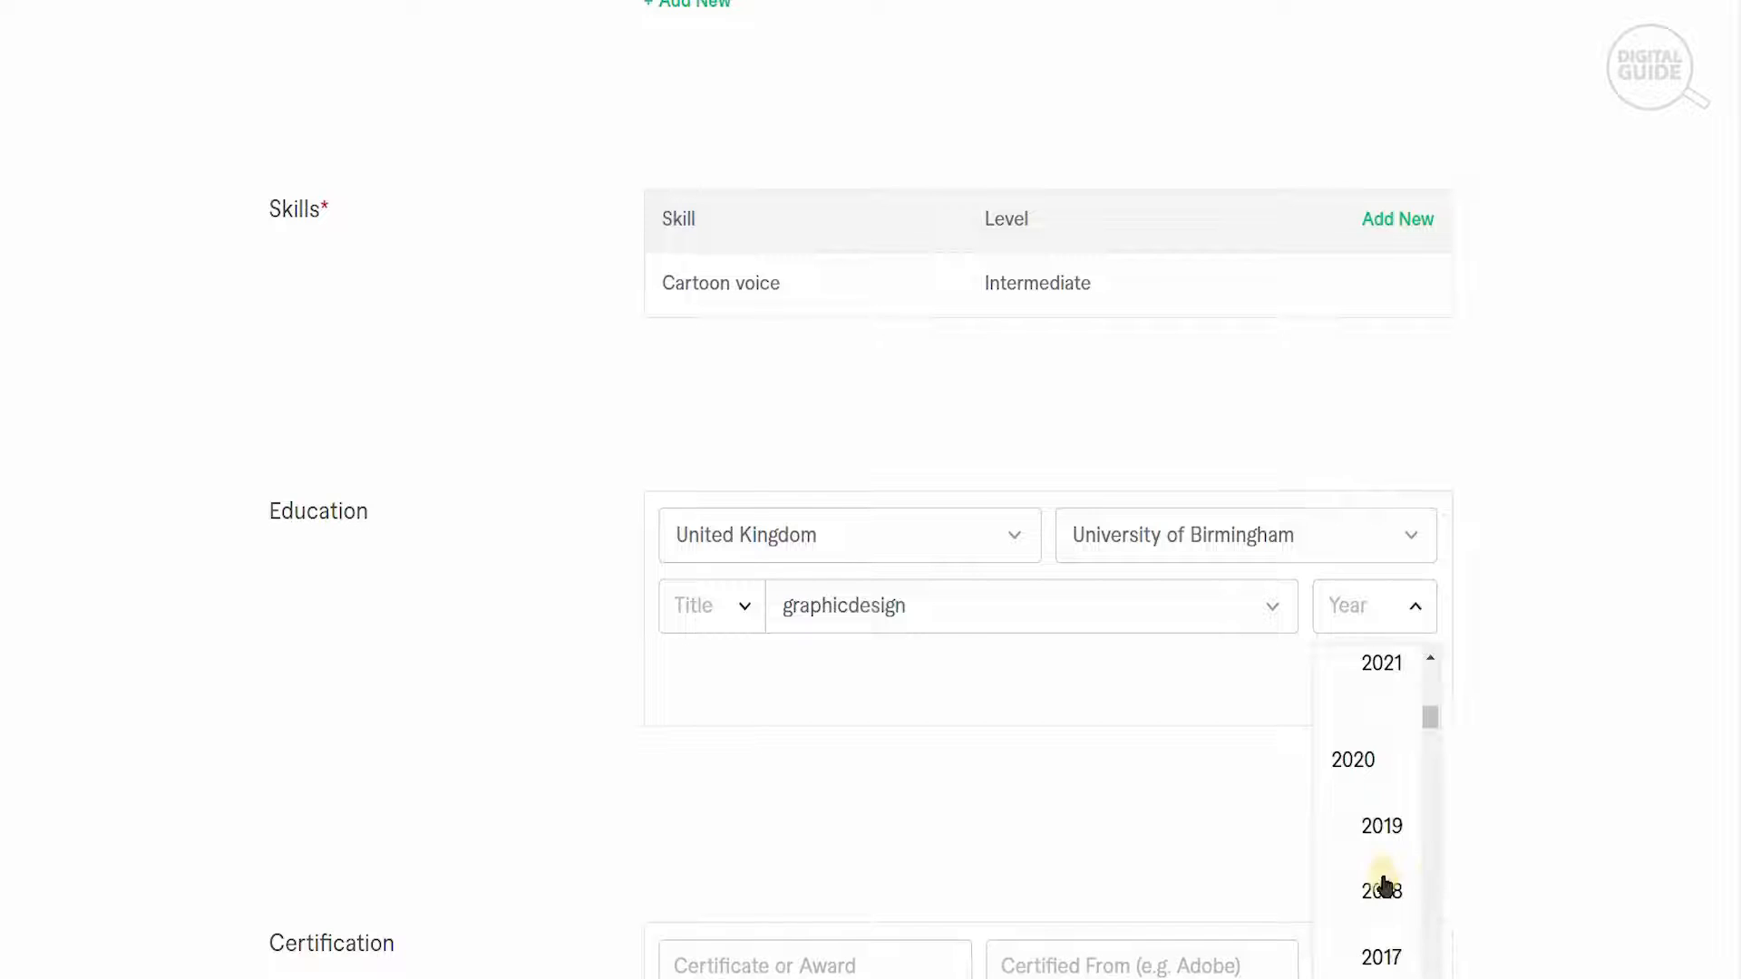
pyautogui.click(1382, 888)
pyautogui.click(1396, 694)
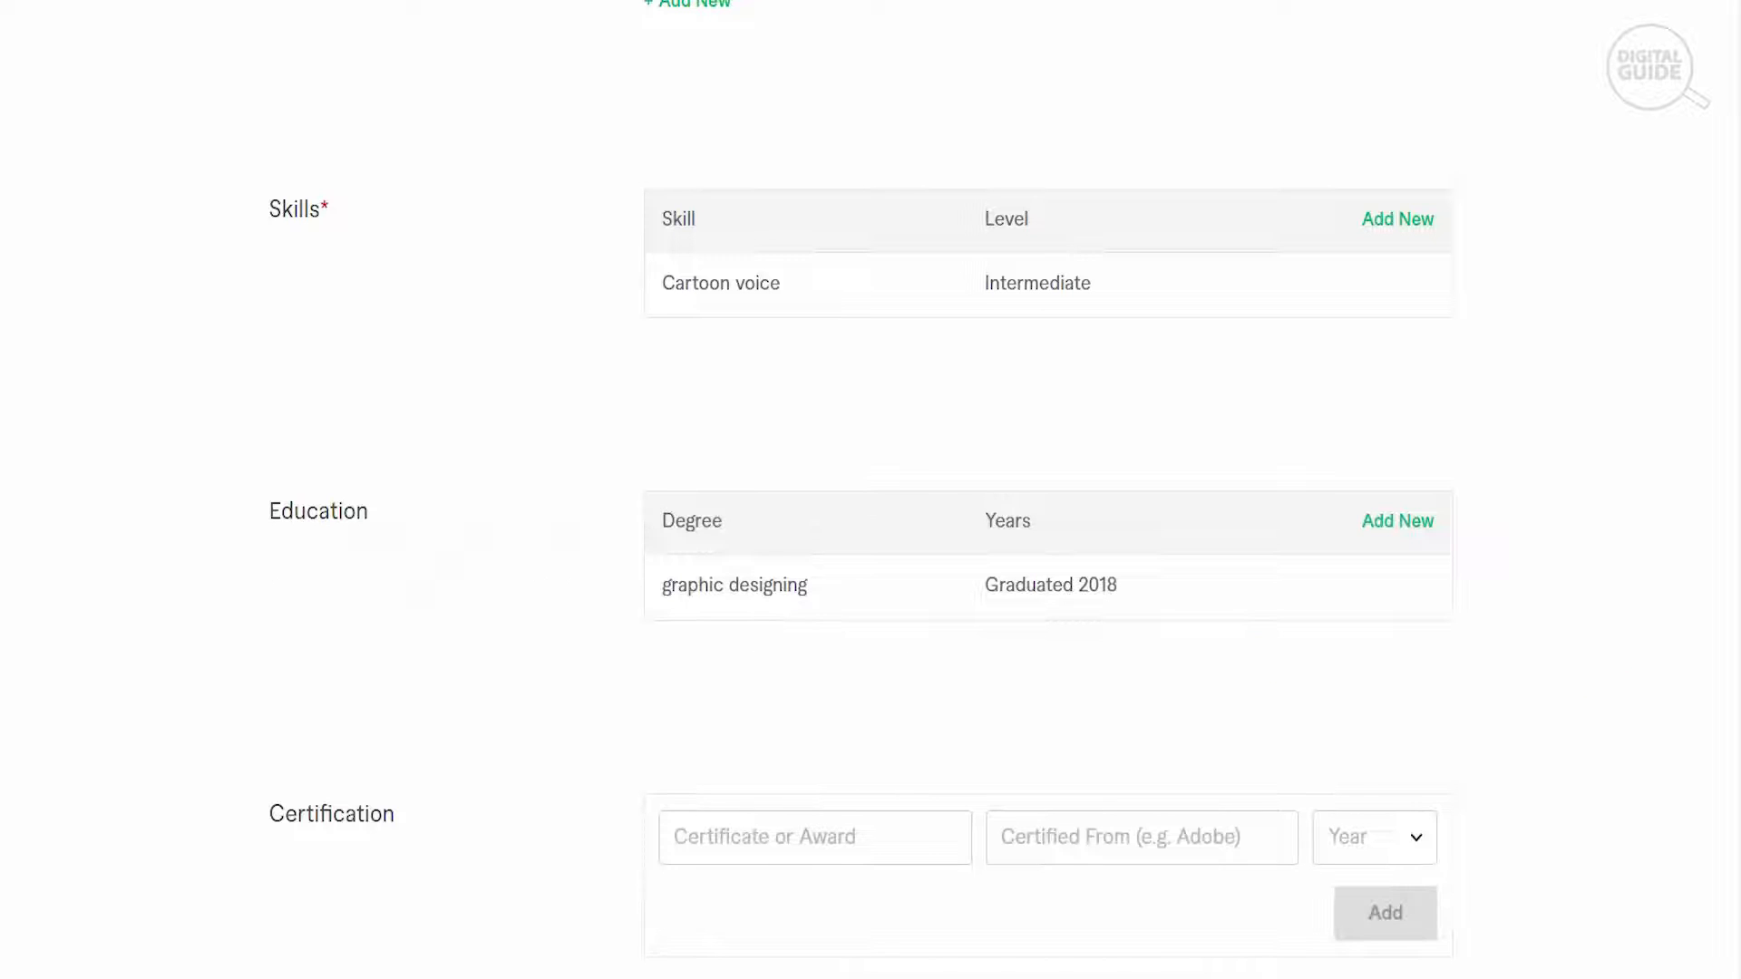
# - Try to submit the Professional Info form with the Certification and Personal Website fields left blank
pyautogui.scroll(-3, 911, 624)
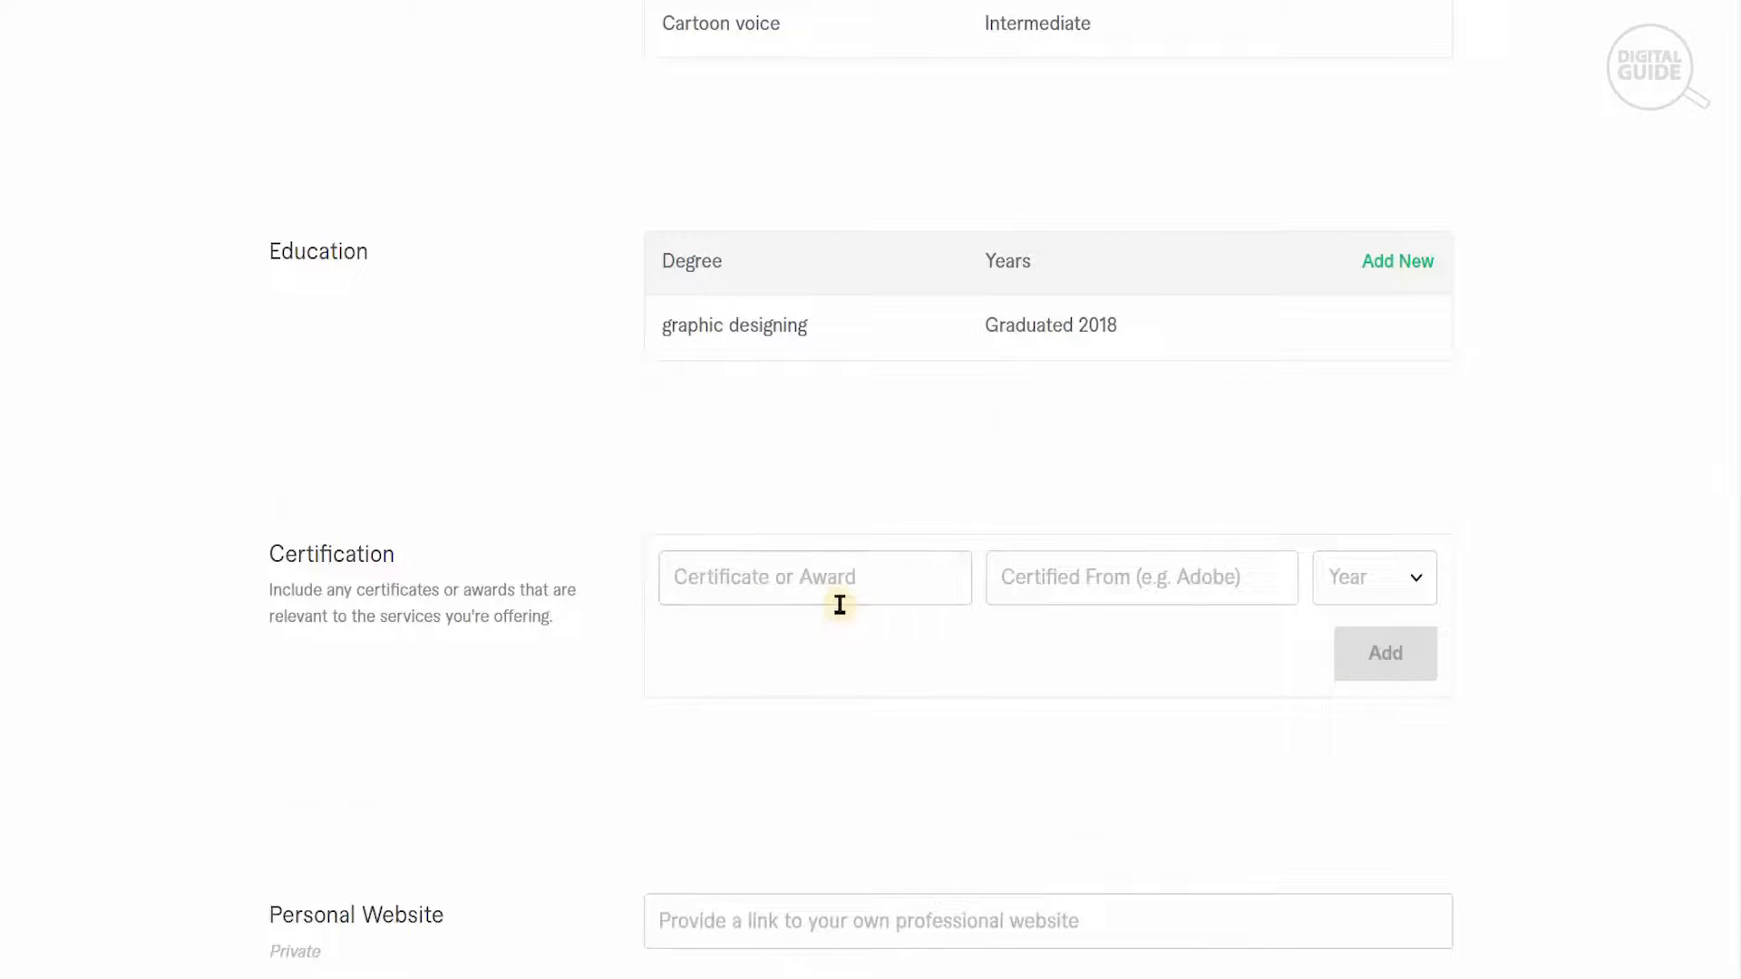
pyautogui.scroll(-2, 1019, 769)
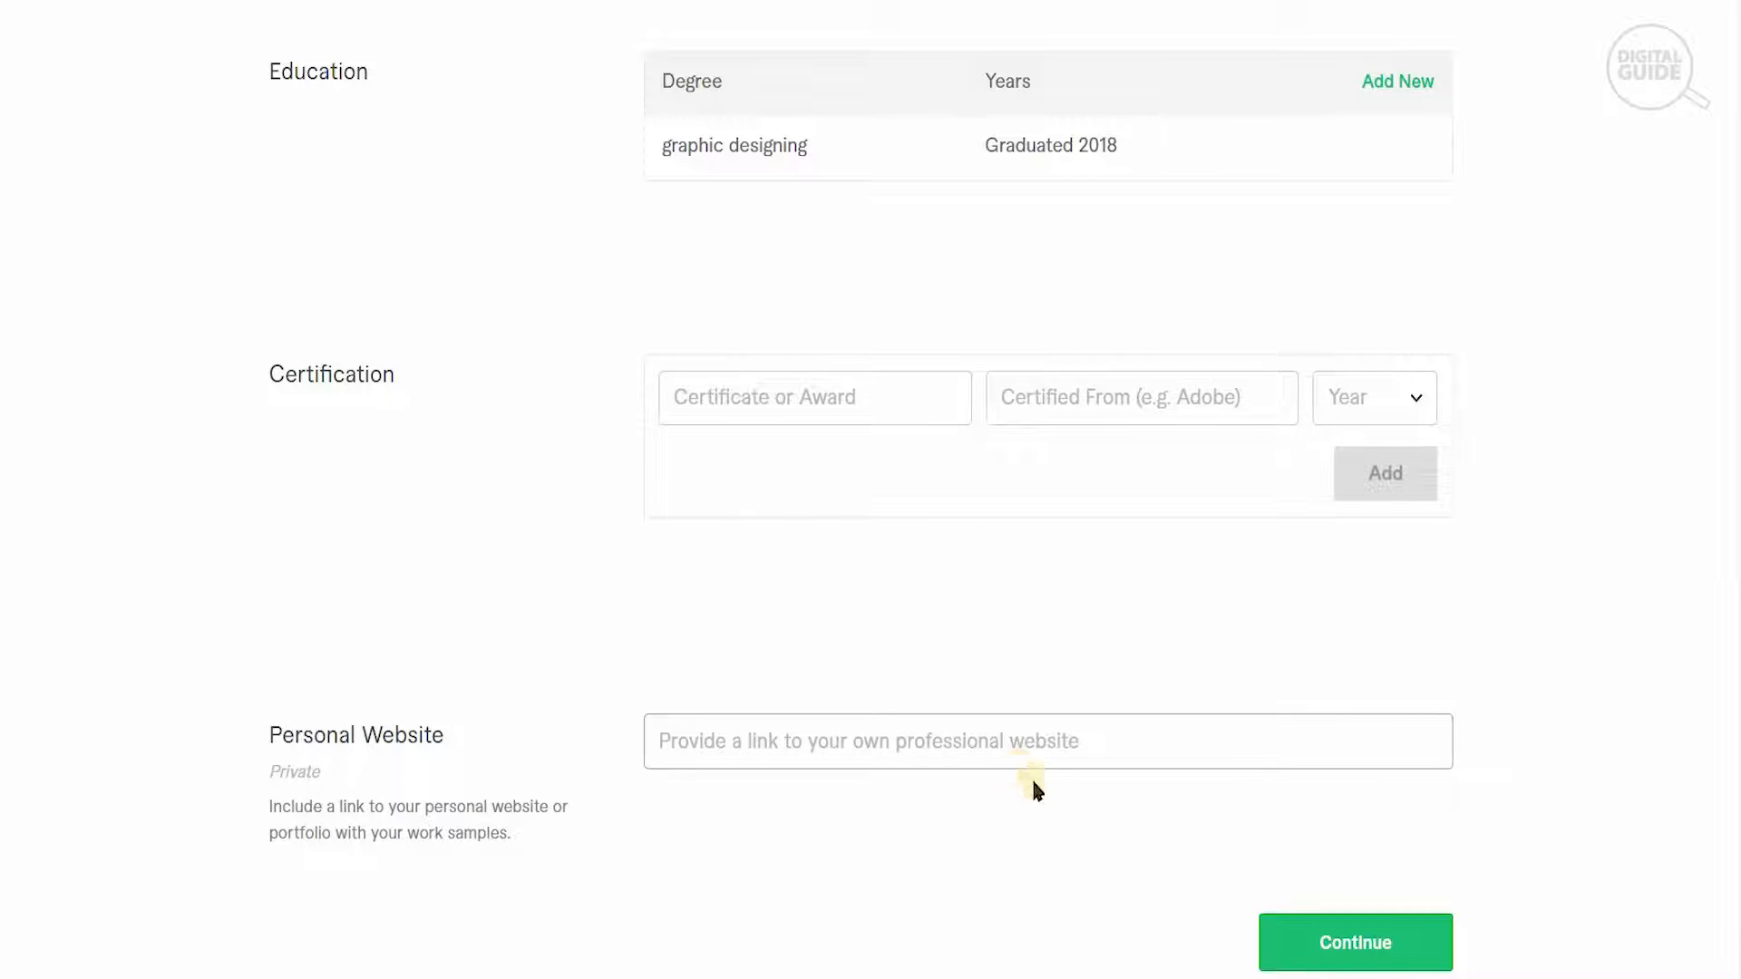
pyautogui.click(1317, 953)
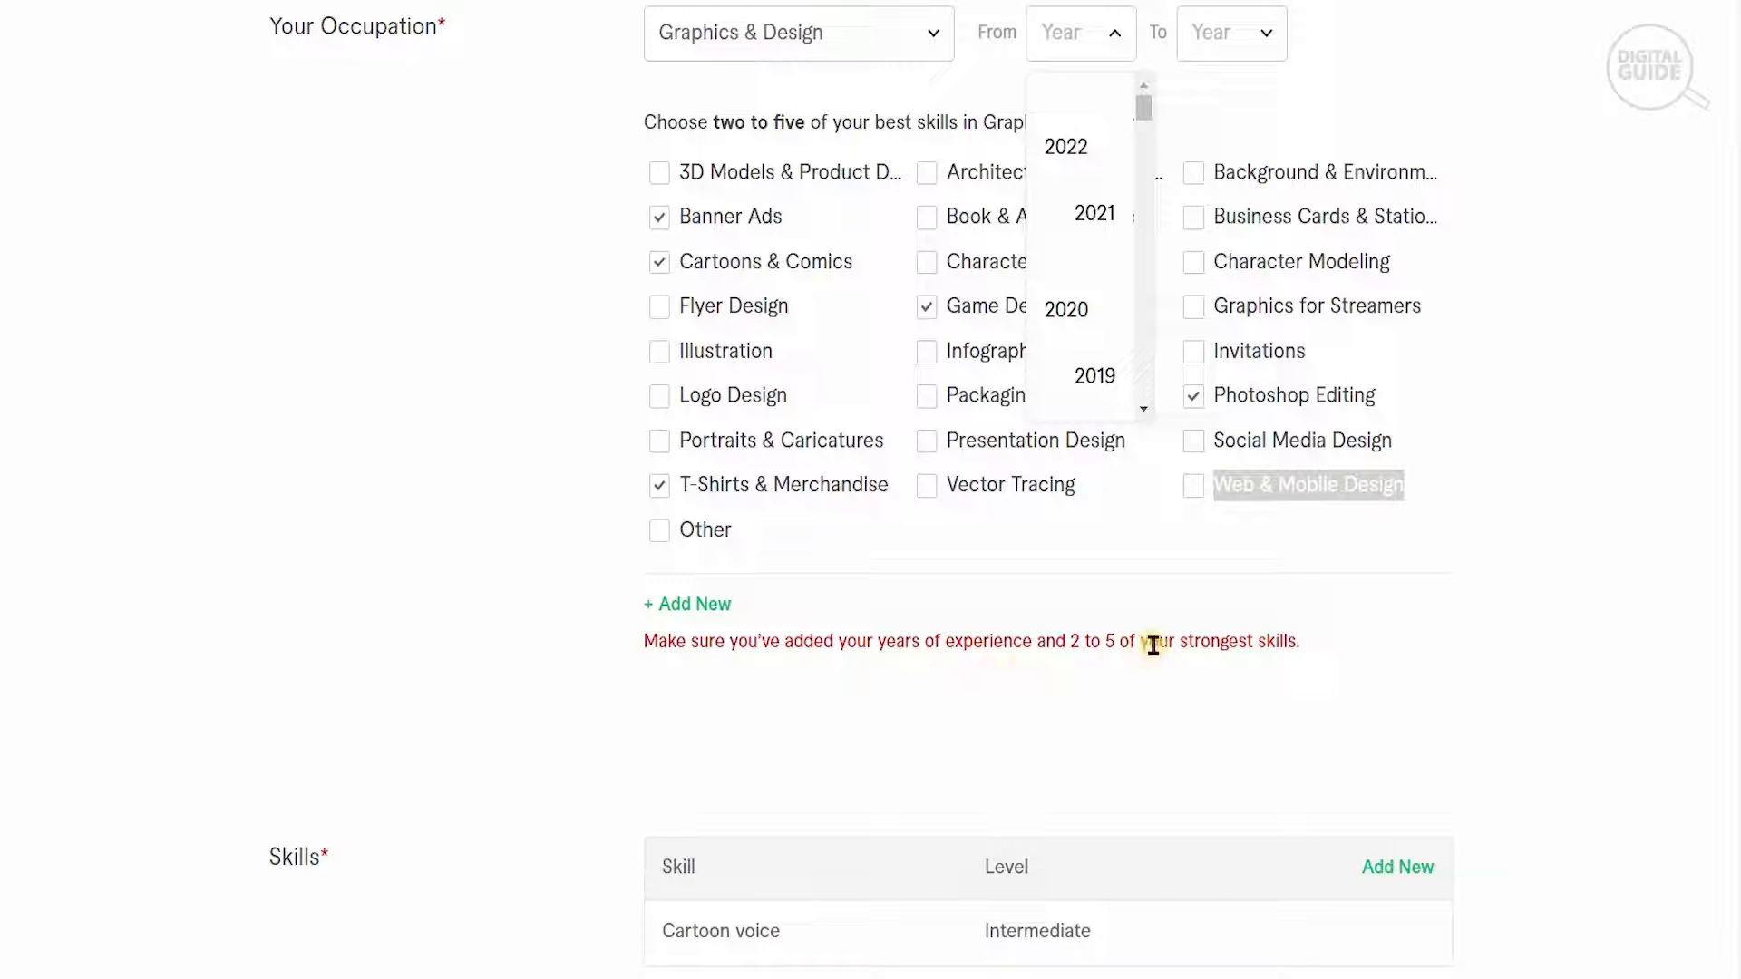
# - Set the Graphics & Design occupation period from 2020 to 2022 and submit the Professional Info form
pyautogui.click(1090, 317)
pyautogui.click(1216, 45)
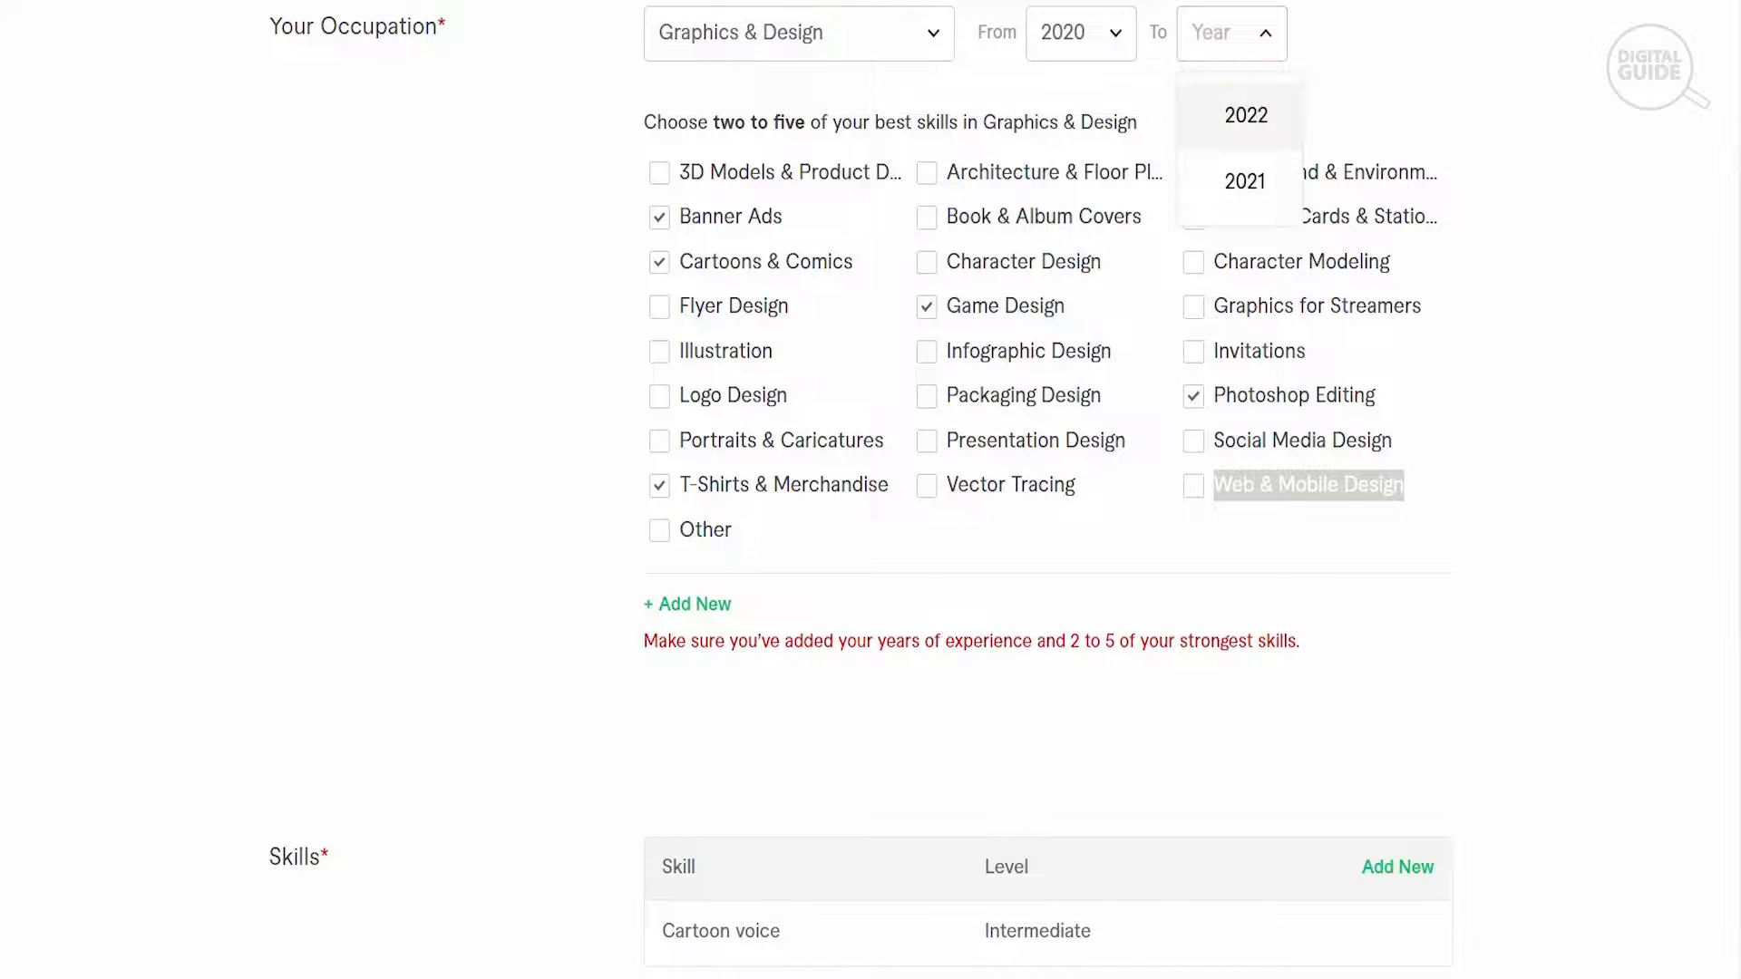
pyautogui.click(1247, 113)
pyautogui.scroll(-9, 1247, 113)
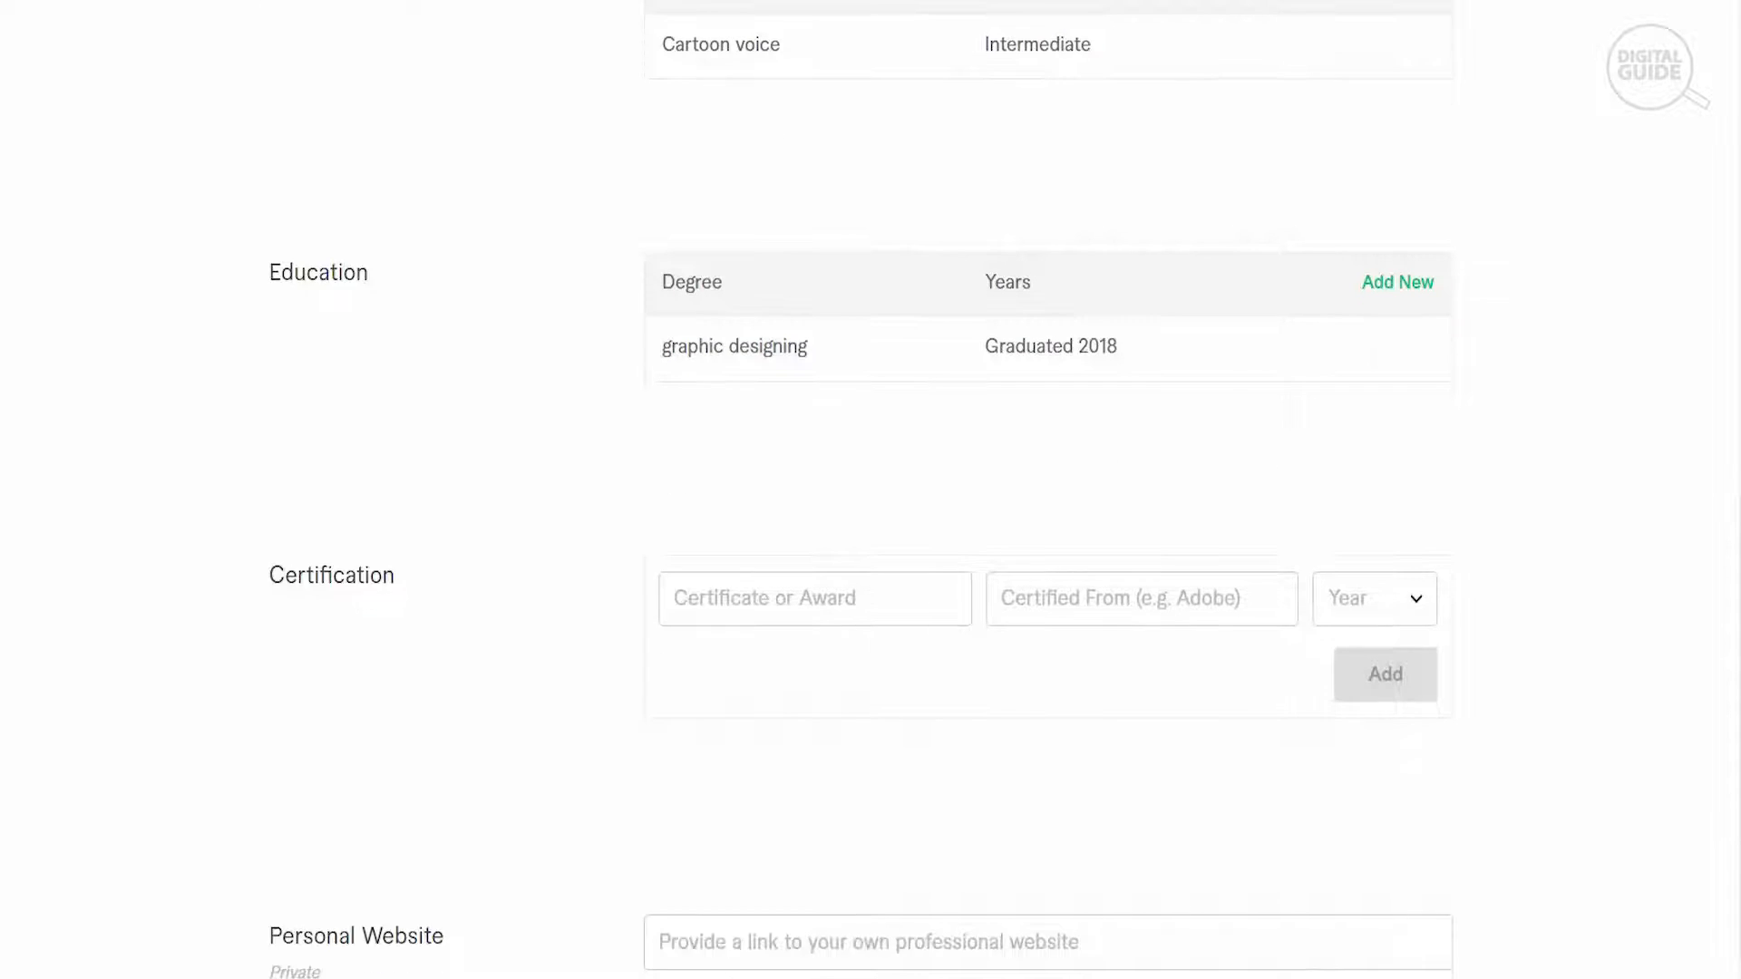
pyautogui.scroll(-3, 1527, 956)
pyautogui.click(1390, 941)
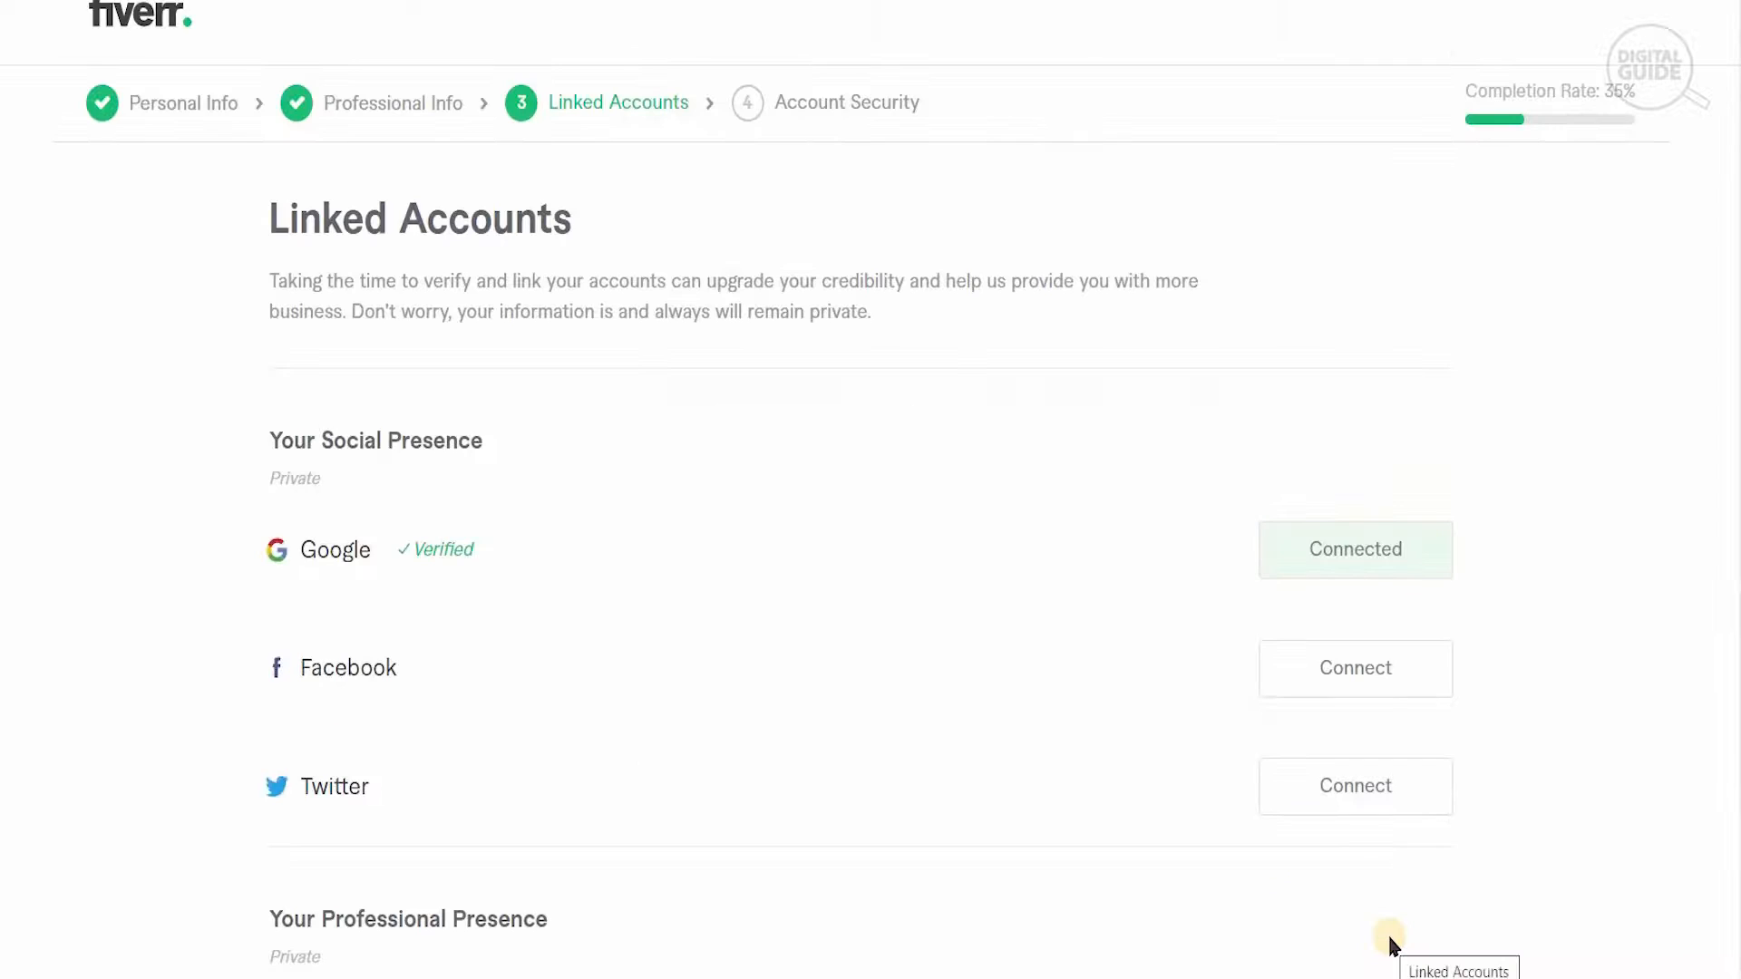
# - Skip linking further accounts and continue through Account Security to creating the first gig
pyautogui.scroll(-3, 1656, 967)
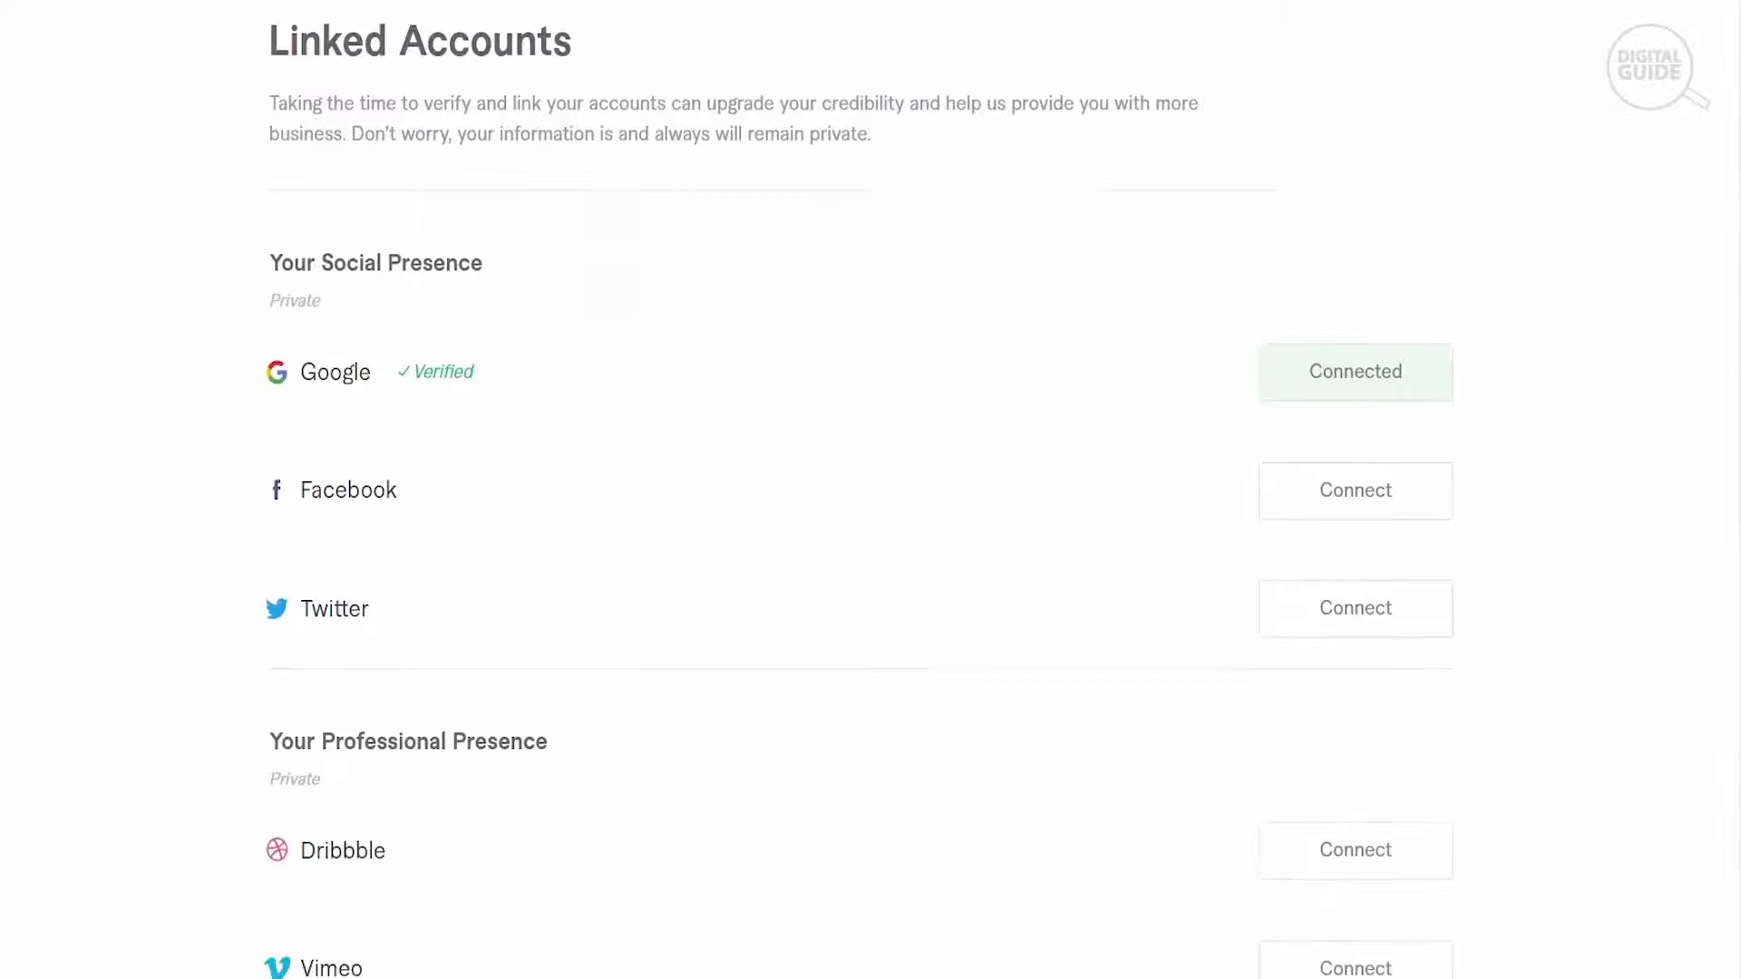
pyautogui.click(1411, 954)
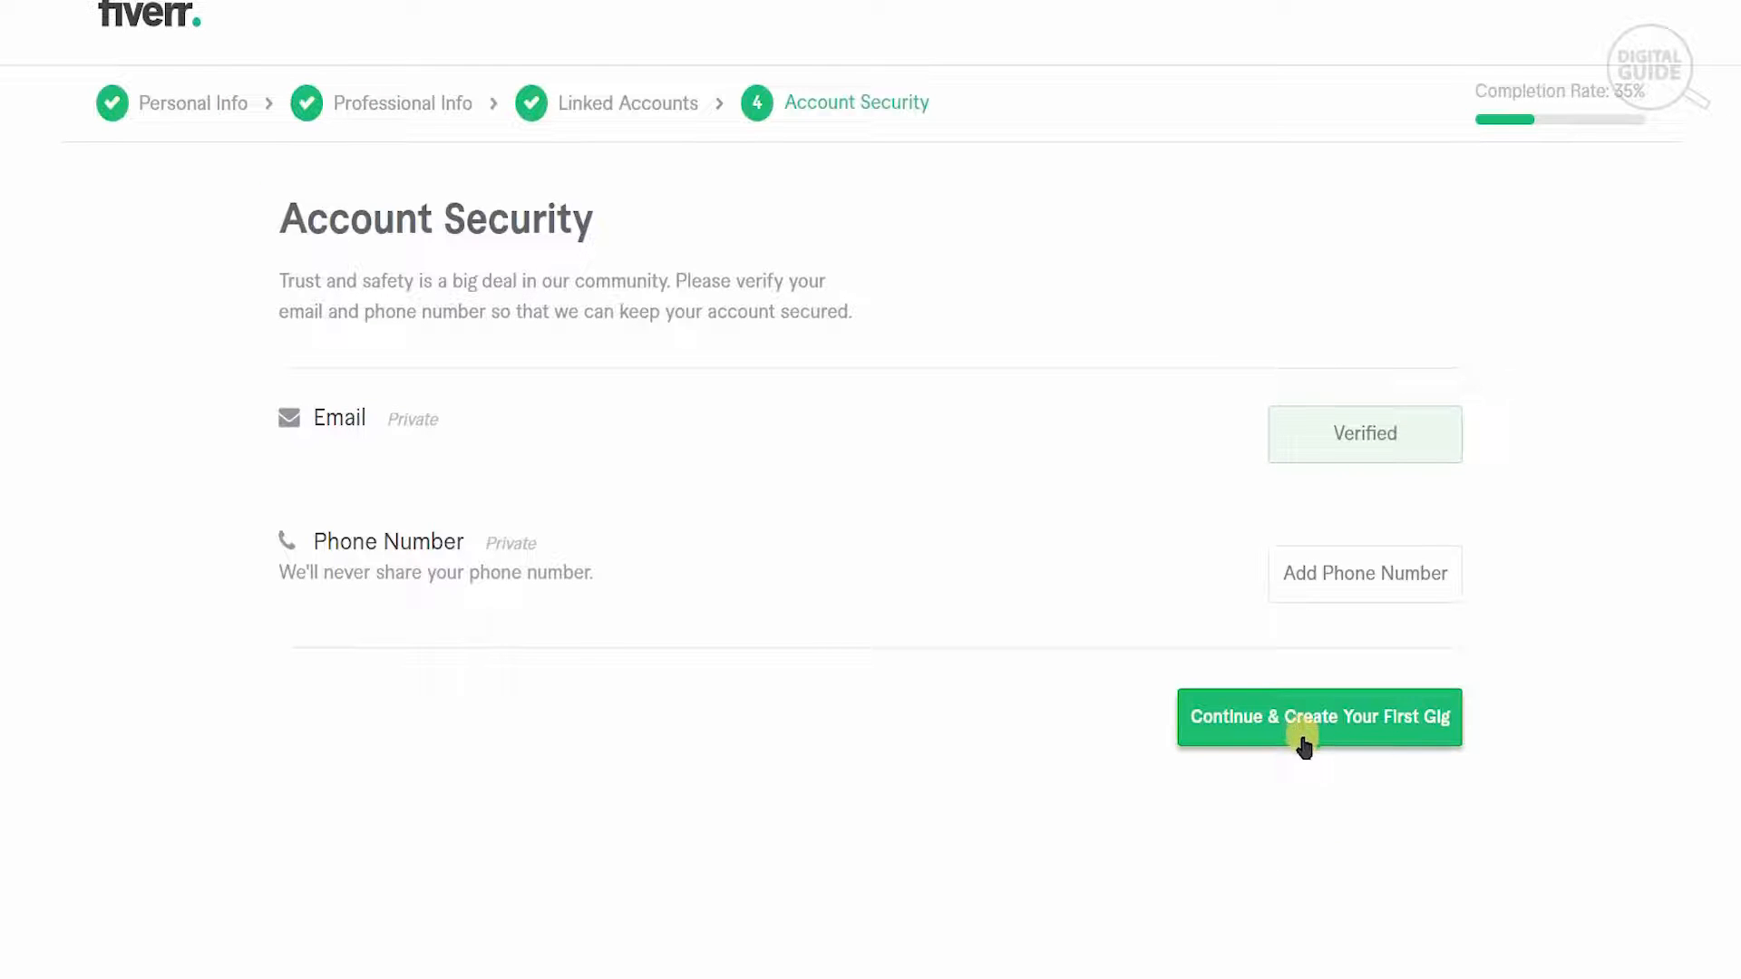
pyautogui.click(1305, 742)
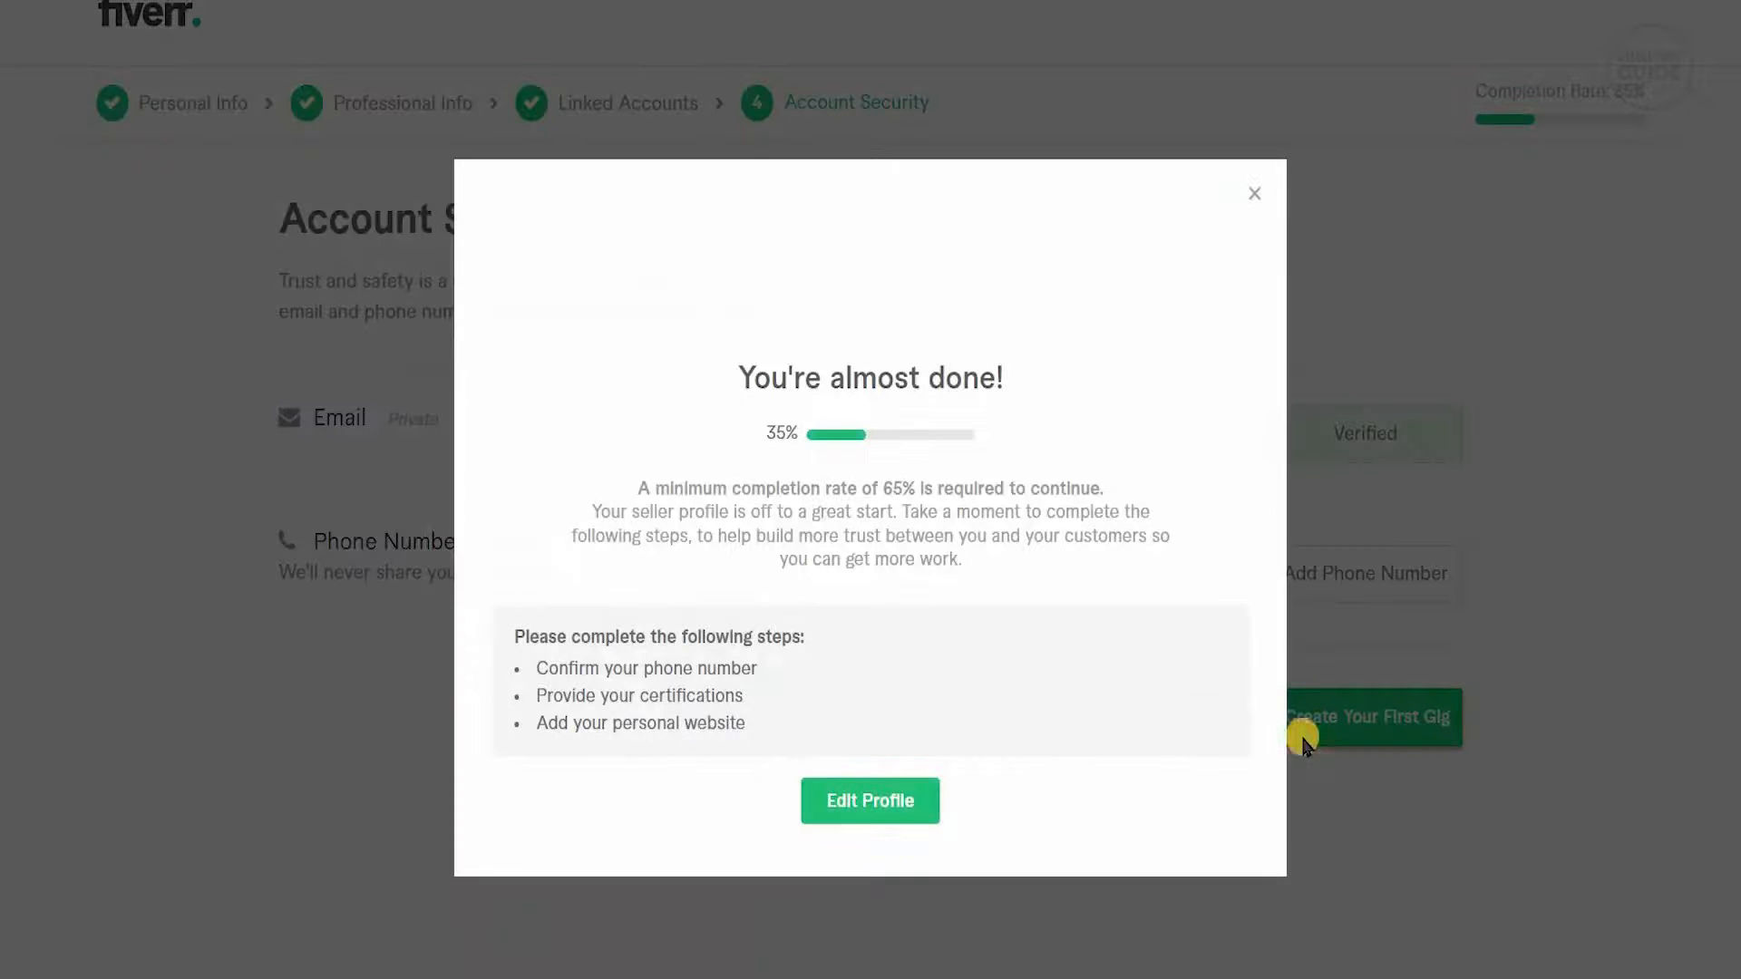
pyautogui.click(891, 791)
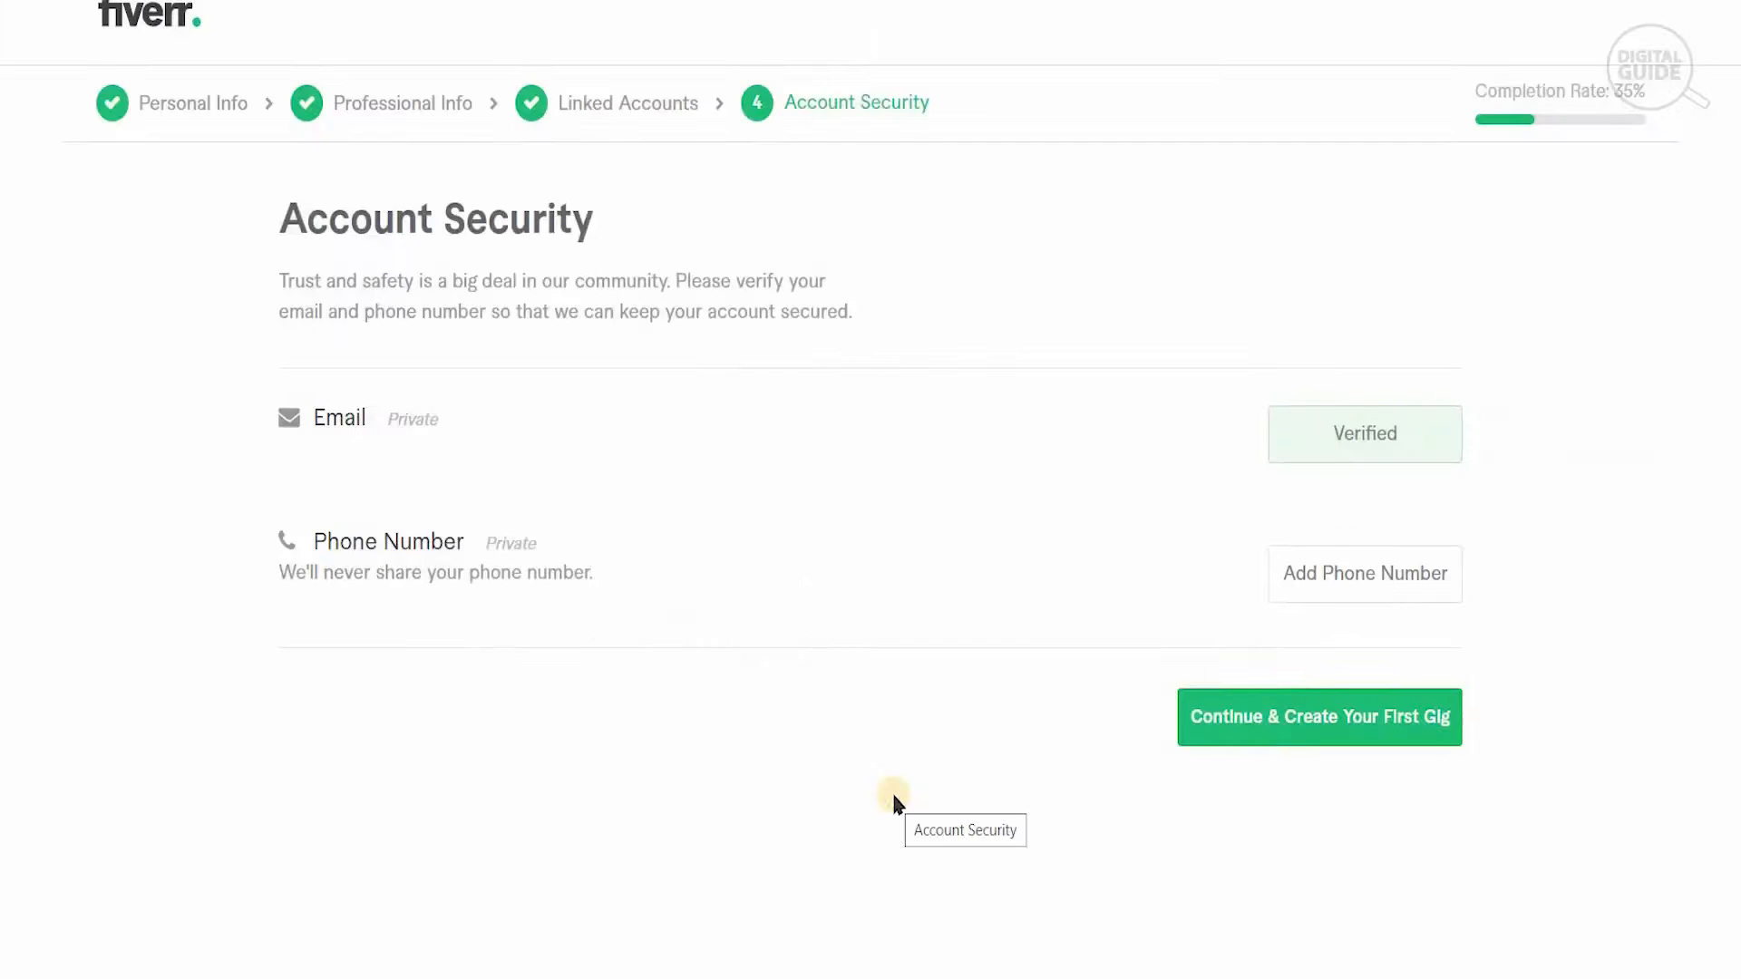
pyautogui.click(1260, 730)
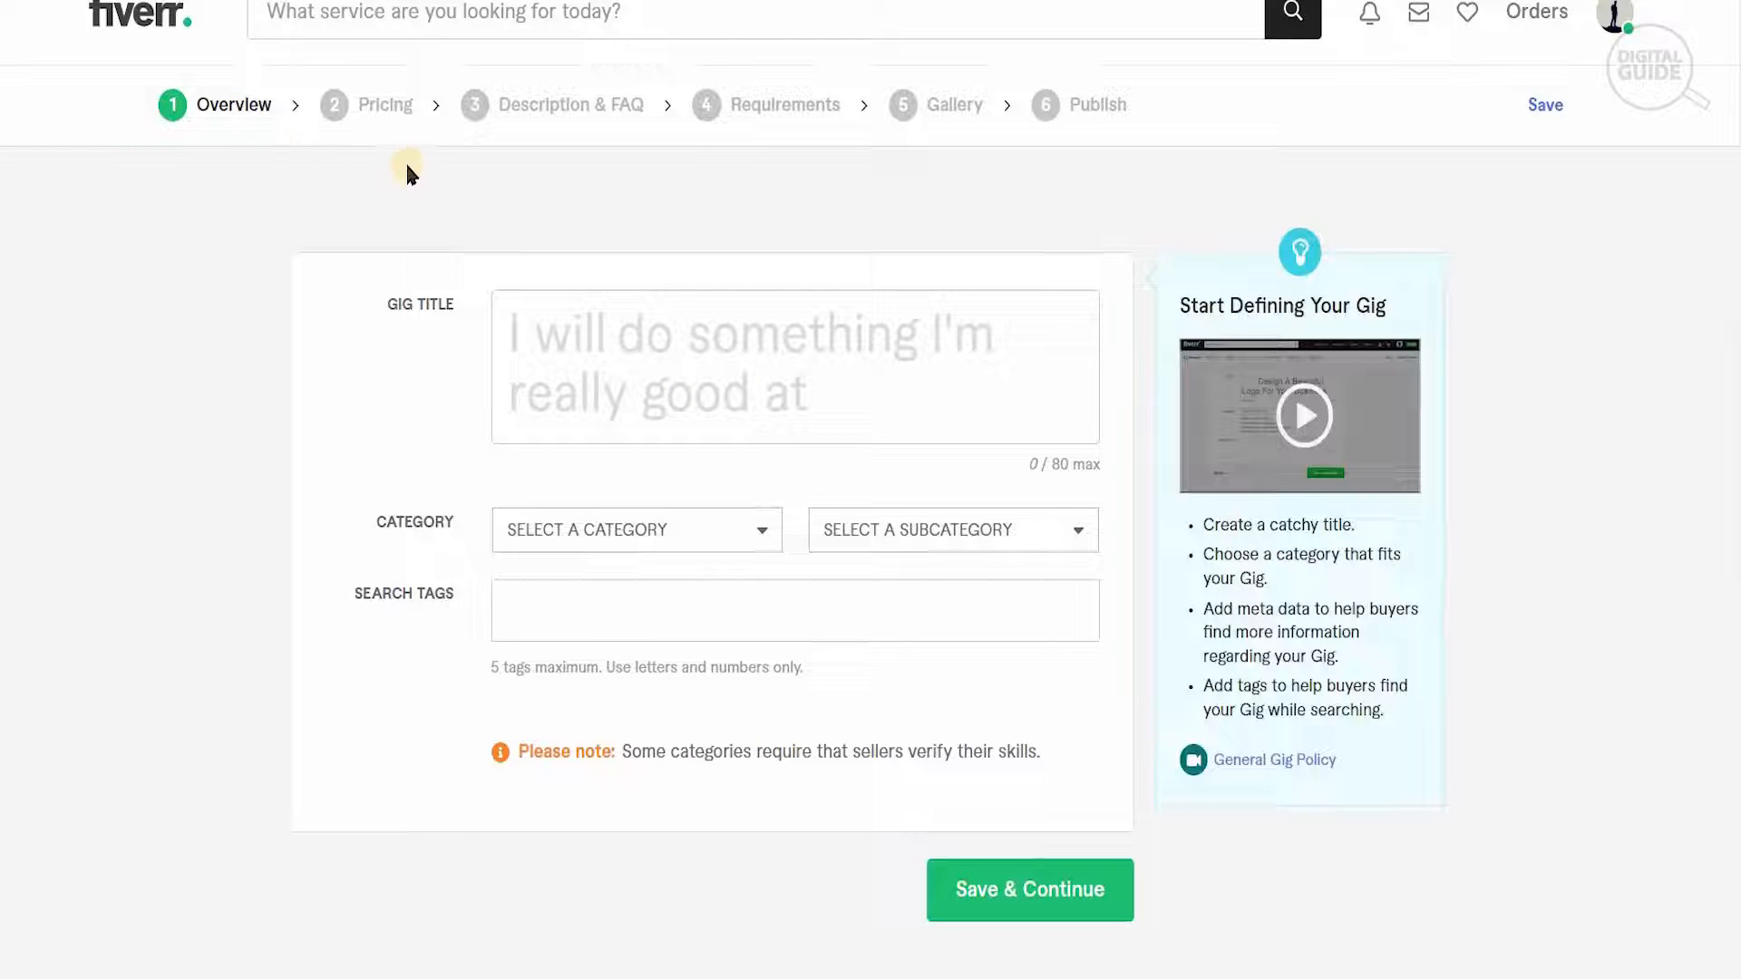
pyautogui.moveTo(581, 147); pyautogui.dragTo(809, 165)
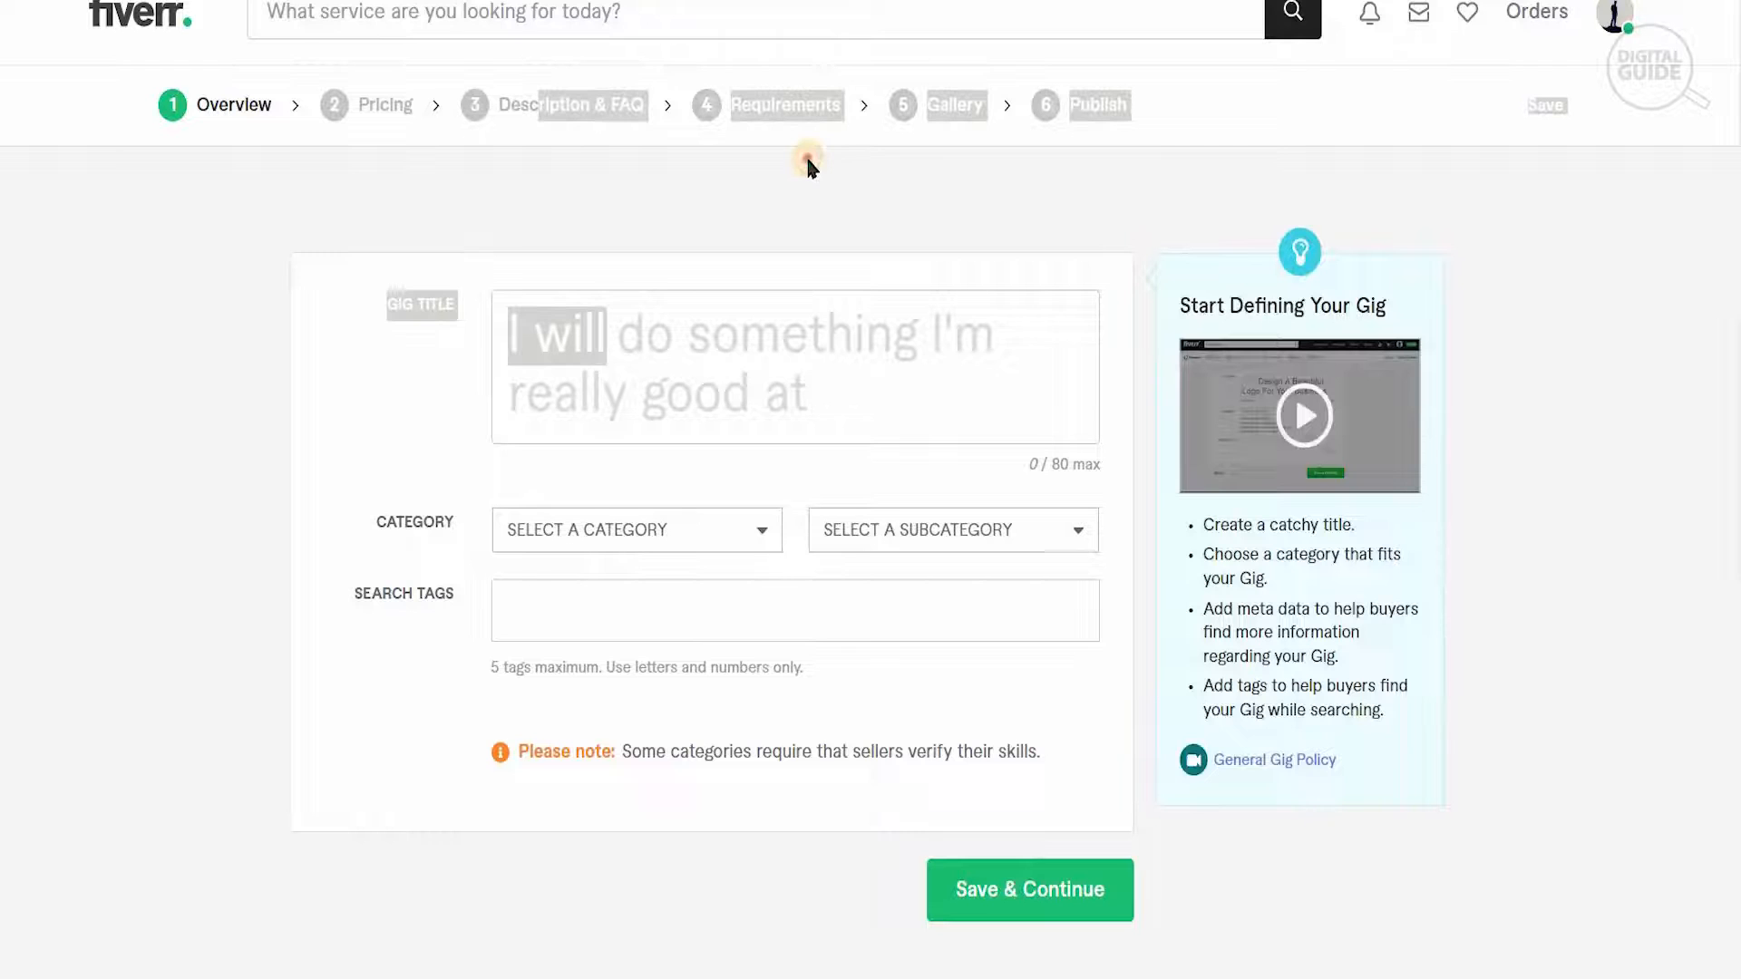
pyautogui.click(1054, 166)
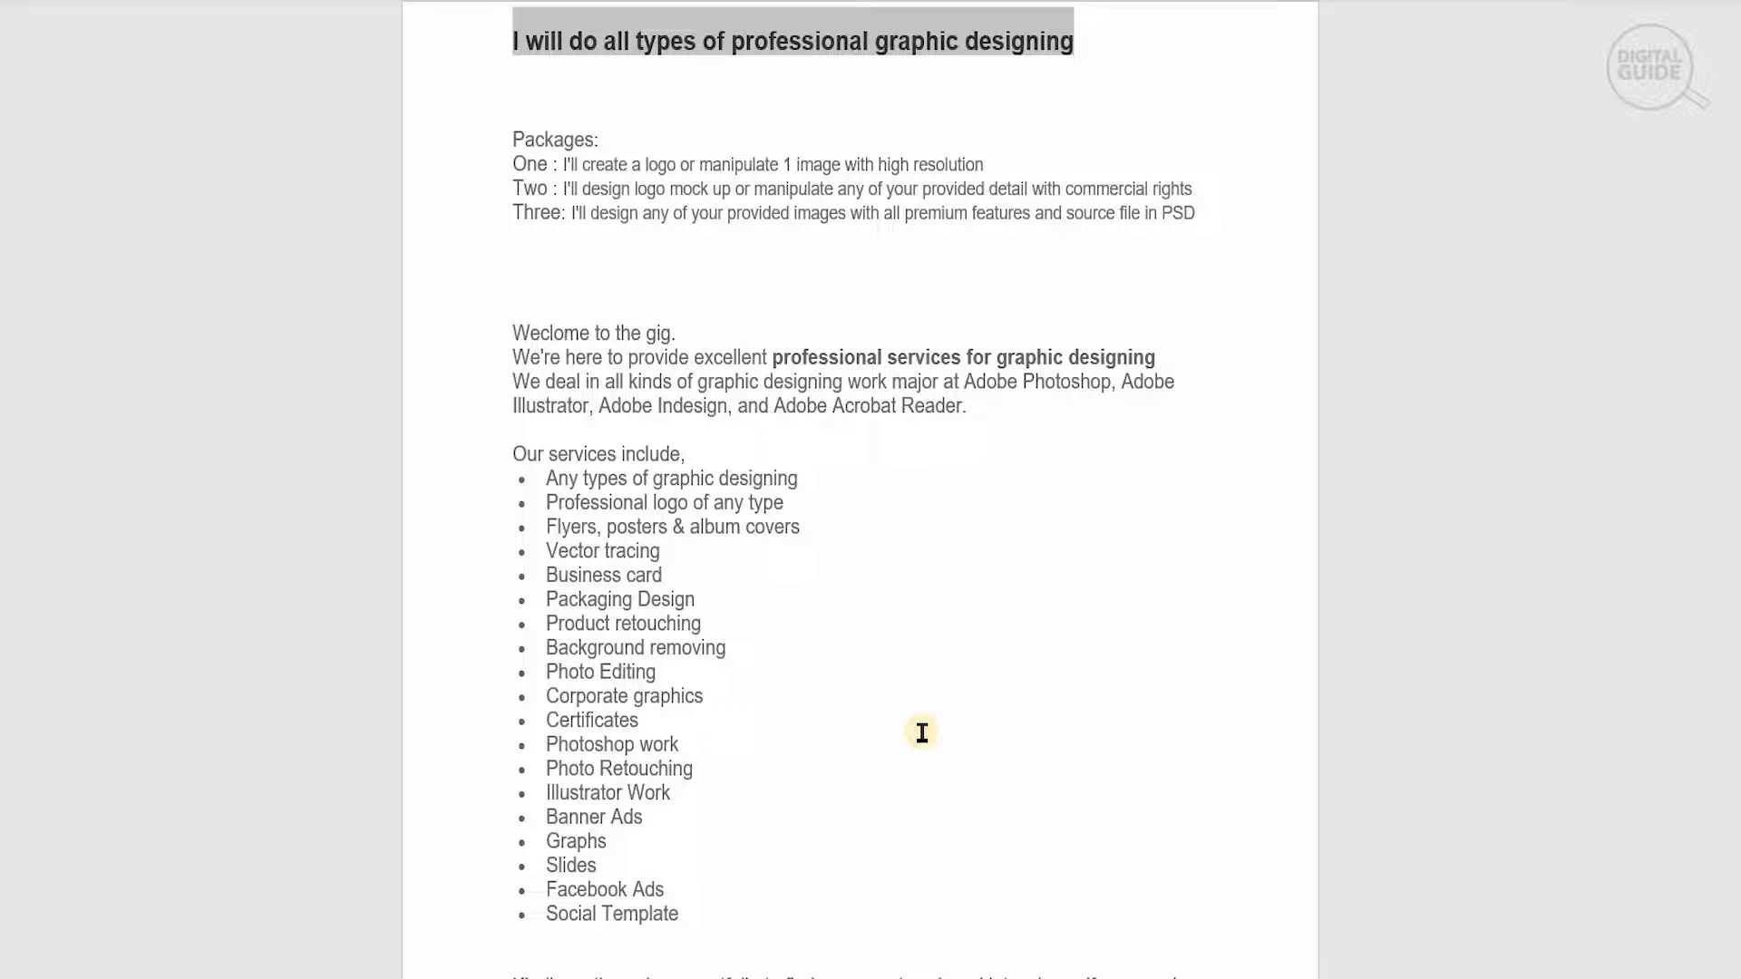
# - Fill in the gig title with the prepared document's heading "I will do all types of professional graphic designing"
pyautogui.moveTo(1739, 310)
pyautogui.mouseDown()
pyautogui.moveTo(1739, 400)
pyautogui.moveTo(1739, 311)
pyautogui.mouseUp()
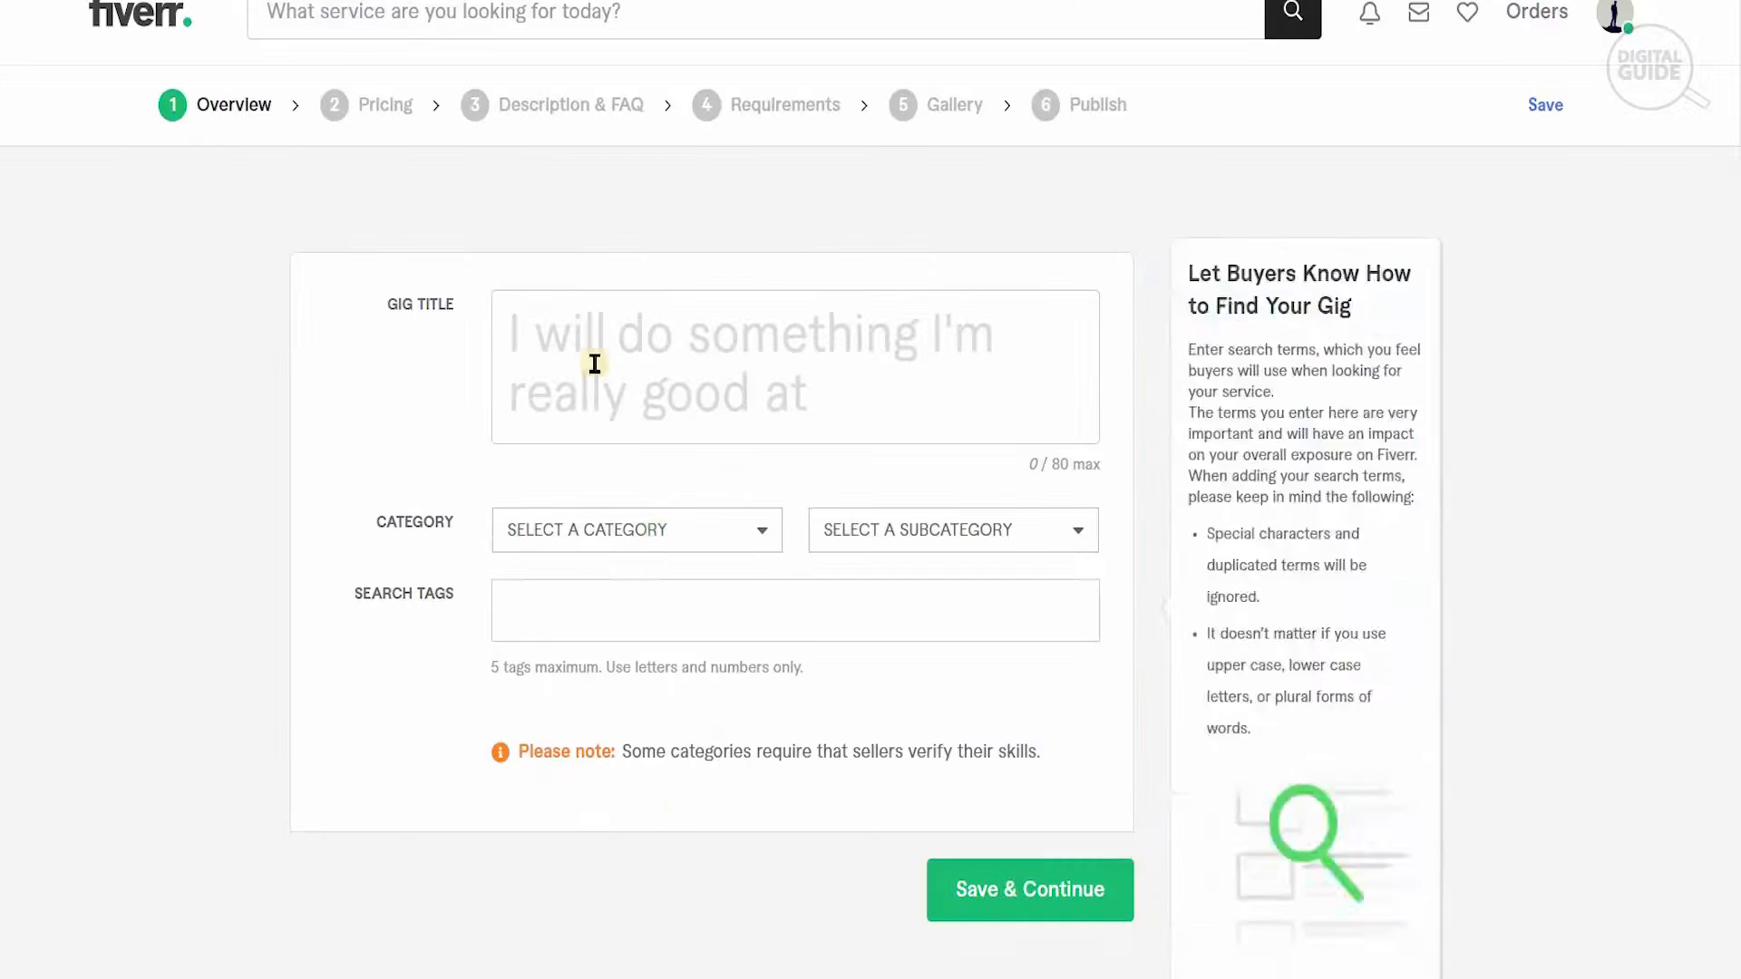
pyautogui.click(580, 320)
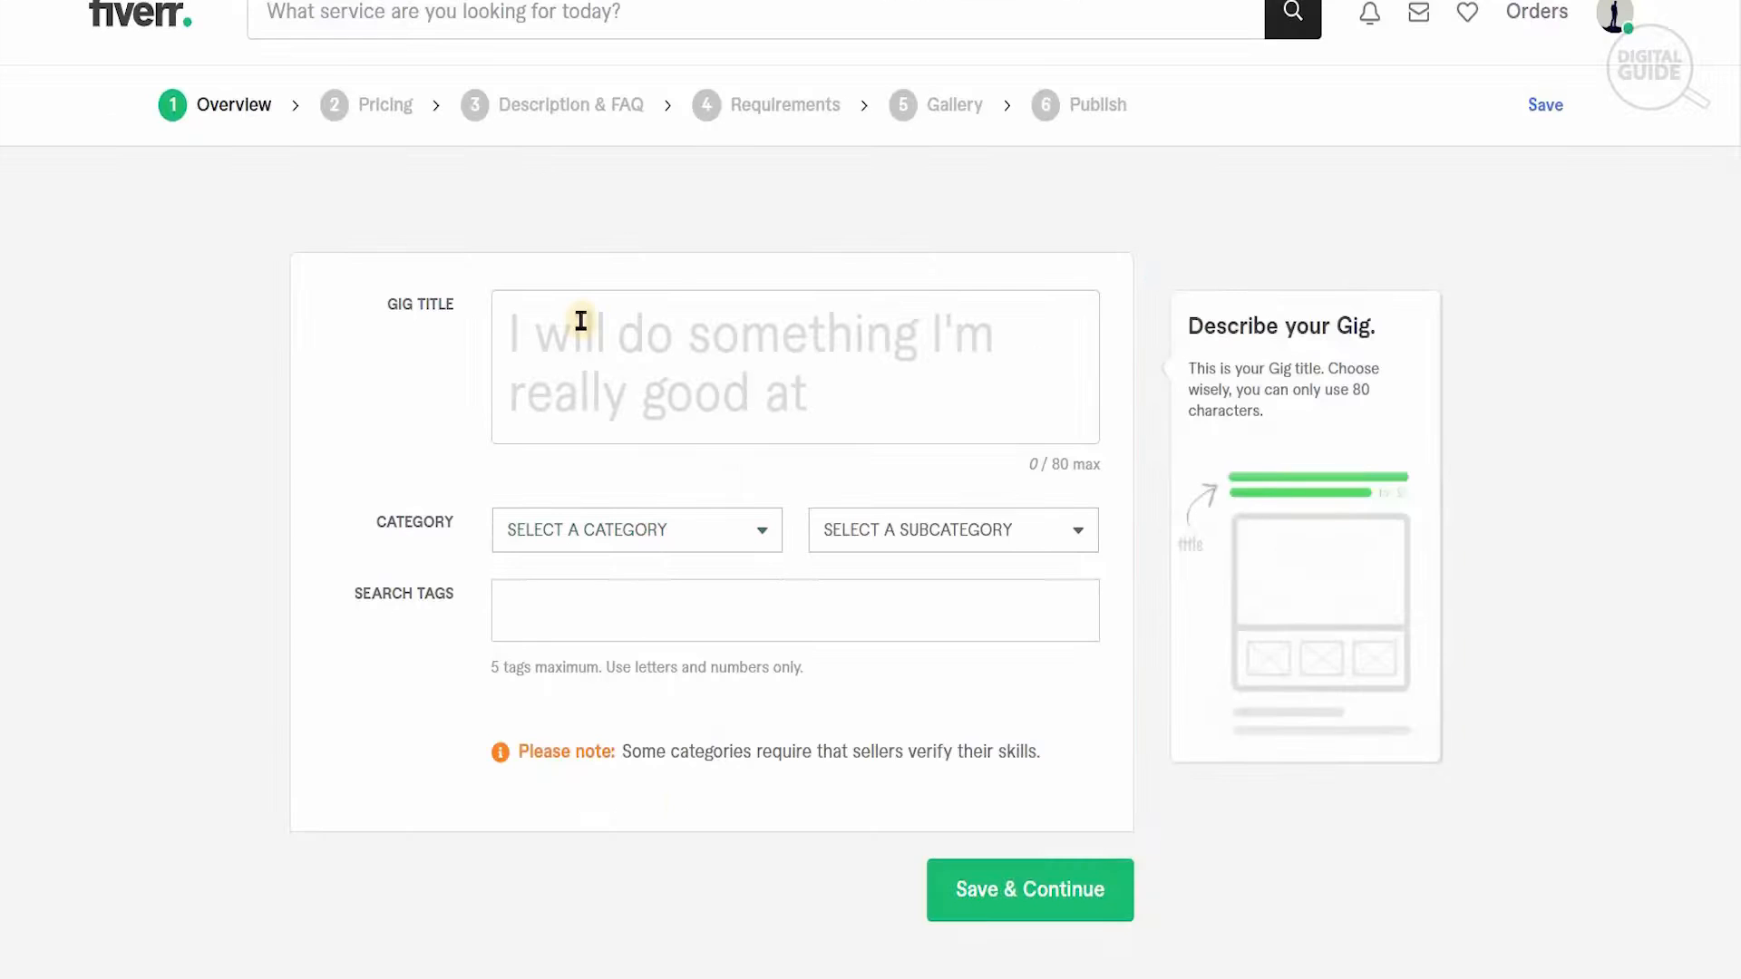
pyautogui.hotkey('ctrl', 'v')
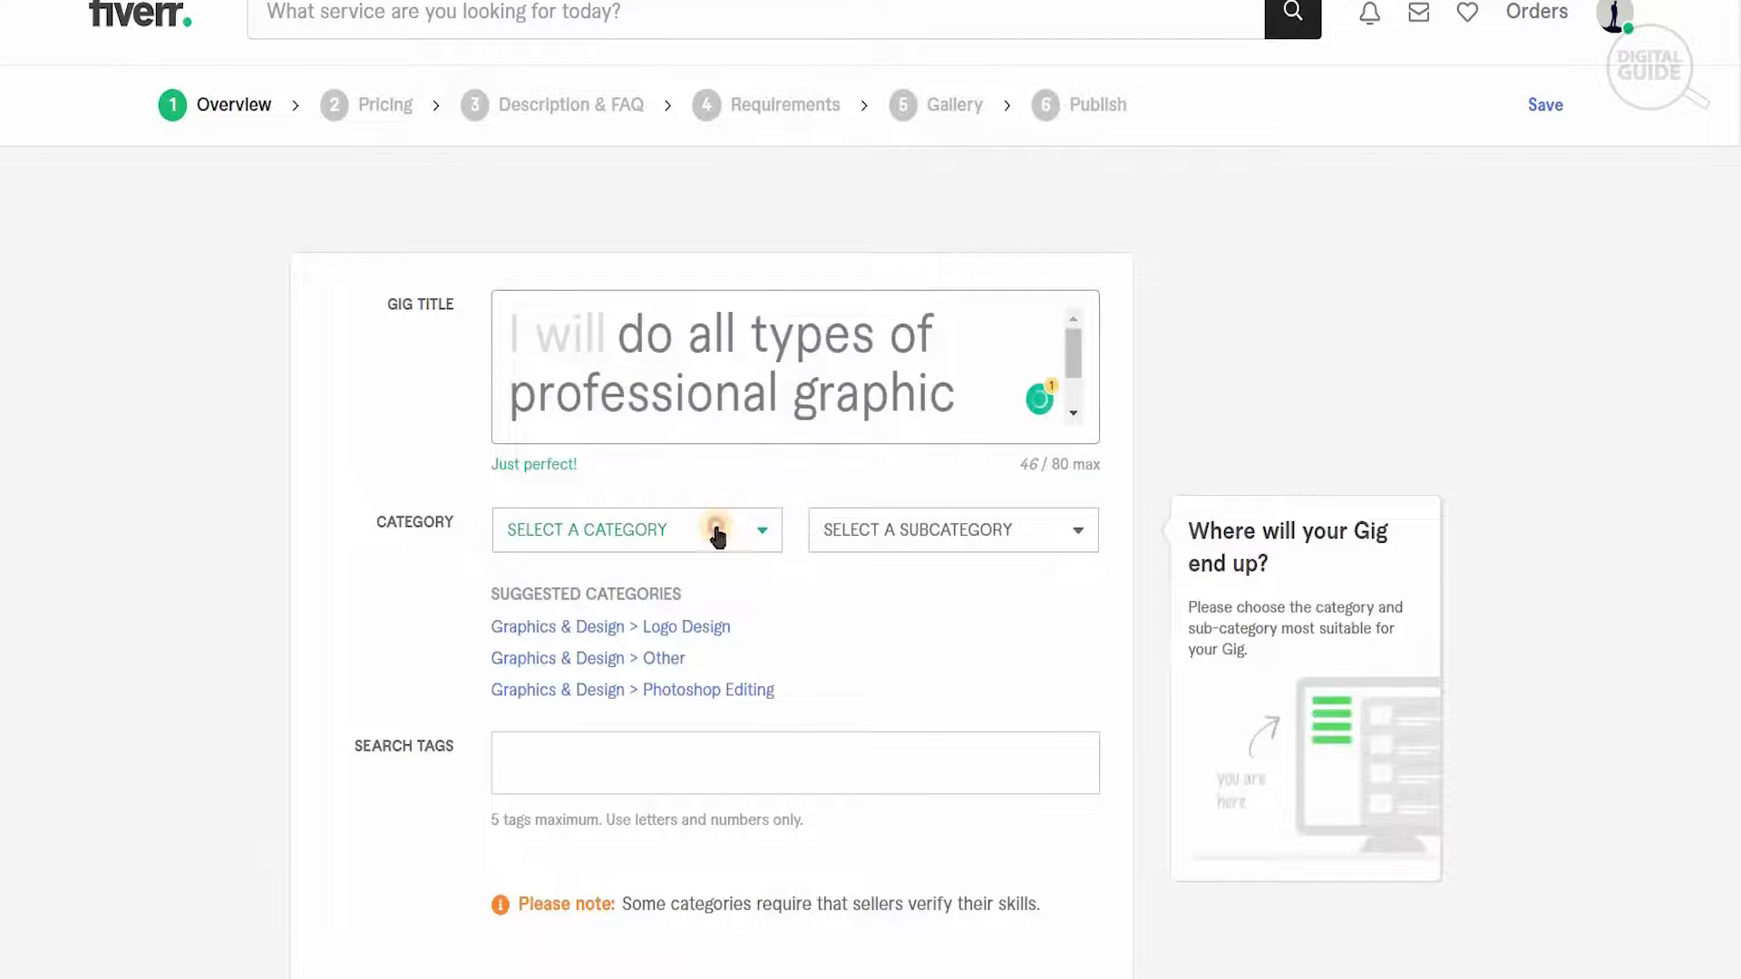
# - Set the gig category to Graphics & Design with the Logo Design subcategory, and choose Hand-drawn as the logo style
pyautogui.click(713, 530)
pyautogui.click(699, 544)
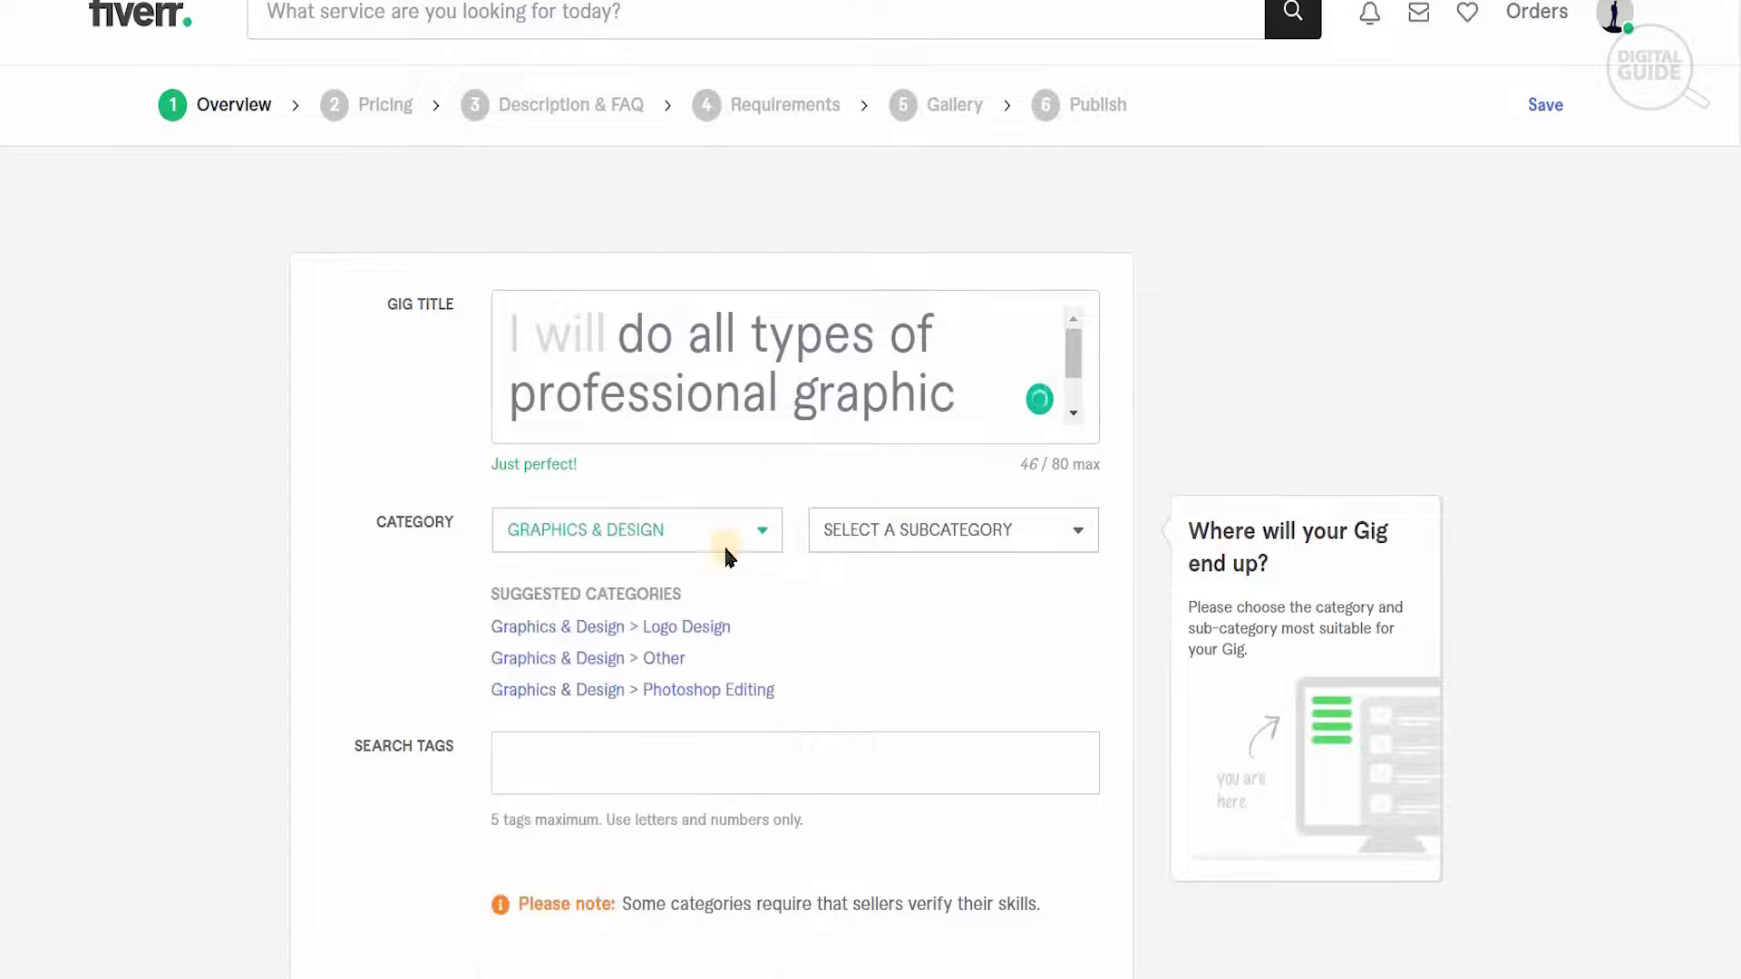
pyautogui.click(916, 540)
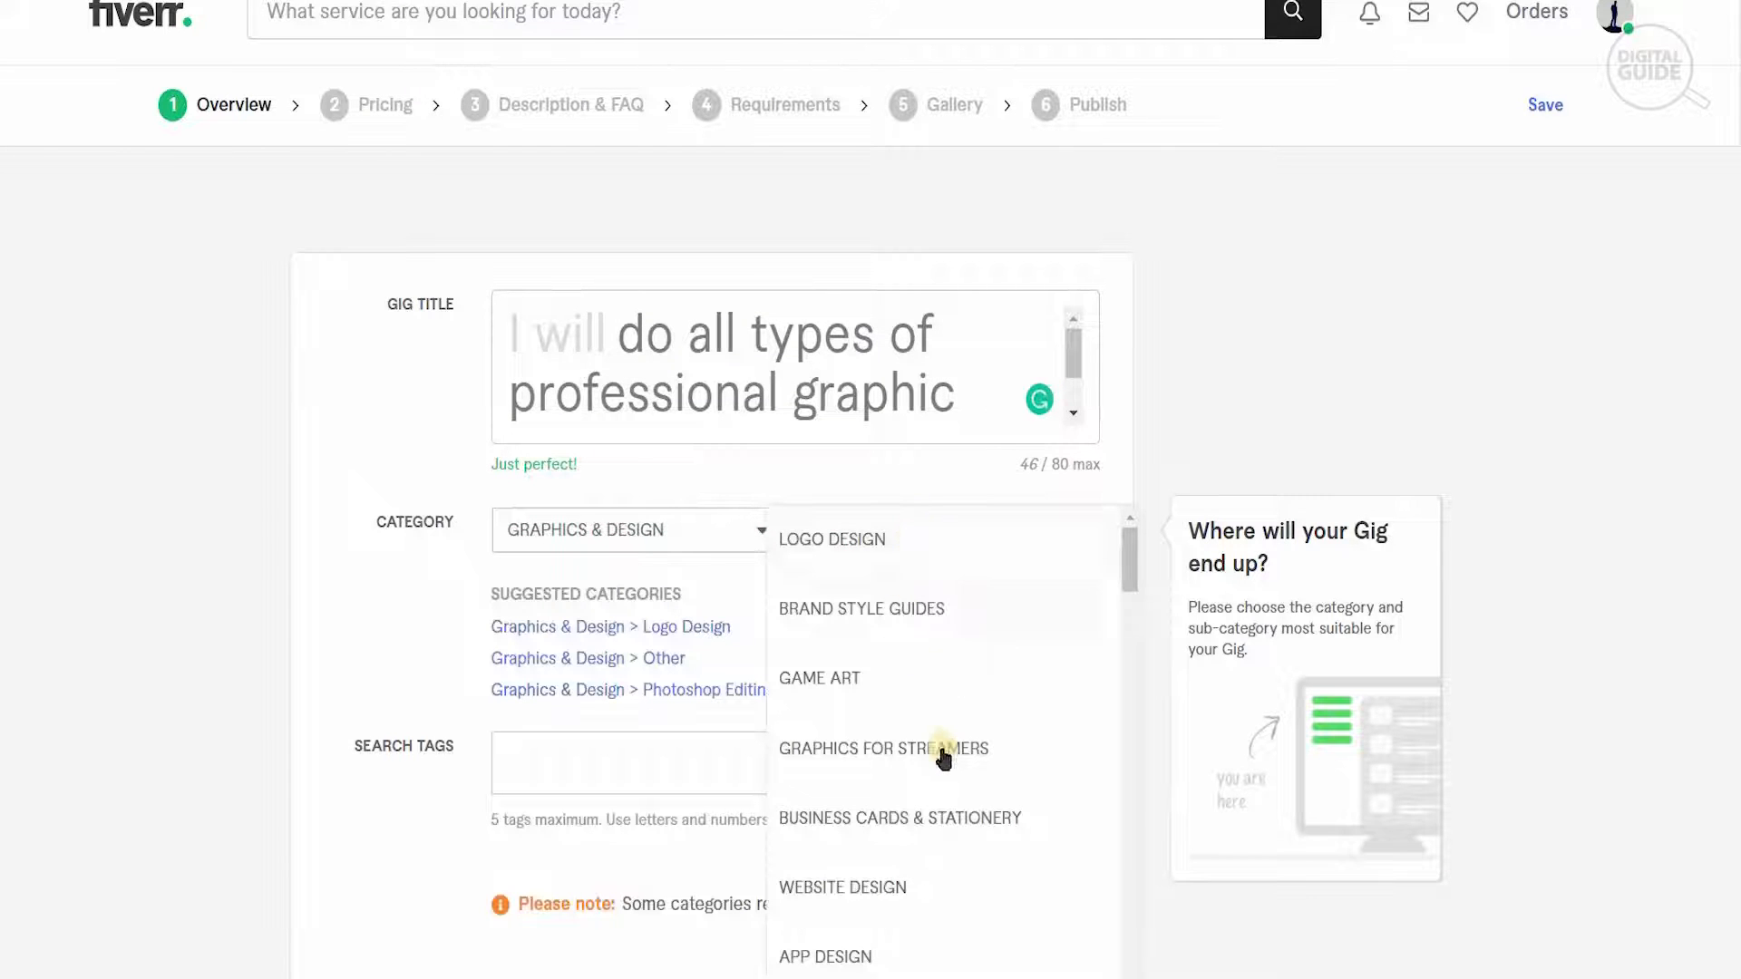
pyautogui.click(893, 681)
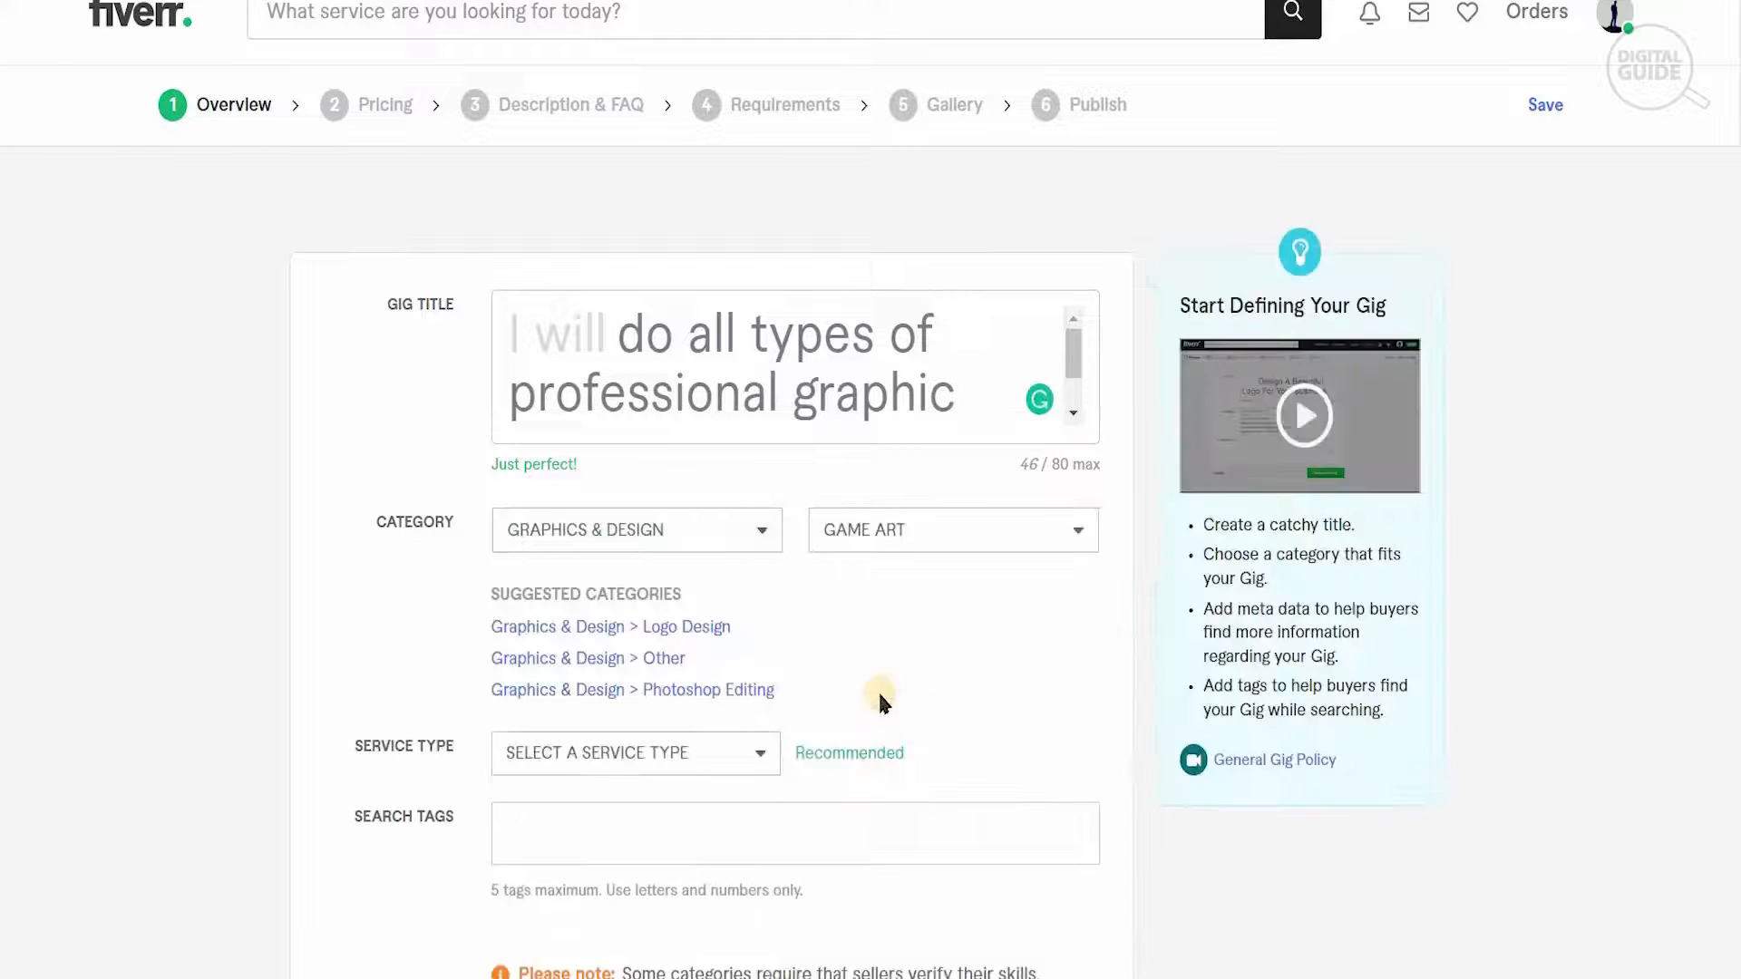
pyautogui.click(699, 760)
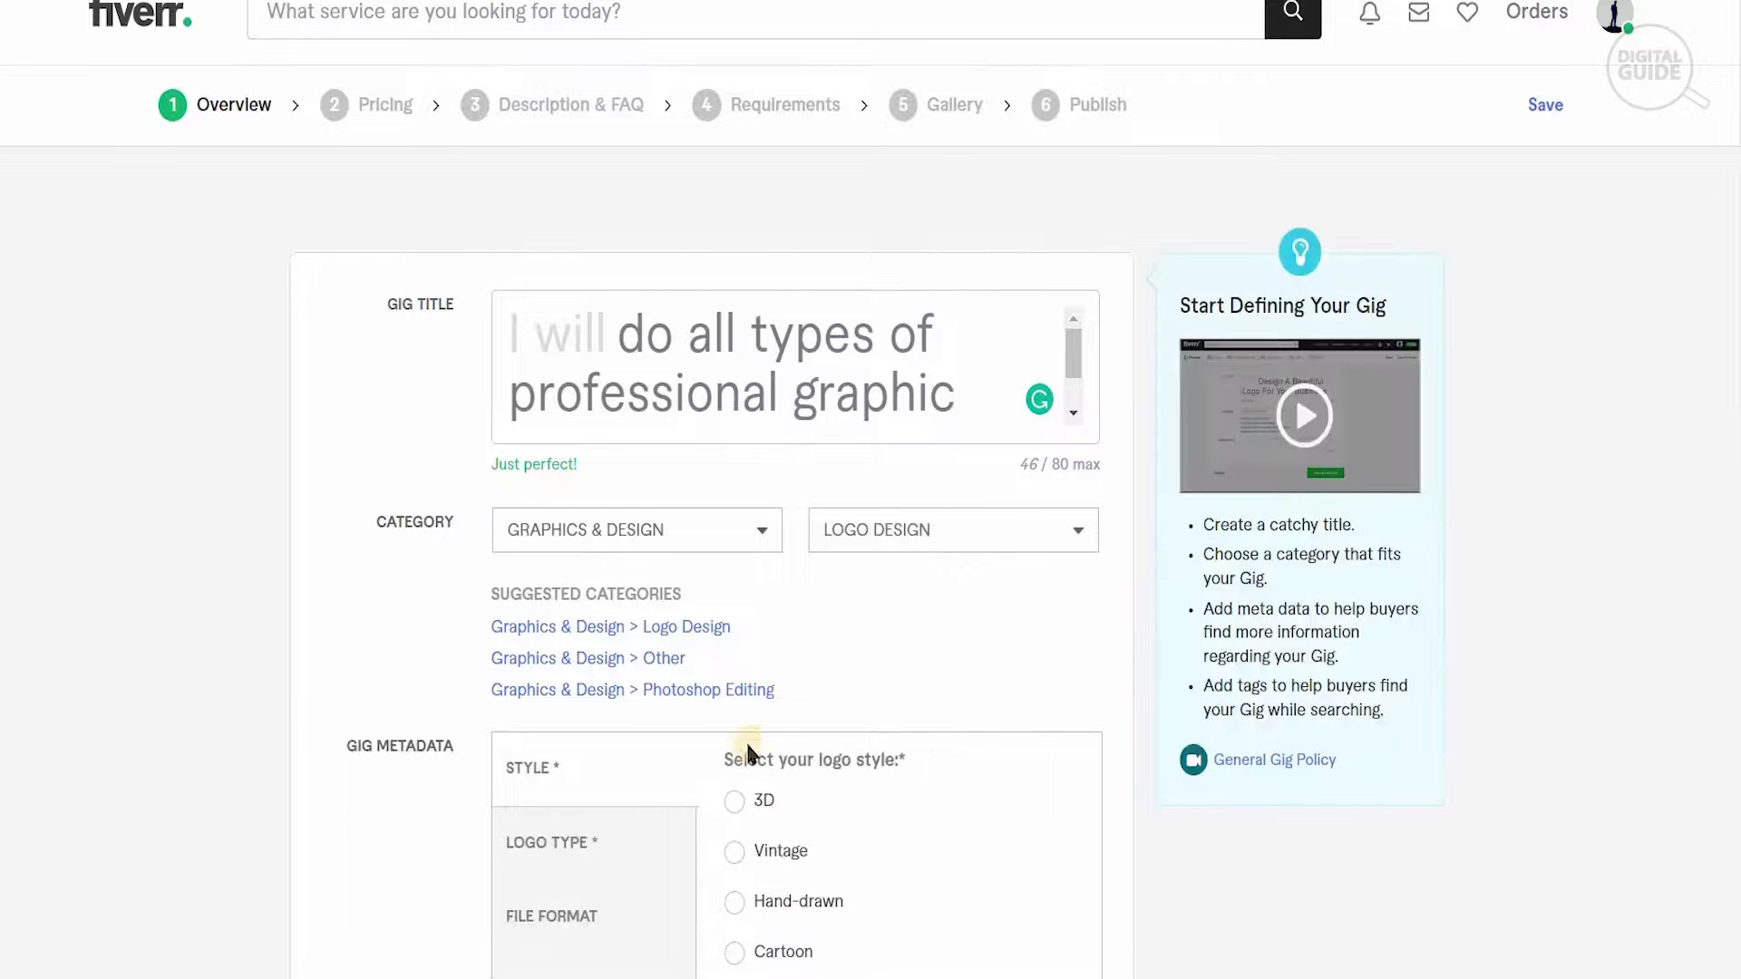
pyautogui.scroll(-5, 1099, 509)
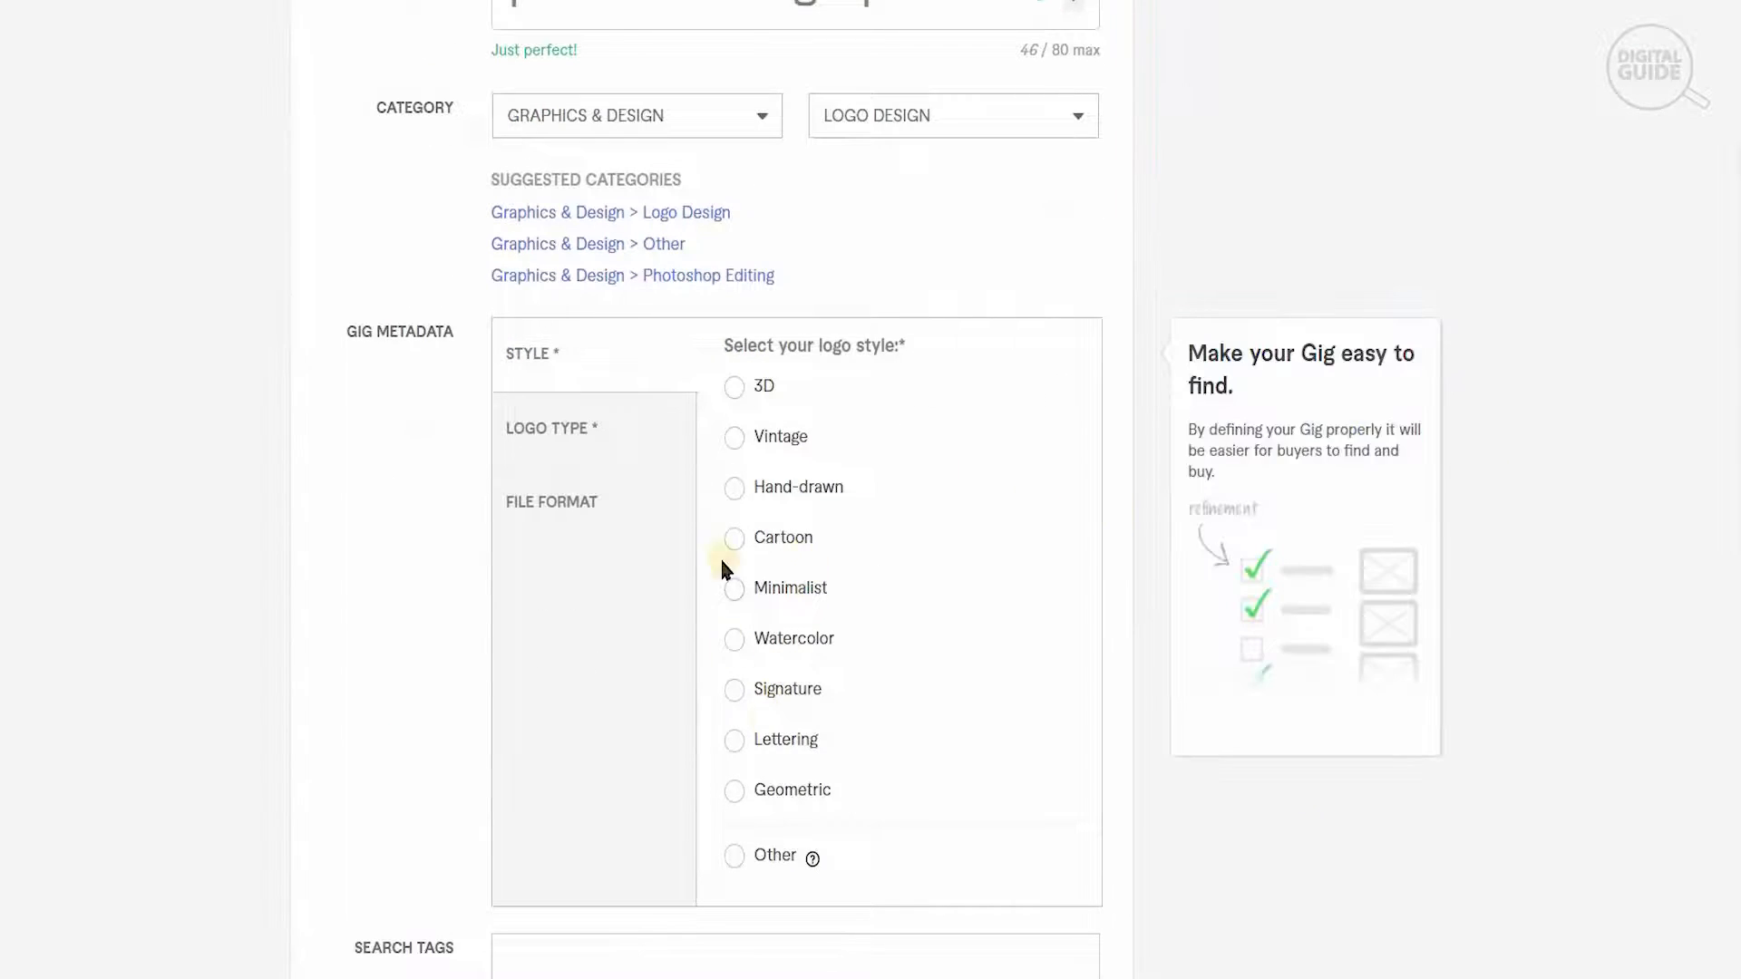
pyautogui.click(735, 490)
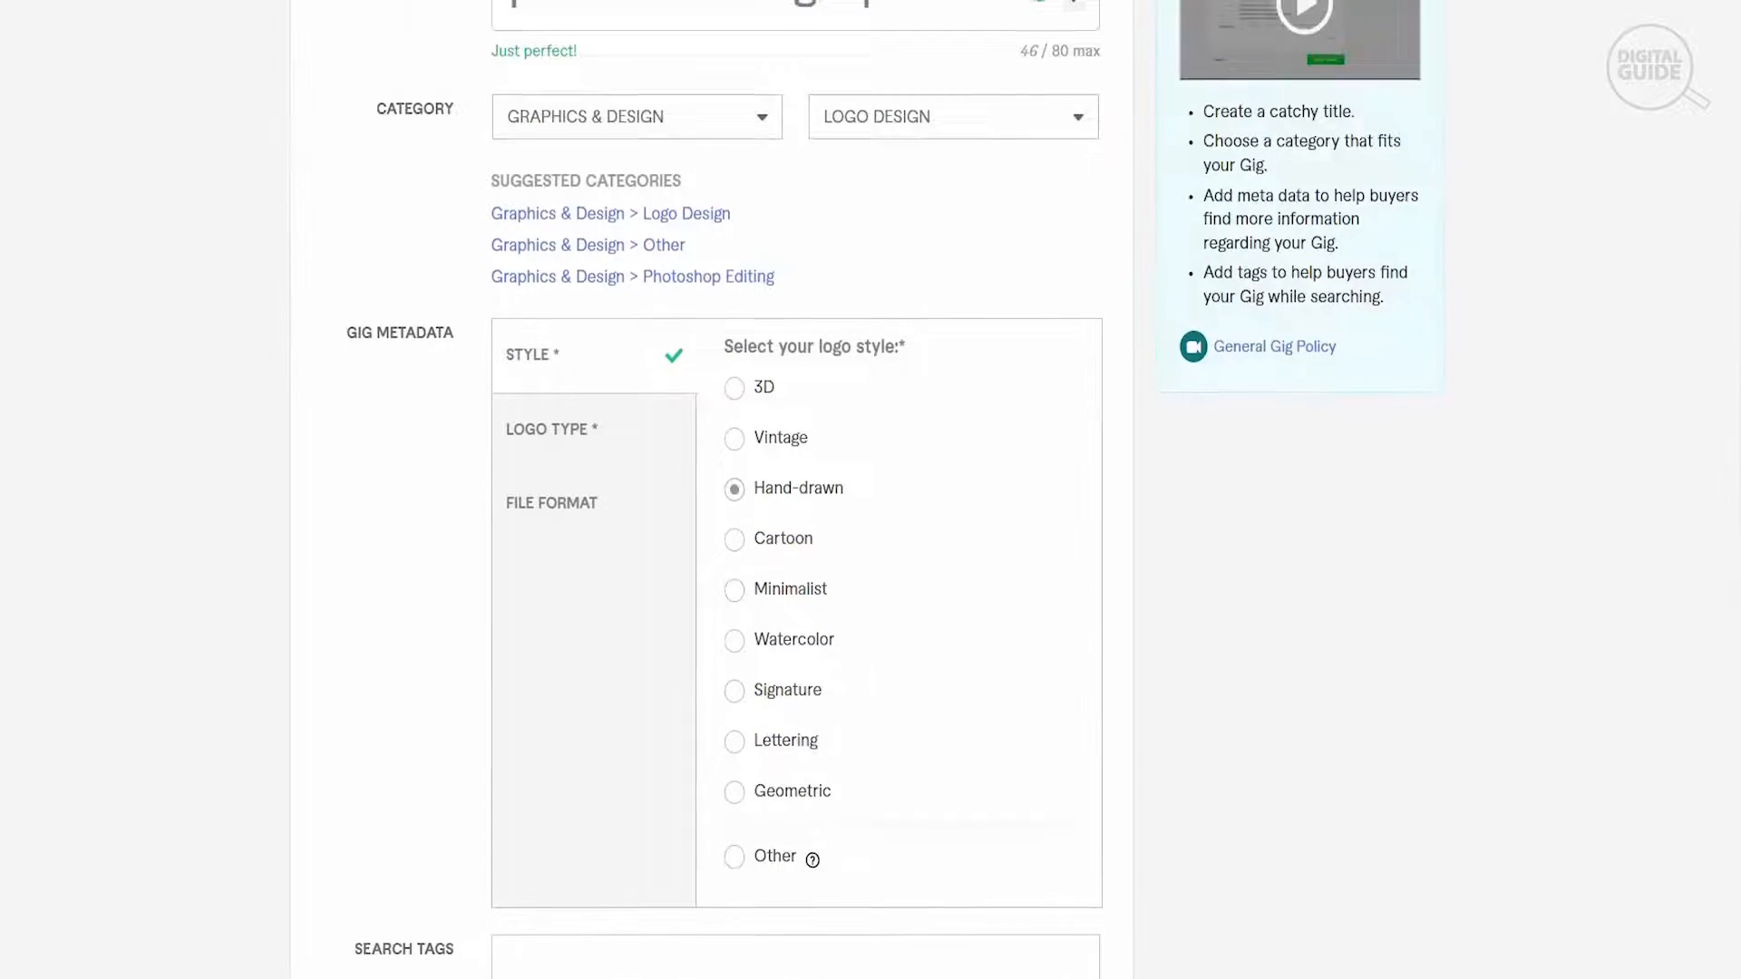
# - Add the search tags Logo Animation, Company Logo, Banner Design and Blog Design to the gig
pyautogui.scroll(-4, 998, 712)
pyautogui.click(859, 615)
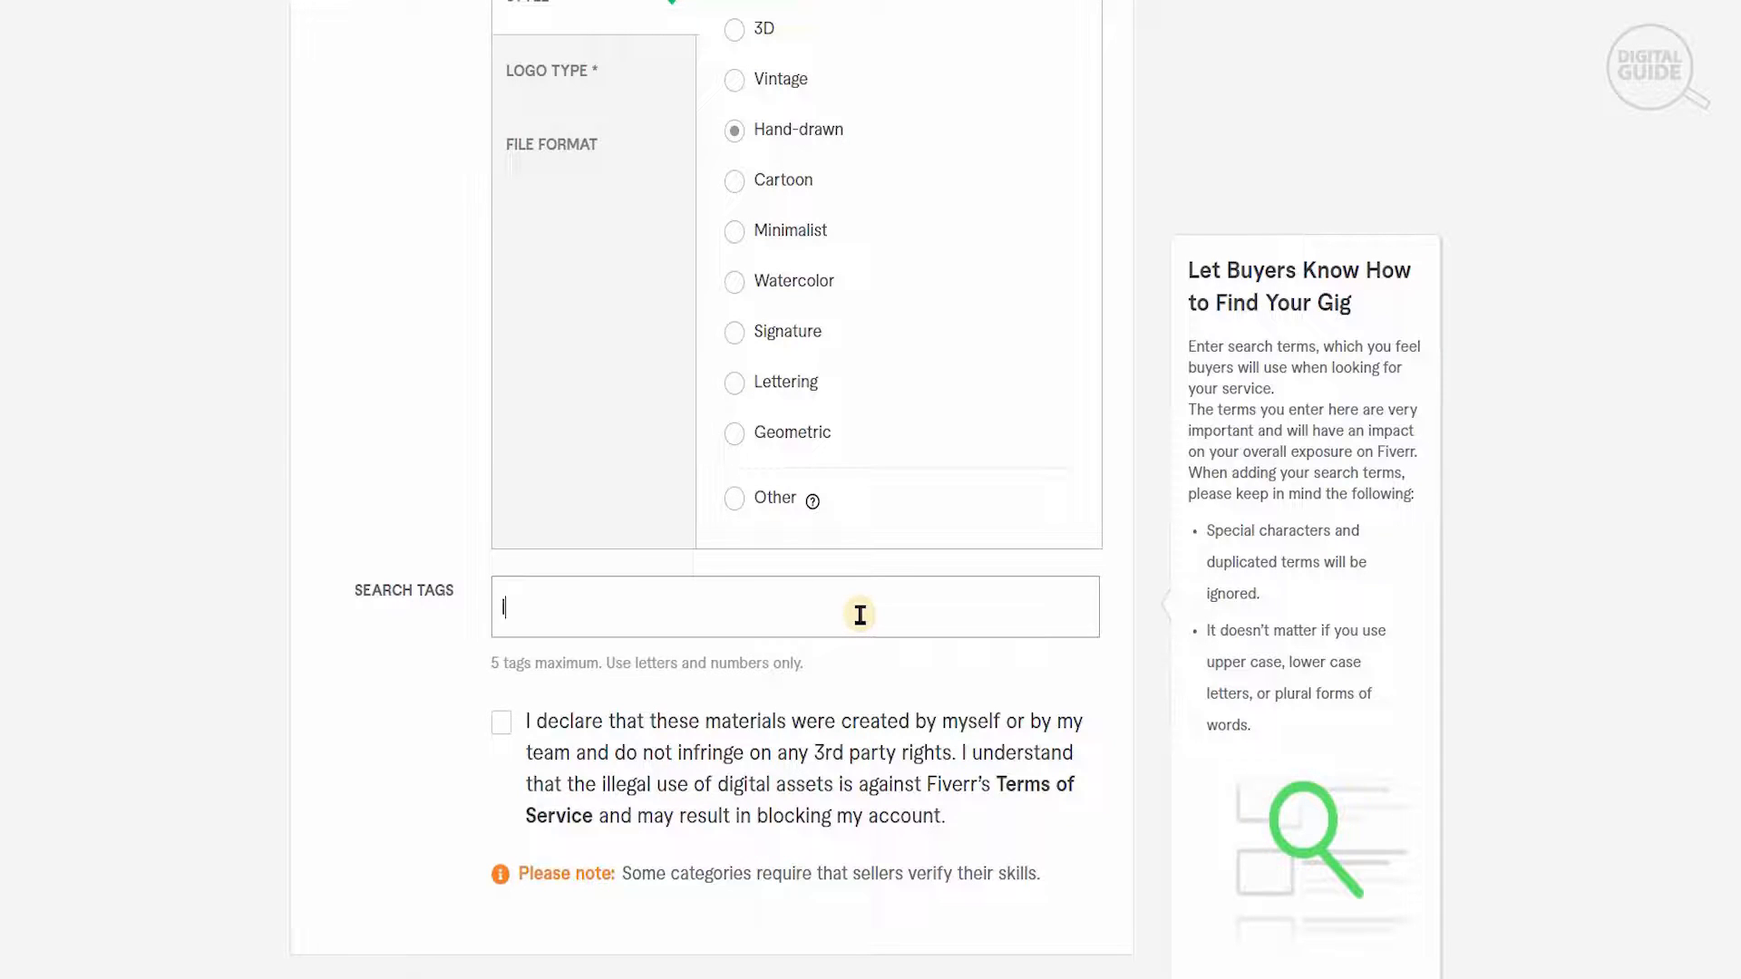
pyautogui.write('logo')
pyautogui.click(710, 654)
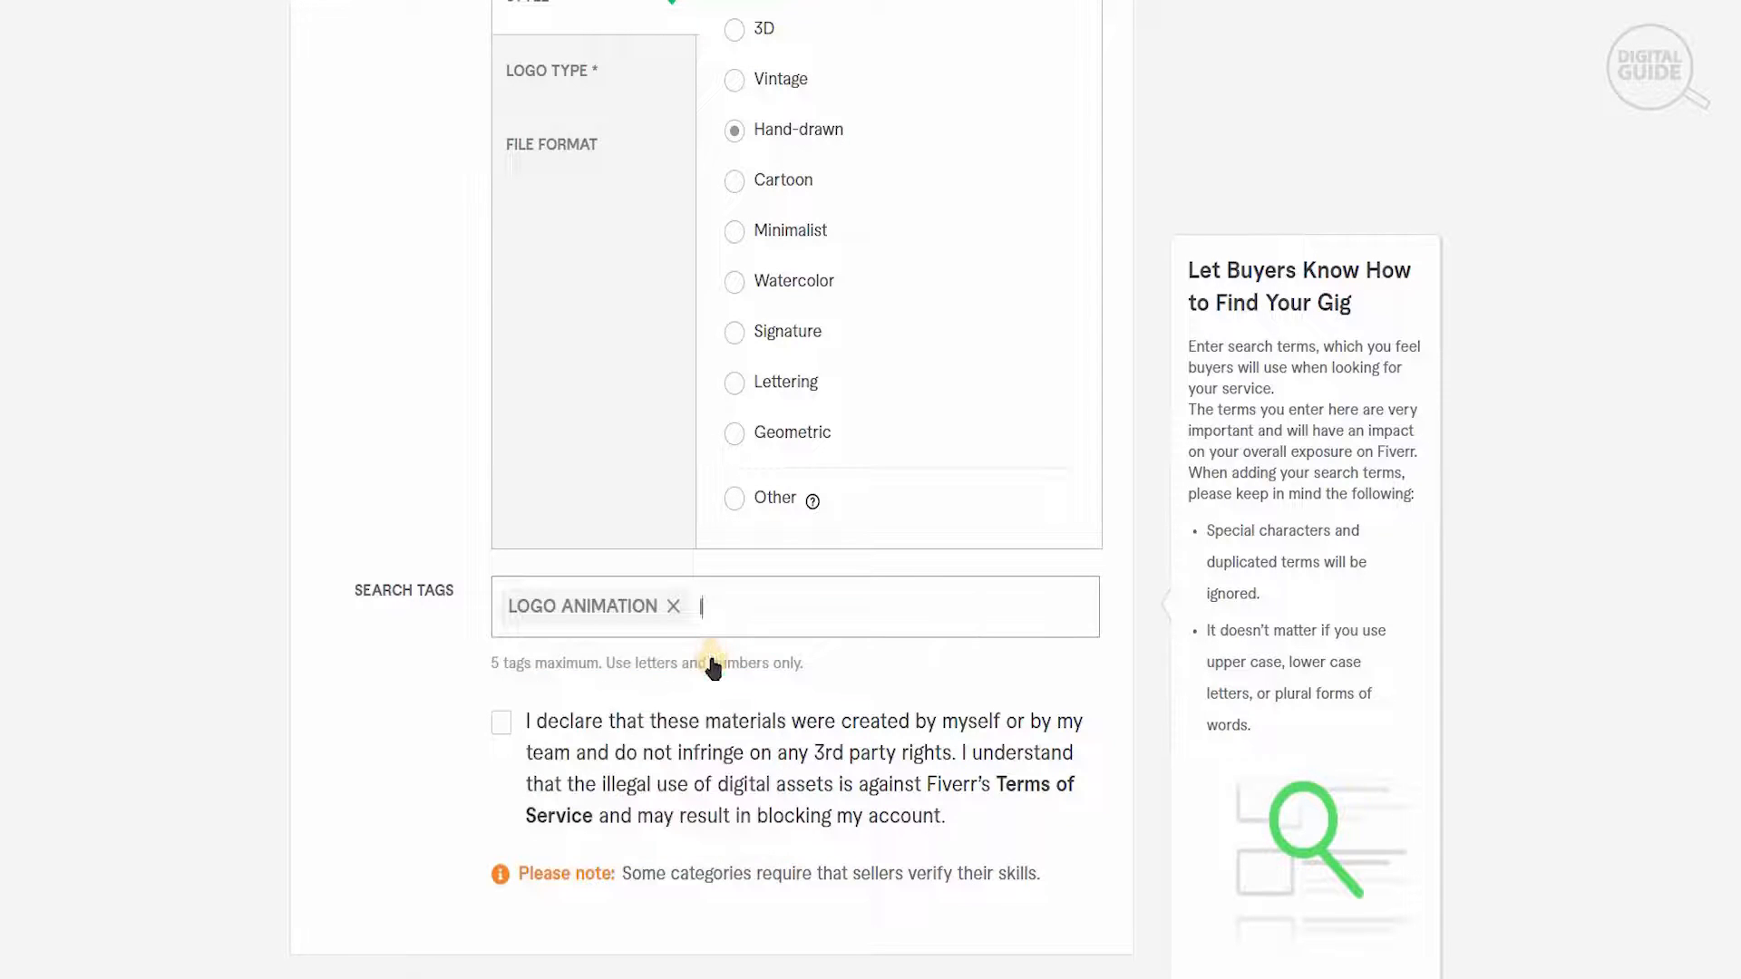
pyautogui.write('logo')
pyautogui.click(767, 698)
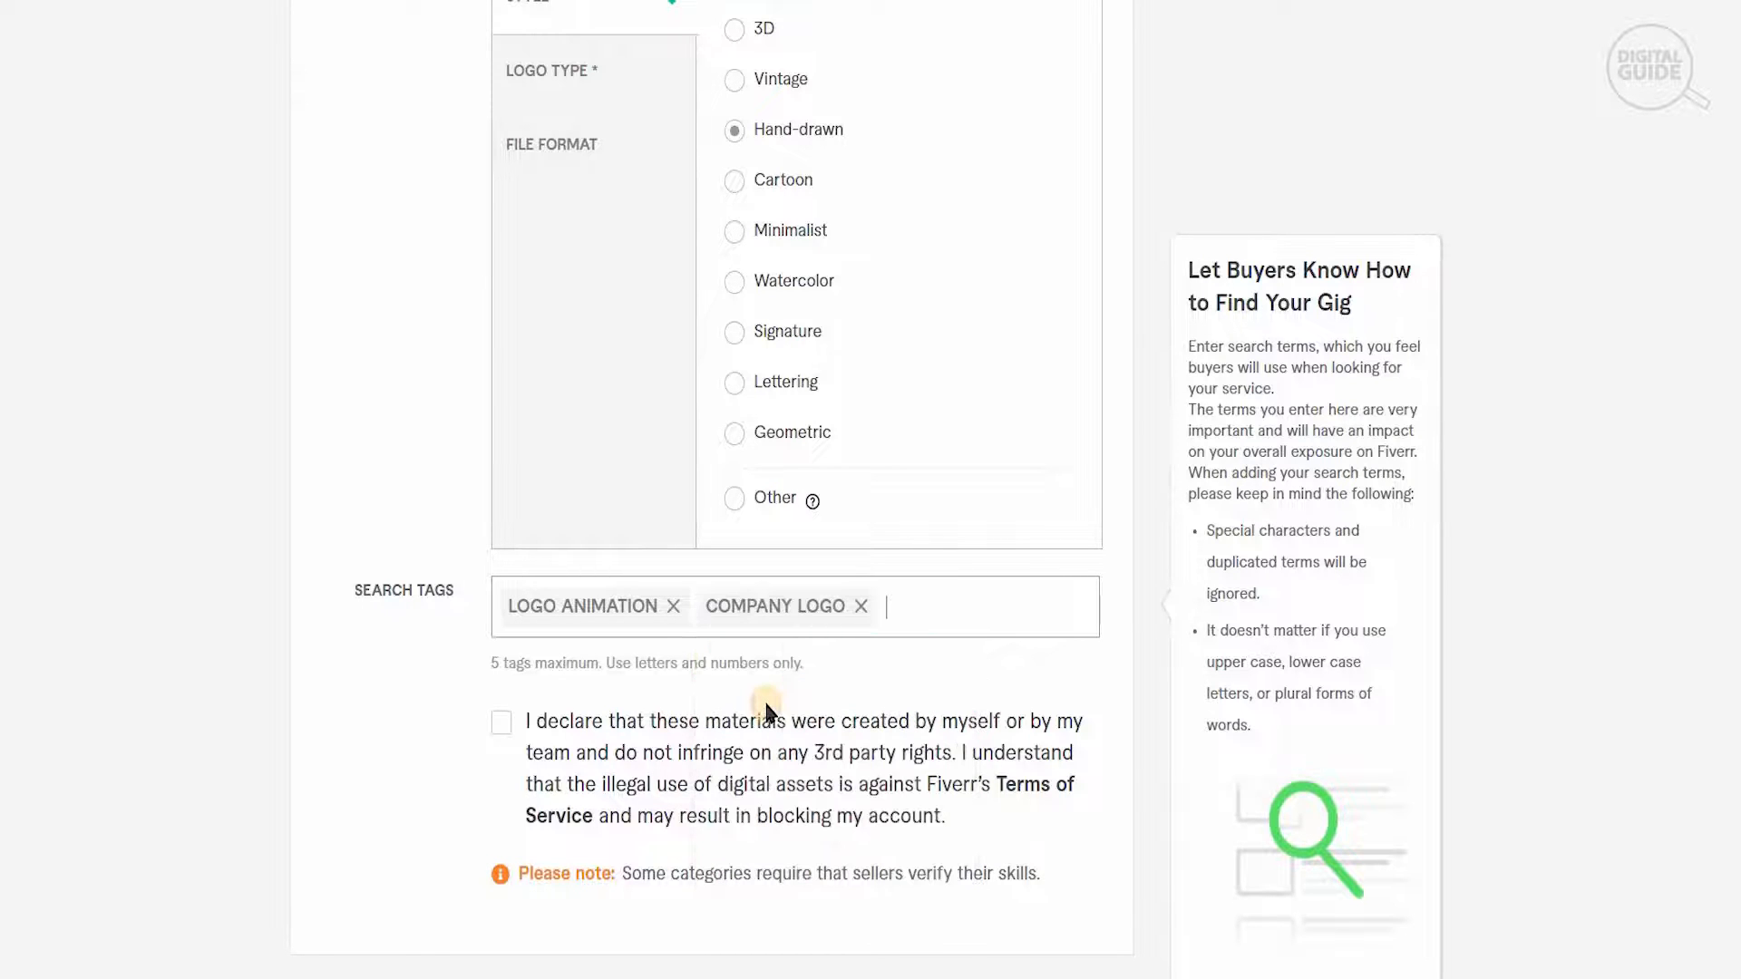
pyautogui.write('des')
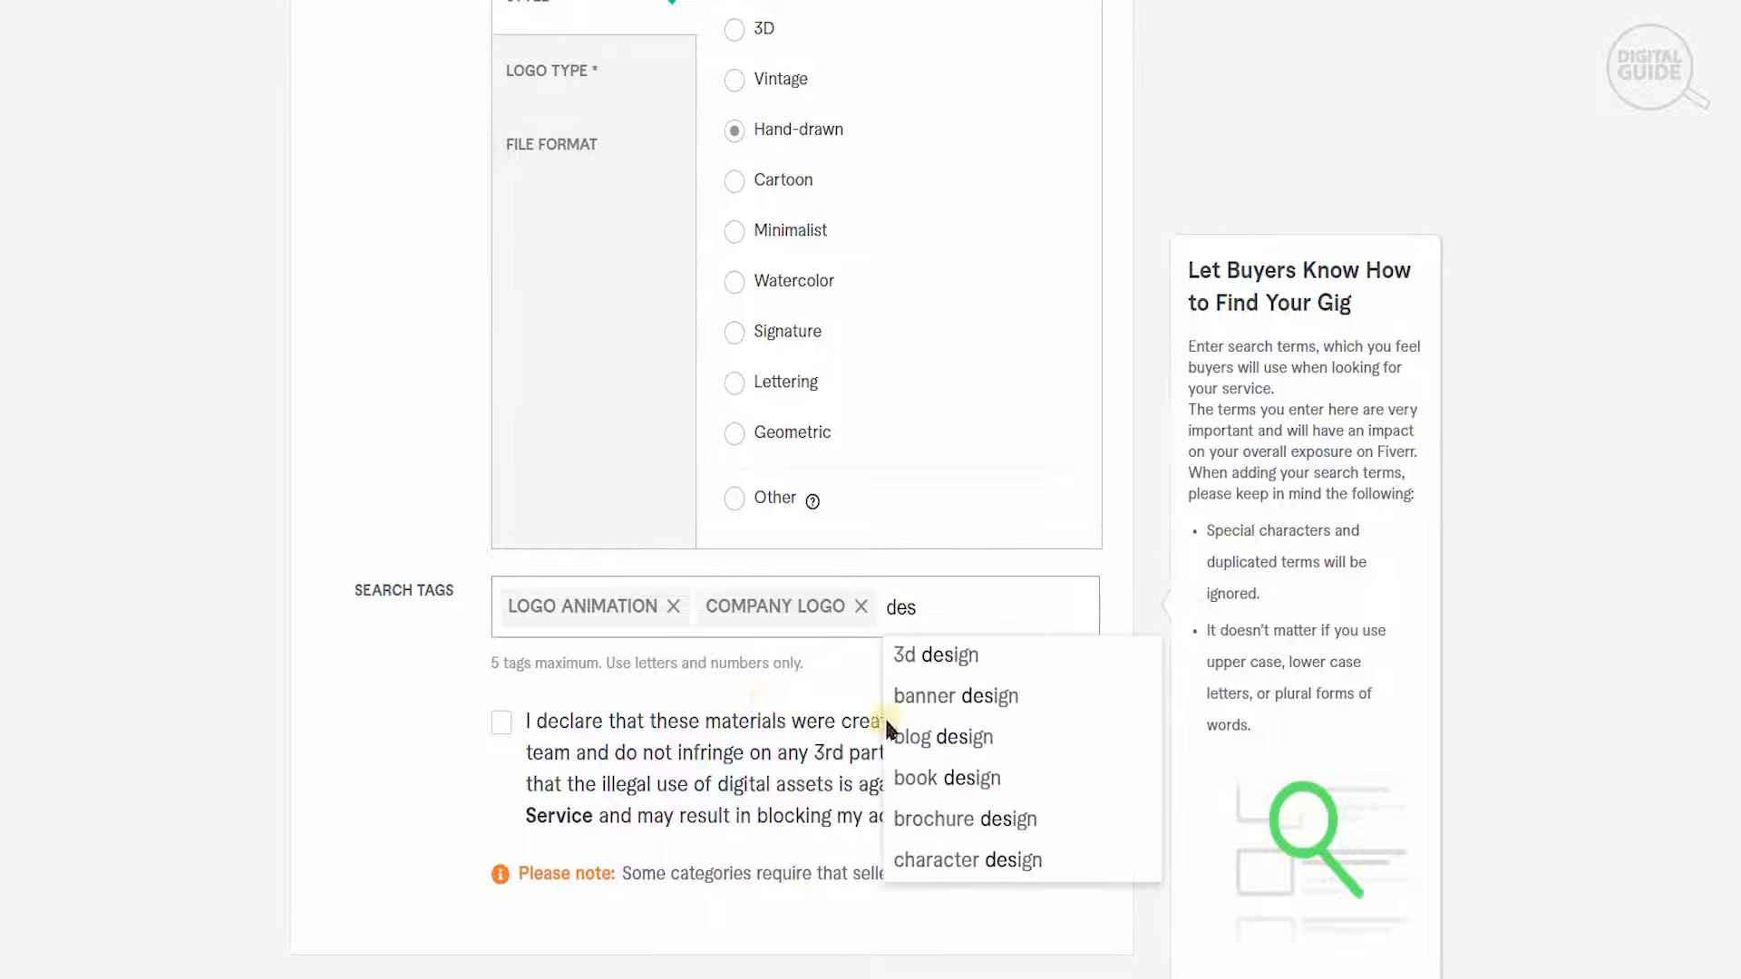
pyautogui.click(979, 696)
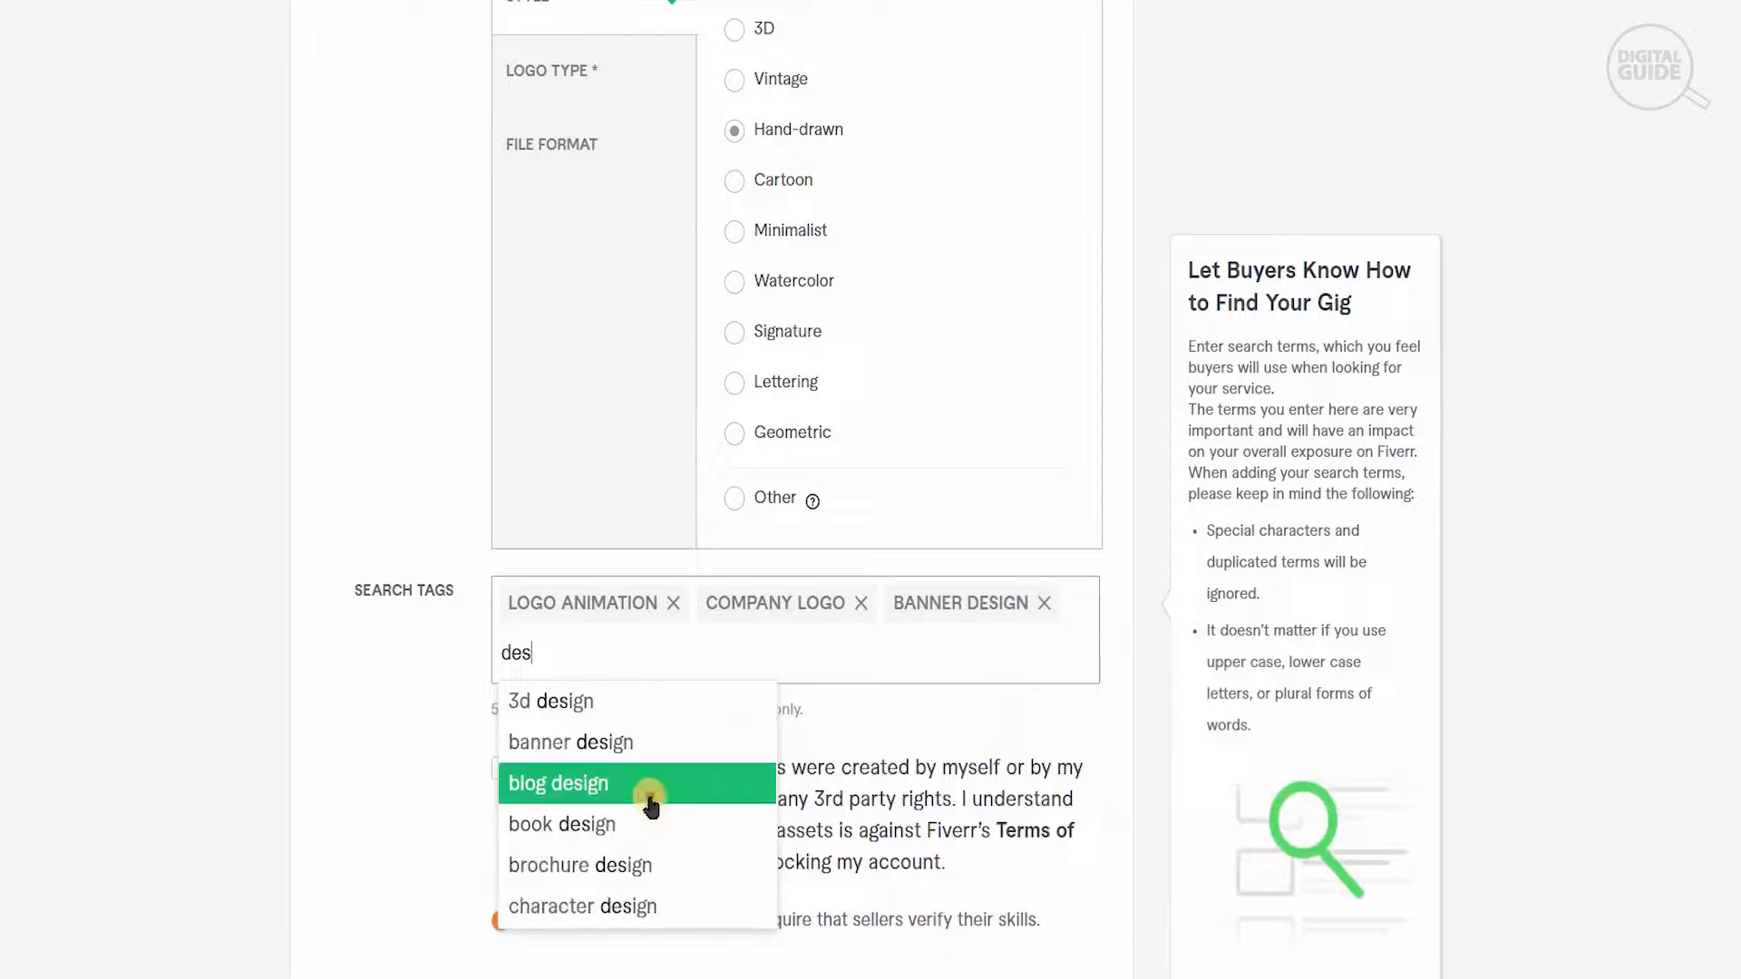
pyautogui.click(648, 790)
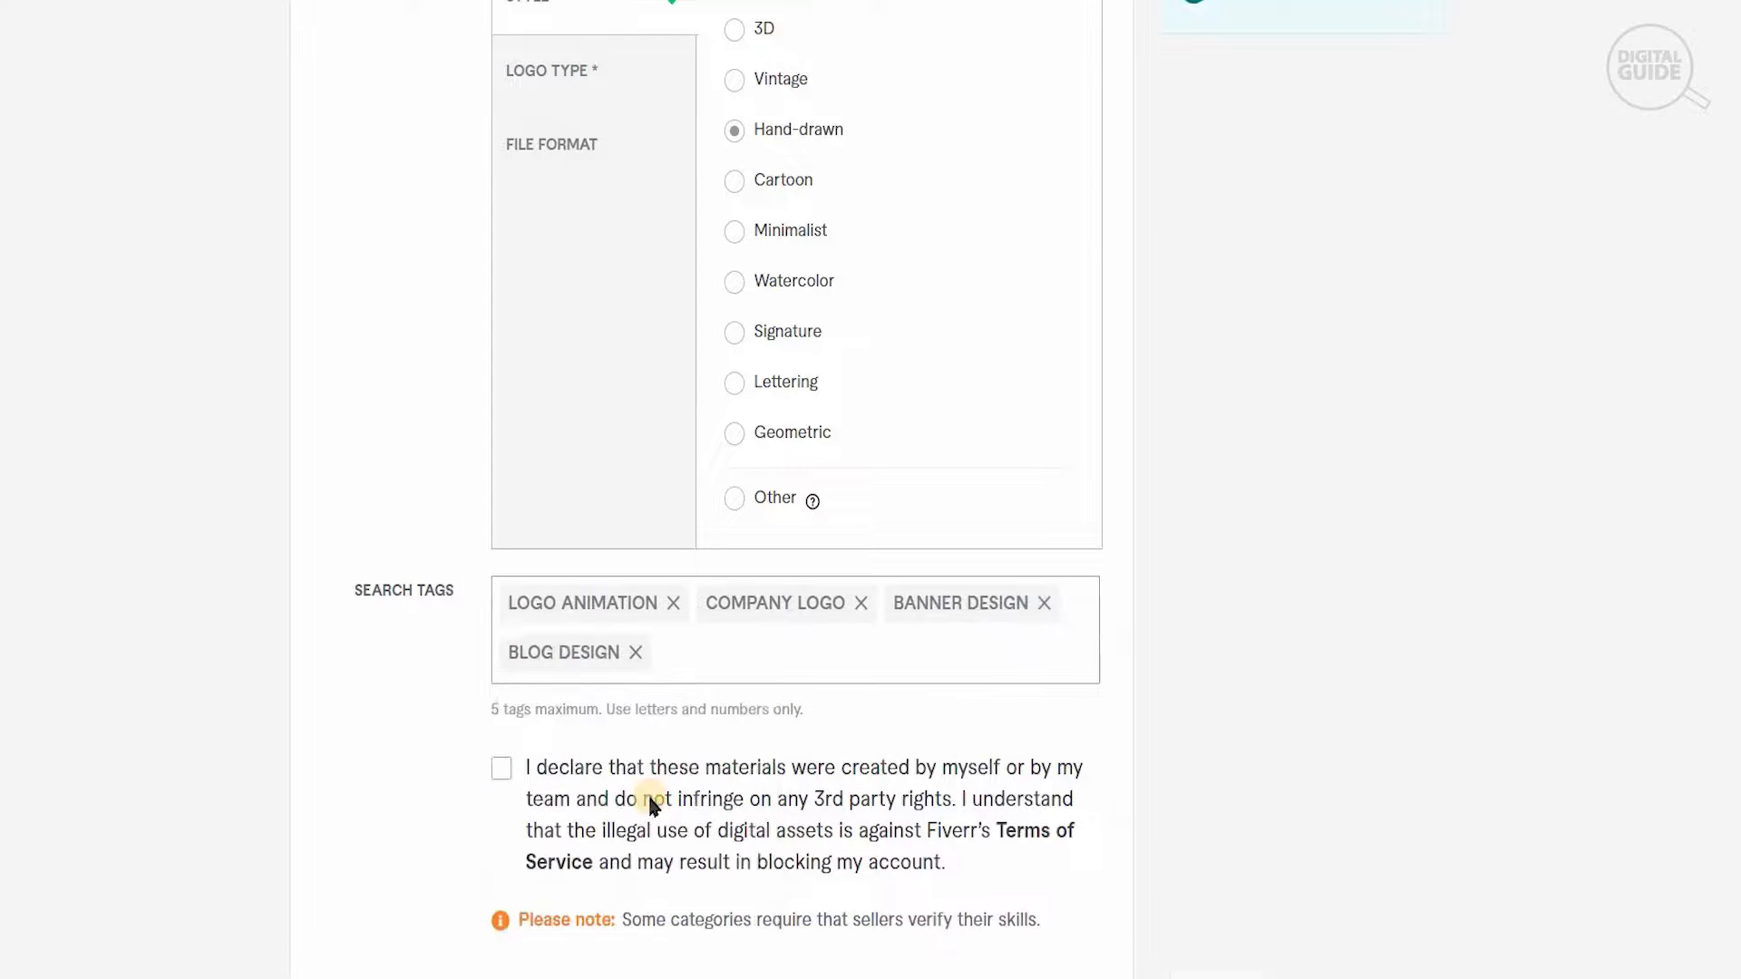
# - Accept the declaration that the materials are self-created and try to save the gig overview
pyautogui.click(499, 770)
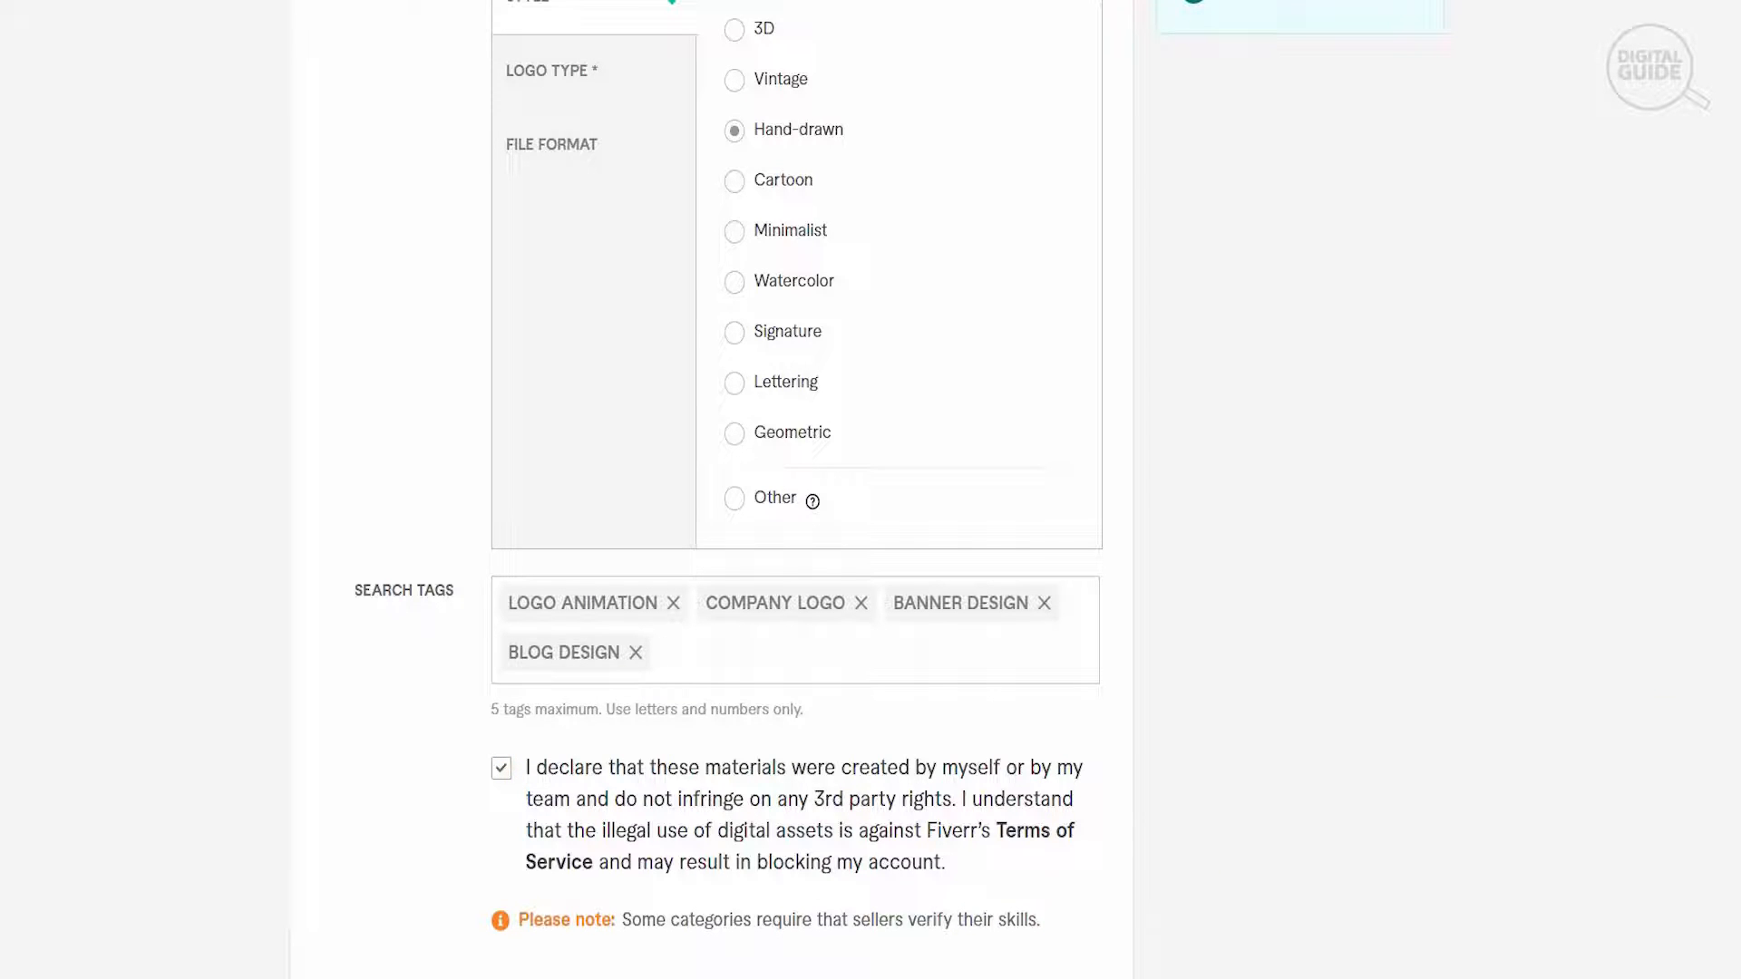
pyautogui.scroll(-2, 1478, 718)
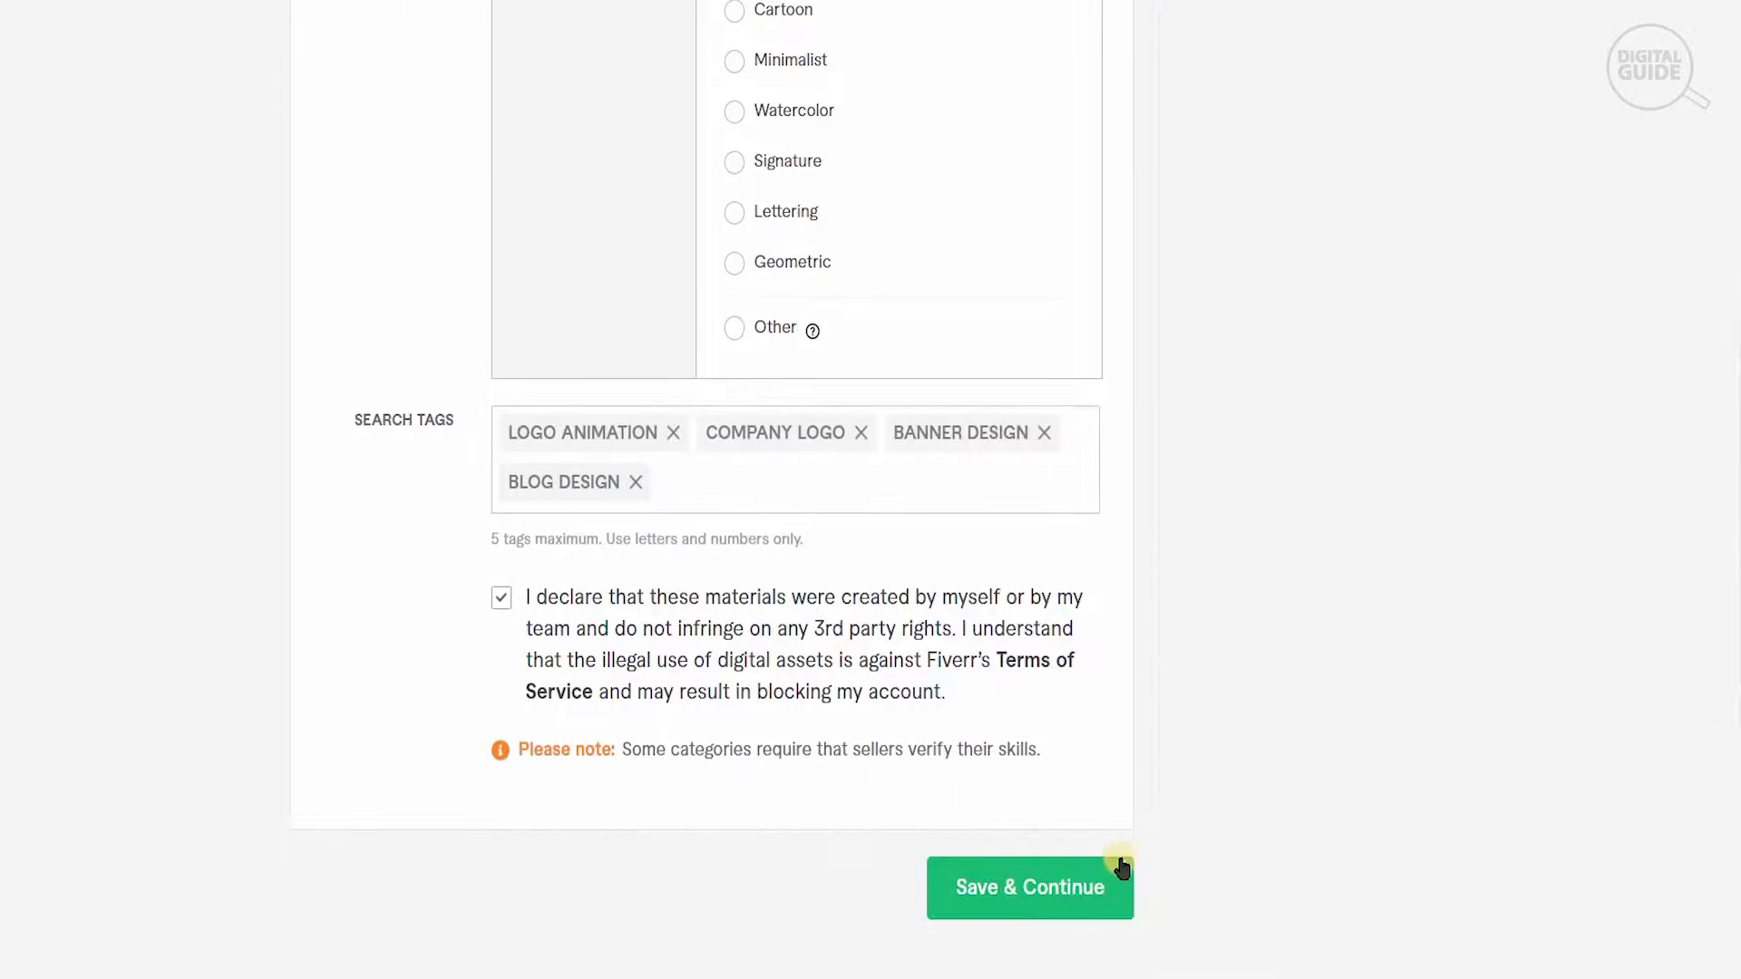
pyautogui.click(1059, 877)
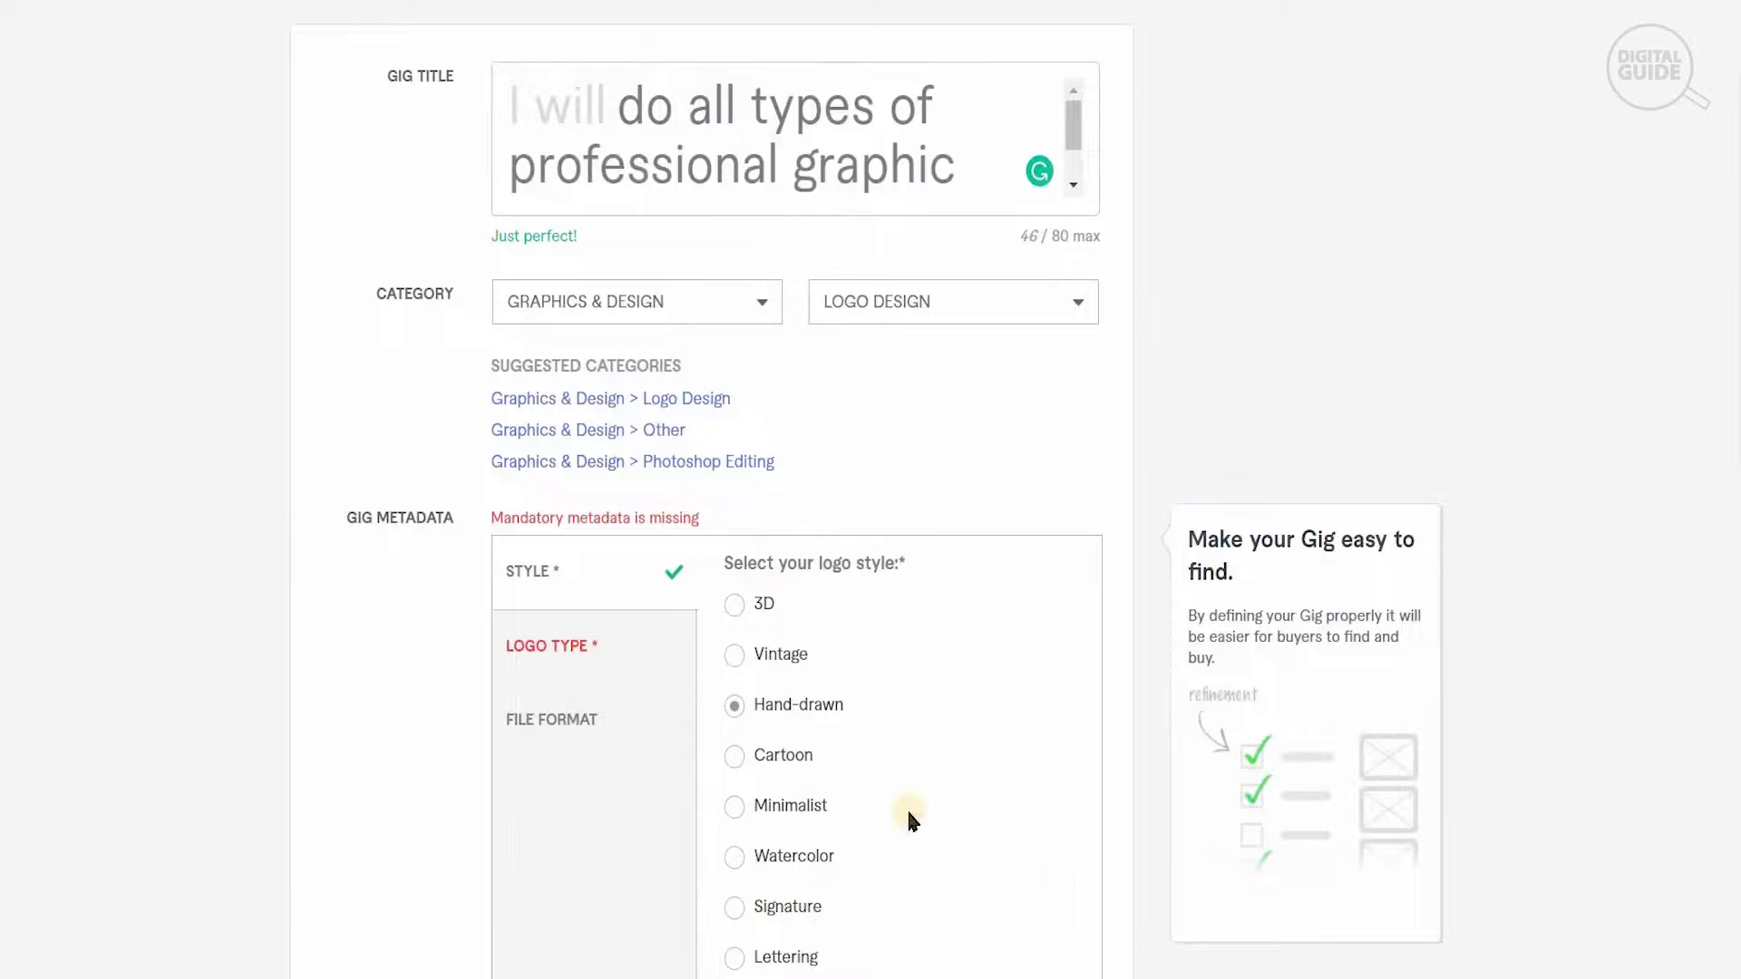
# - Choose Wordmark as the logo type and JPG as the file format, and save the gig overview
pyautogui.click(606, 655)
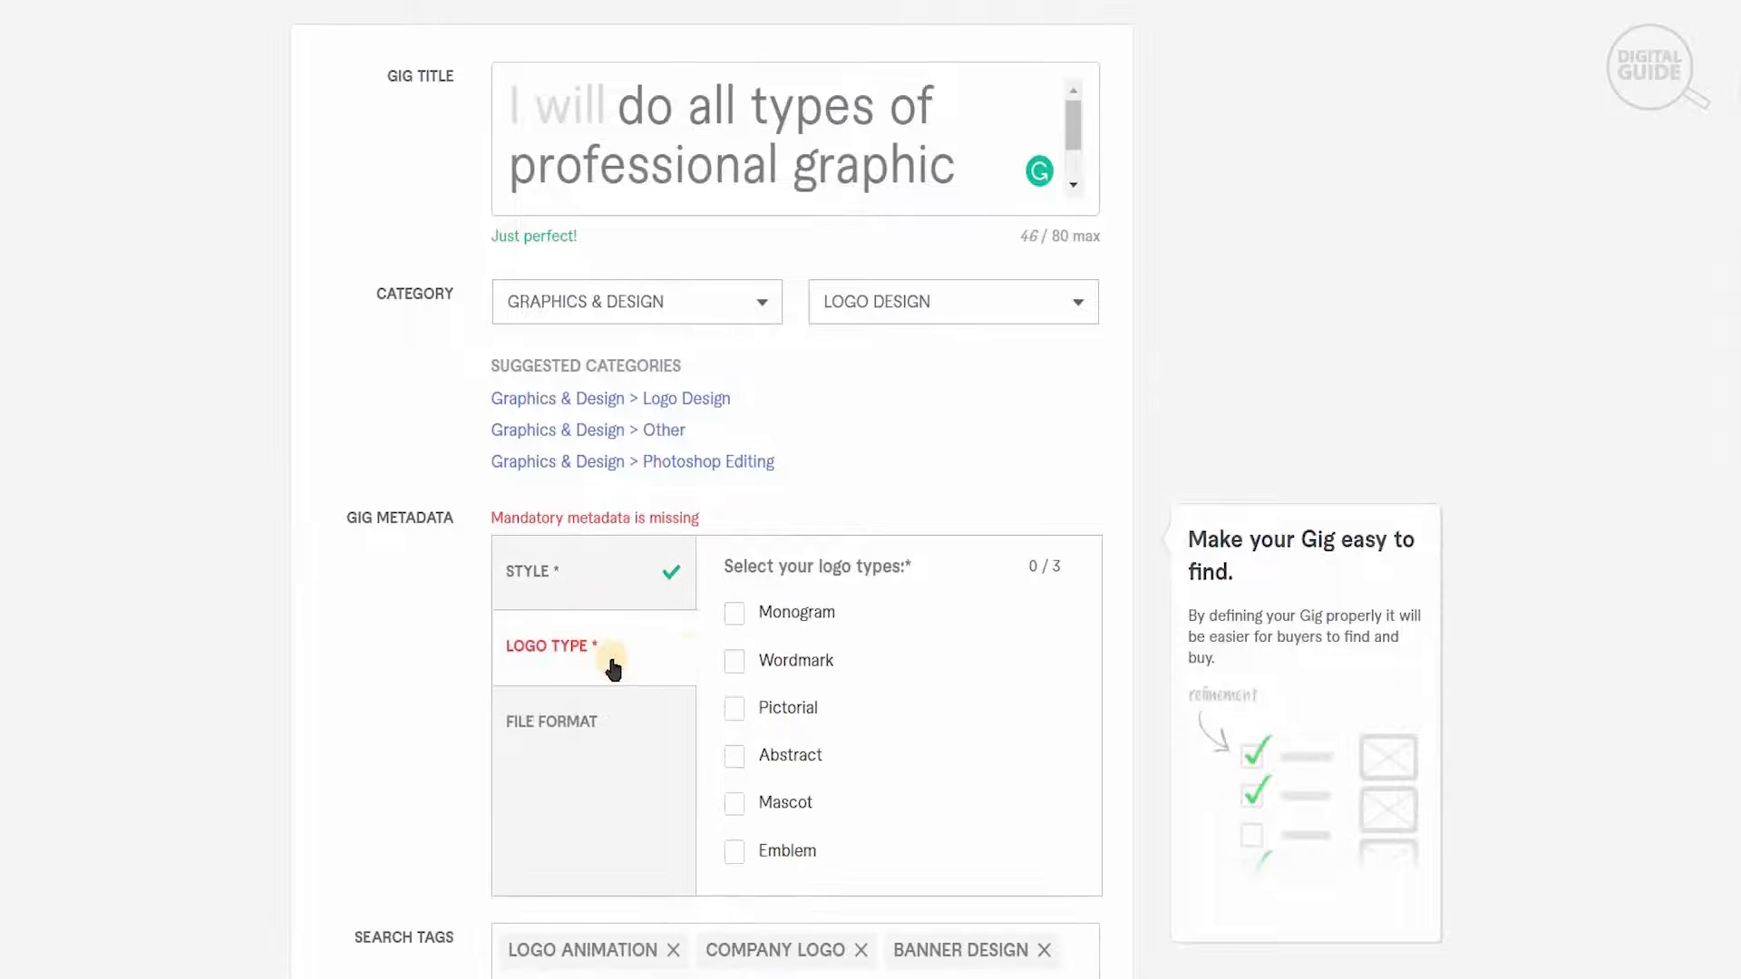
pyautogui.click(732, 669)
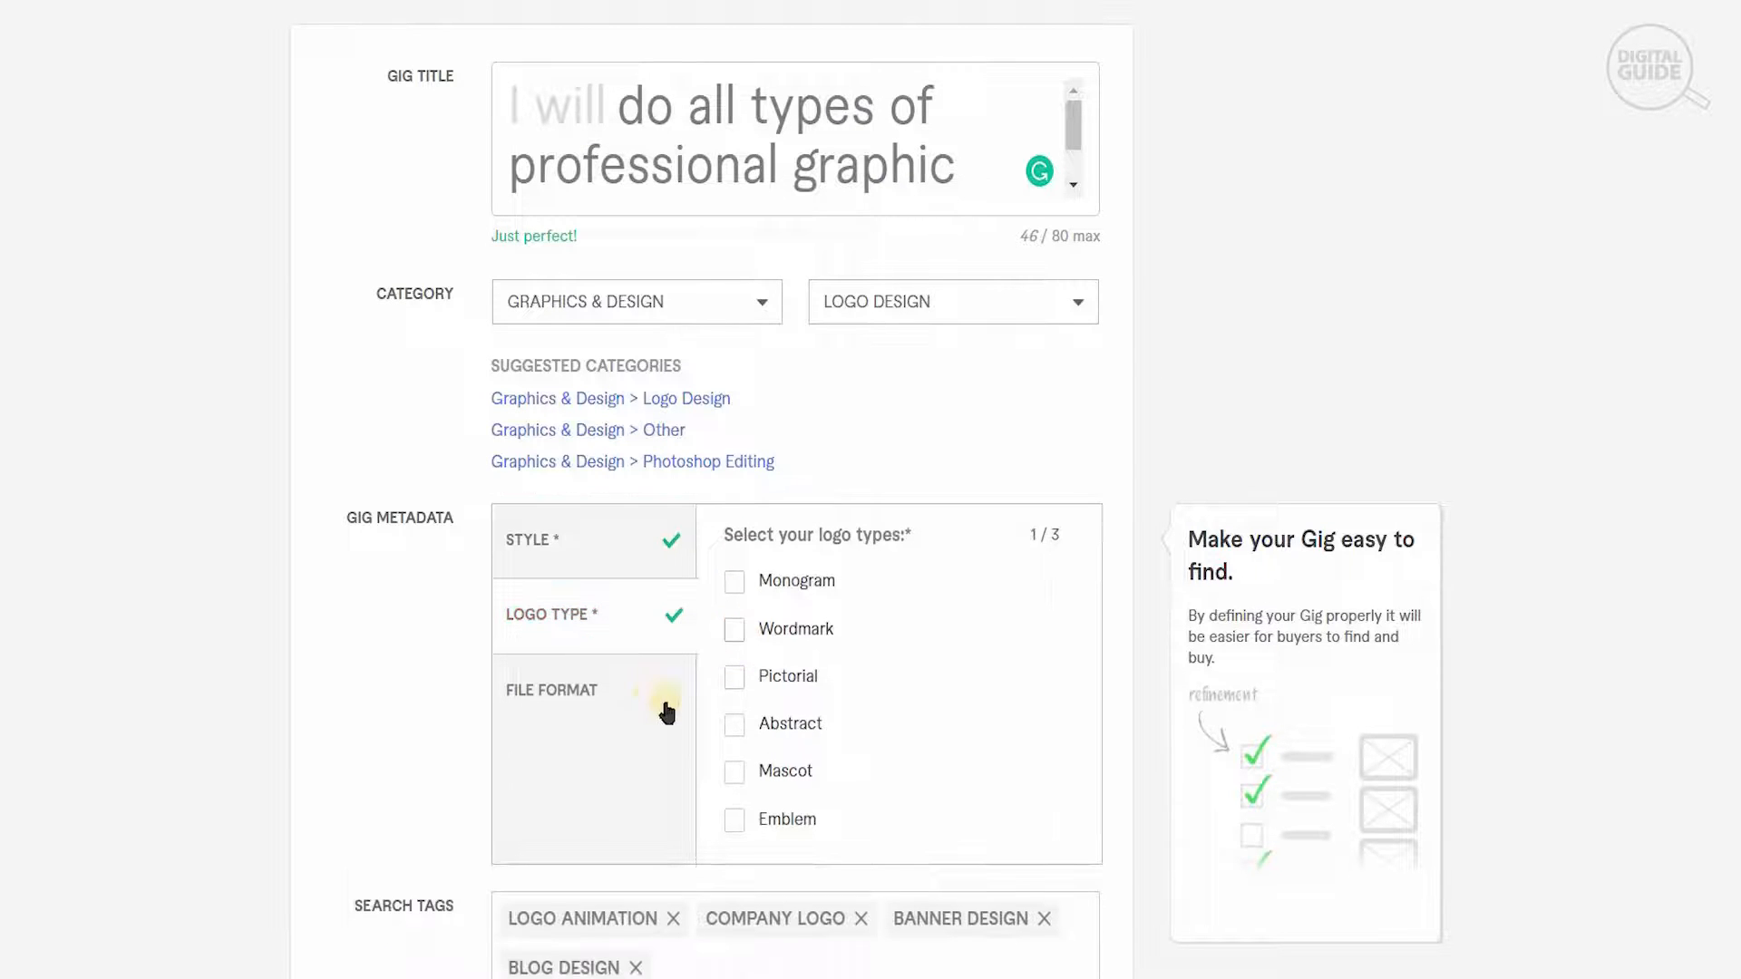
pyautogui.click(622, 689)
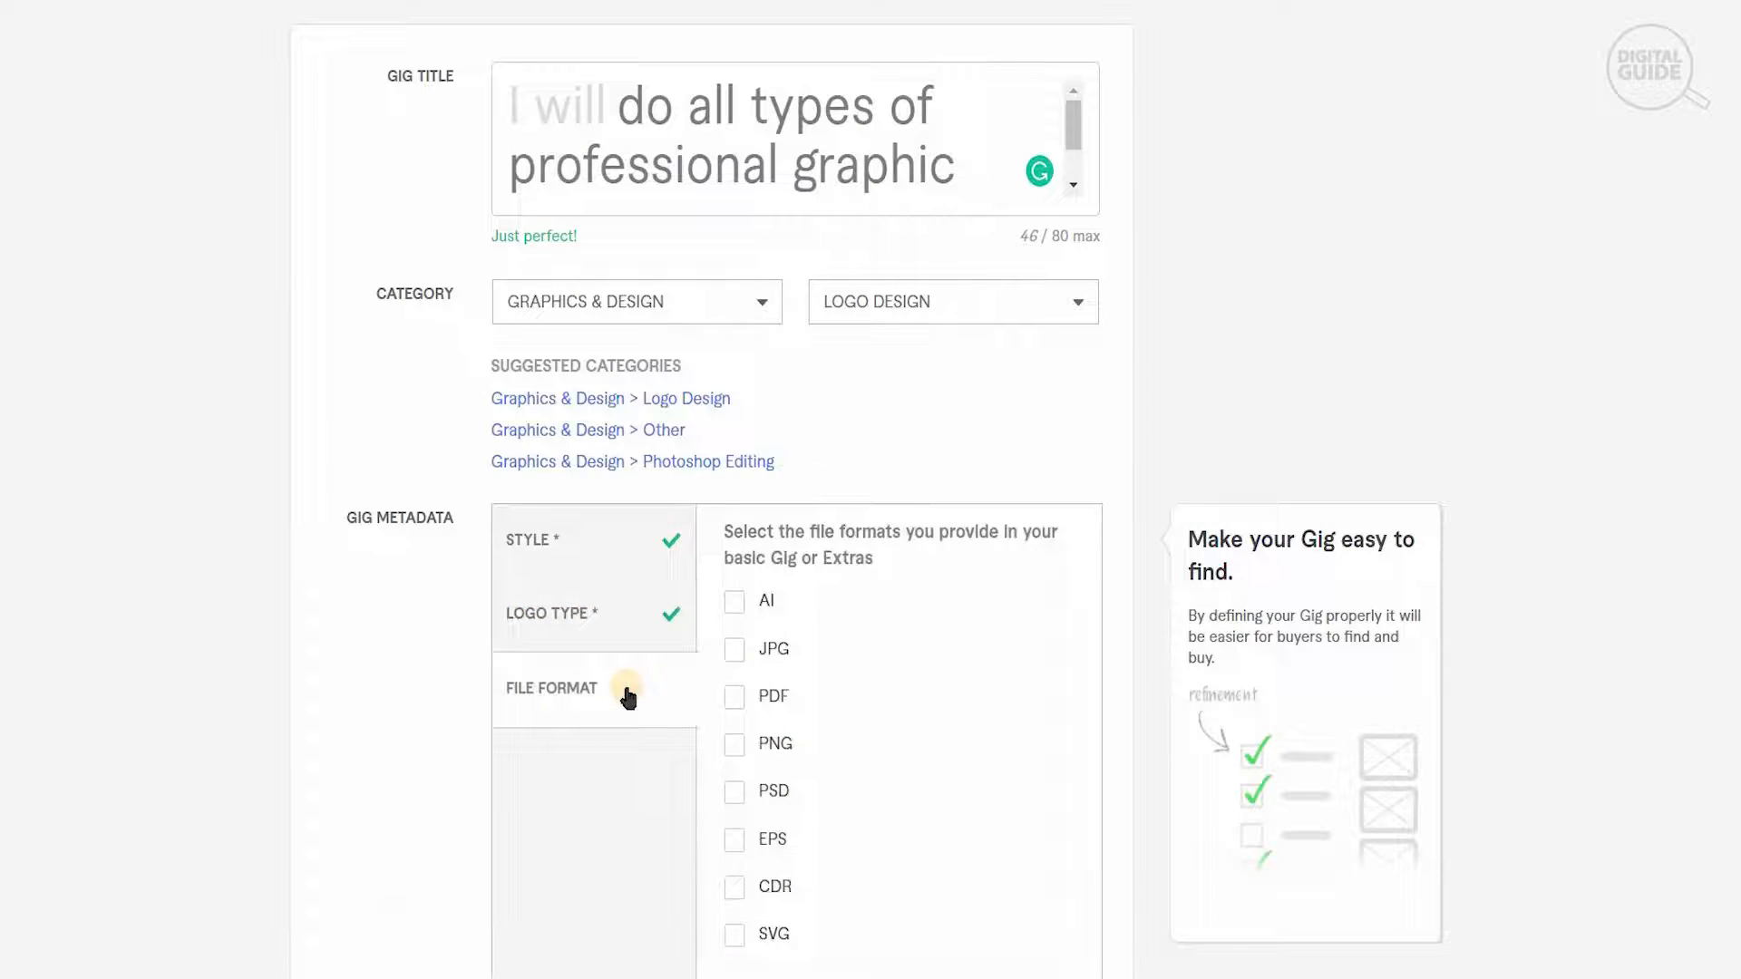
pyautogui.click(731, 650)
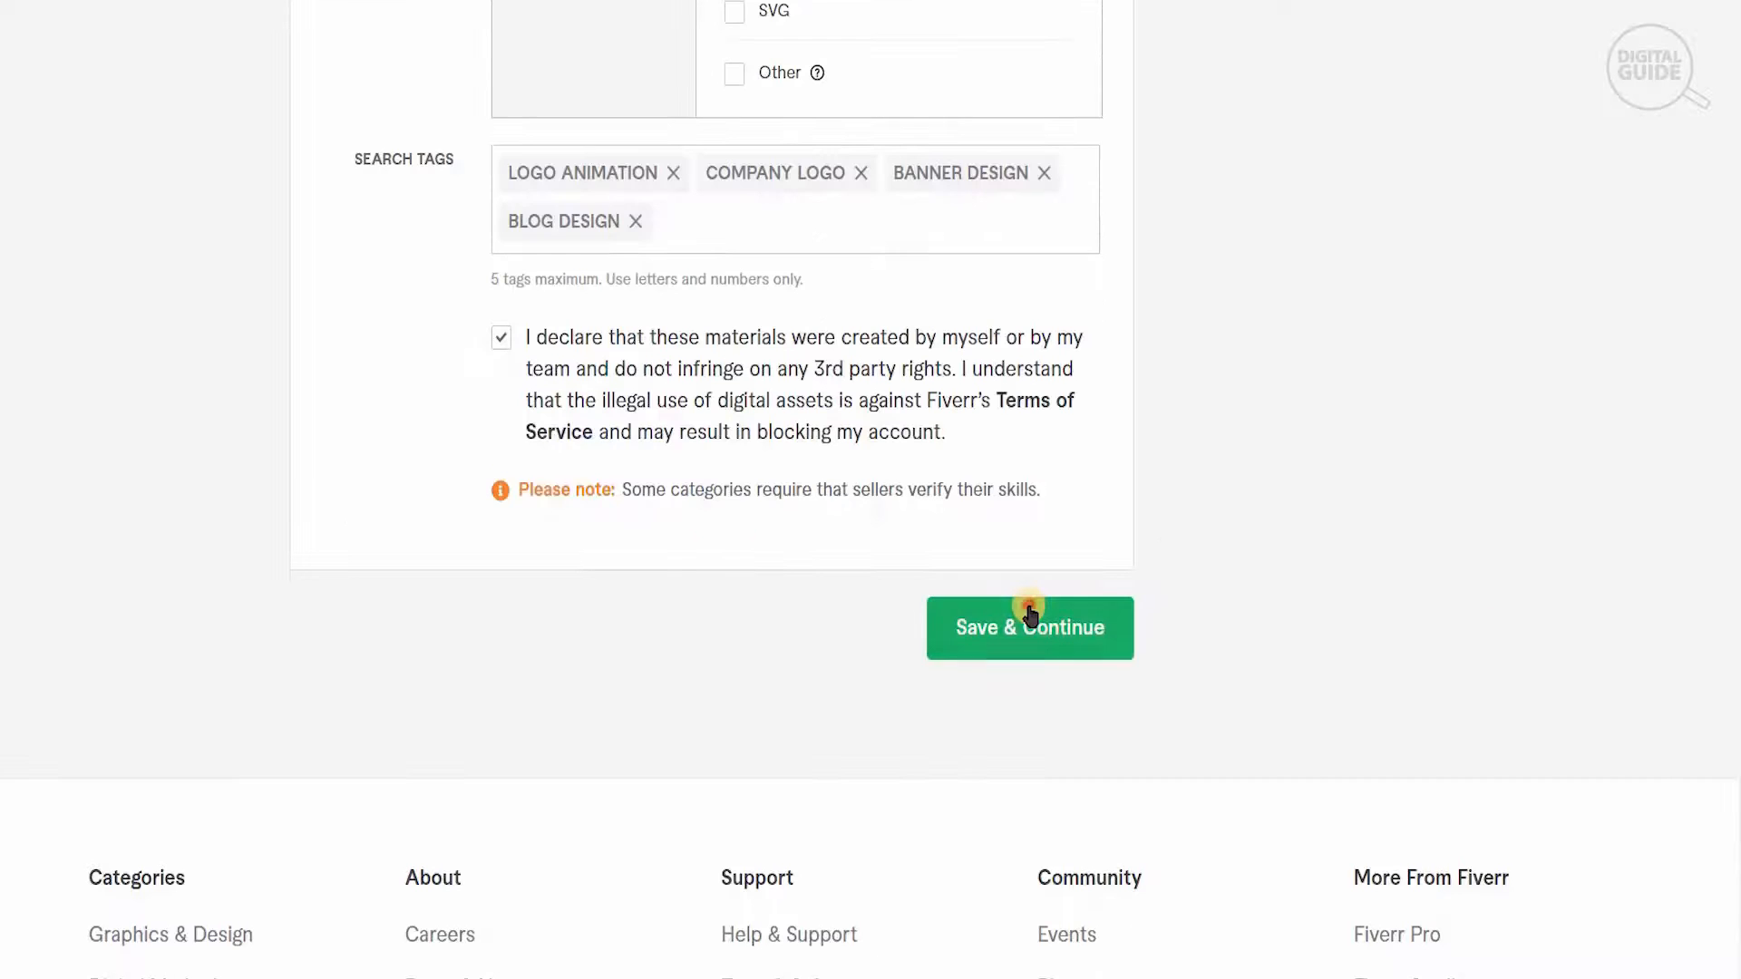
pyautogui.click(1030, 625)
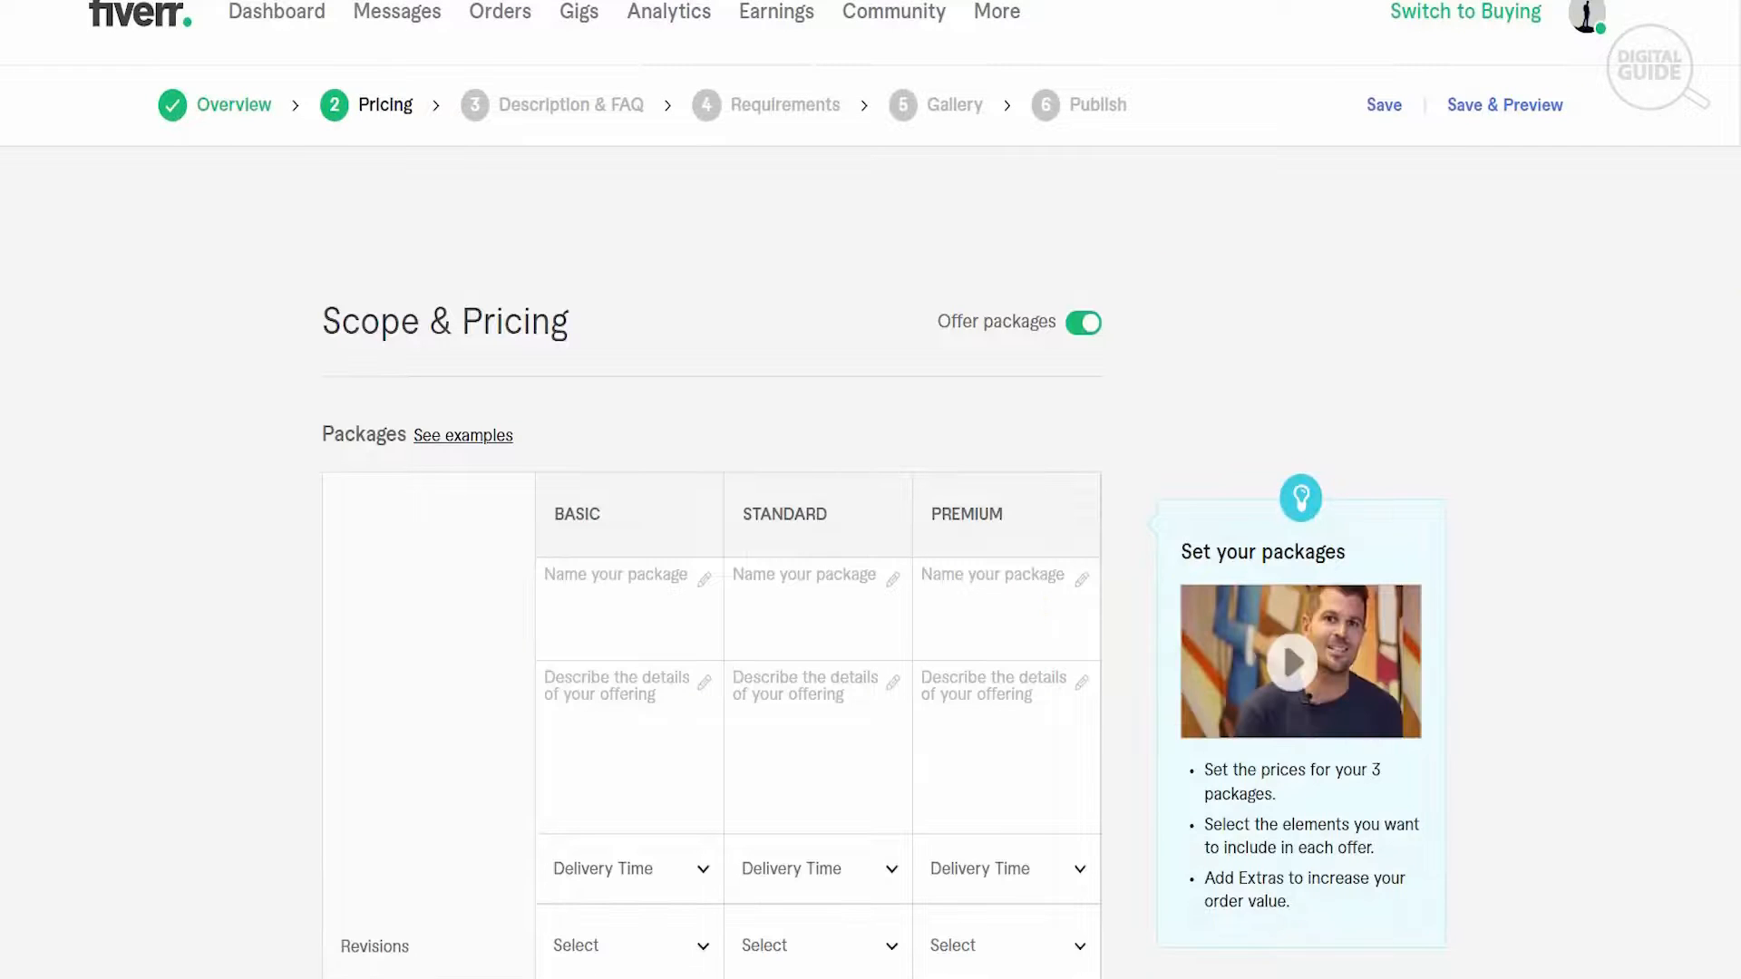
# - Fill the Basic package description with the document's text "I'll create a logo or manipulate 1 image with high resolution"
pyautogui.scroll(-4, 871, 490)
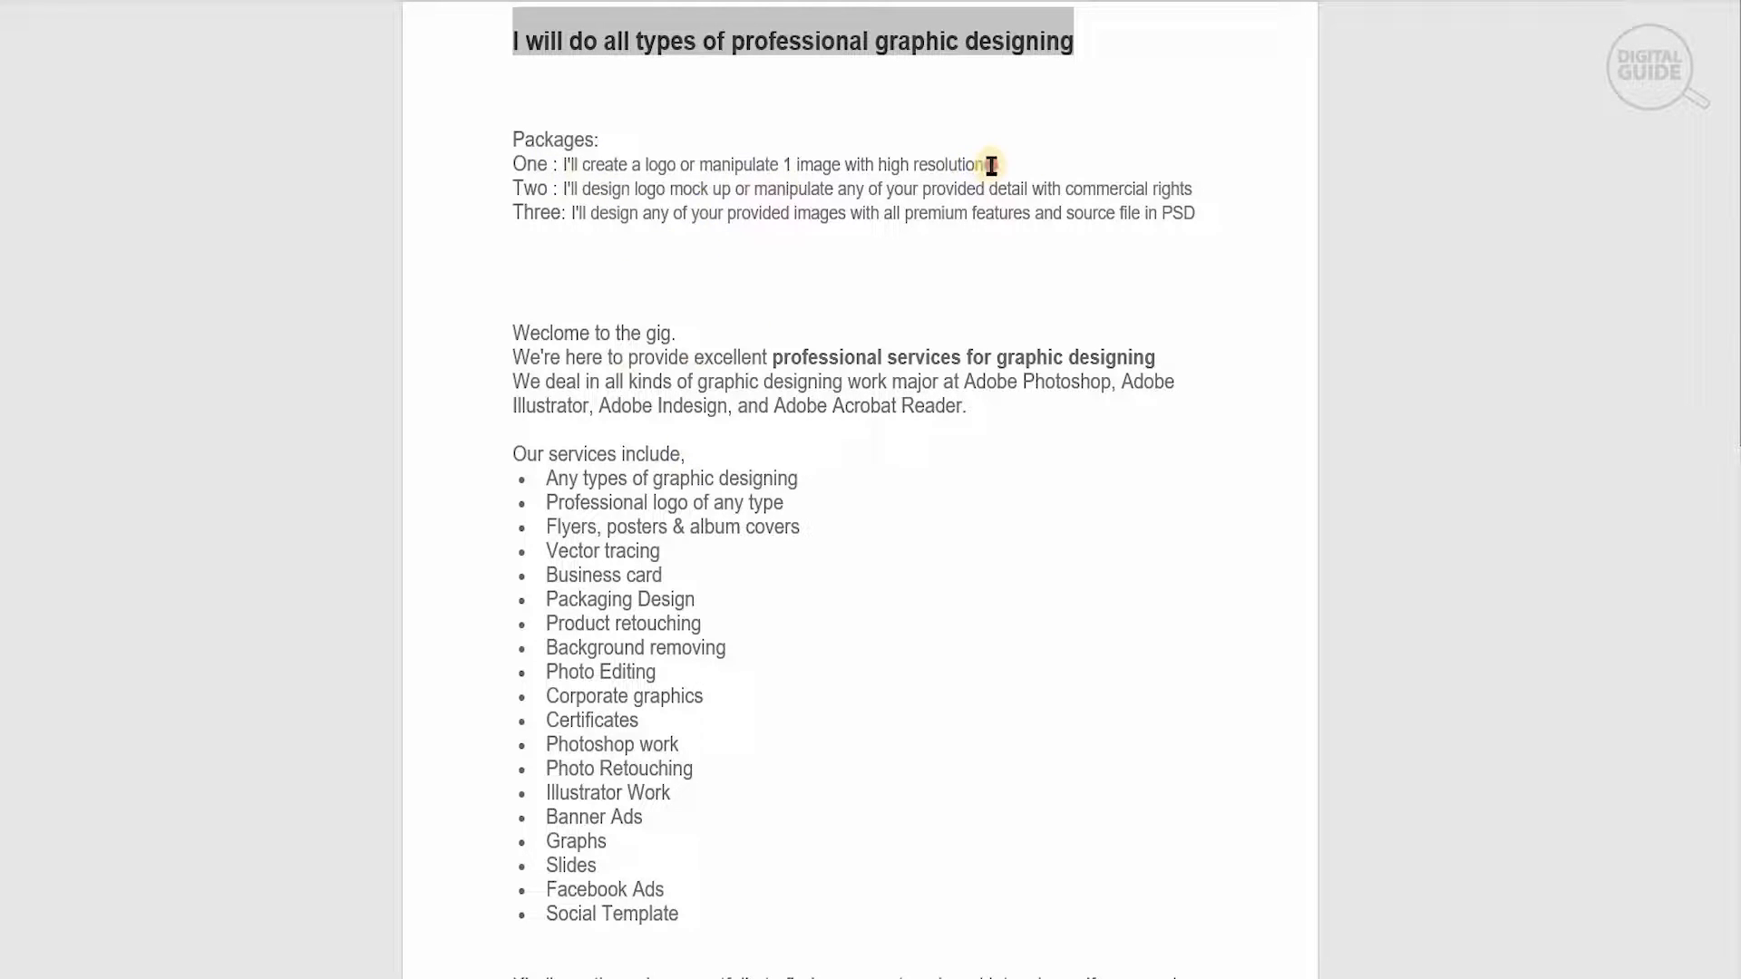
pyautogui.moveTo(991, 165); pyautogui.dragTo(562, 168)
pyautogui.hotkey('ctrl', 'c')
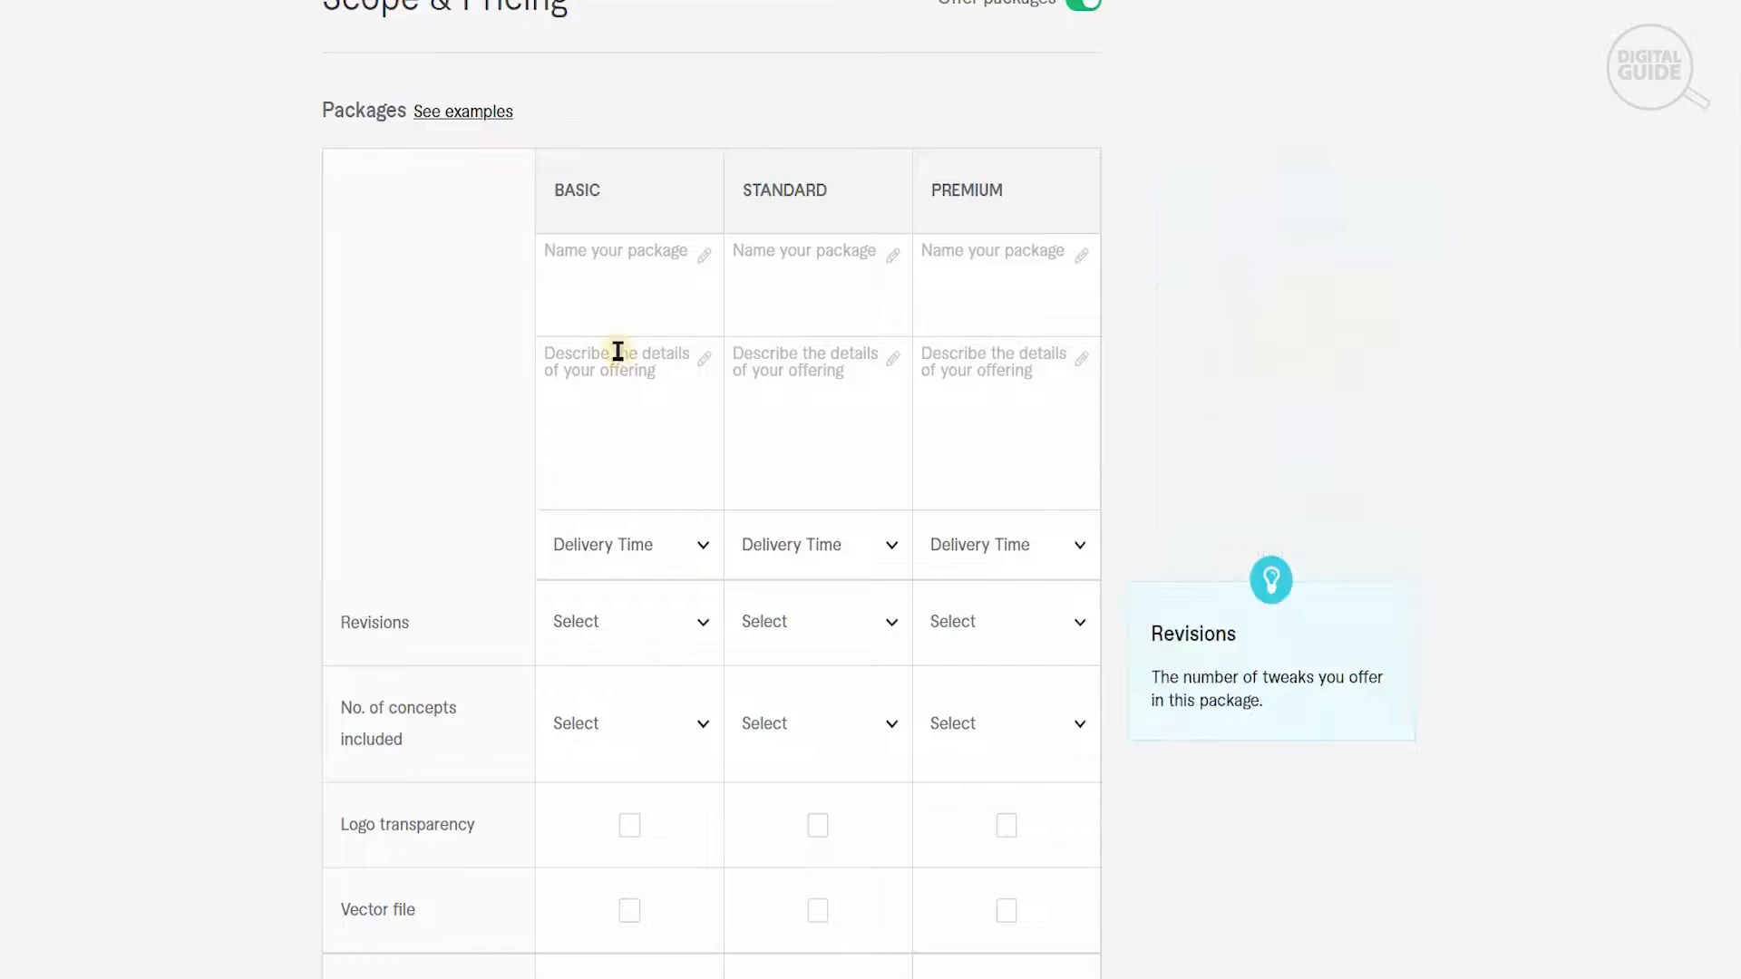
pyautogui.click(641, 409)
pyautogui.hotkey('ctrl', 'v')
# - Name the Basic package ONE, the Standard package TWO and the Premium package Three
pyautogui.click(636, 270)
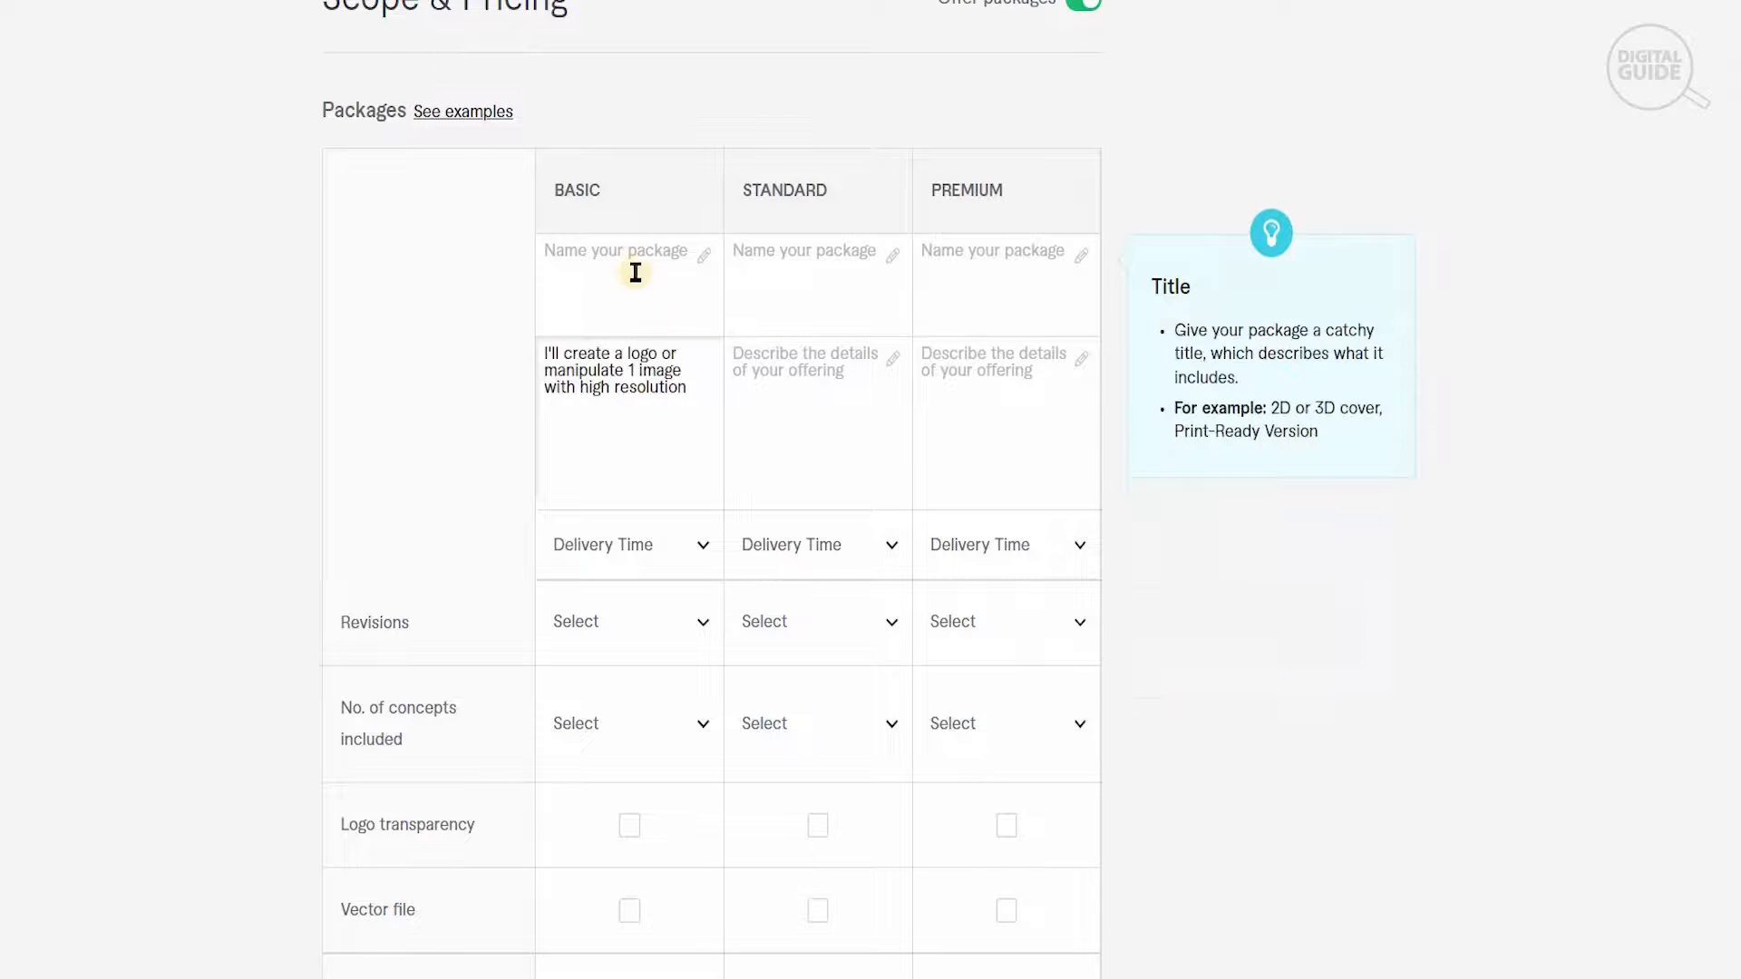
pyautogui.write('ONE')
pyautogui.click(852, 296)
pyautogui.write('TWO')
pyautogui.click(973, 280)
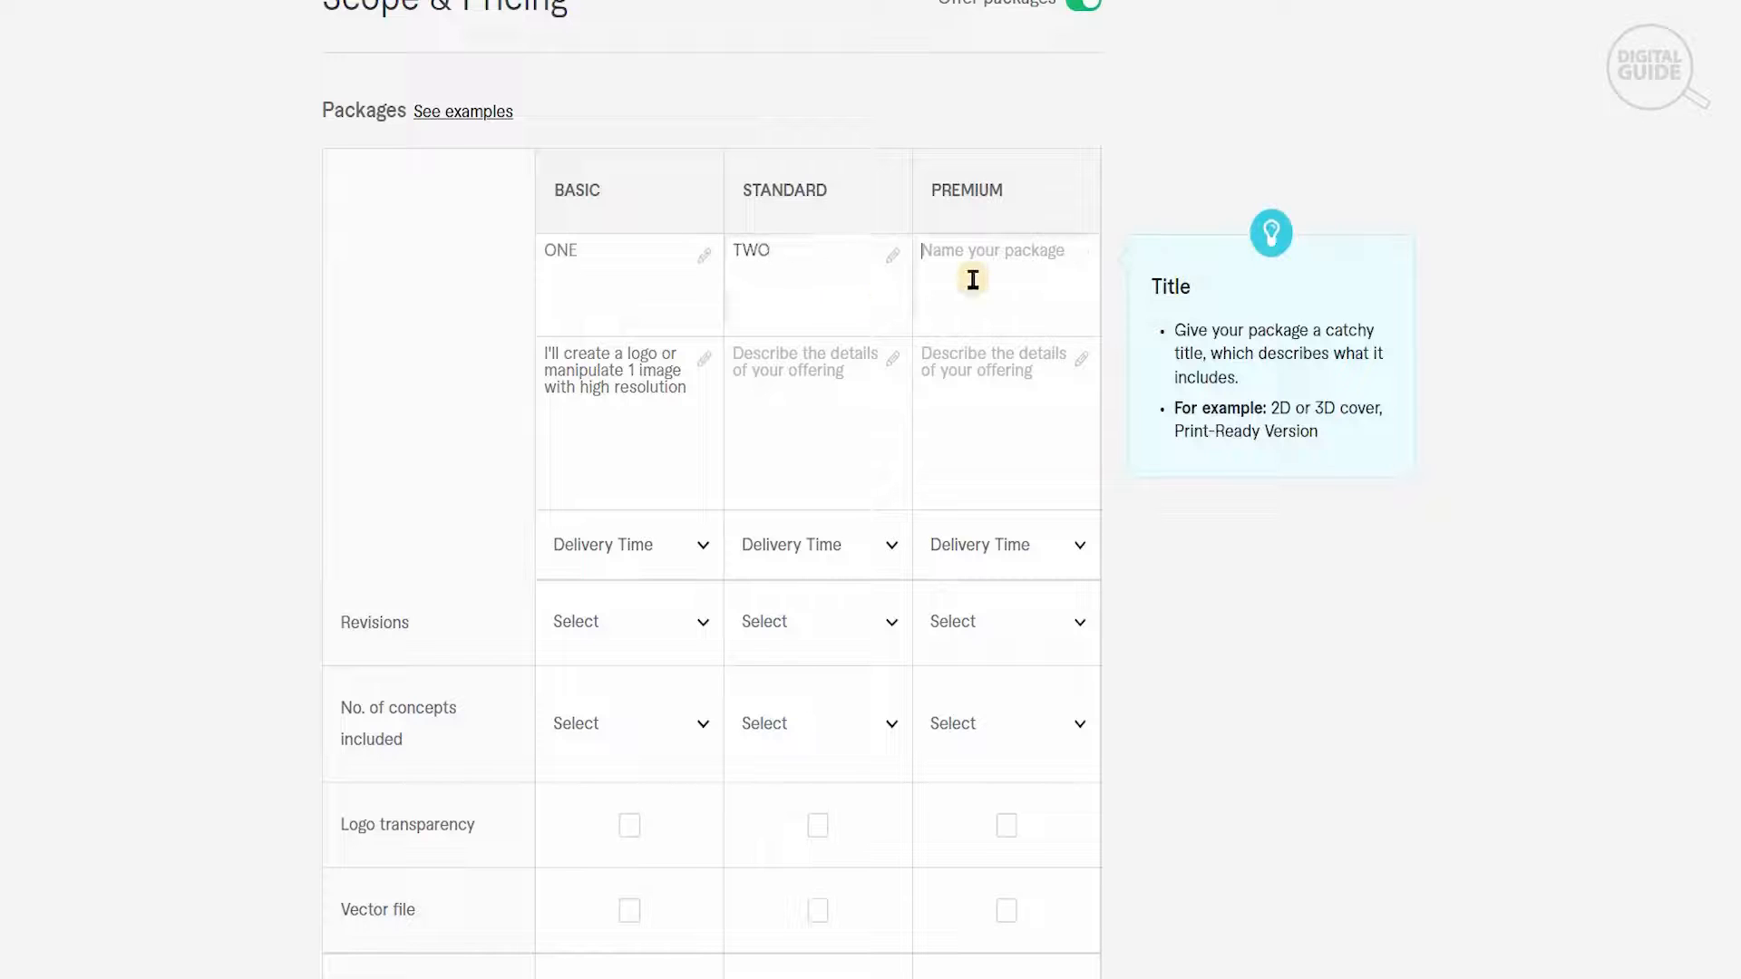
pyautogui.write('Three')
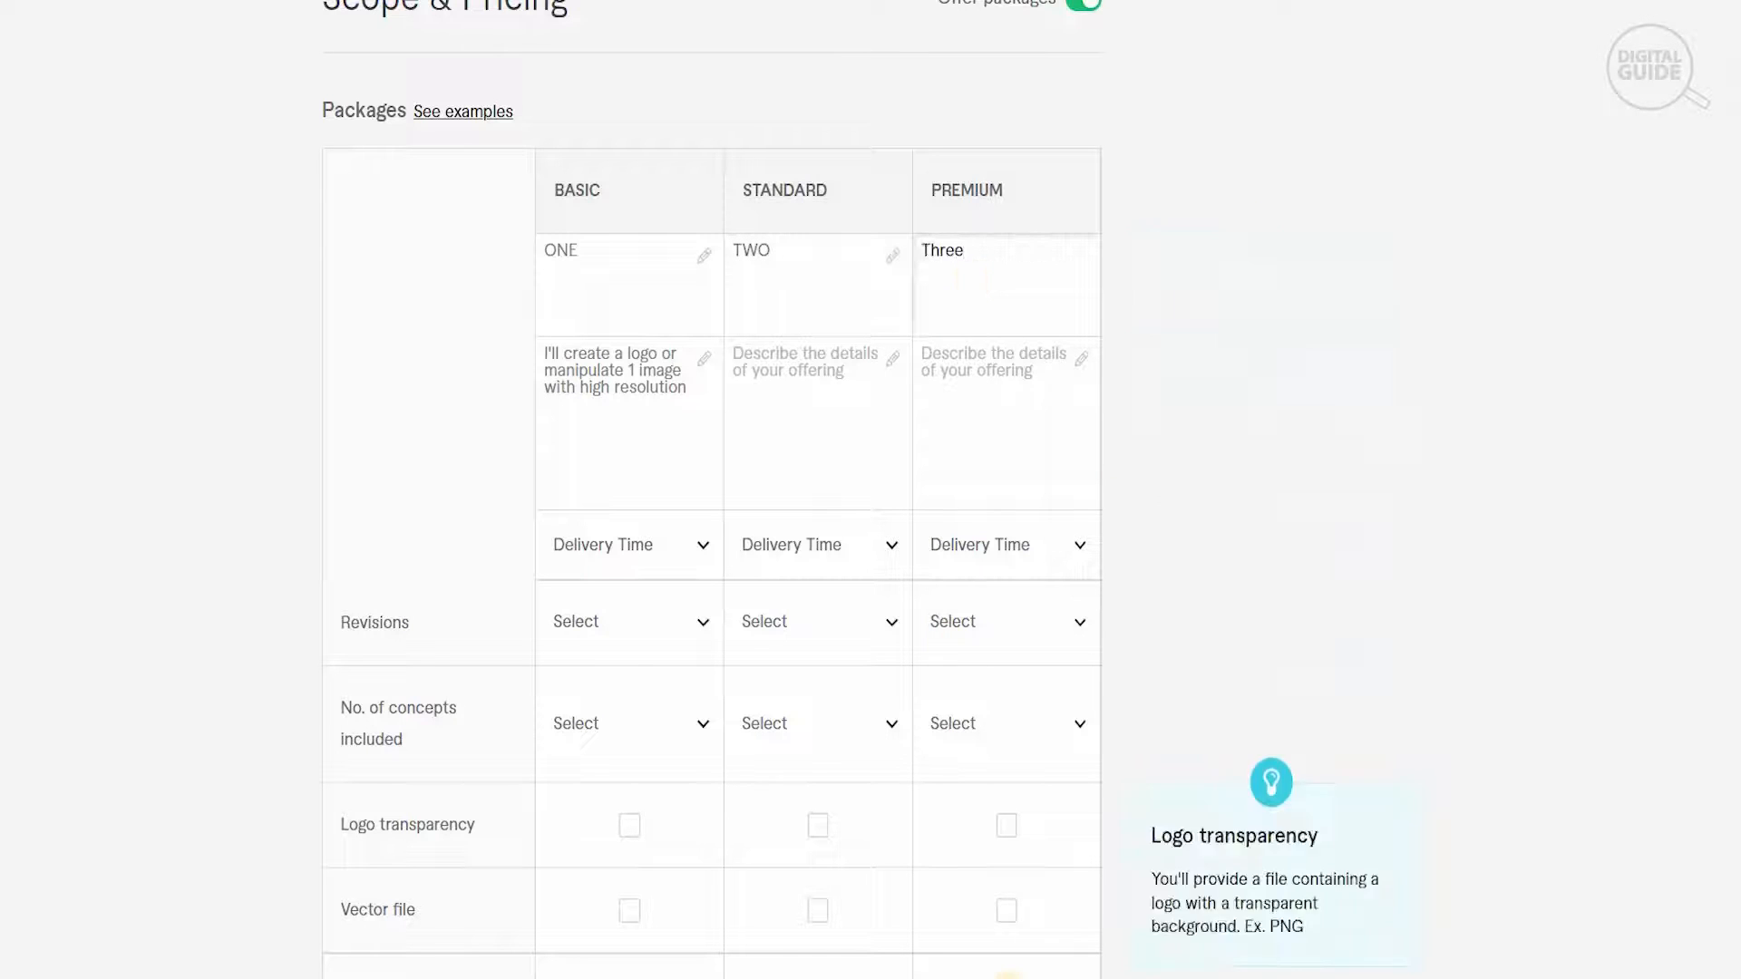
# - Copy the document's package Two text about logo mock up and commercial rights into the Standard package description
pyautogui.hotkey('alt', 'Tab')
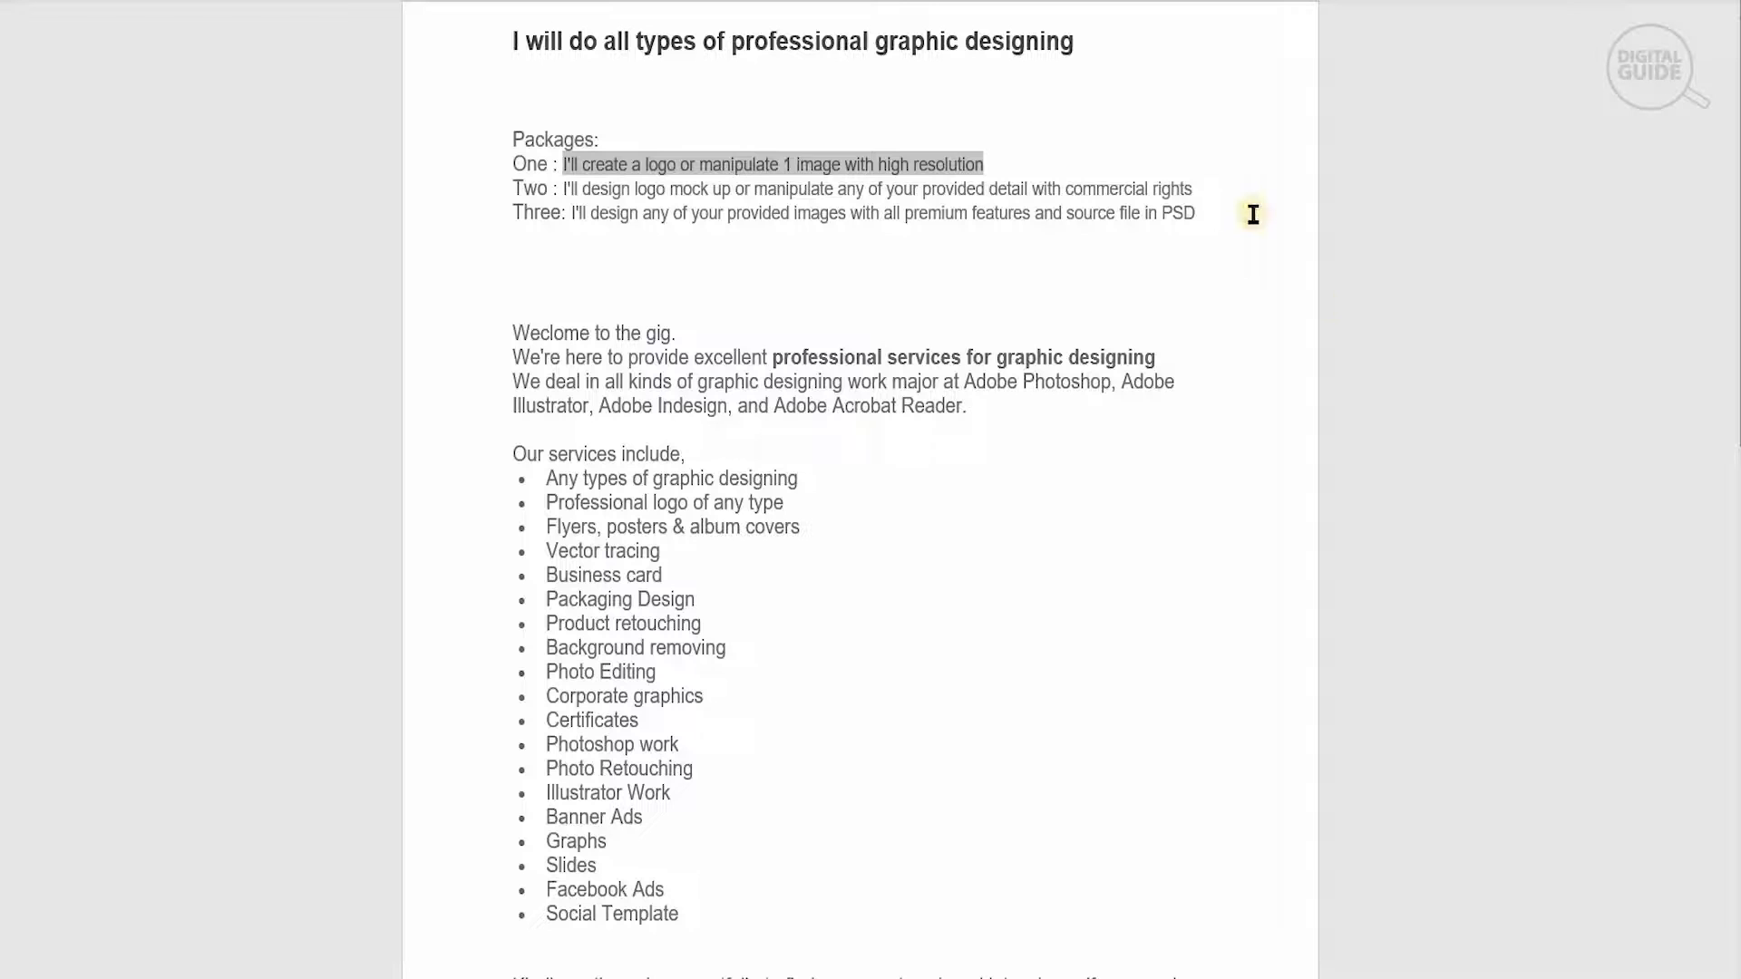
pyautogui.moveTo(1203, 191); pyautogui.dragTo(560, 180)
pyautogui.hotkey('ctrl', 'c')
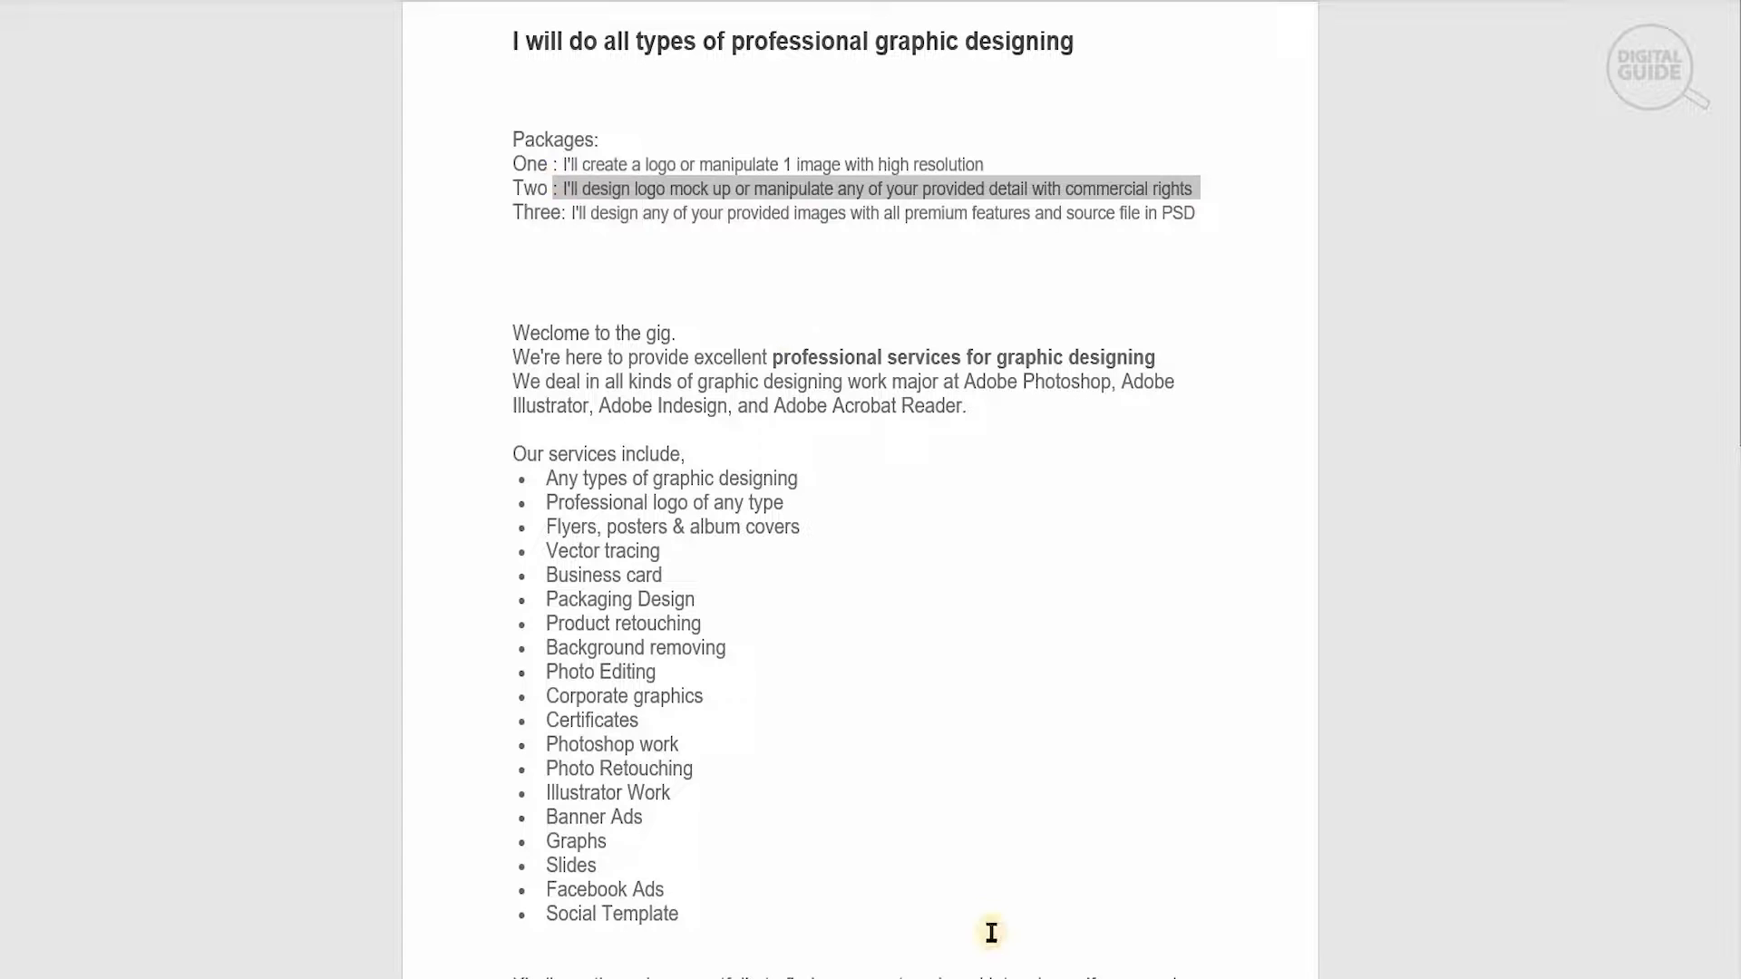
pyautogui.hotkey('alt', 'Tab')
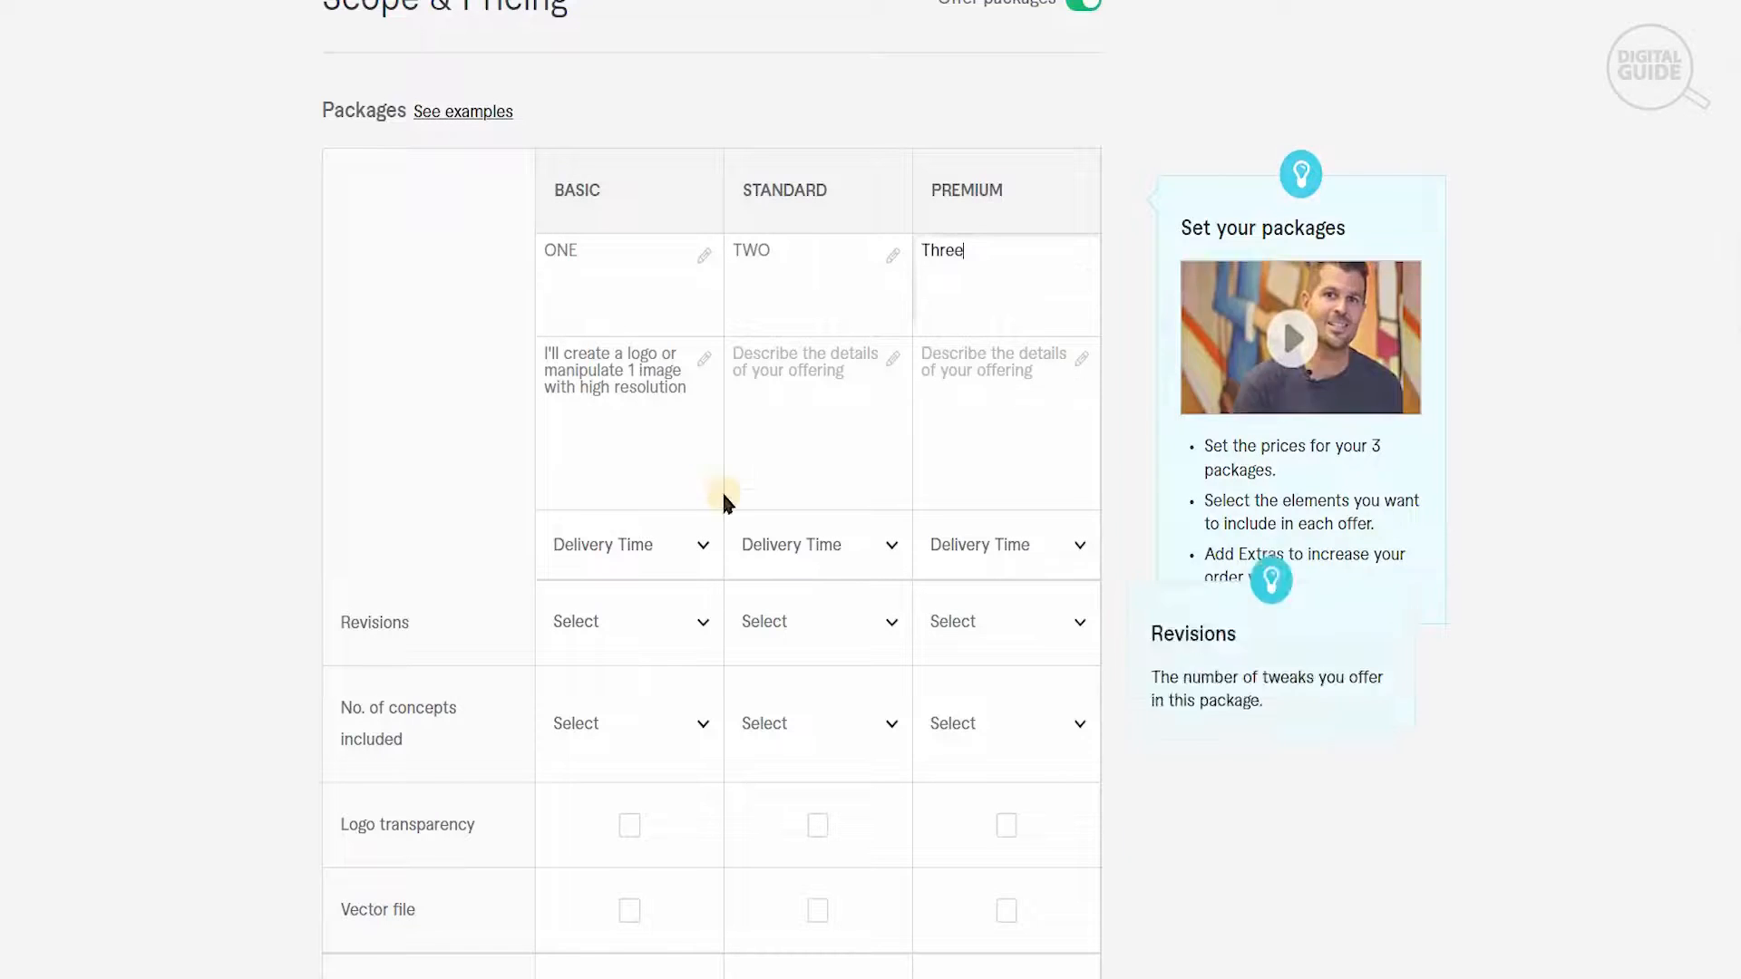
pyautogui.click(765, 430)
pyautogui.hotkey('ctrl', 'v')
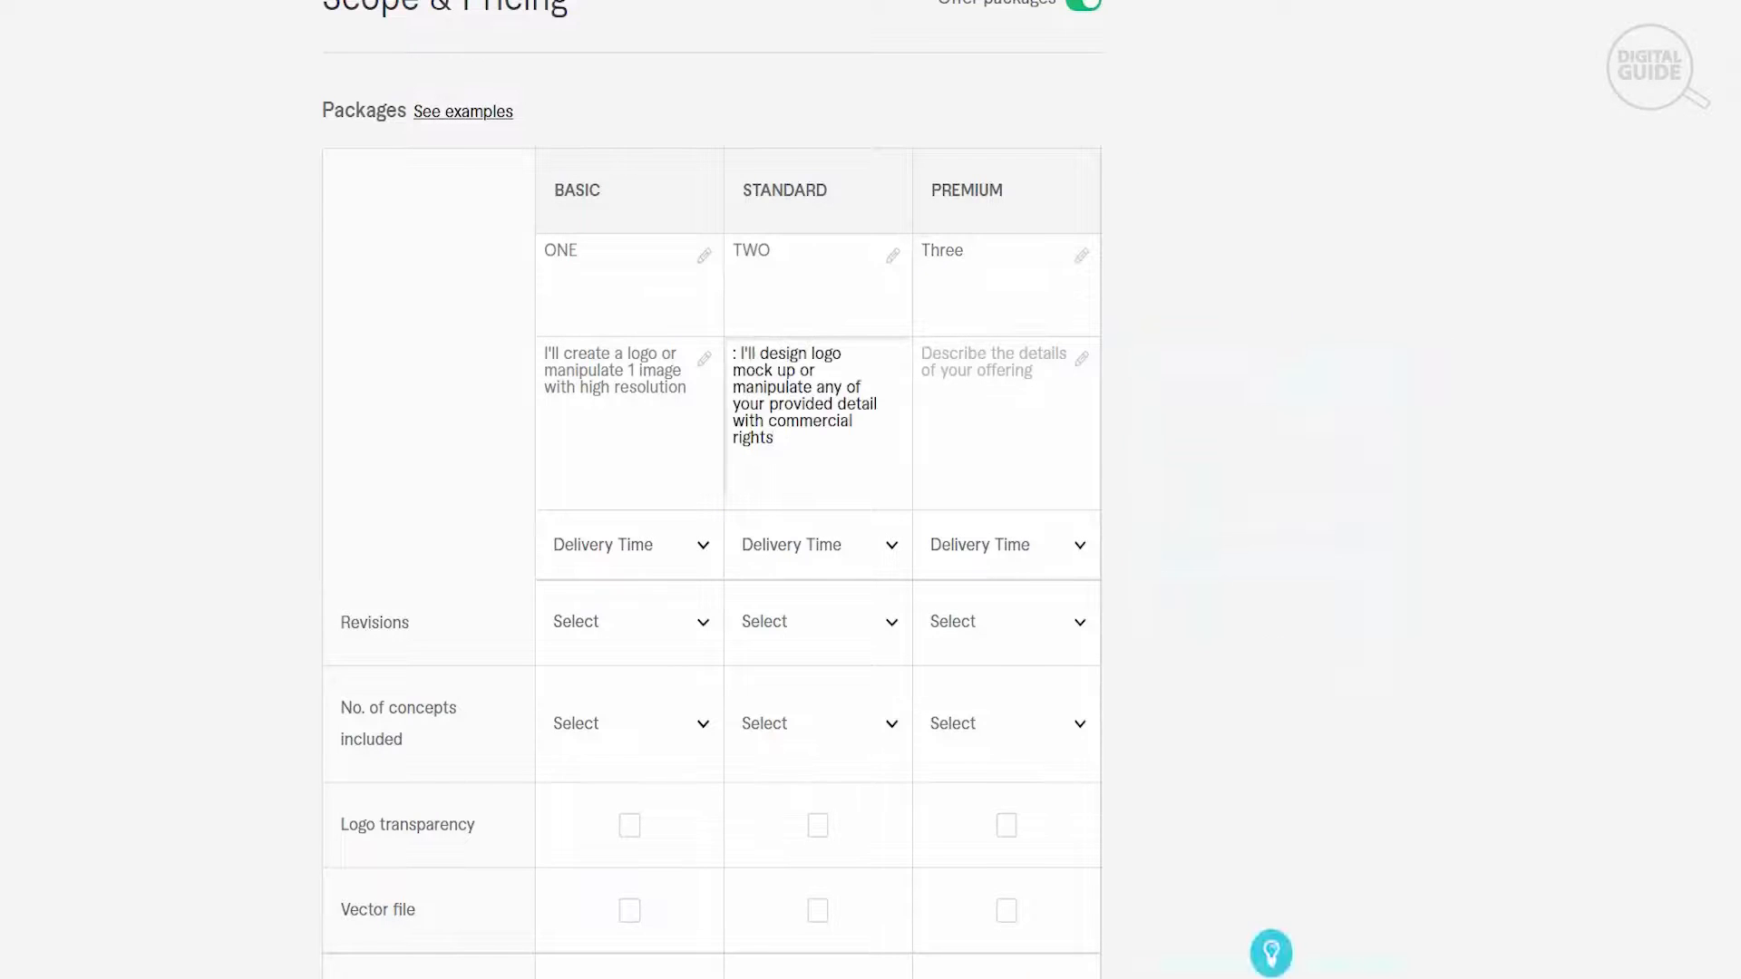
# - Fill the Premium description with the document's text "I'll design any of your provided images with all premium features and source file in PSD"
pyautogui.hotkey('alt', 'Tab')
pyautogui.moveTo(1197, 216); pyautogui.dragTo(642, 269)
pyautogui.hotkey('ctrl', 'c')
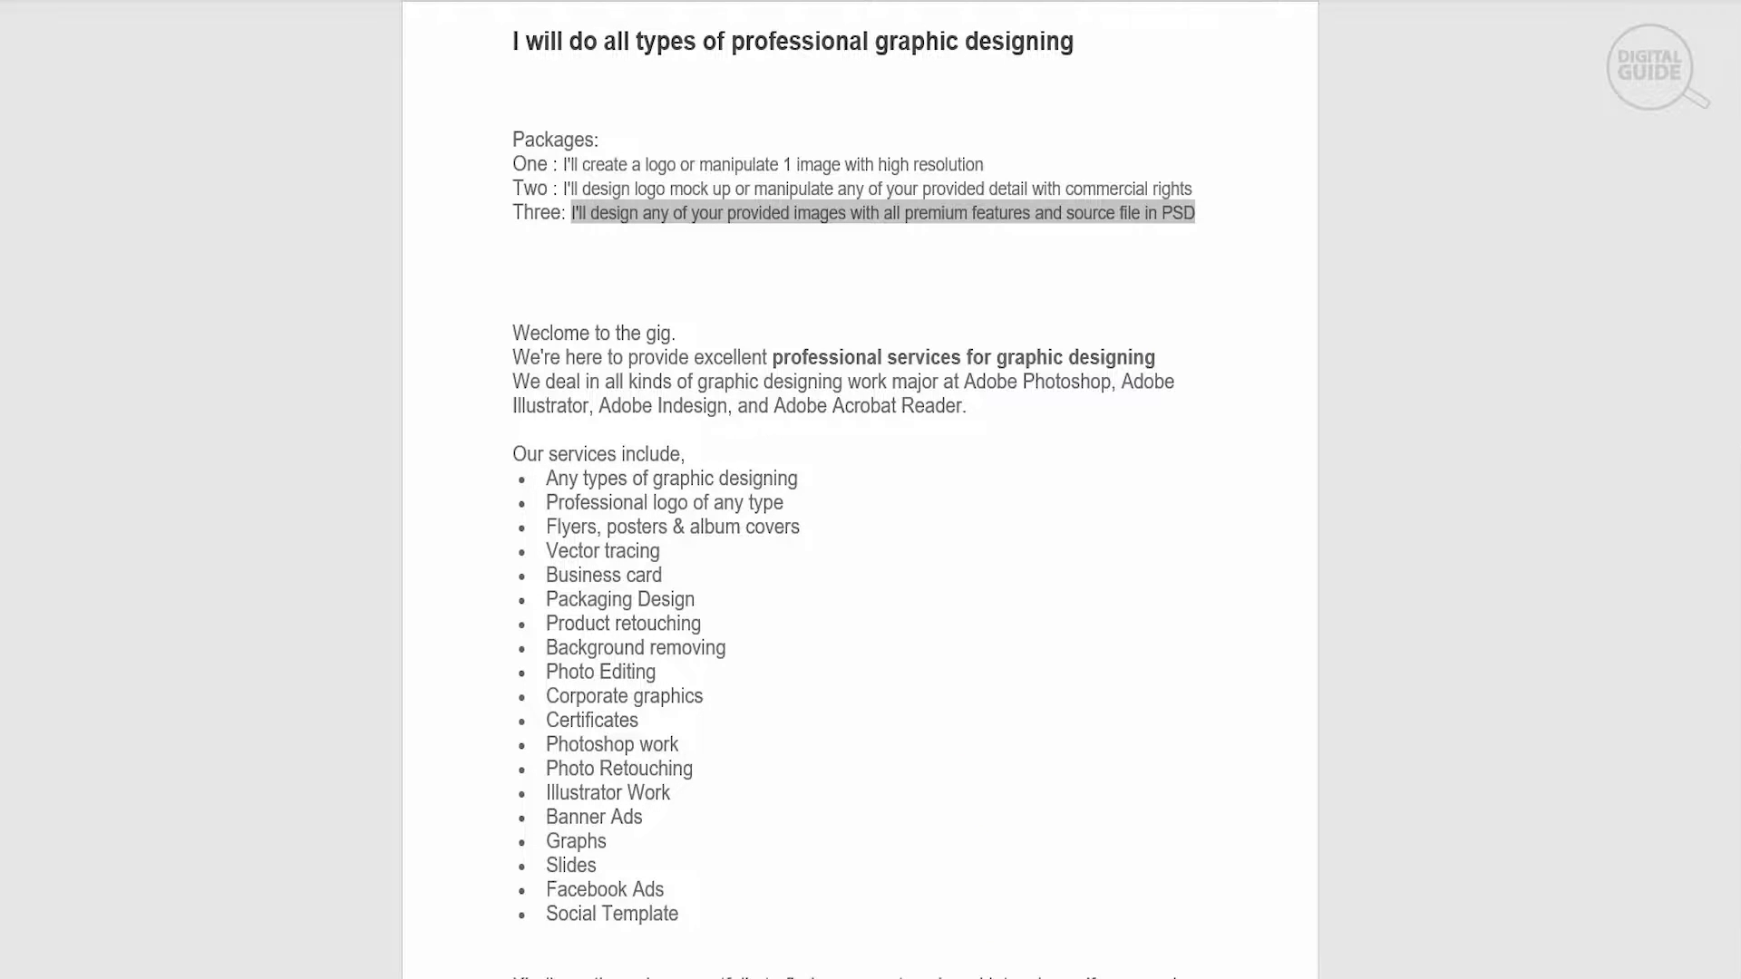
pyautogui.hotkey('alt', 'Tab')
pyautogui.click(936, 412)
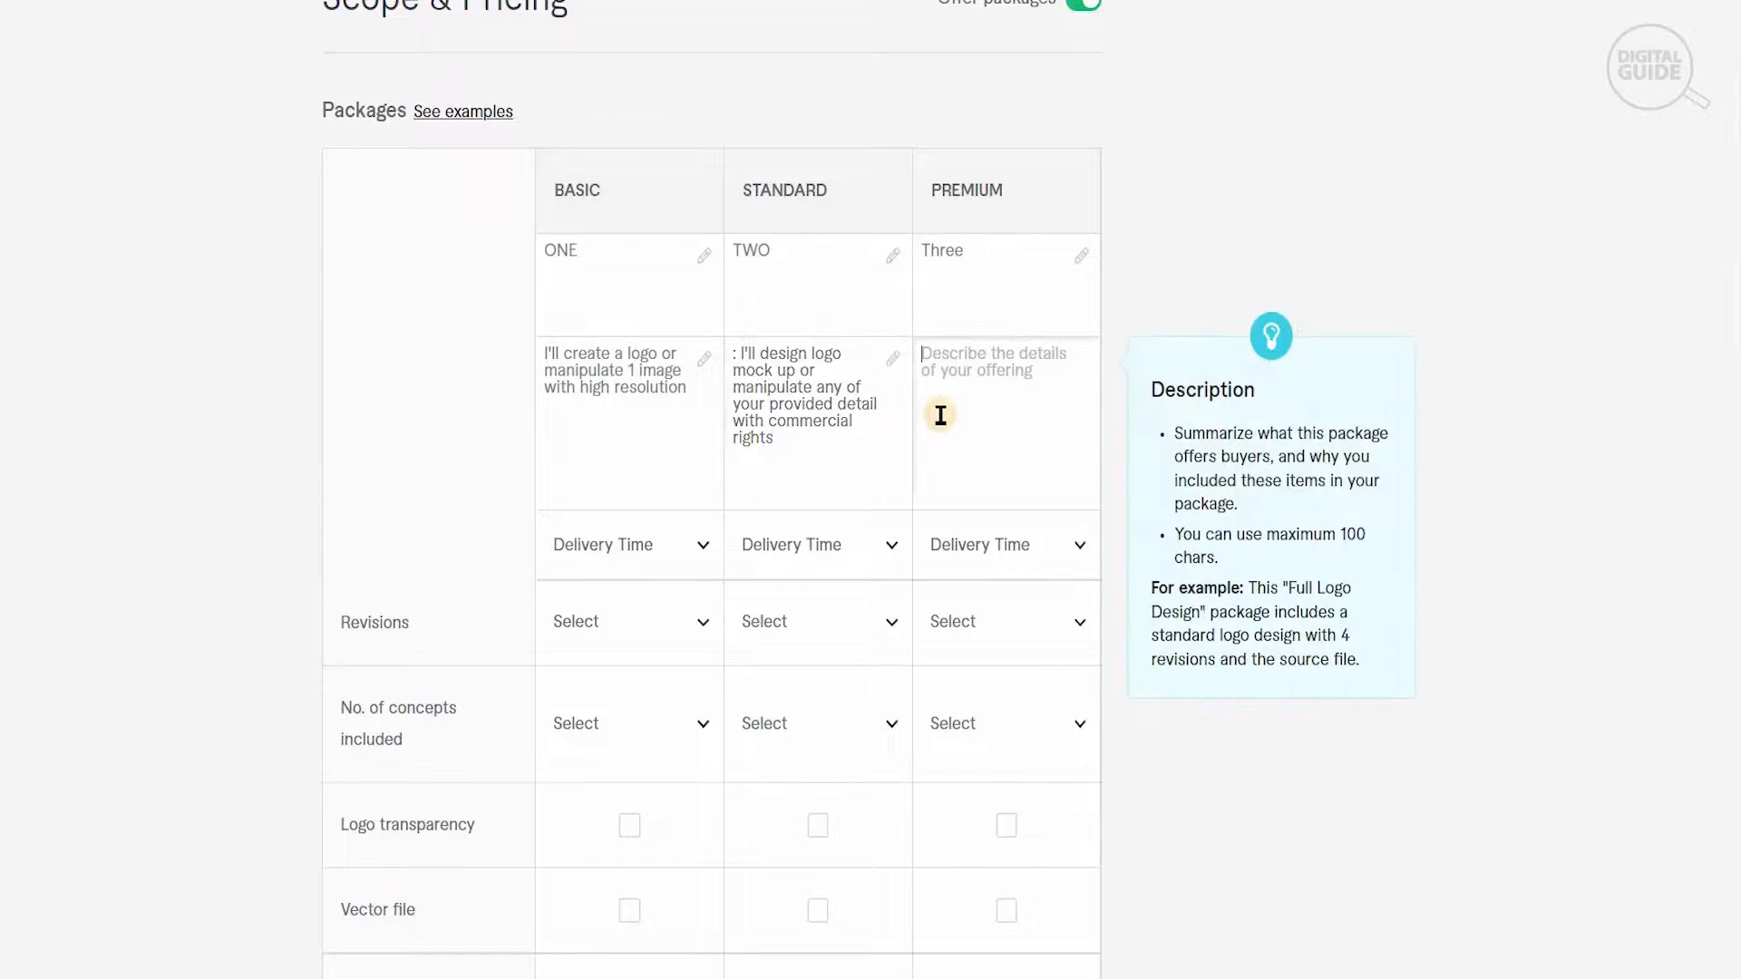
pyautogui.hotkey('ctrl', 'v')
# - Remove the stray colon and space from the beginning of the Standard package description
pyautogui.click(742, 354)
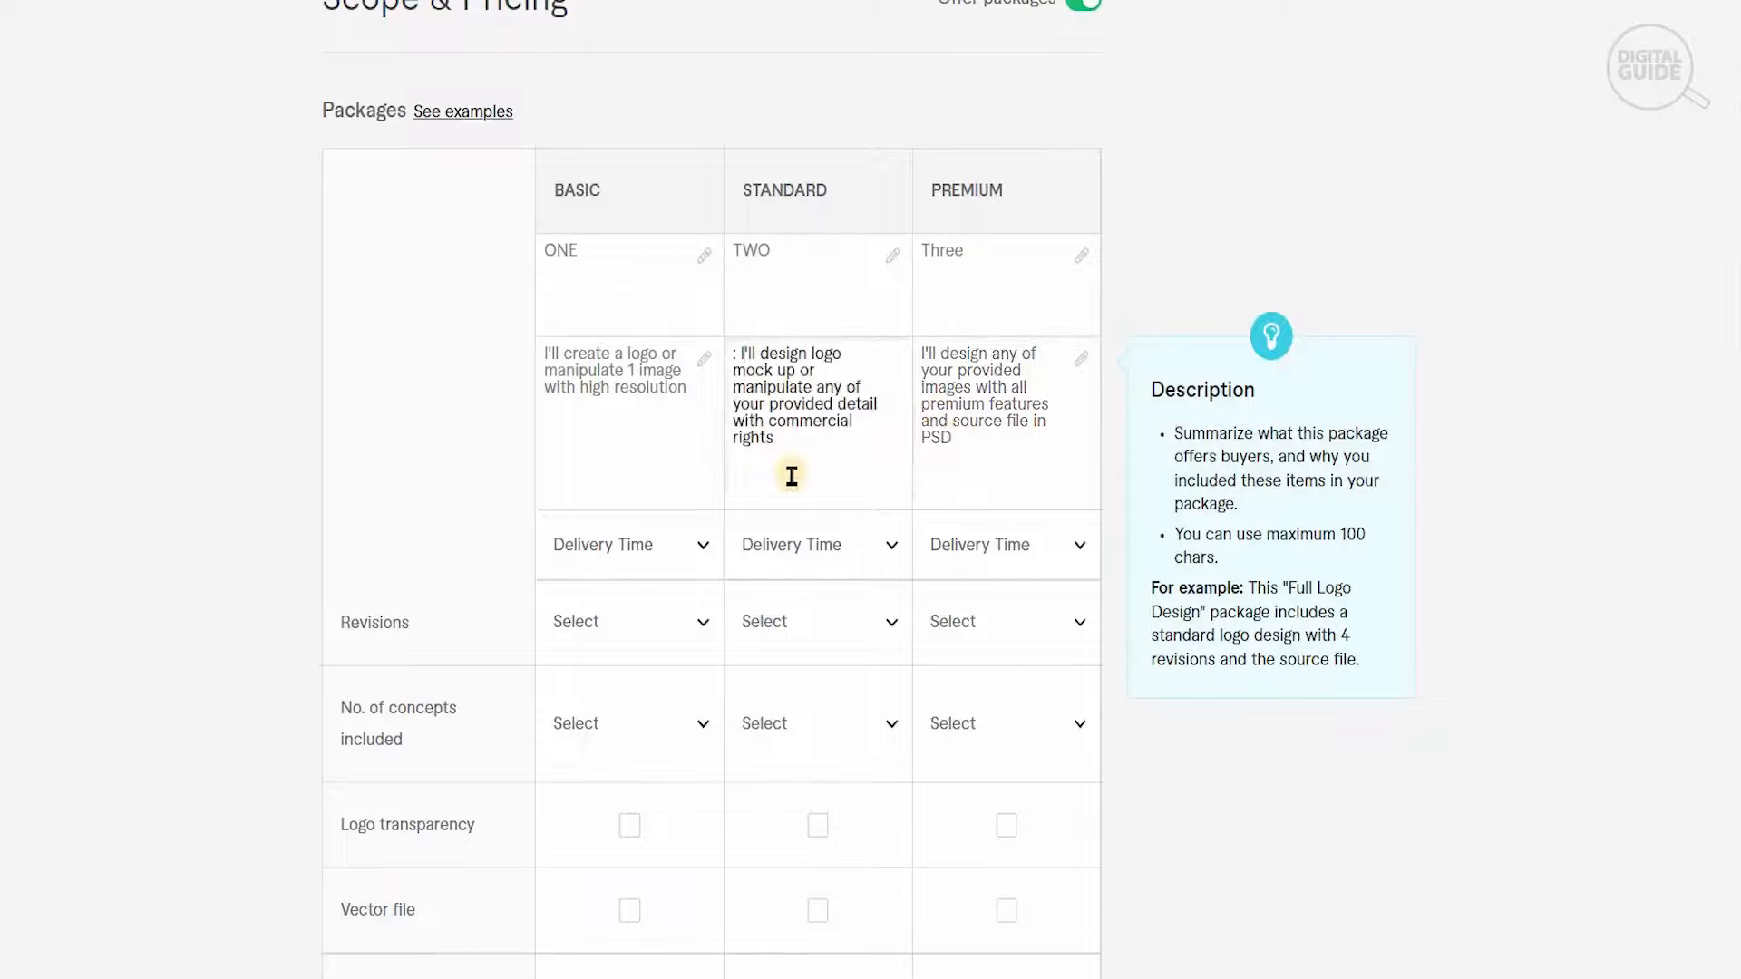
pyautogui.press('BackSpace')
pyautogui.press('BackSpace')
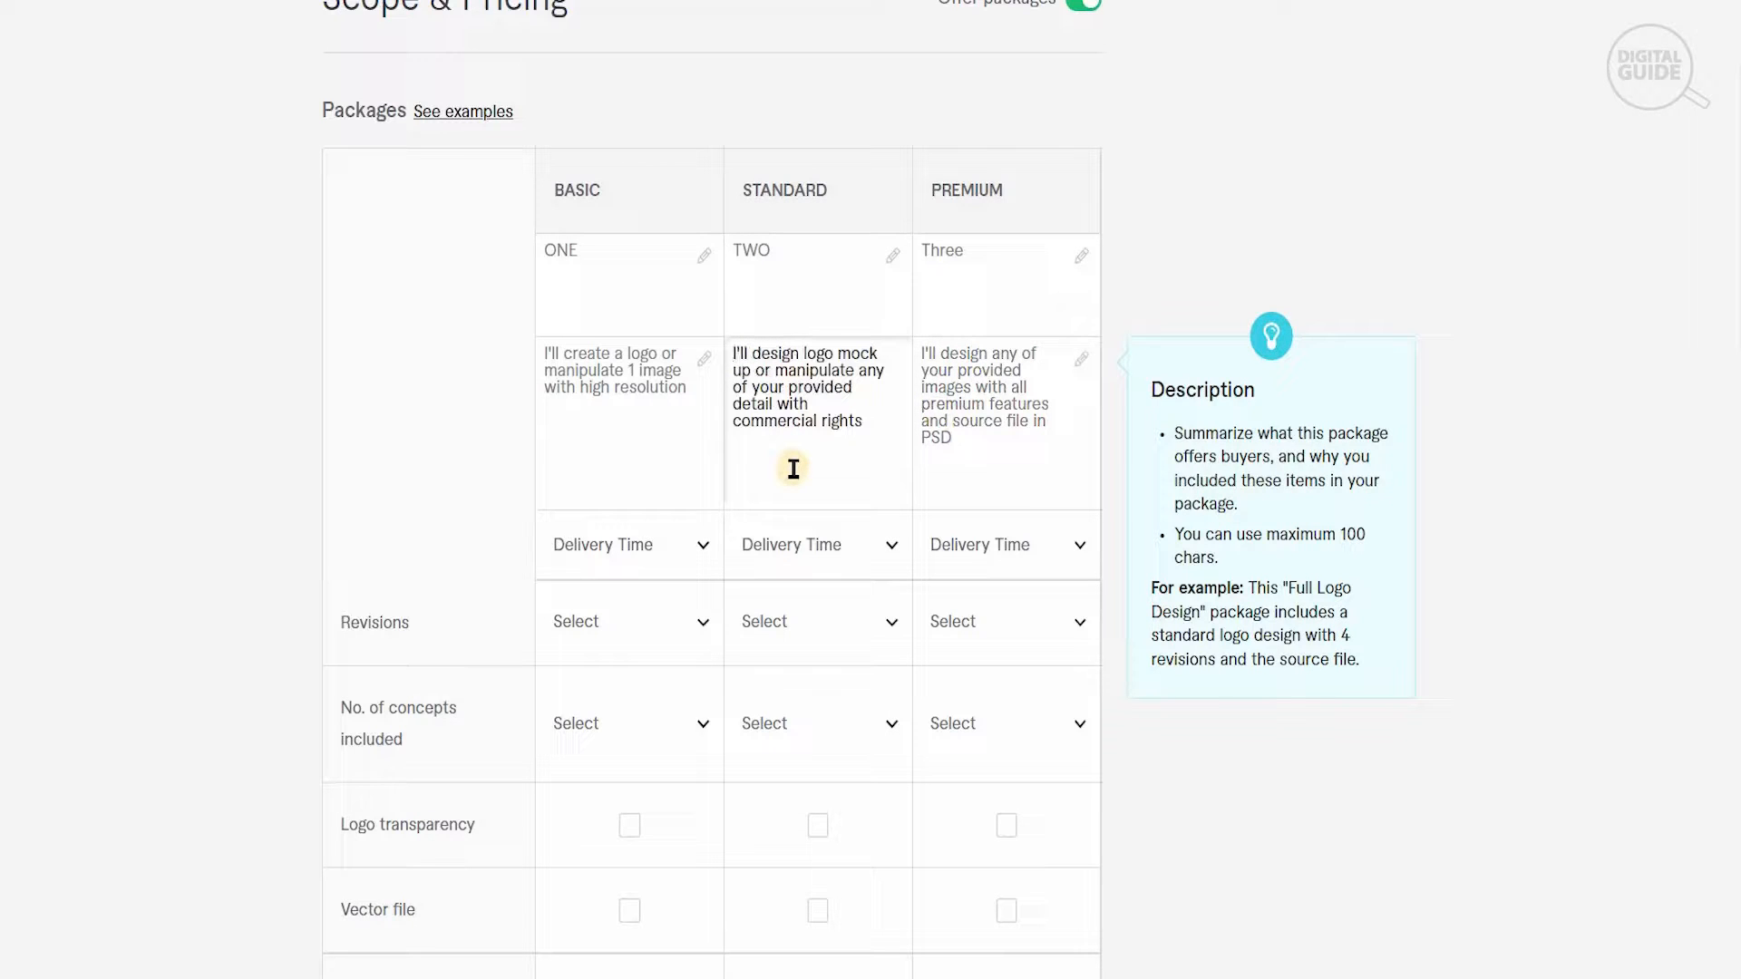
# - Set the delivery time to 3 days for Basic, 2 days for Standard and 1 day for Premium
pyautogui.click(677, 548)
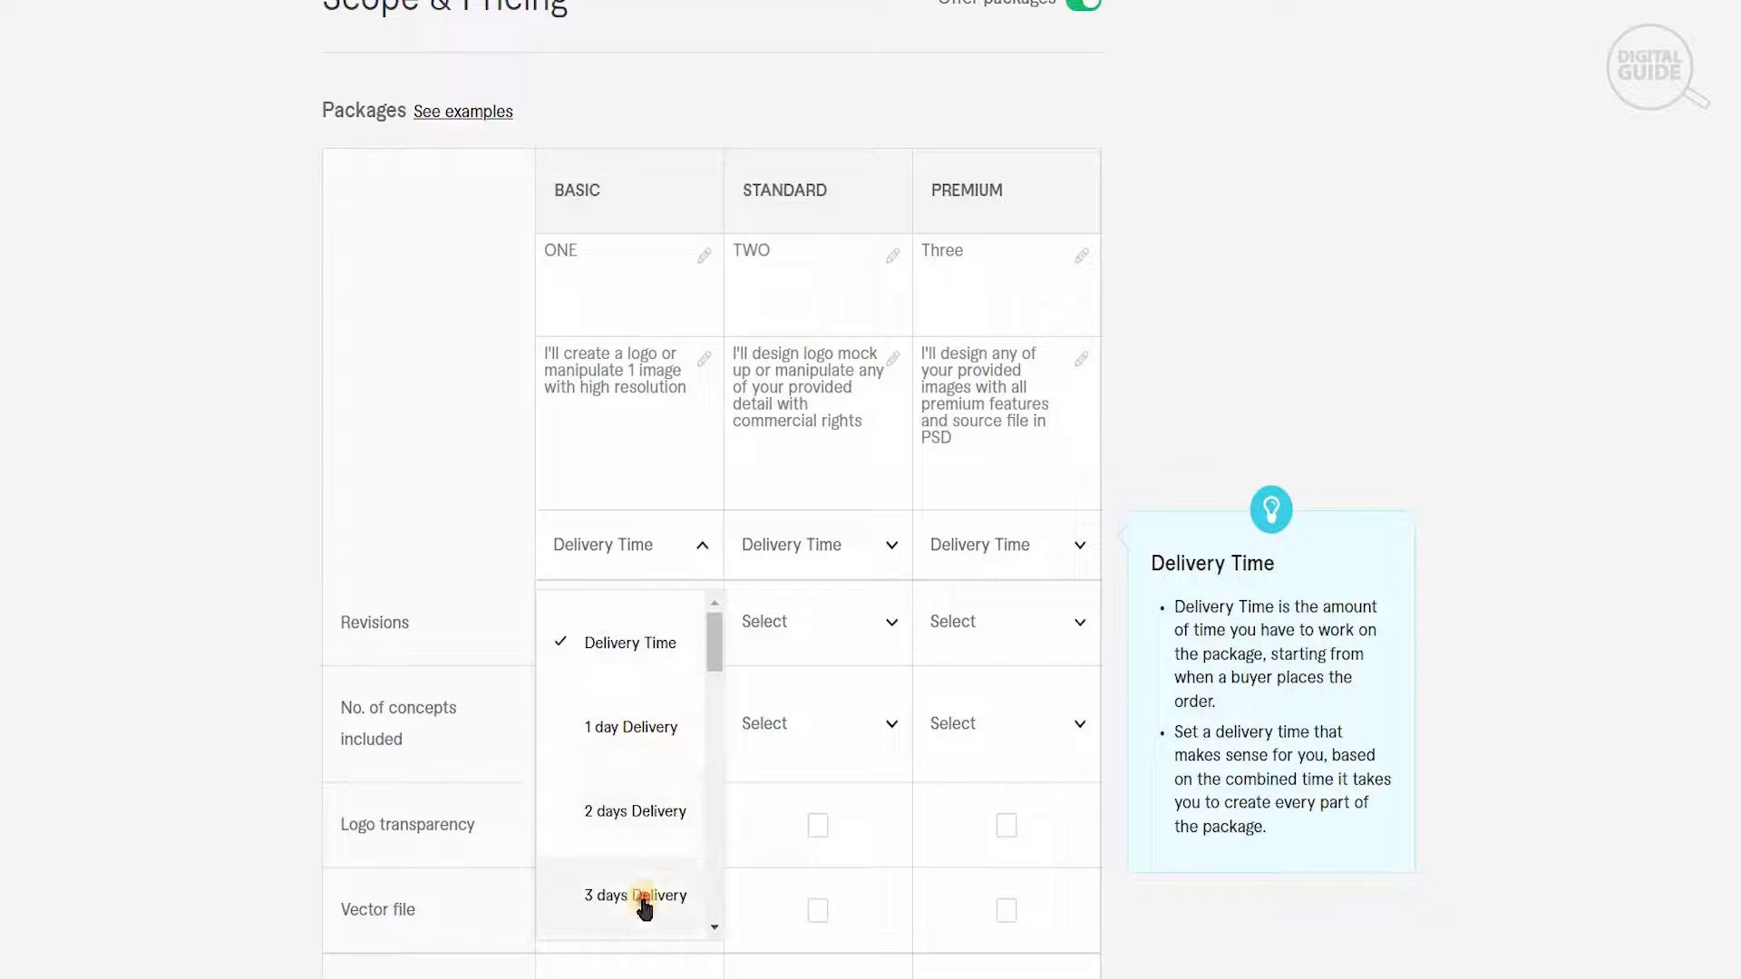
pyautogui.click(826, 552)
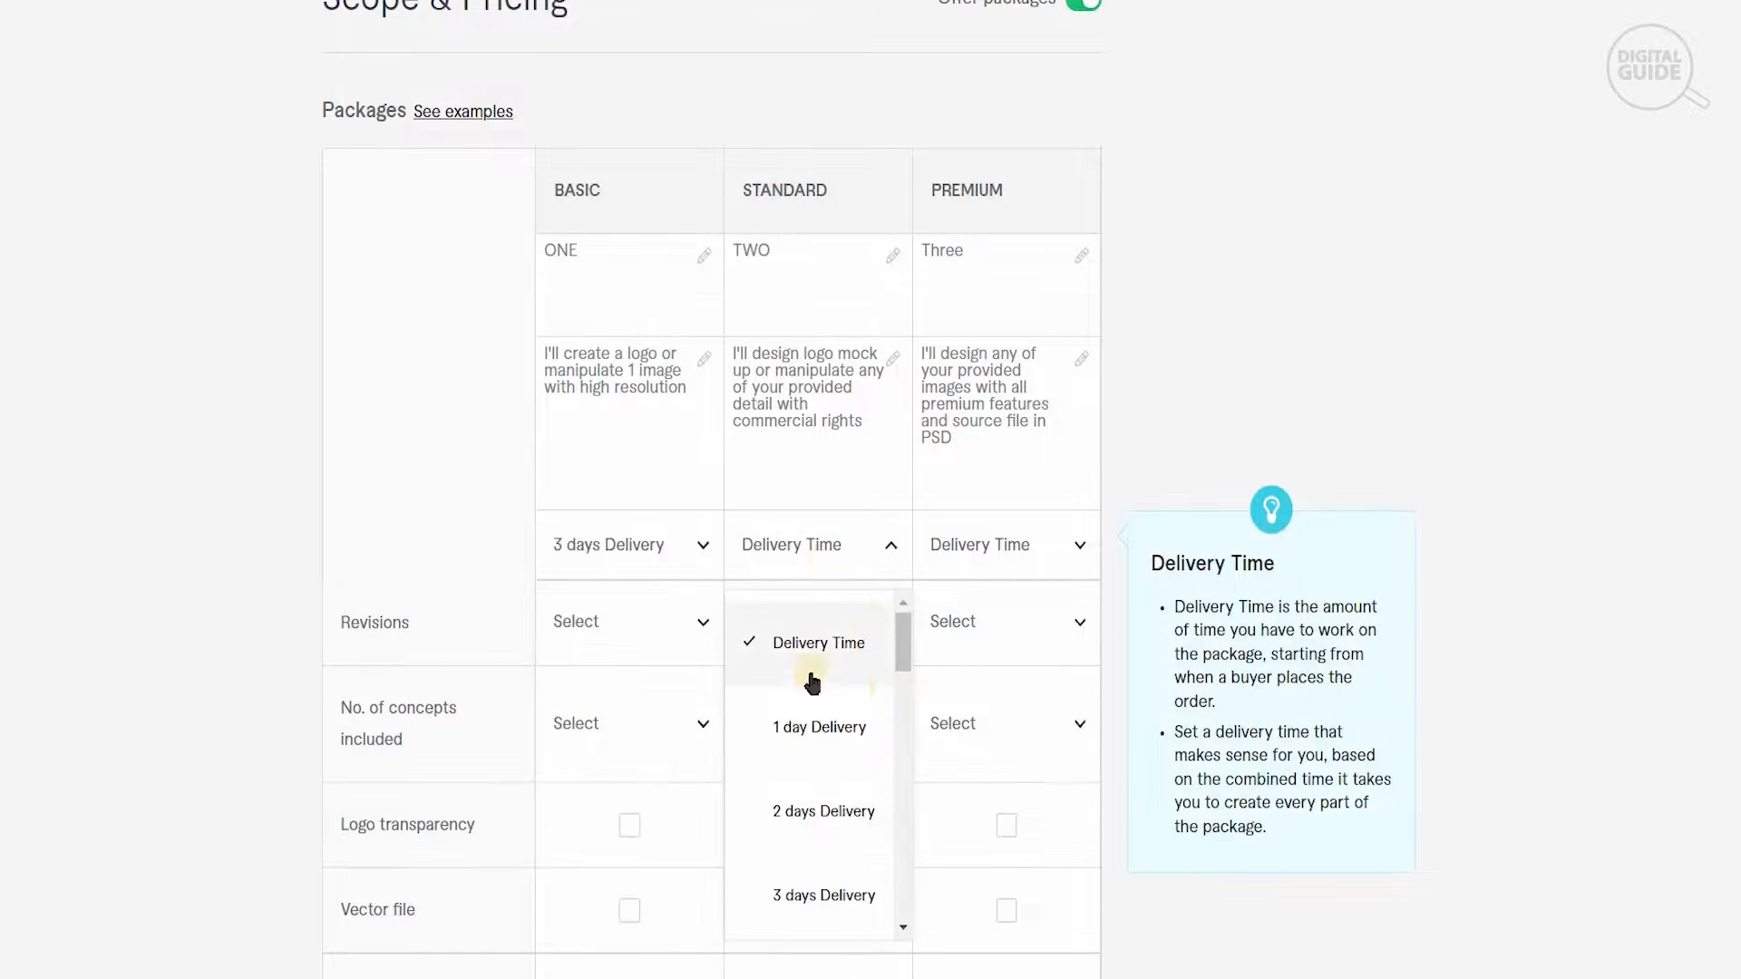
pyautogui.click(853, 807)
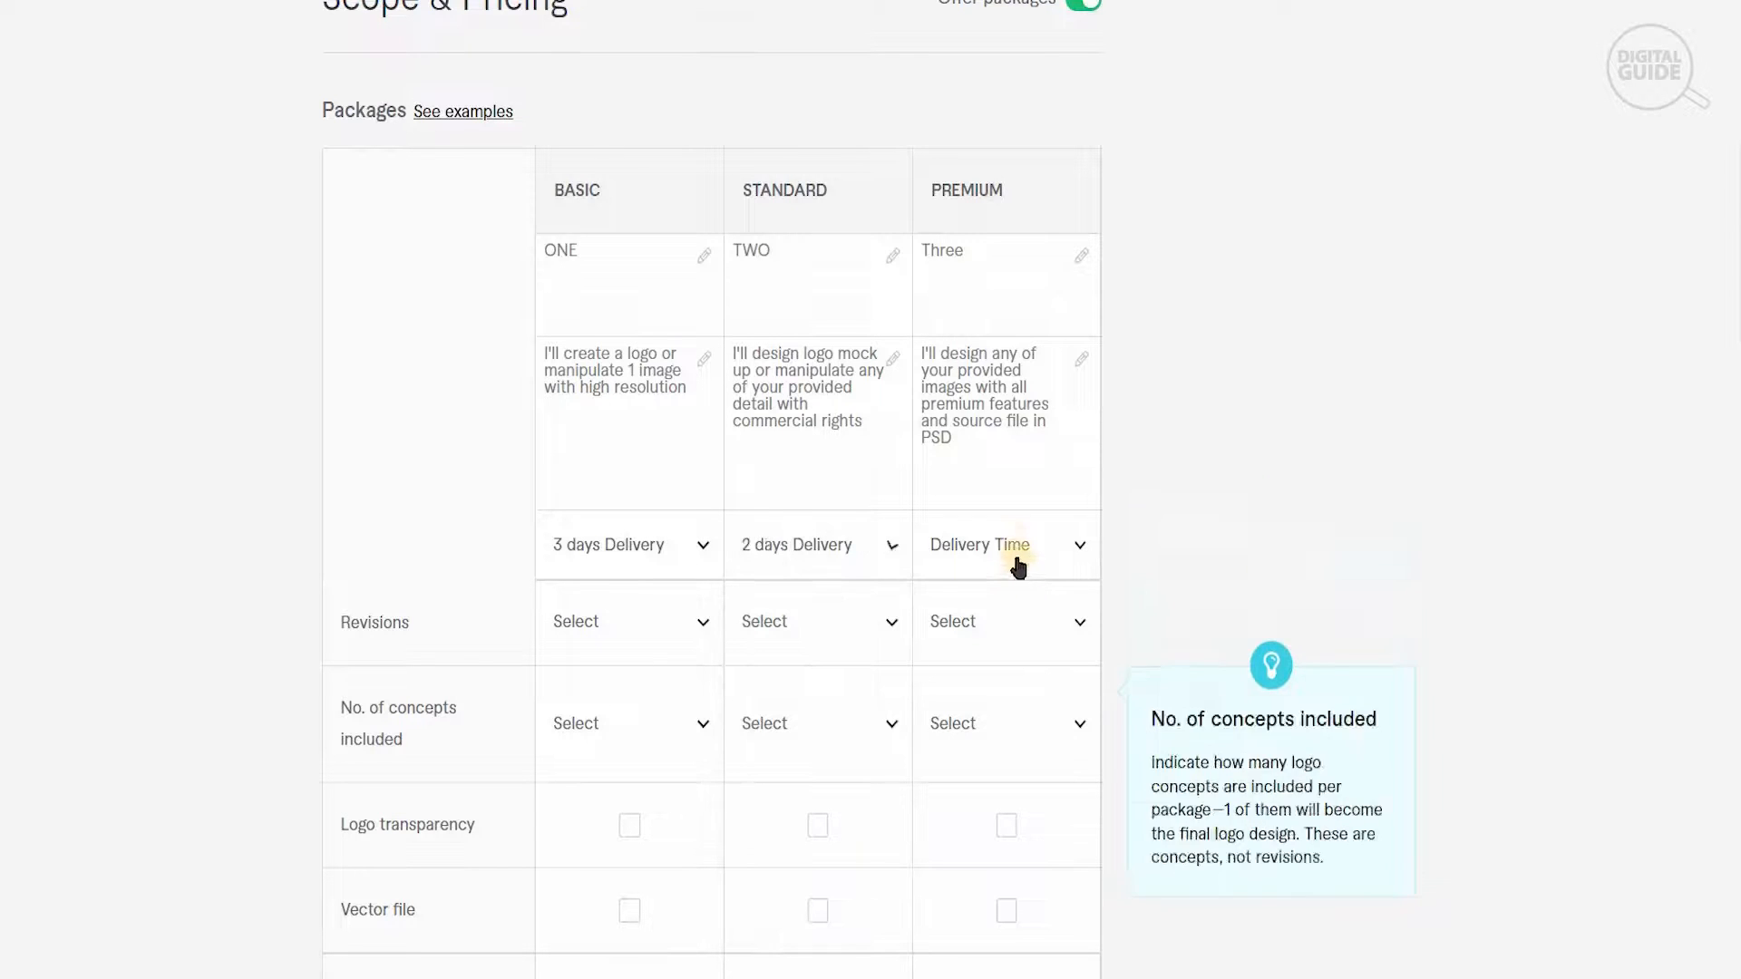
pyautogui.click(1014, 544)
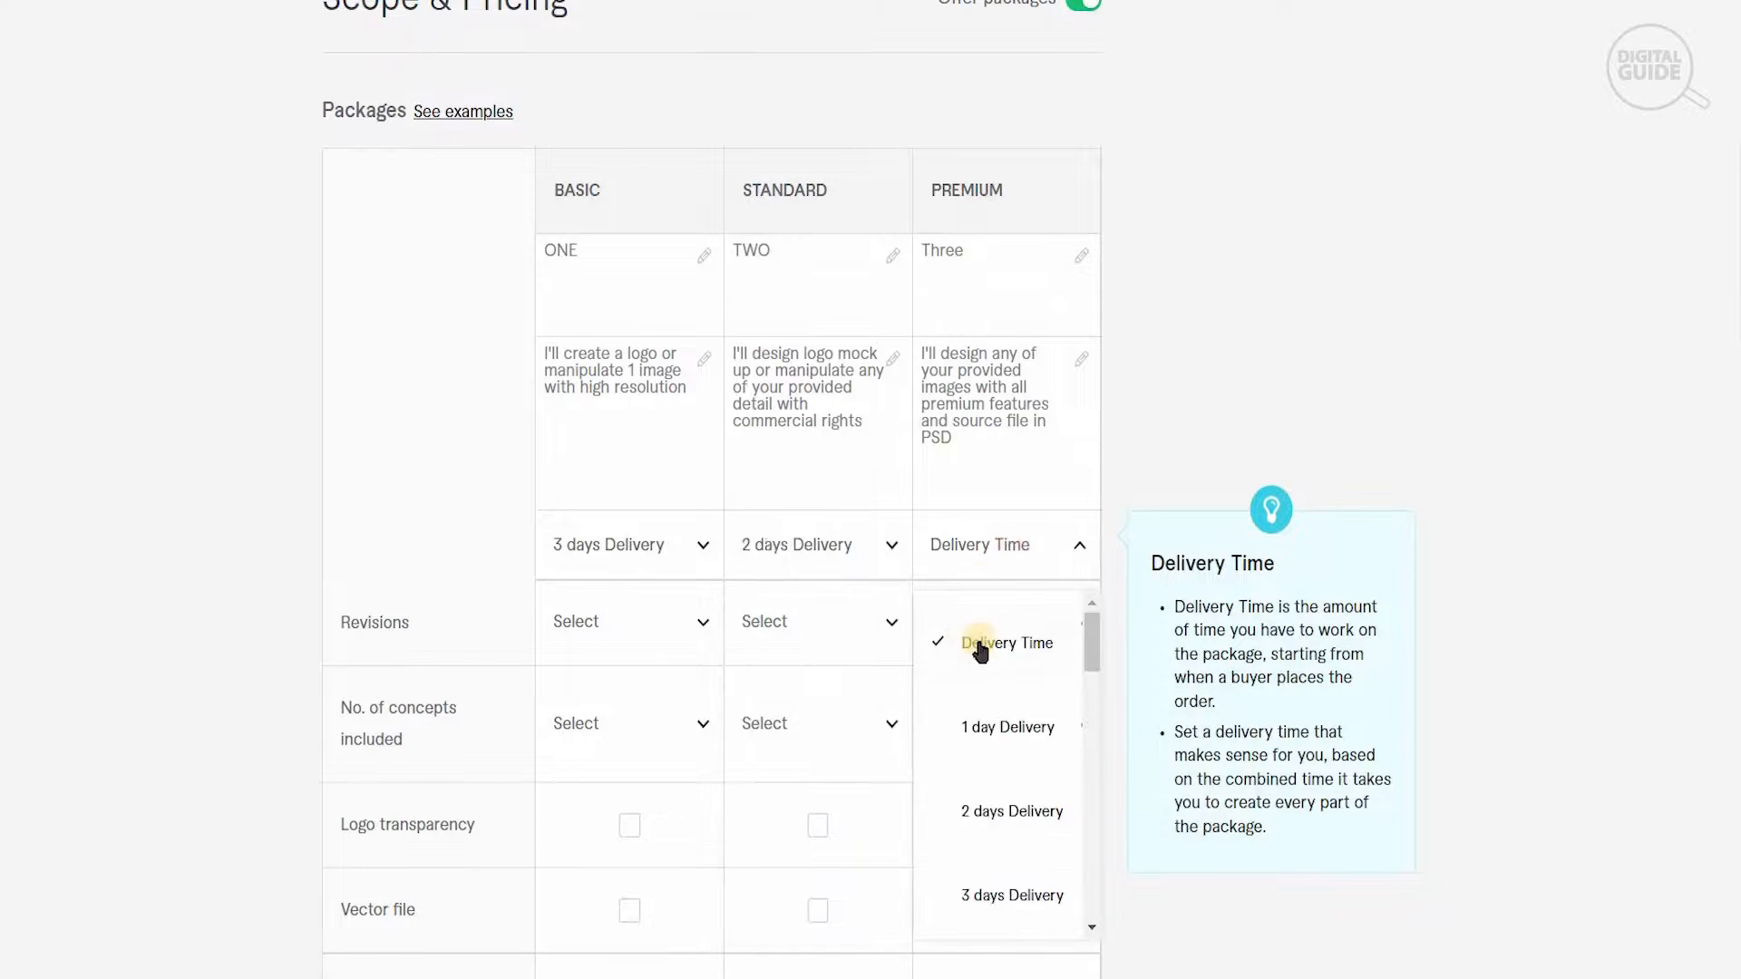
pyautogui.click(1004, 748)
# - Set the number of revisions to 1 for Basic, 2 for Standard and 3 for Premium
pyautogui.click(672, 640)
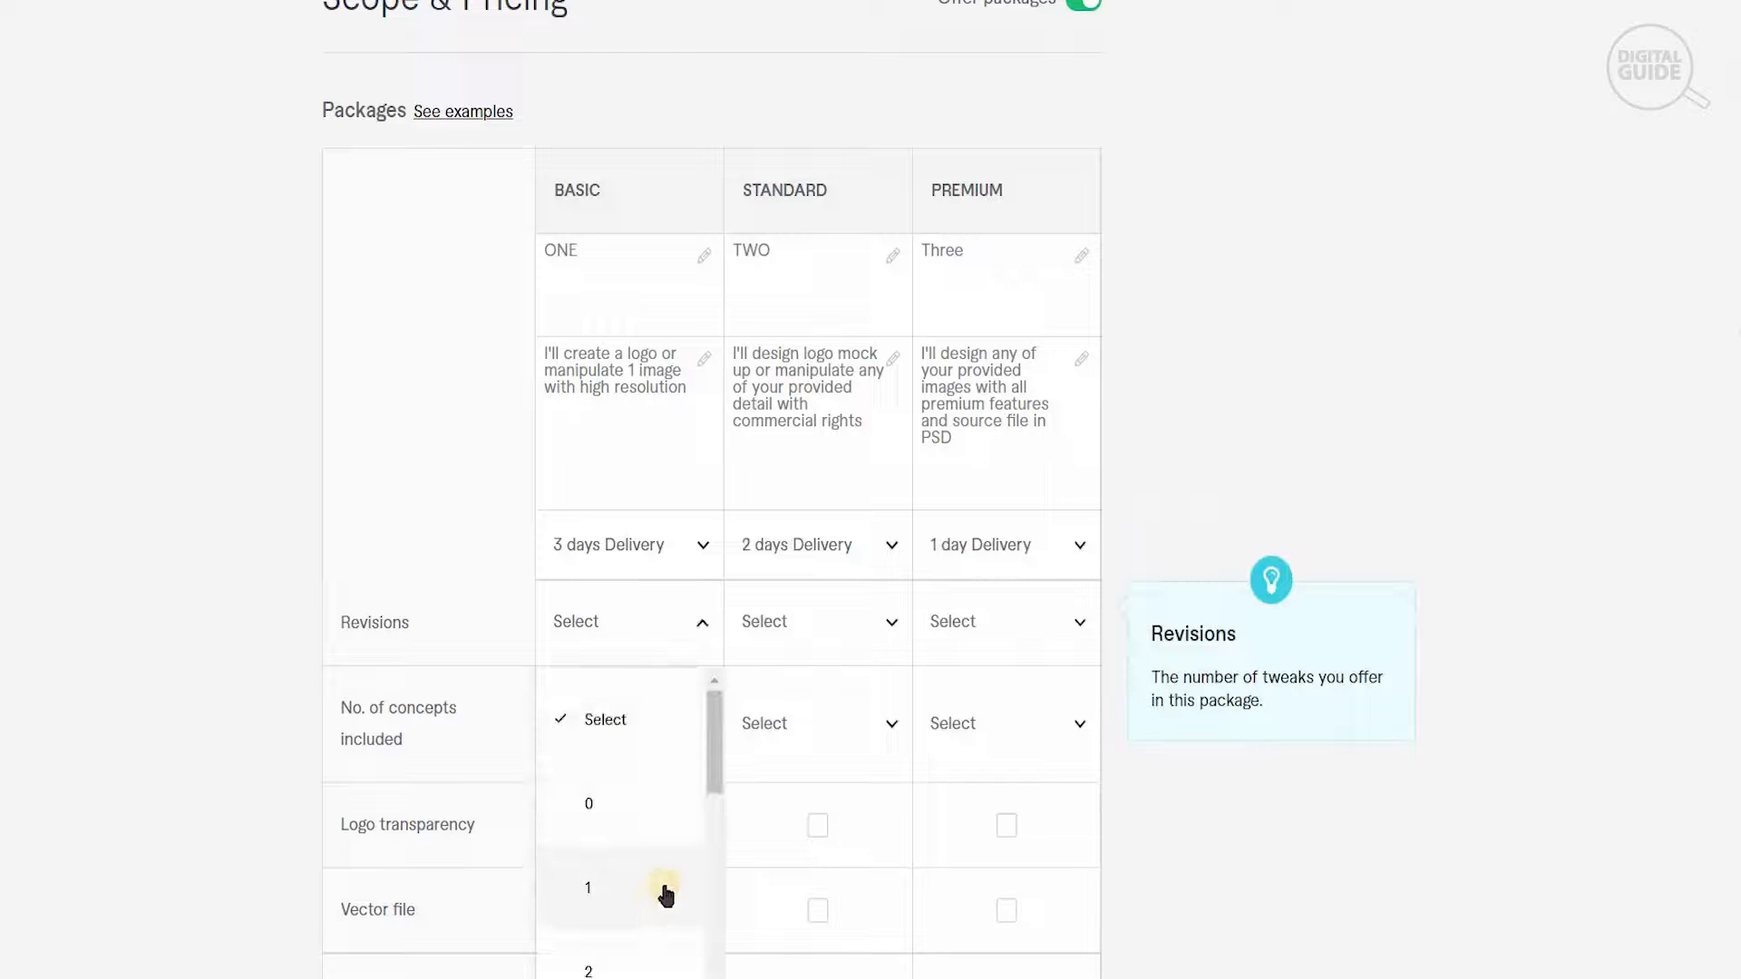
pyautogui.click(661, 897)
pyautogui.click(823, 626)
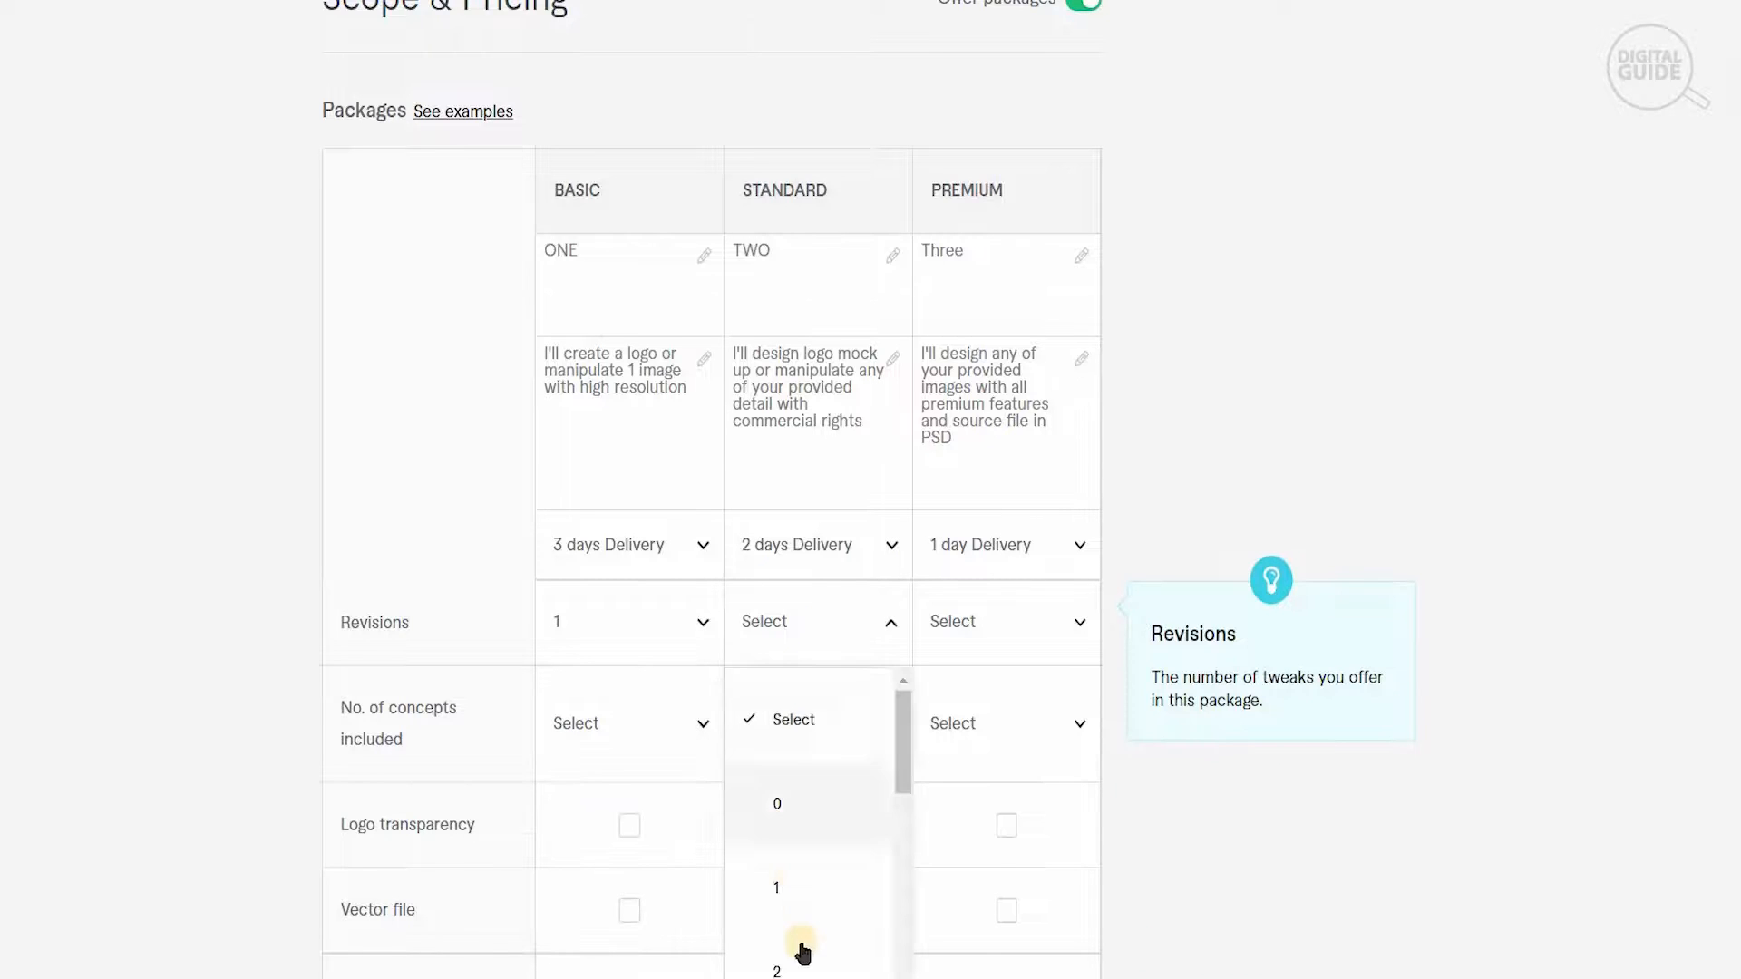
pyautogui.click(801, 972)
pyautogui.click(995, 622)
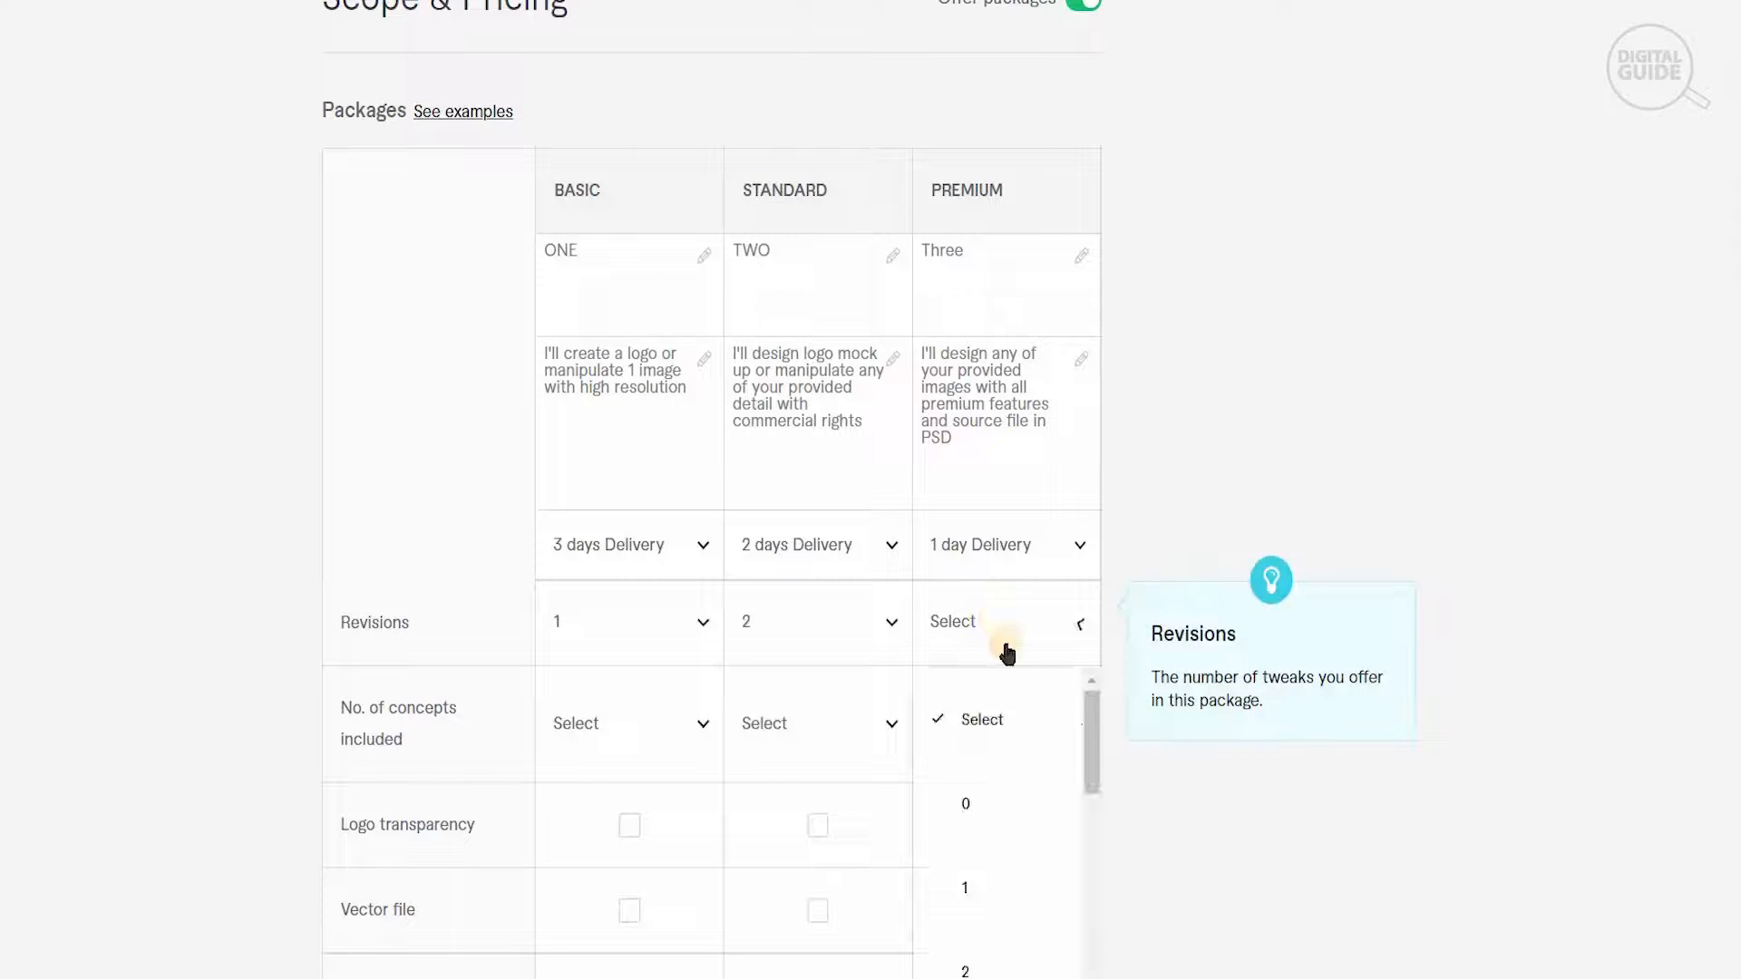
pyautogui.moveTo(1092, 701); pyautogui.dragTo(1092, 729)
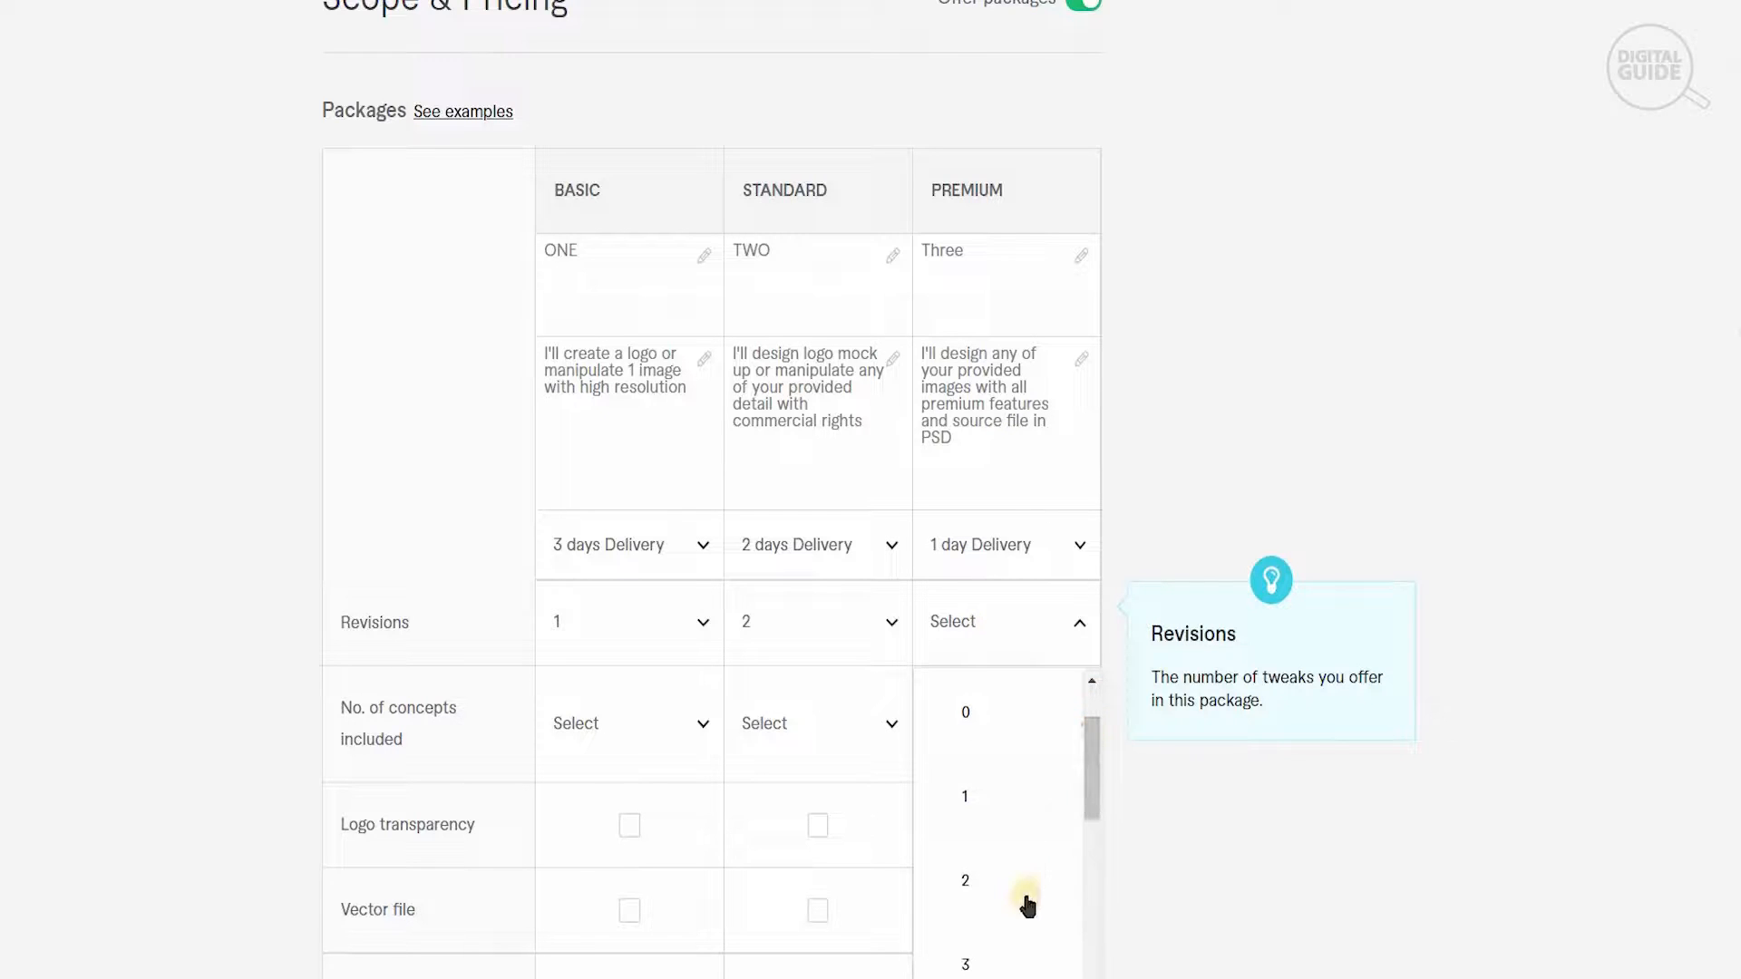
pyautogui.click(1011, 964)
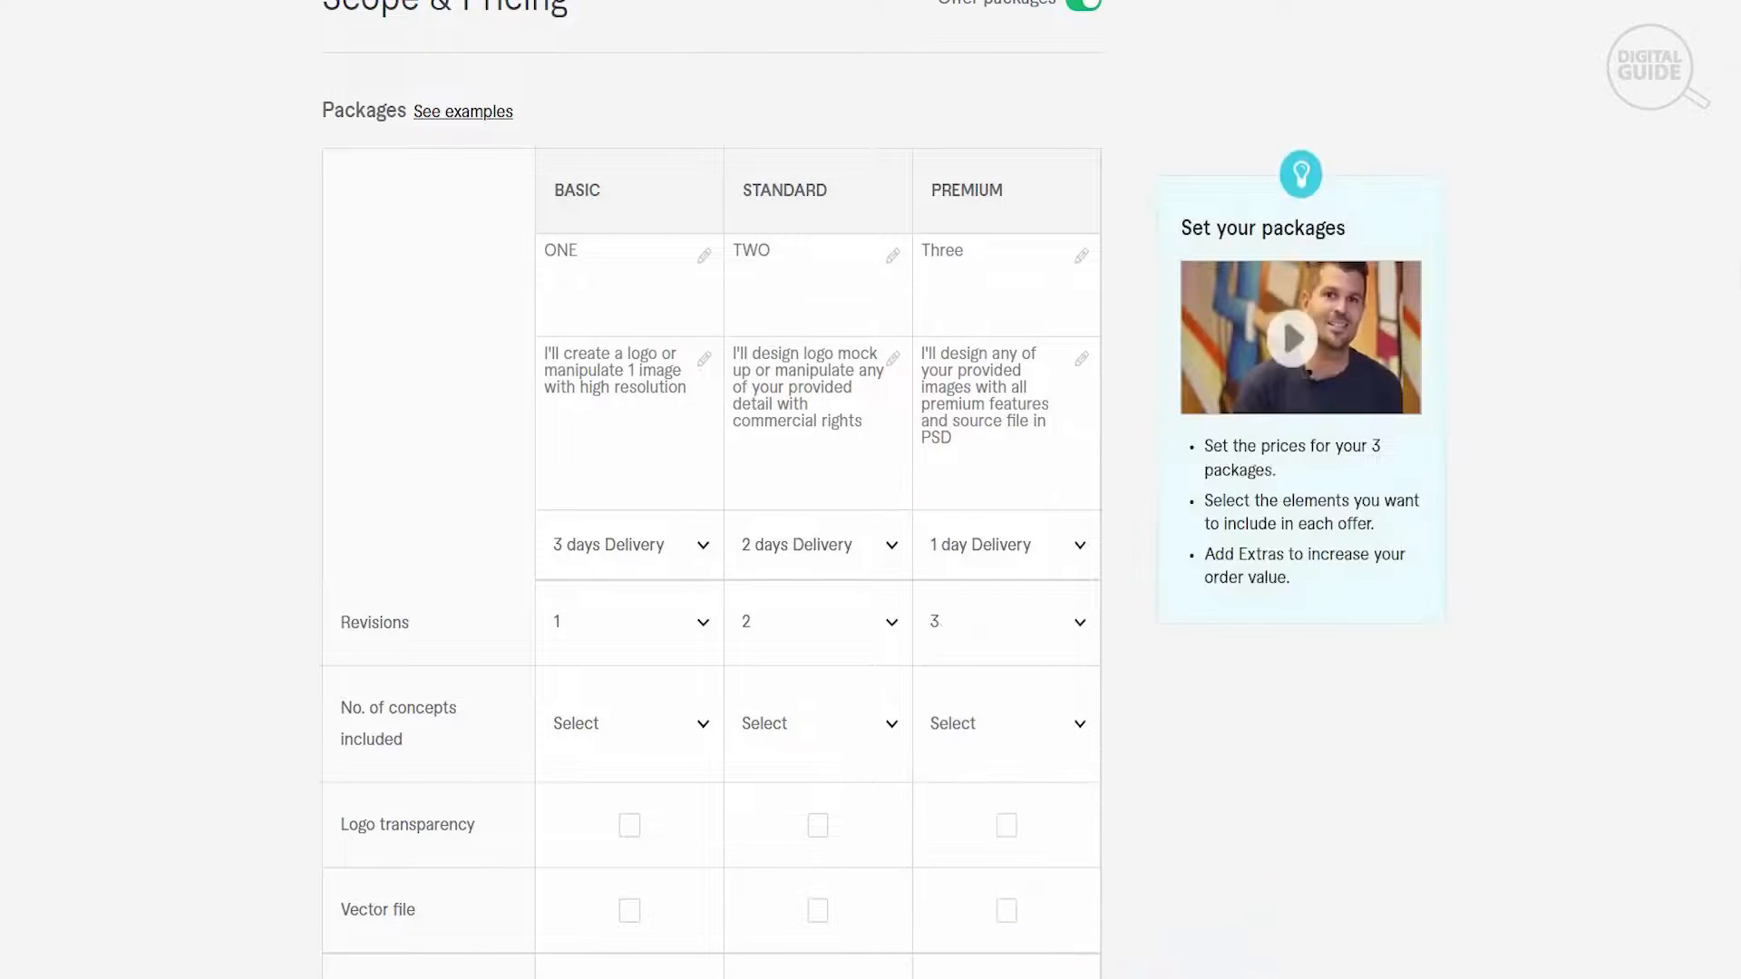
# - Set the number of concepts included to 1 for Basic, 2 for Standard and 3 for Premium
pyautogui.scroll(-2, 1111, 523)
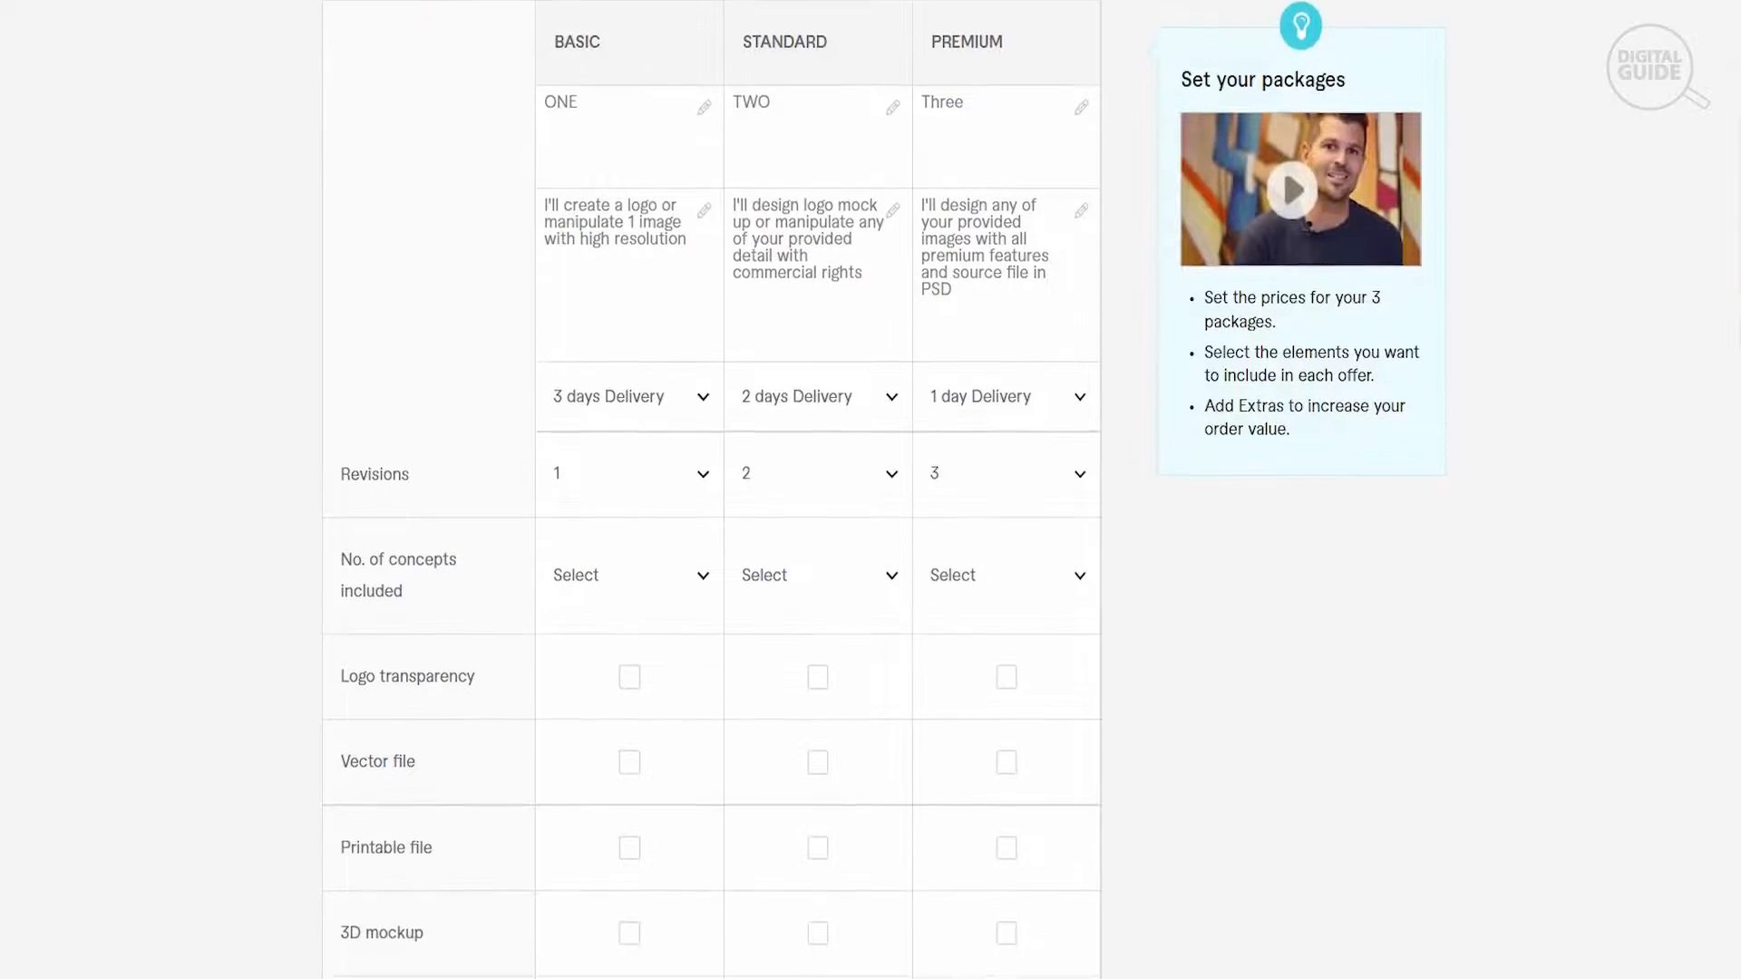
pyautogui.click(633, 593)
pyautogui.click(616, 758)
pyautogui.click(828, 583)
pyautogui.click(833, 855)
pyautogui.click(1010, 610)
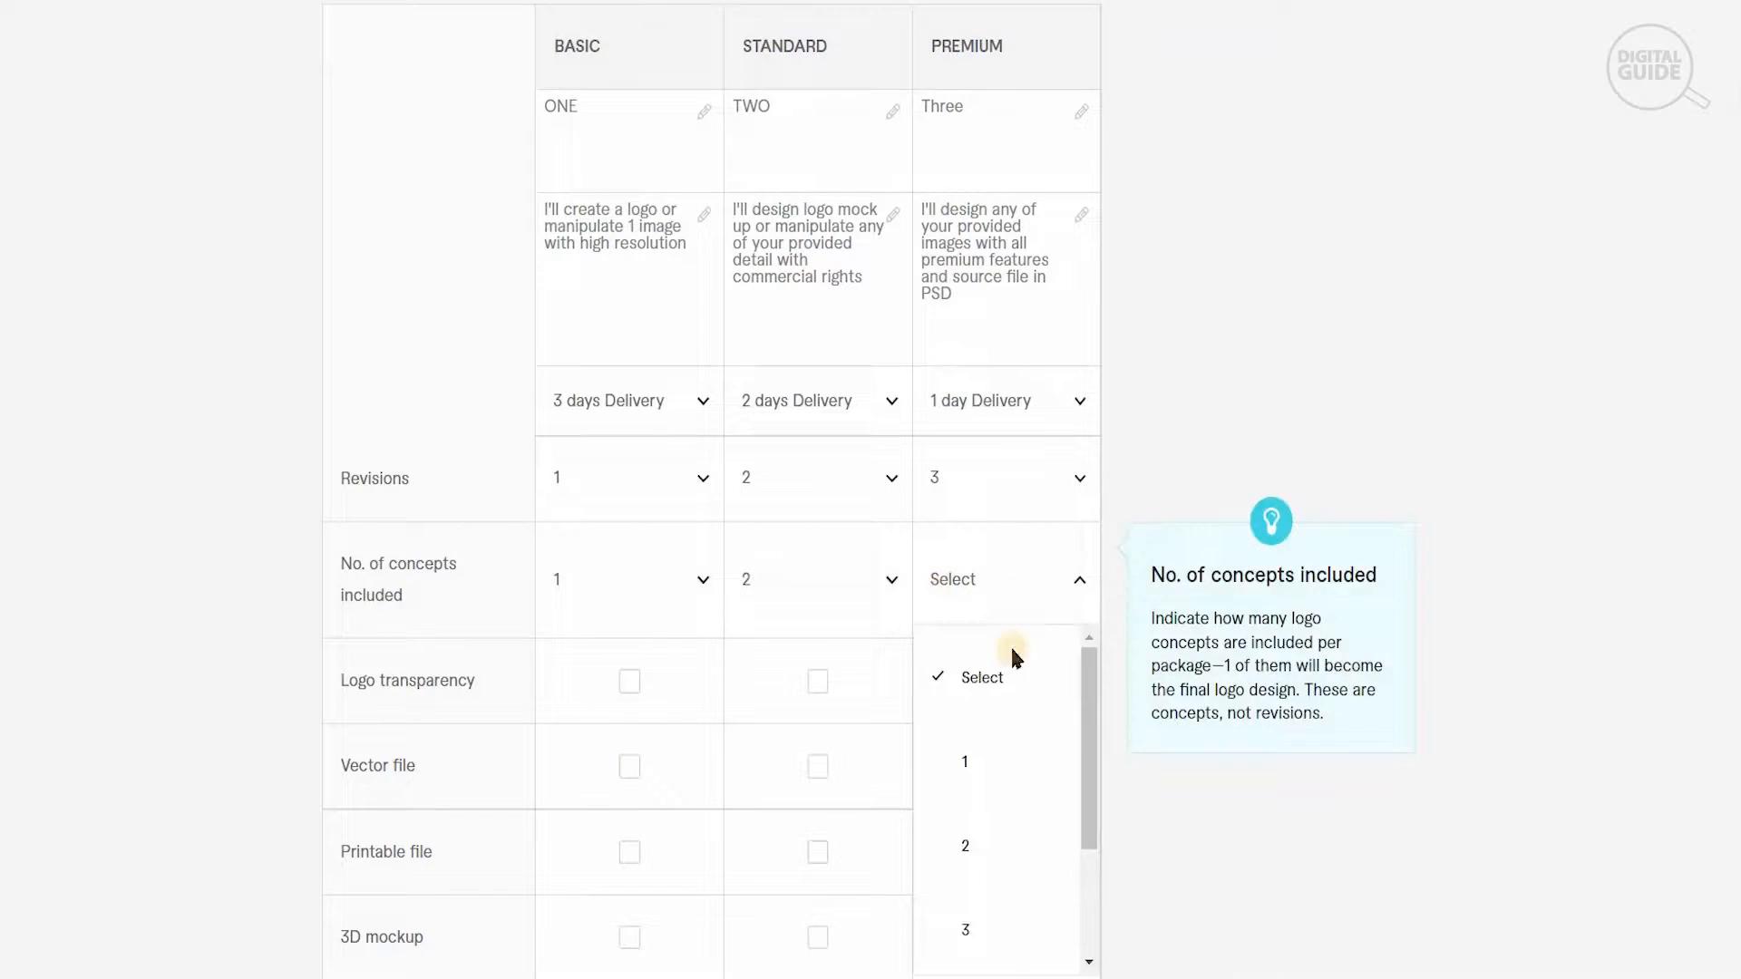
pyautogui.click(1004, 929)
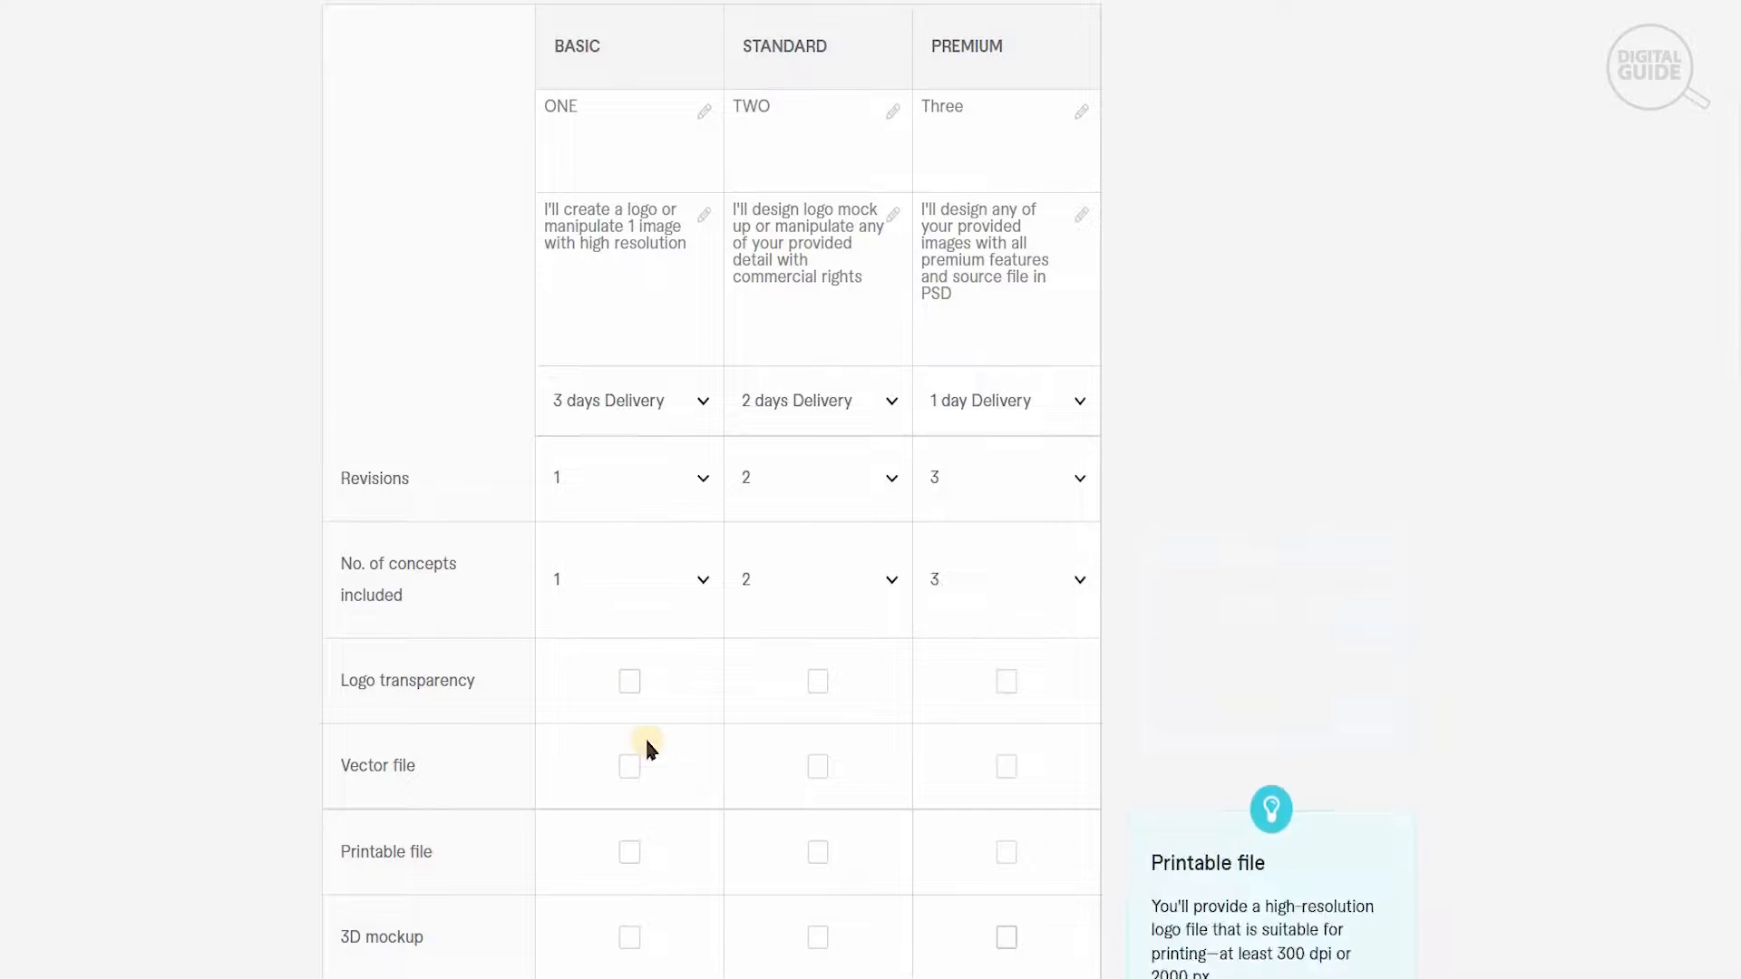
# - Include Logo transparency and Vector file in all three packages
pyautogui.click(629, 693)
pyautogui.click(820, 689)
pyautogui.click(1007, 692)
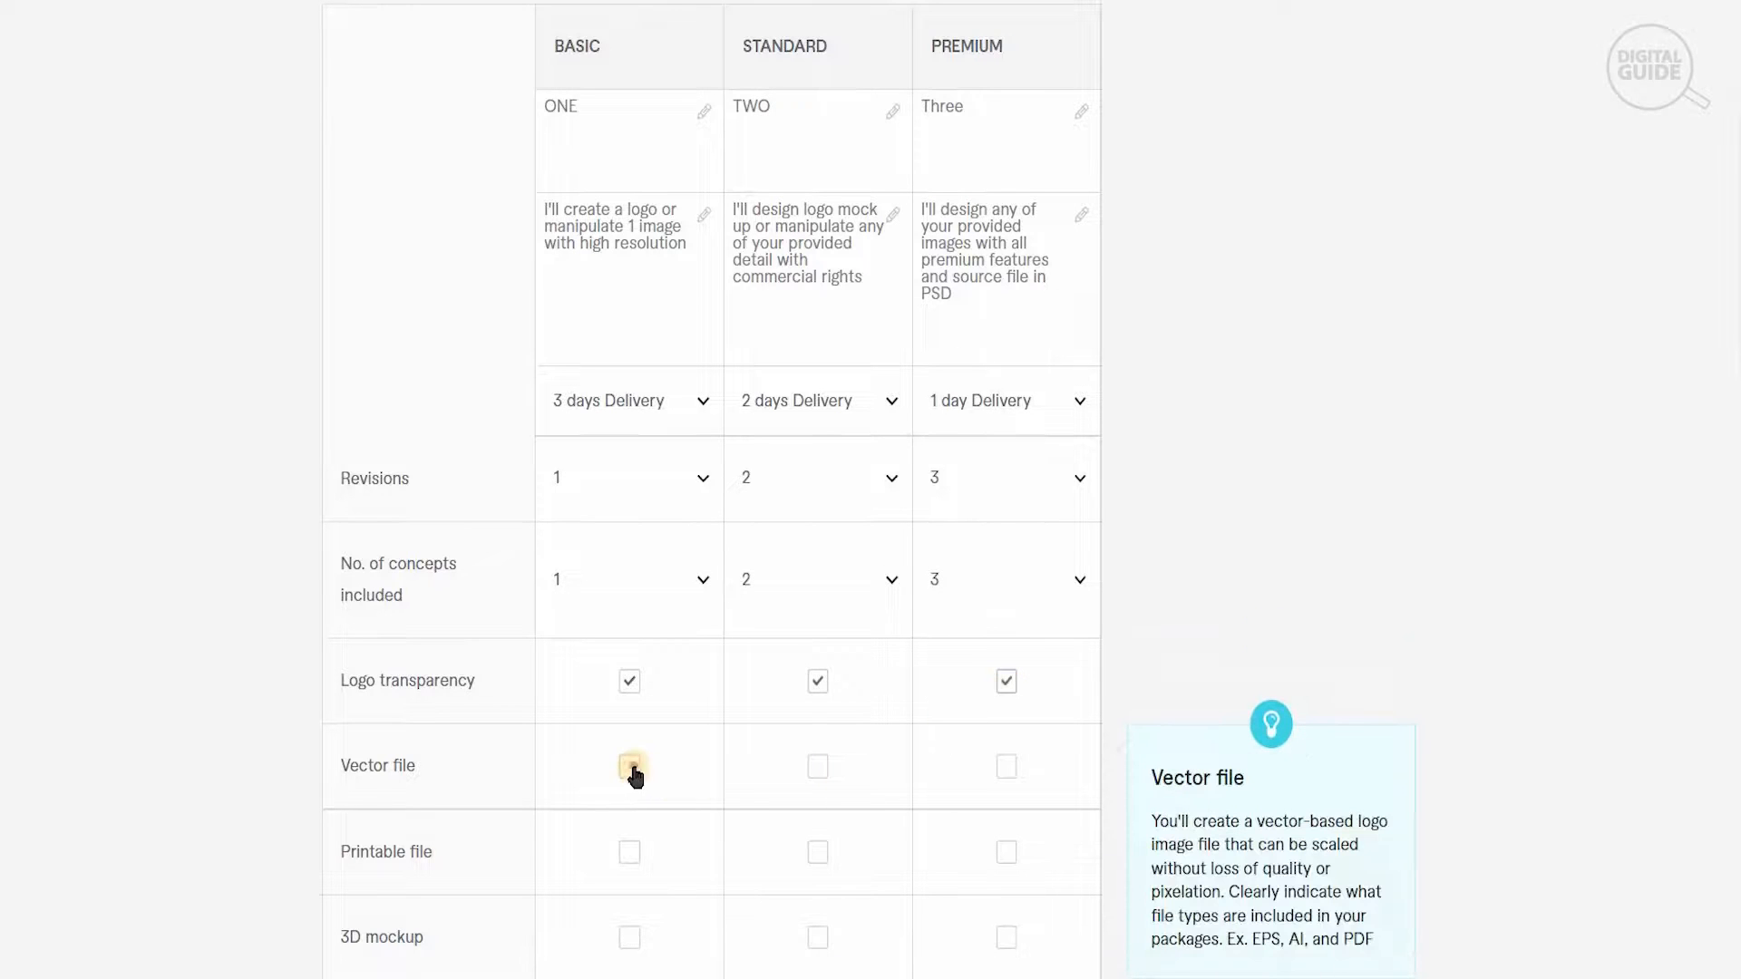
pyautogui.click(998, 775)
pyautogui.click(818, 768)
# - Include Printable file and 3D mockup in Standard and Premium, plus Source file, Stationery designs and Social media kit in Premium only
pyautogui.scroll(-5, 1380, 400)
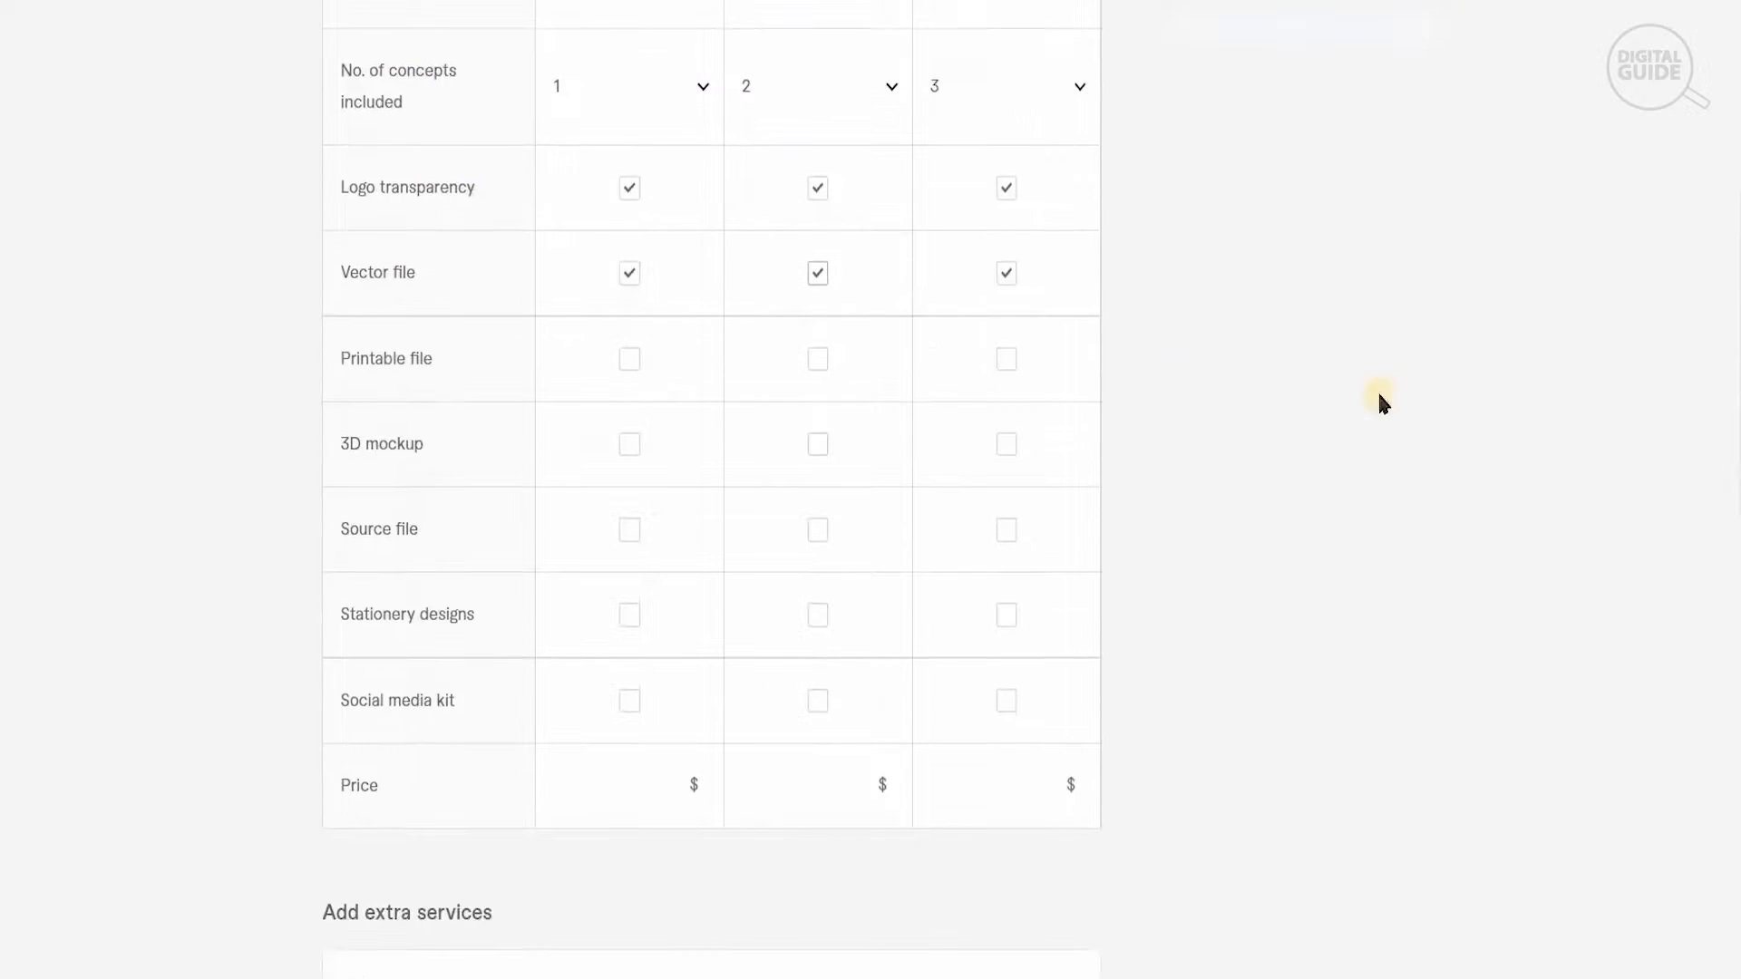
pyautogui.click(810, 361)
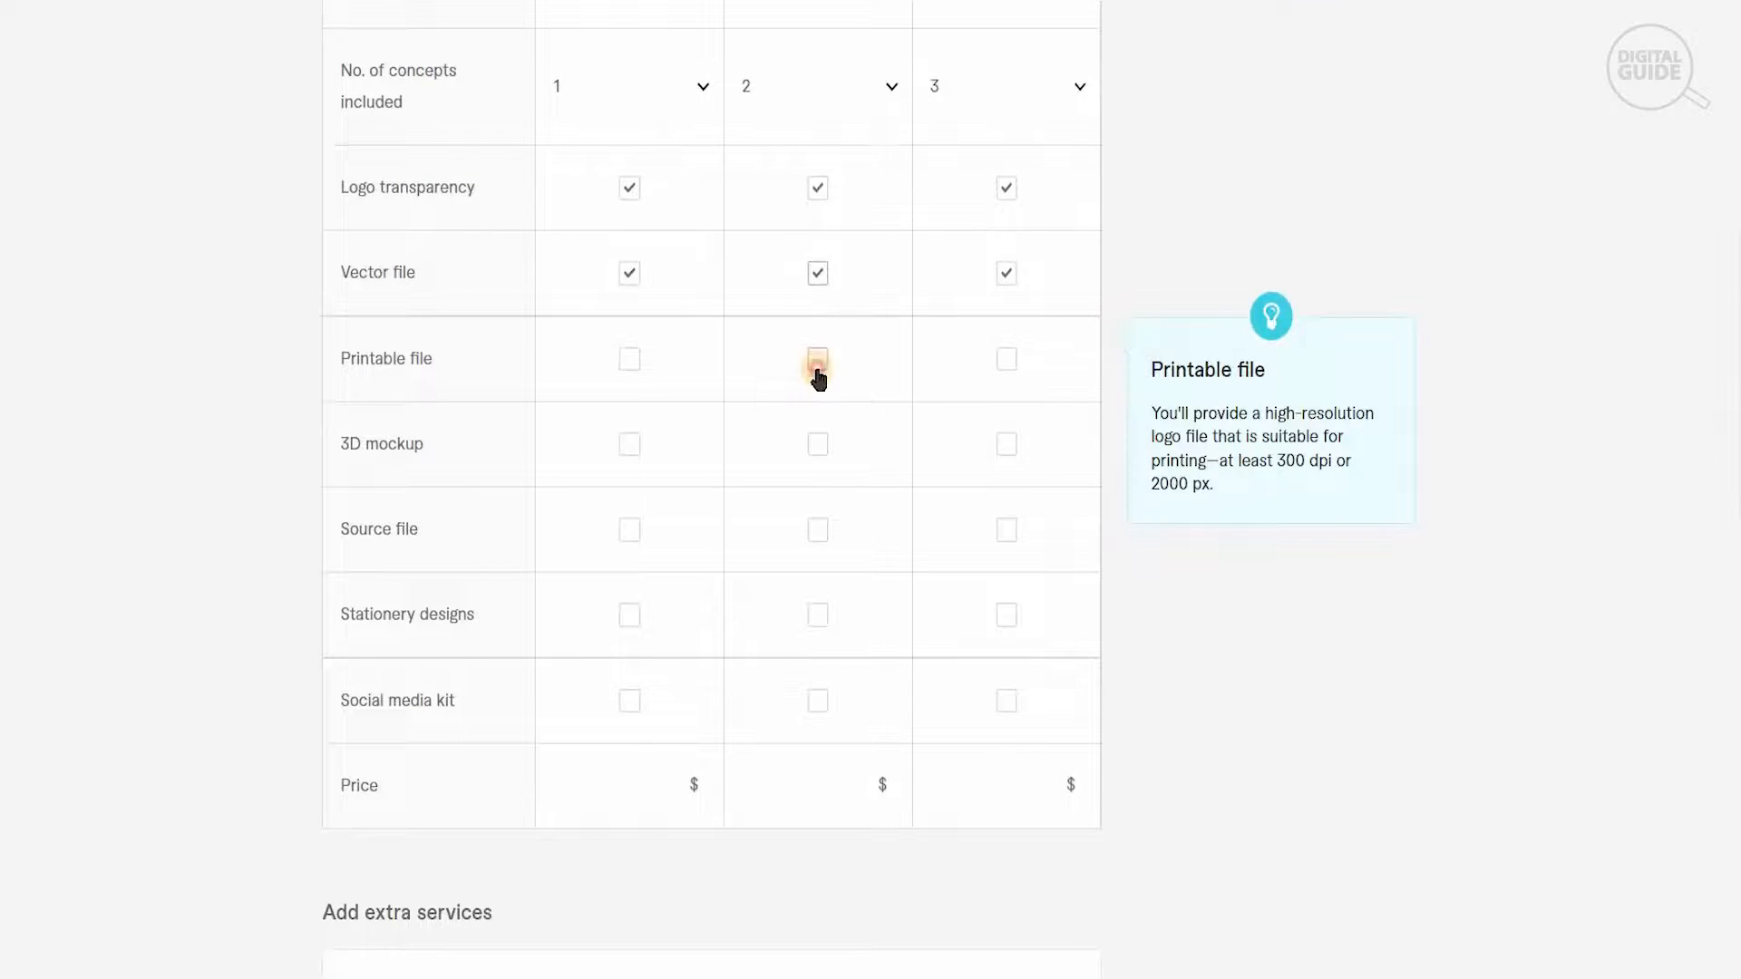
pyautogui.click(1002, 362)
pyautogui.click(814, 444)
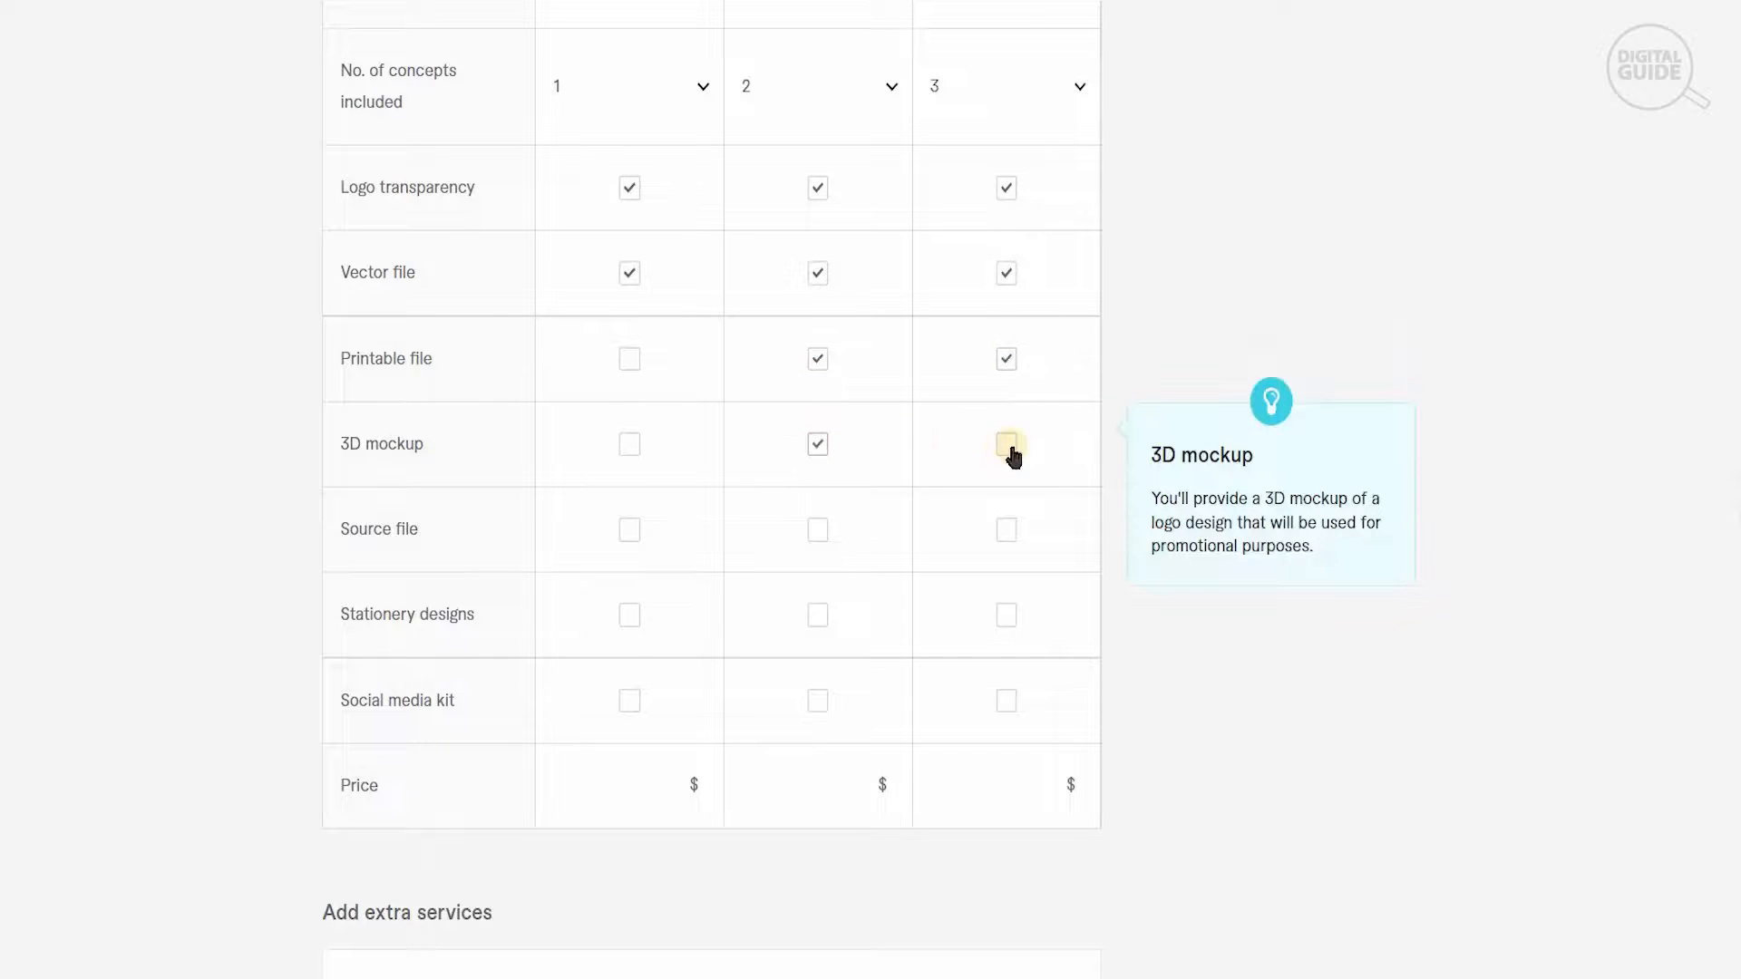
pyautogui.click(1009, 449)
pyautogui.click(1010, 531)
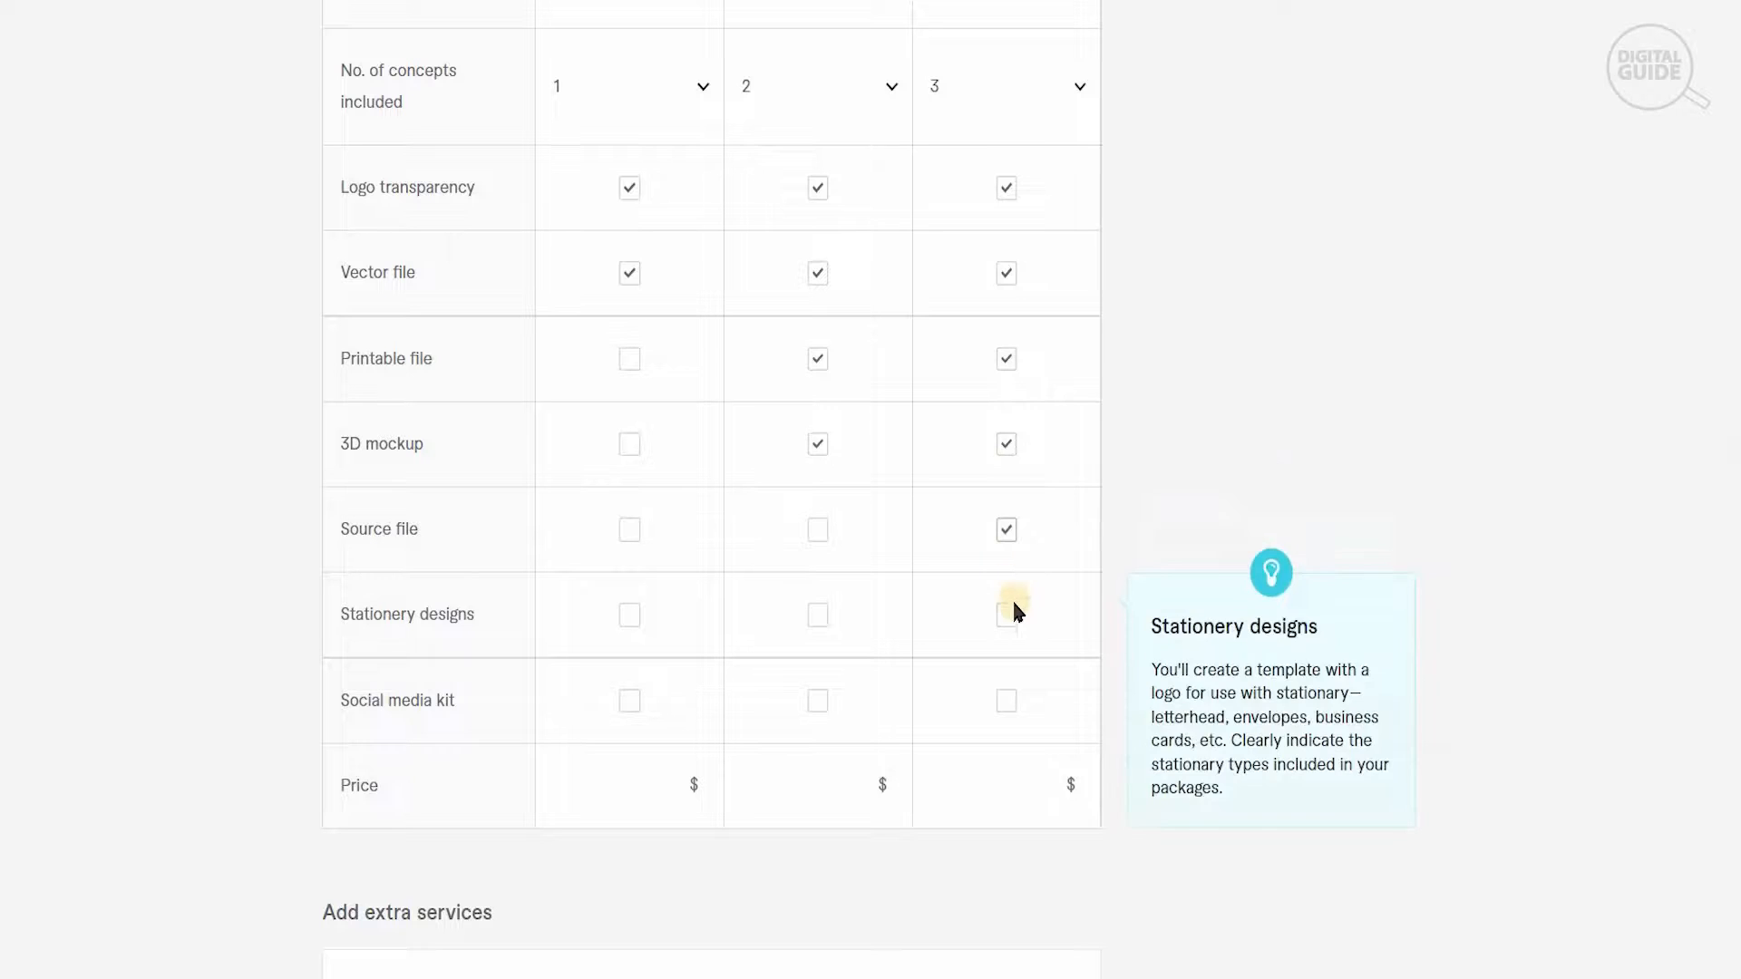
pyautogui.click(1011, 618)
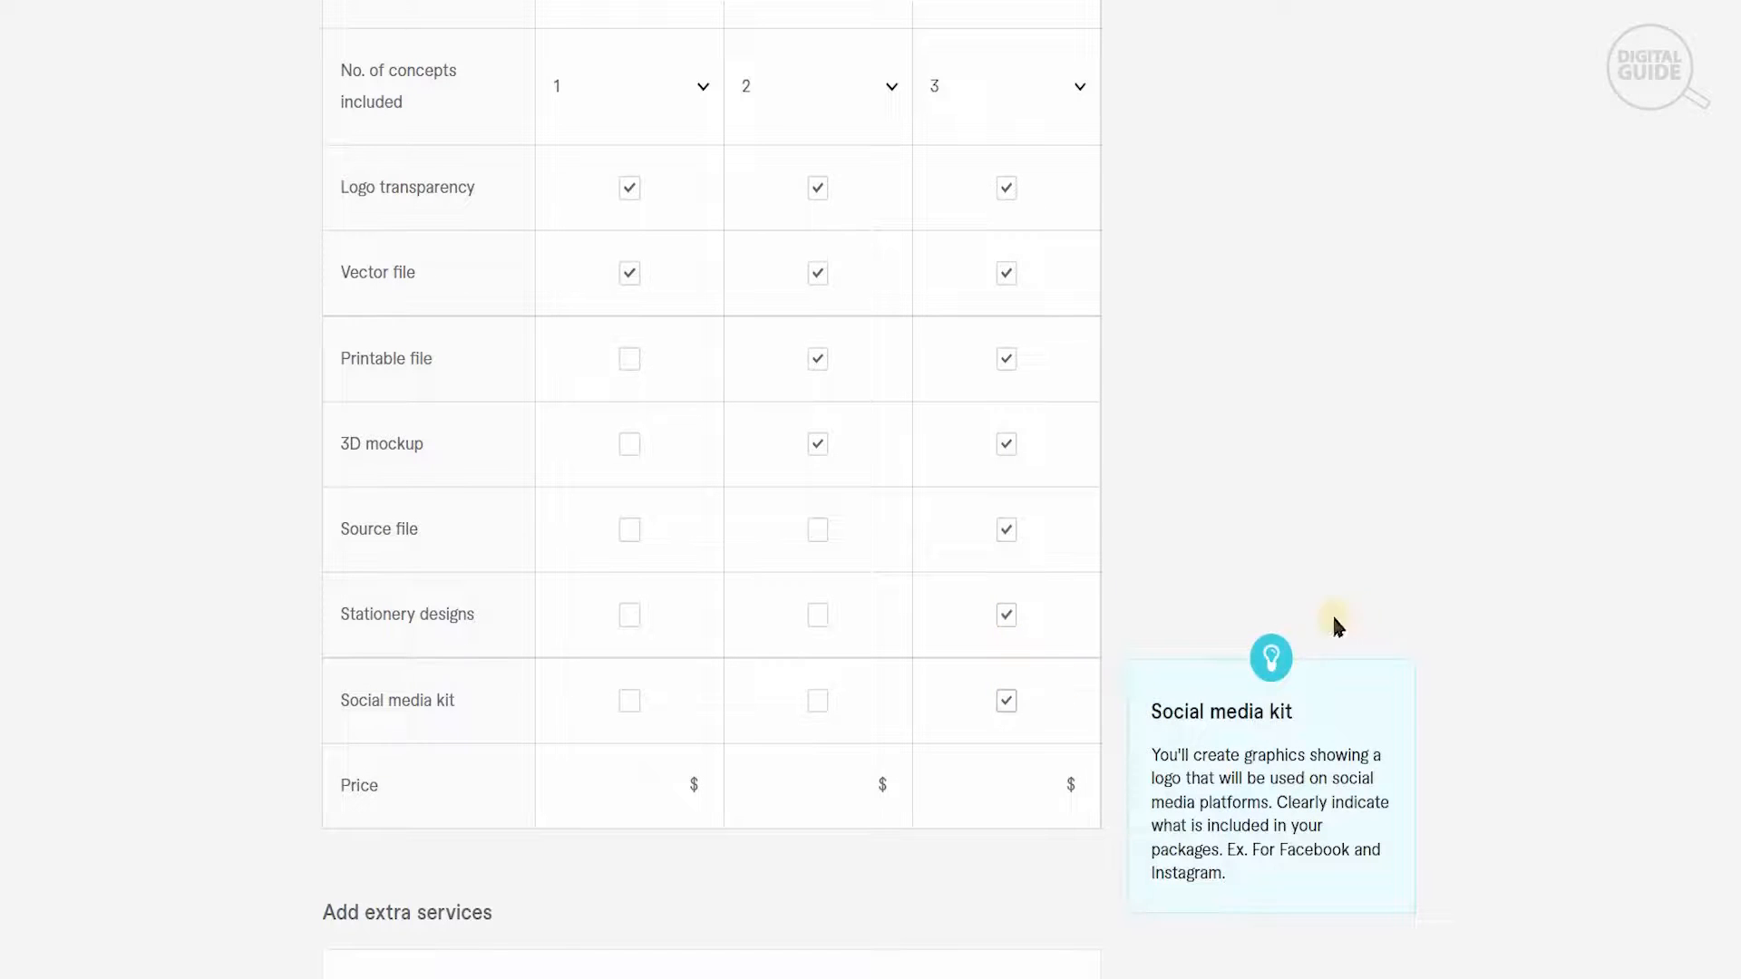
# - Set the package prices to $50 for Basic, $100 for Standard and $150 for Premium
pyautogui.click(658, 872)
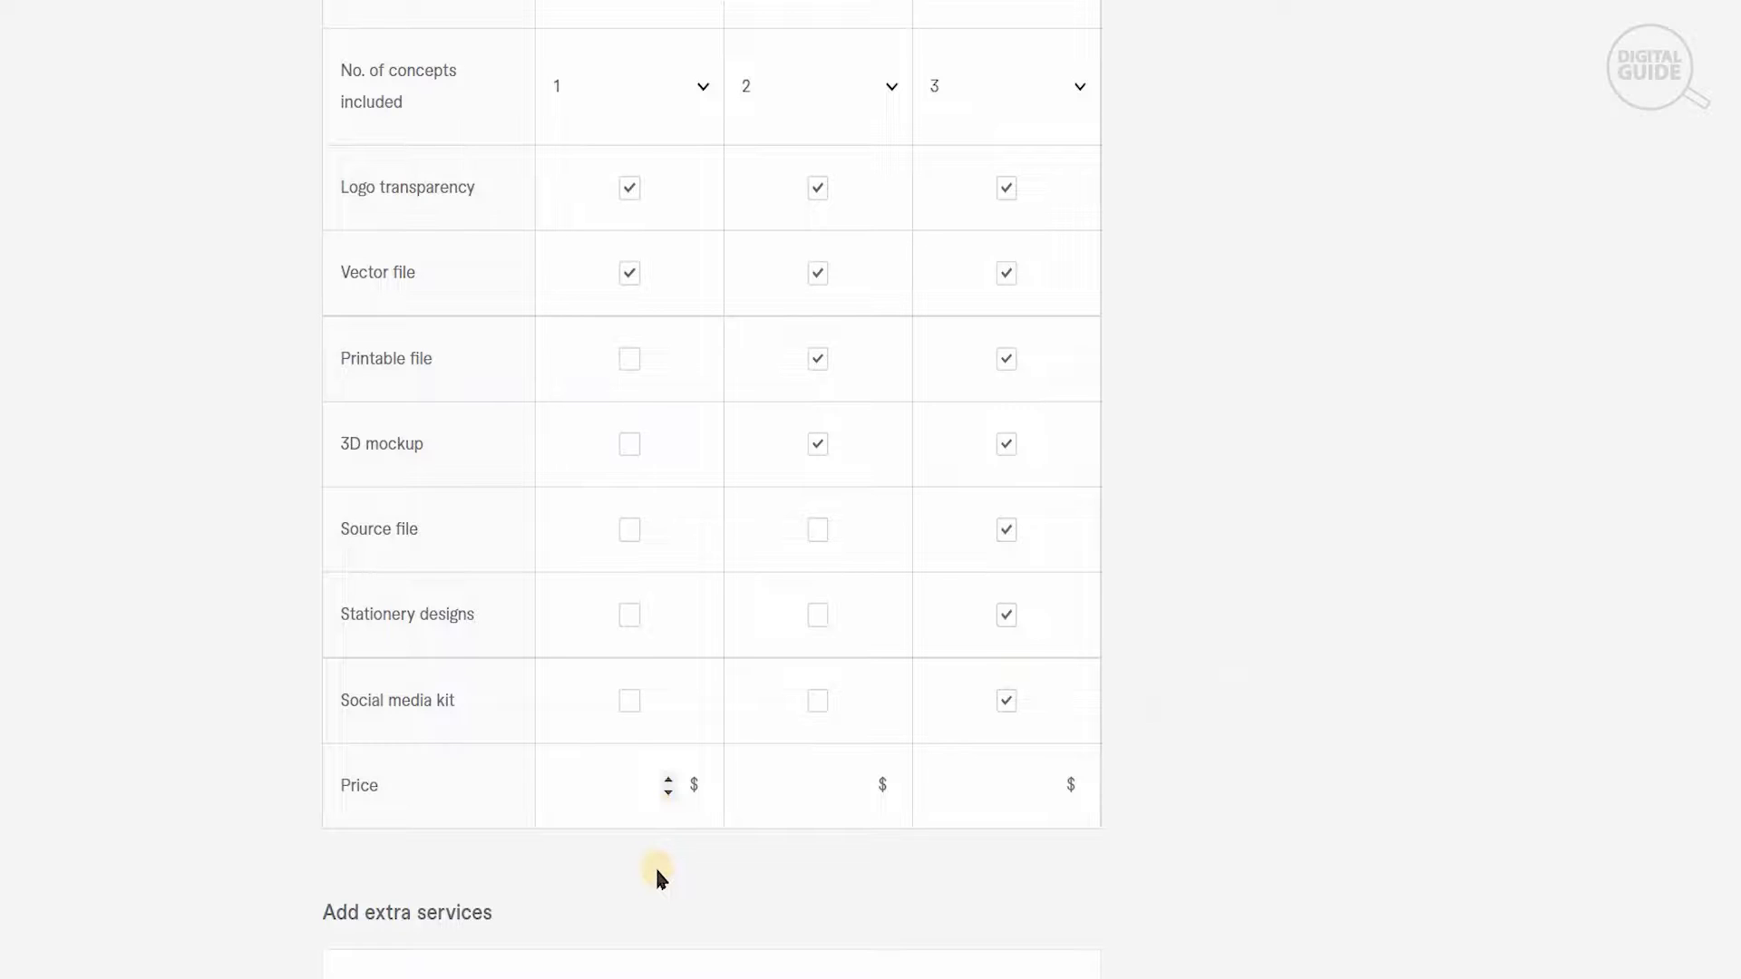
pyautogui.write('50')
pyautogui.click(824, 783)
pyautogui.write('100')
pyautogui.click(1016, 777)
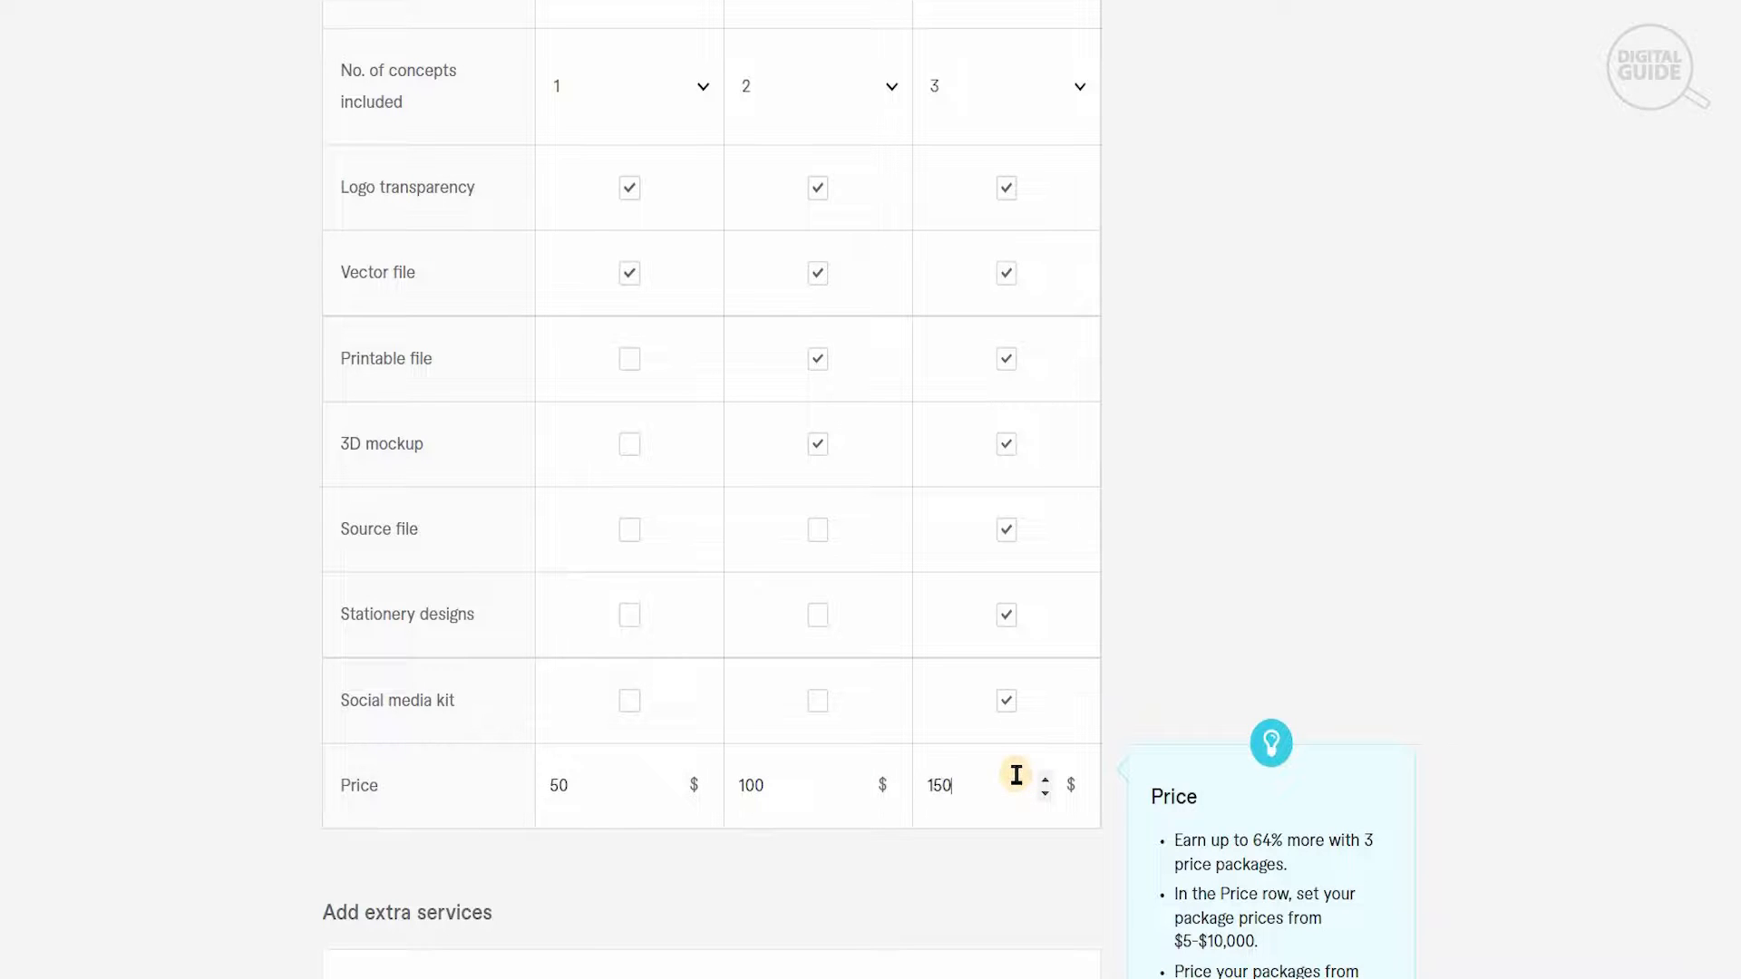
# - Exclude the extra services Extra fast delivery, Additional Revision, Additional logo concept and 3D mockup, and save the pricing stage
pyautogui.scroll(-7, 712, 489)
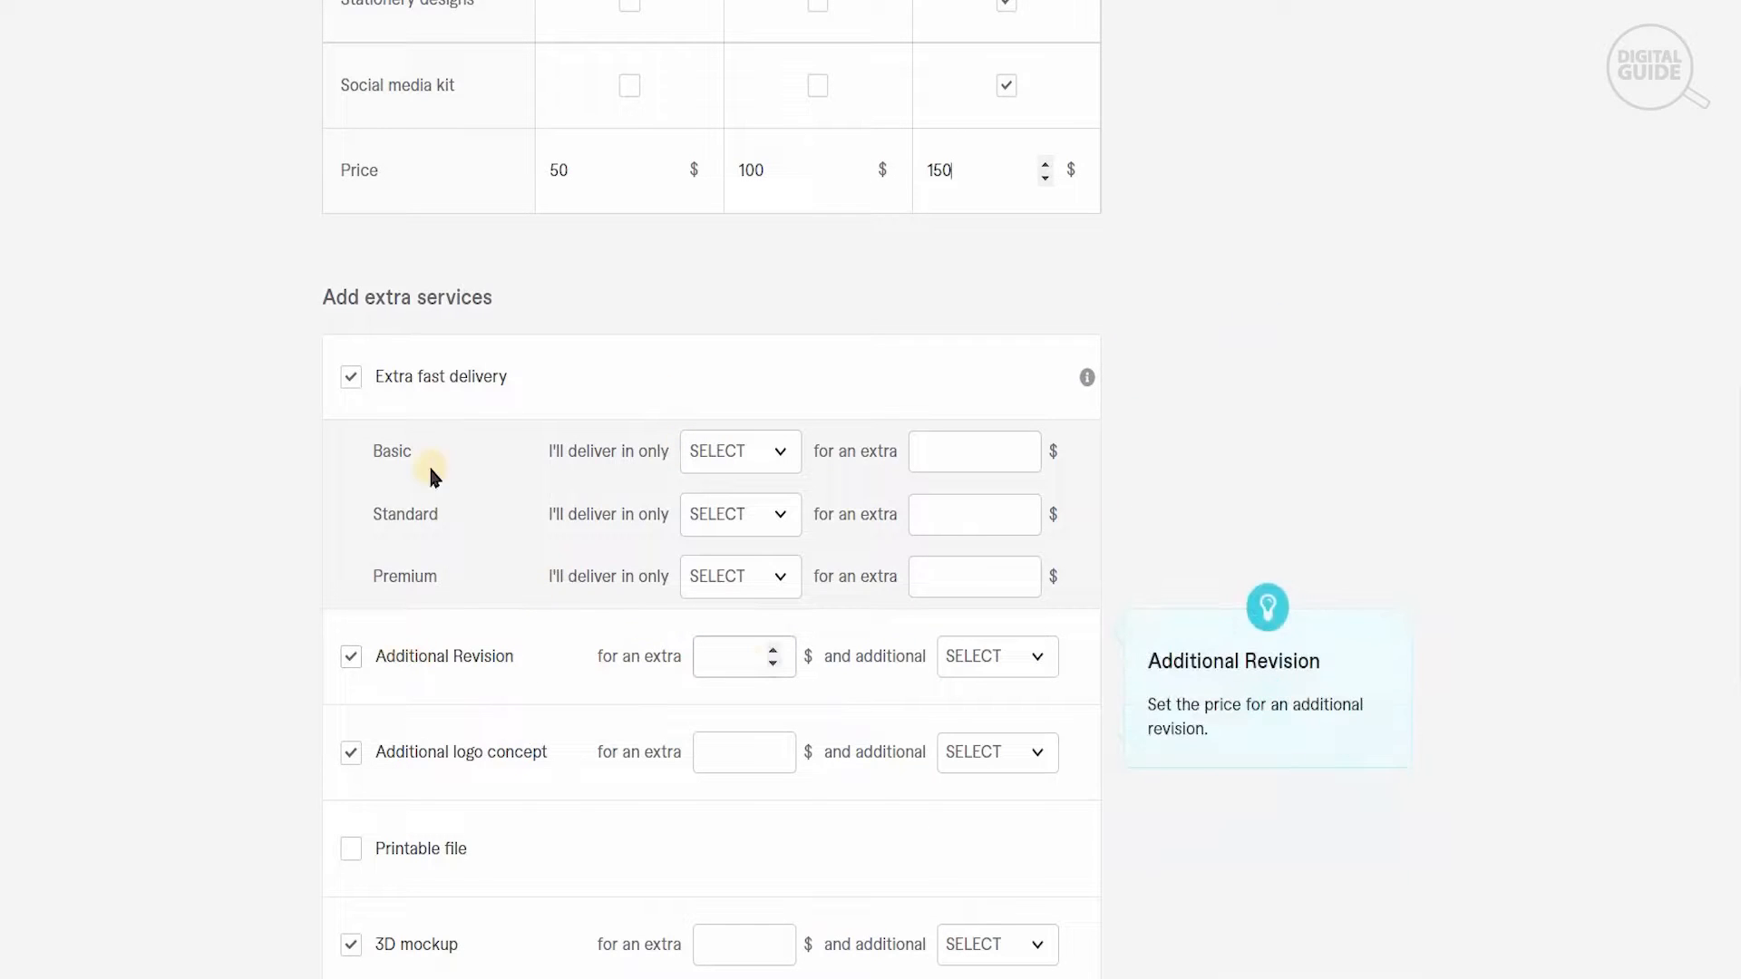
pyautogui.click(349, 377)
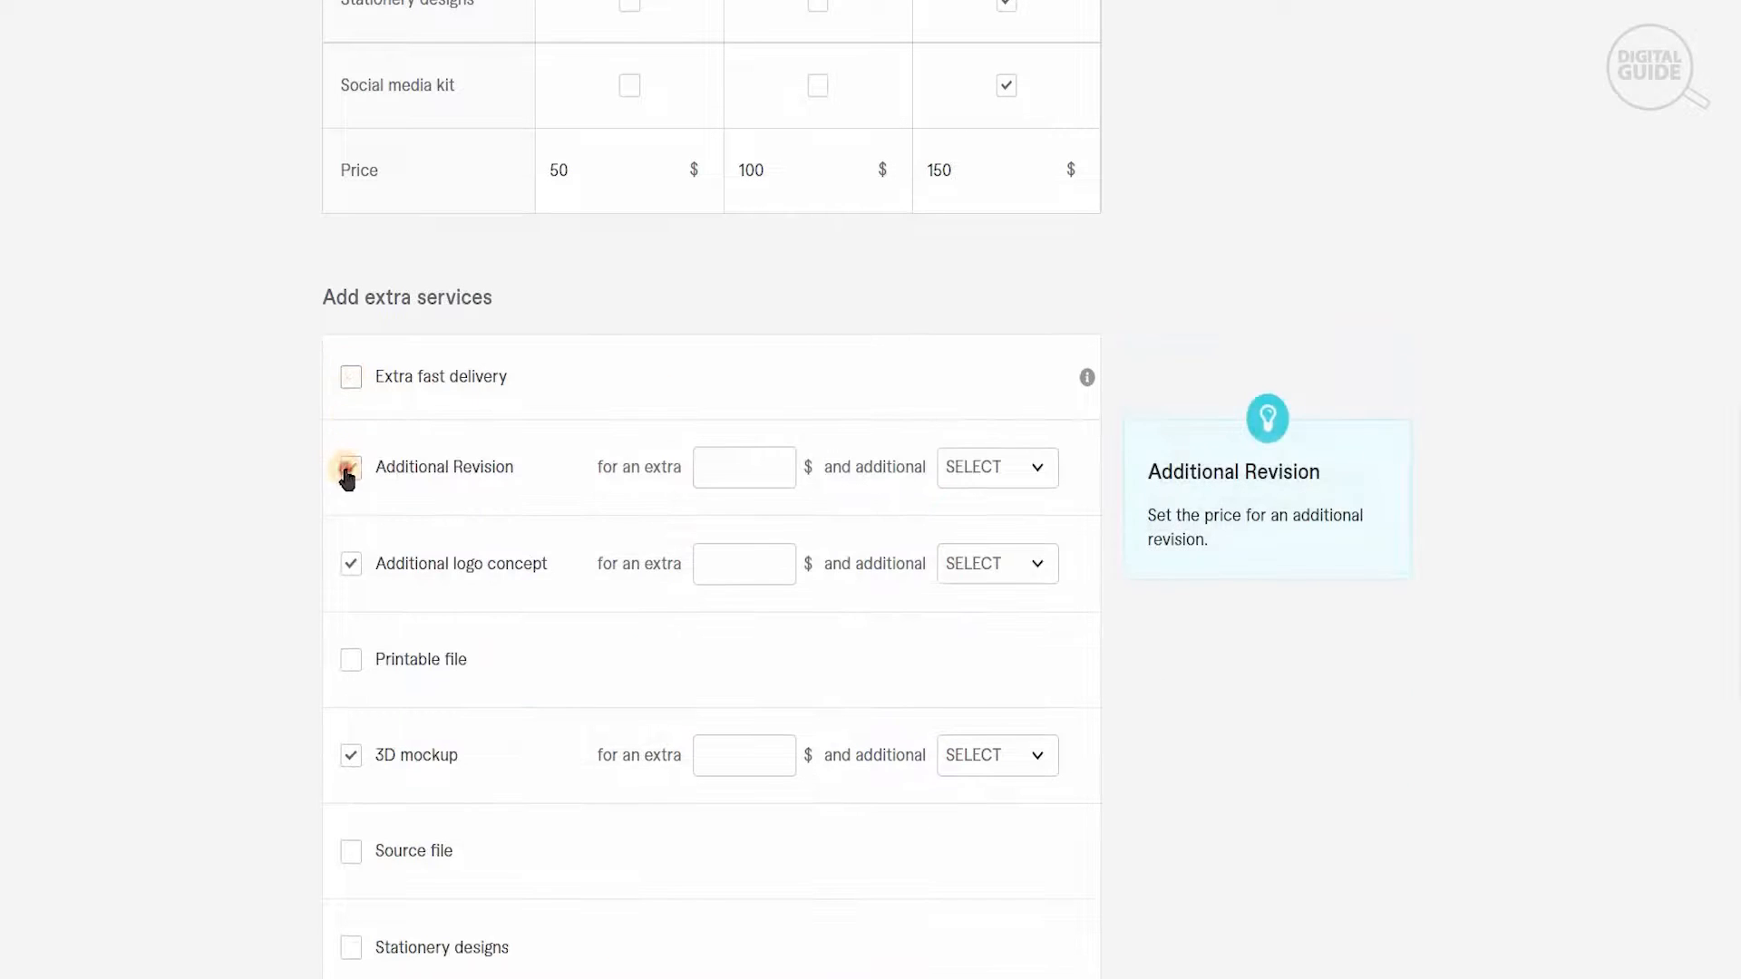
pyautogui.click(349, 468)
pyautogui.click(355, 756)
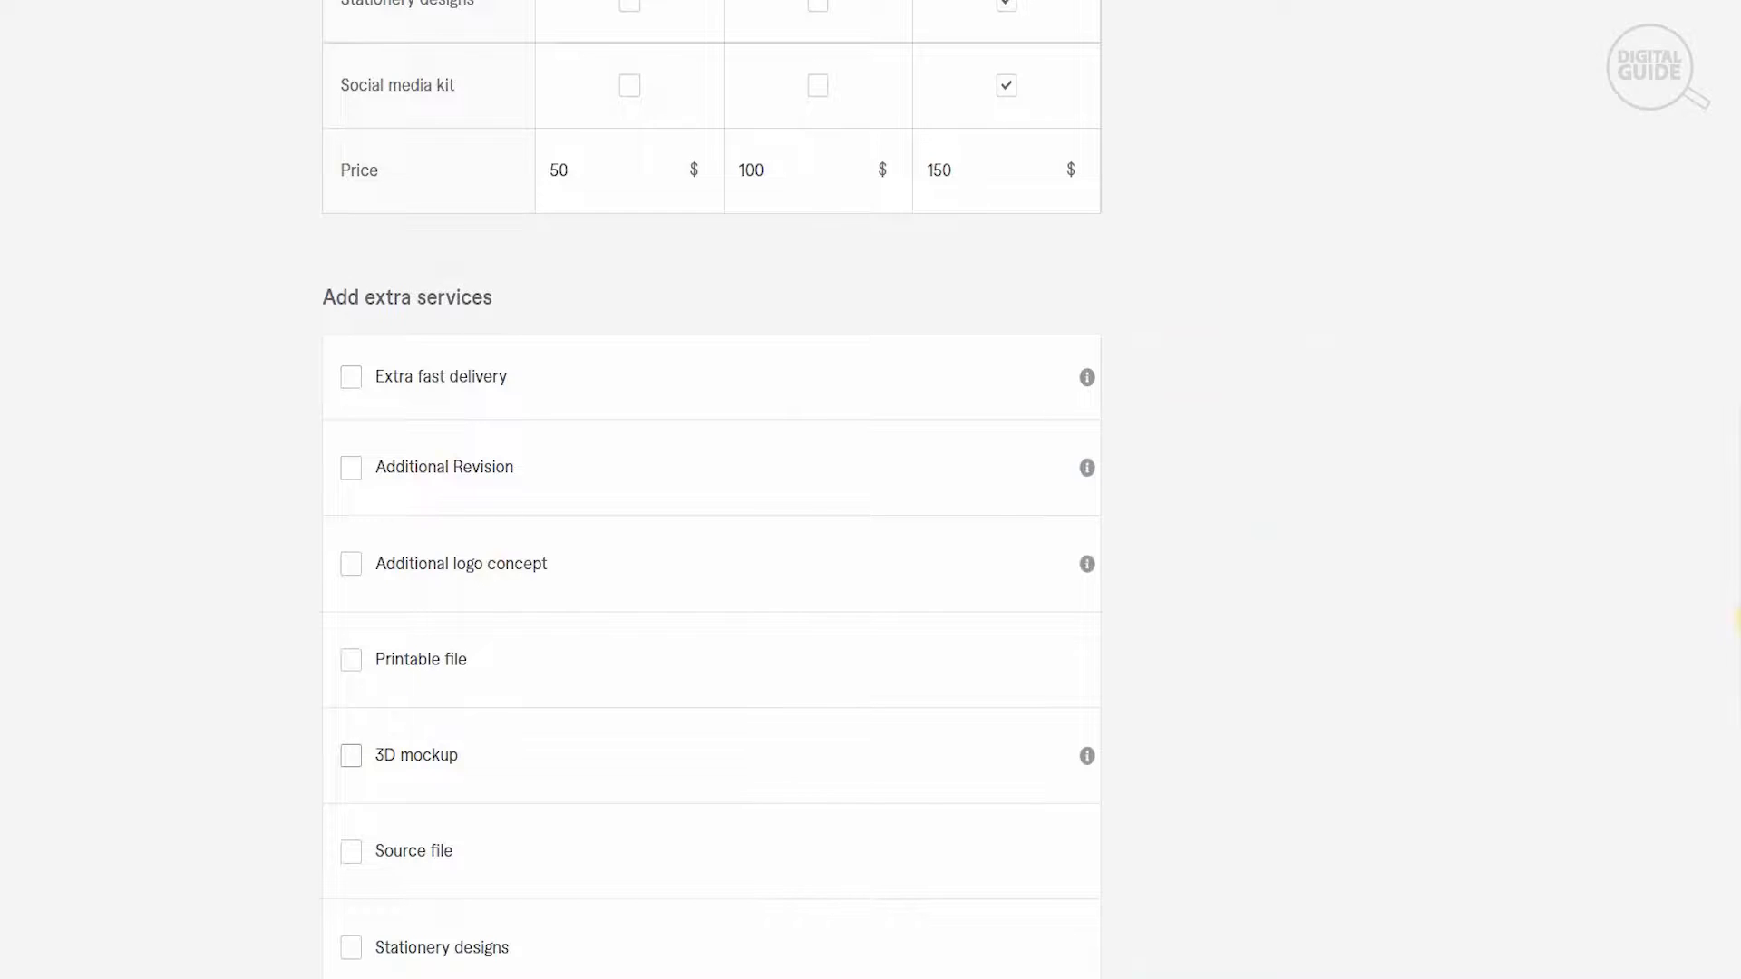
pyautogui.scroll(-5, 1286, 825)
pyautogui.click(1094, 787)
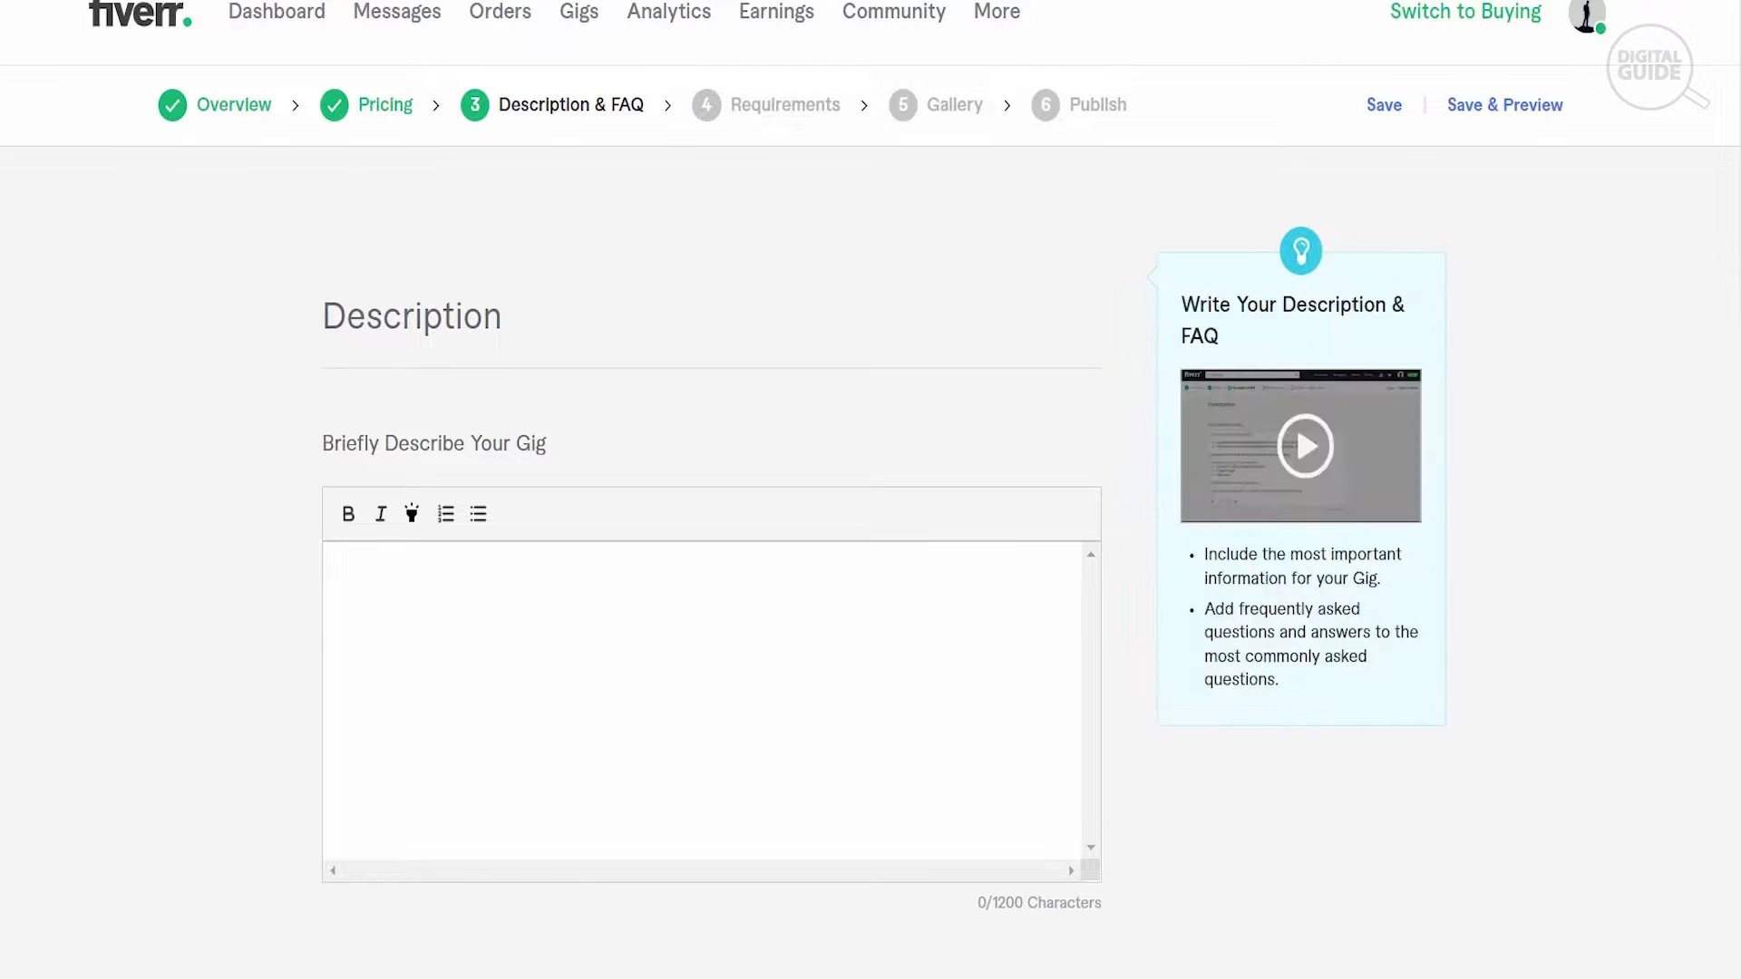
# - Copy the gig description from the prepared text document, from the welcome line through the closing paragraphs, into the gig's description
pyautogui.hotkey('alt', 'Tab')
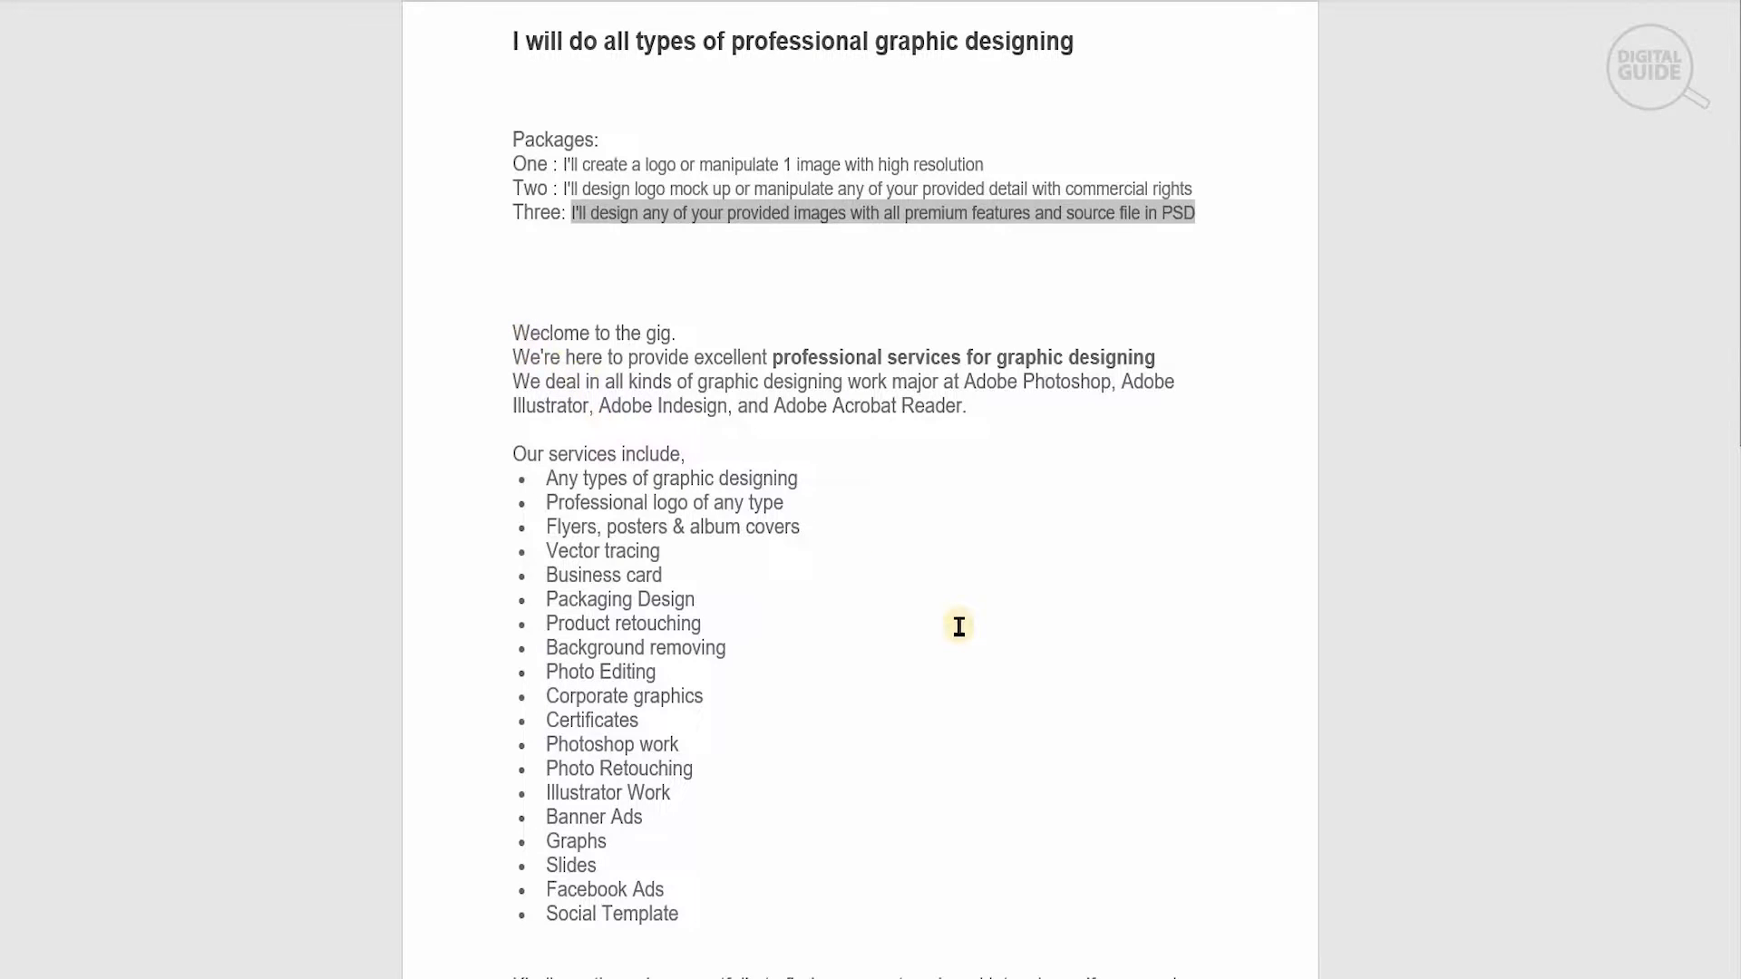
pyautogui.moveTo(515, 336); pyautogui.dragTo(649, 898)
pyautogui.hotkey('alt', 'Tab')
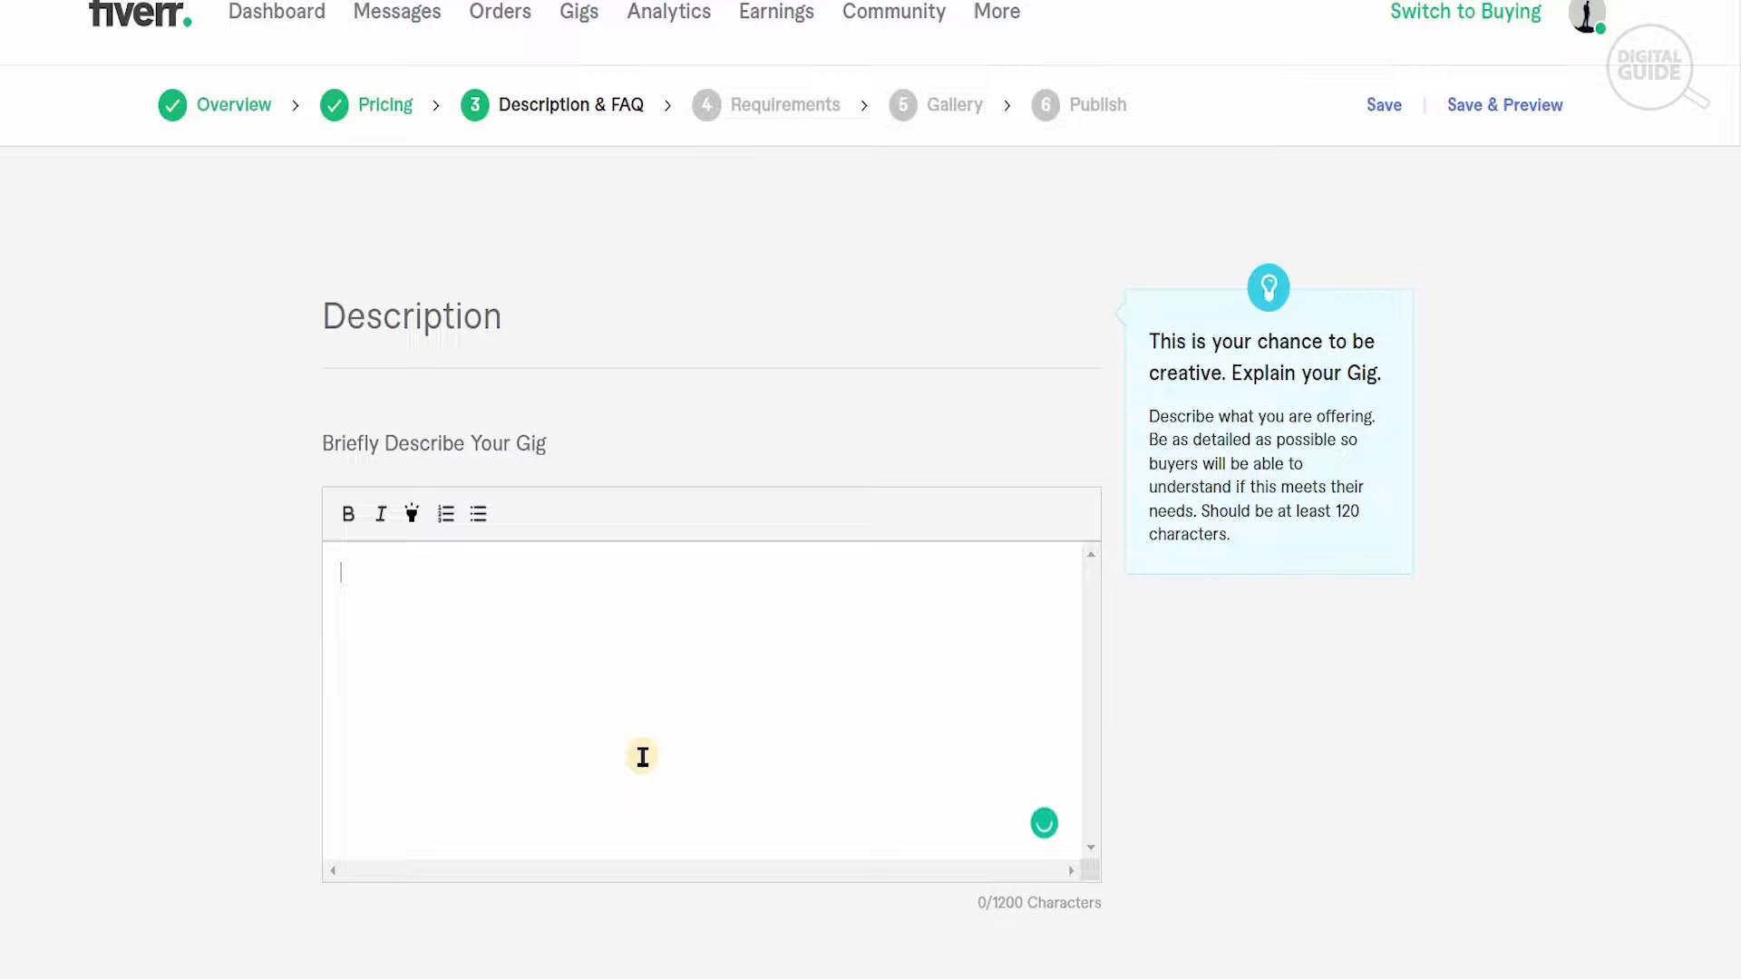
pyautogui.click(643, 756)
pyautogui.hotkey('ctrl', 'v')
# - Remove the closing custom order and express delivery paragraph from the description, and save to continue to Requirements
pyautogui.scroll(-2, 643, 752)
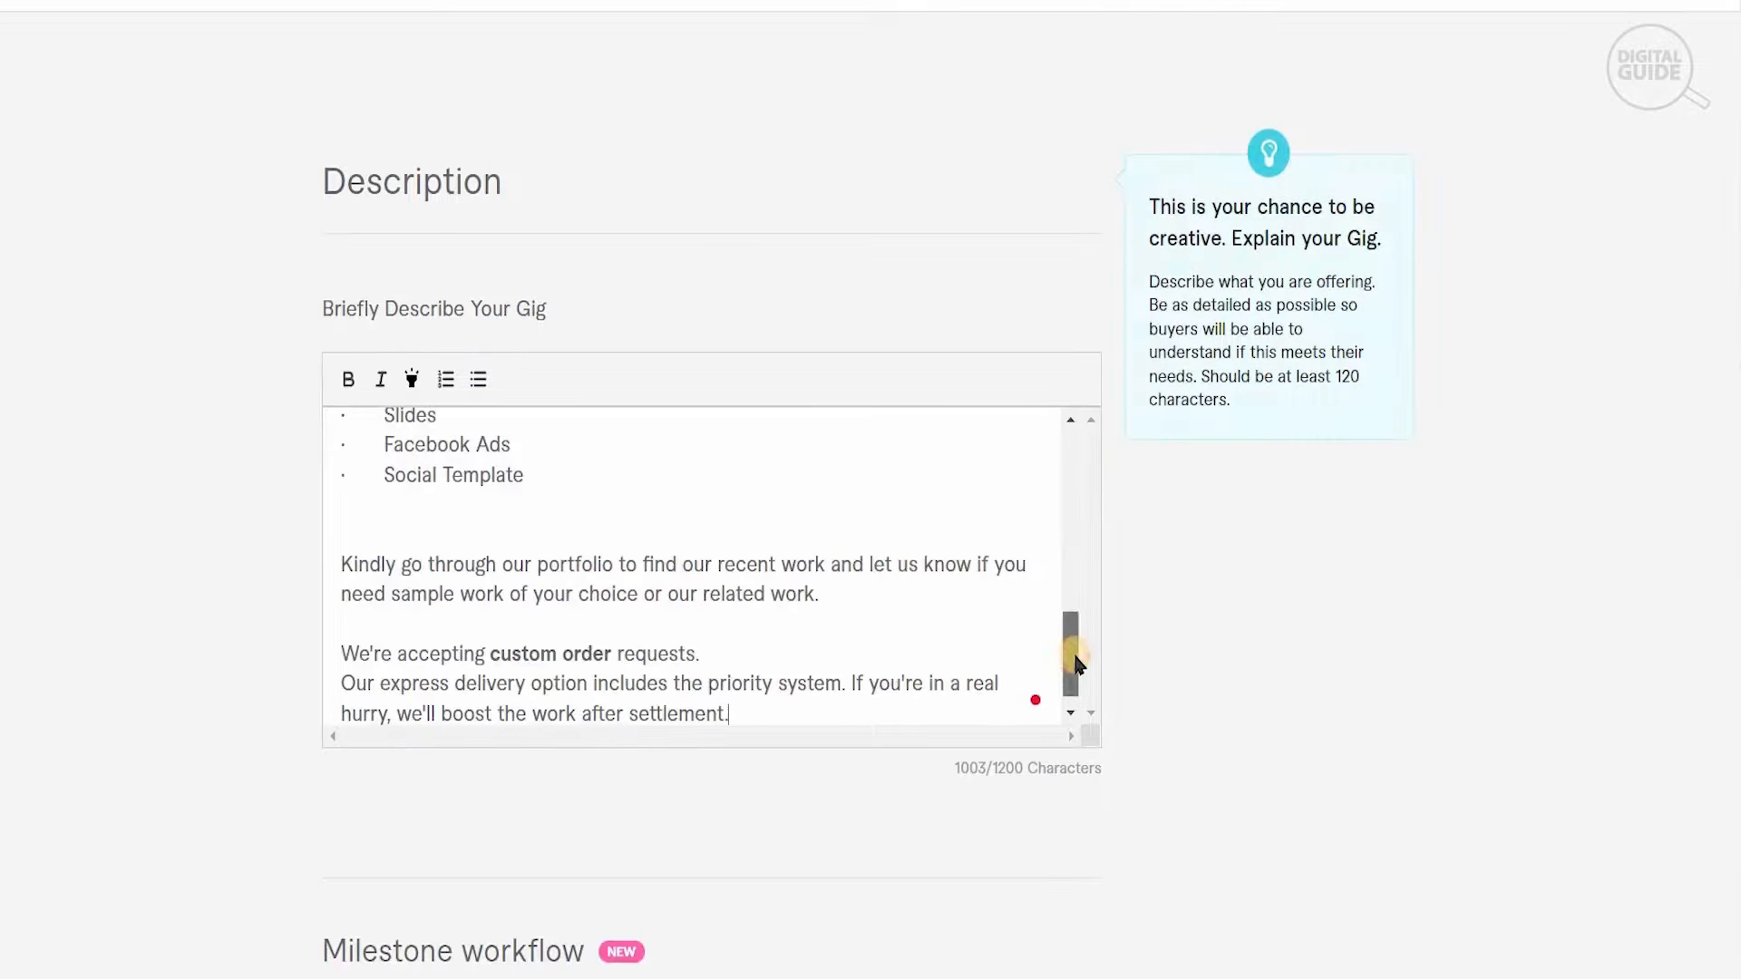
pyautogui.moveTo(1070, 675)
pyautogui.mouseDown()
pyautogui.moveTo(1073, 490)
pyautogui.moveTo(1087, 669)
pyautogui.mouseUp()
pyautogui.scroll(-15, 1099, 672)
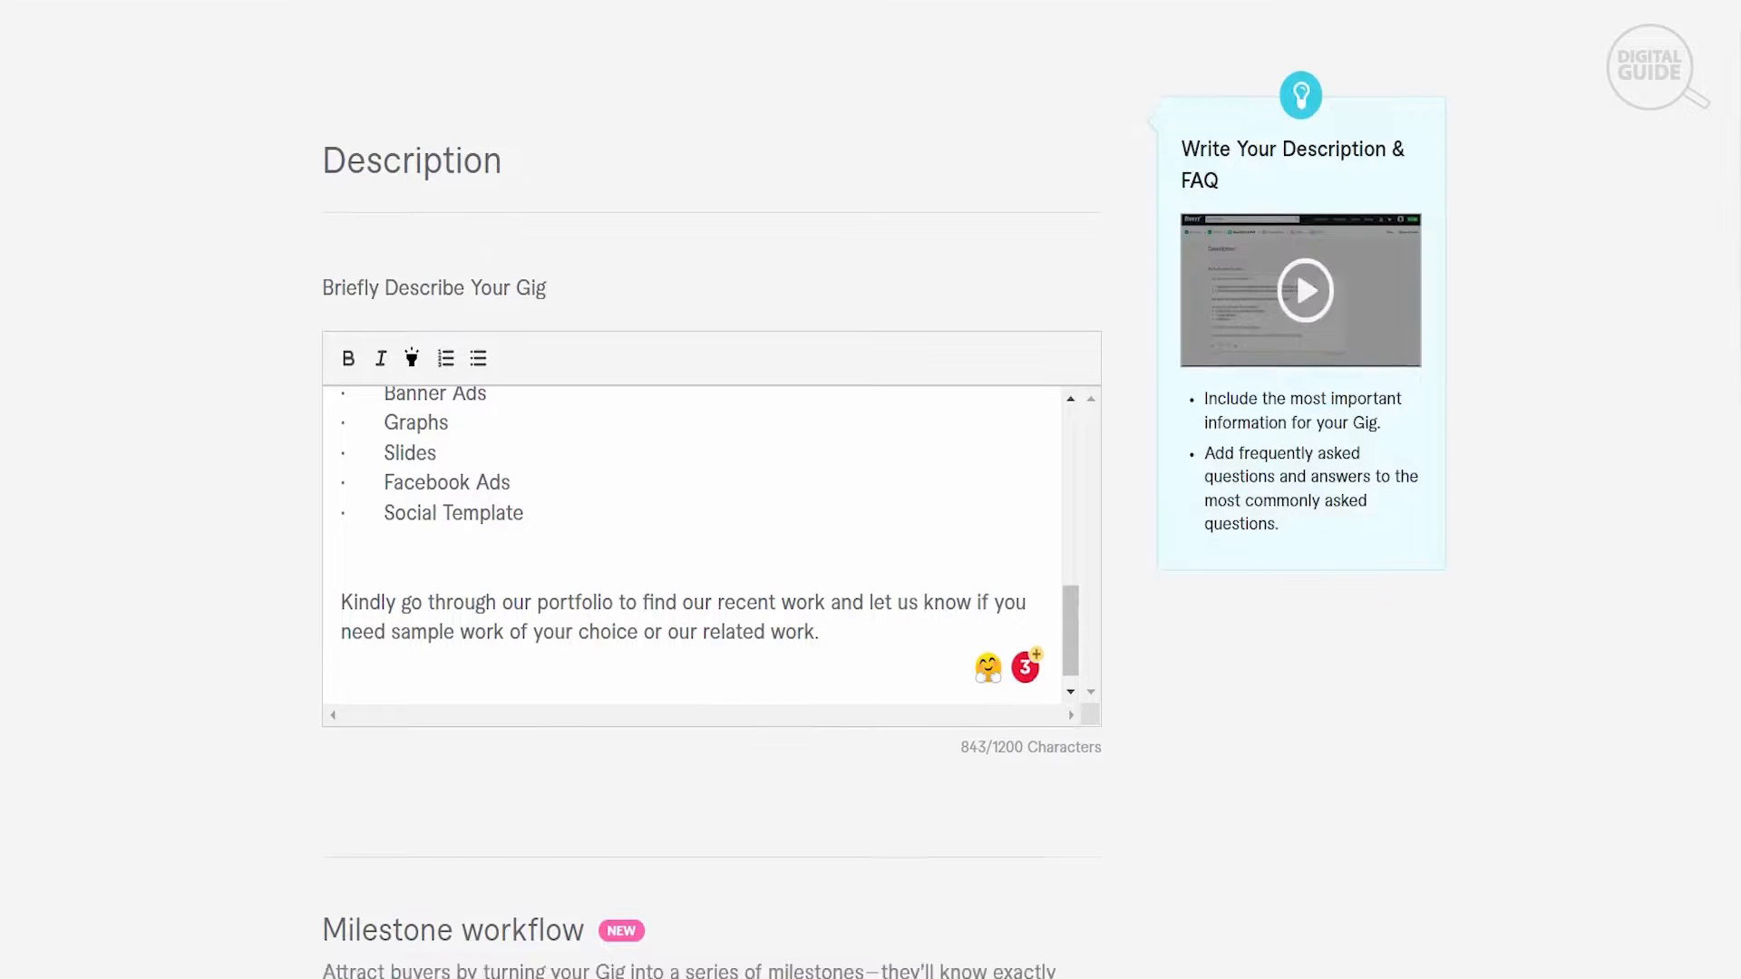
pyautogui.click(1099, 673)
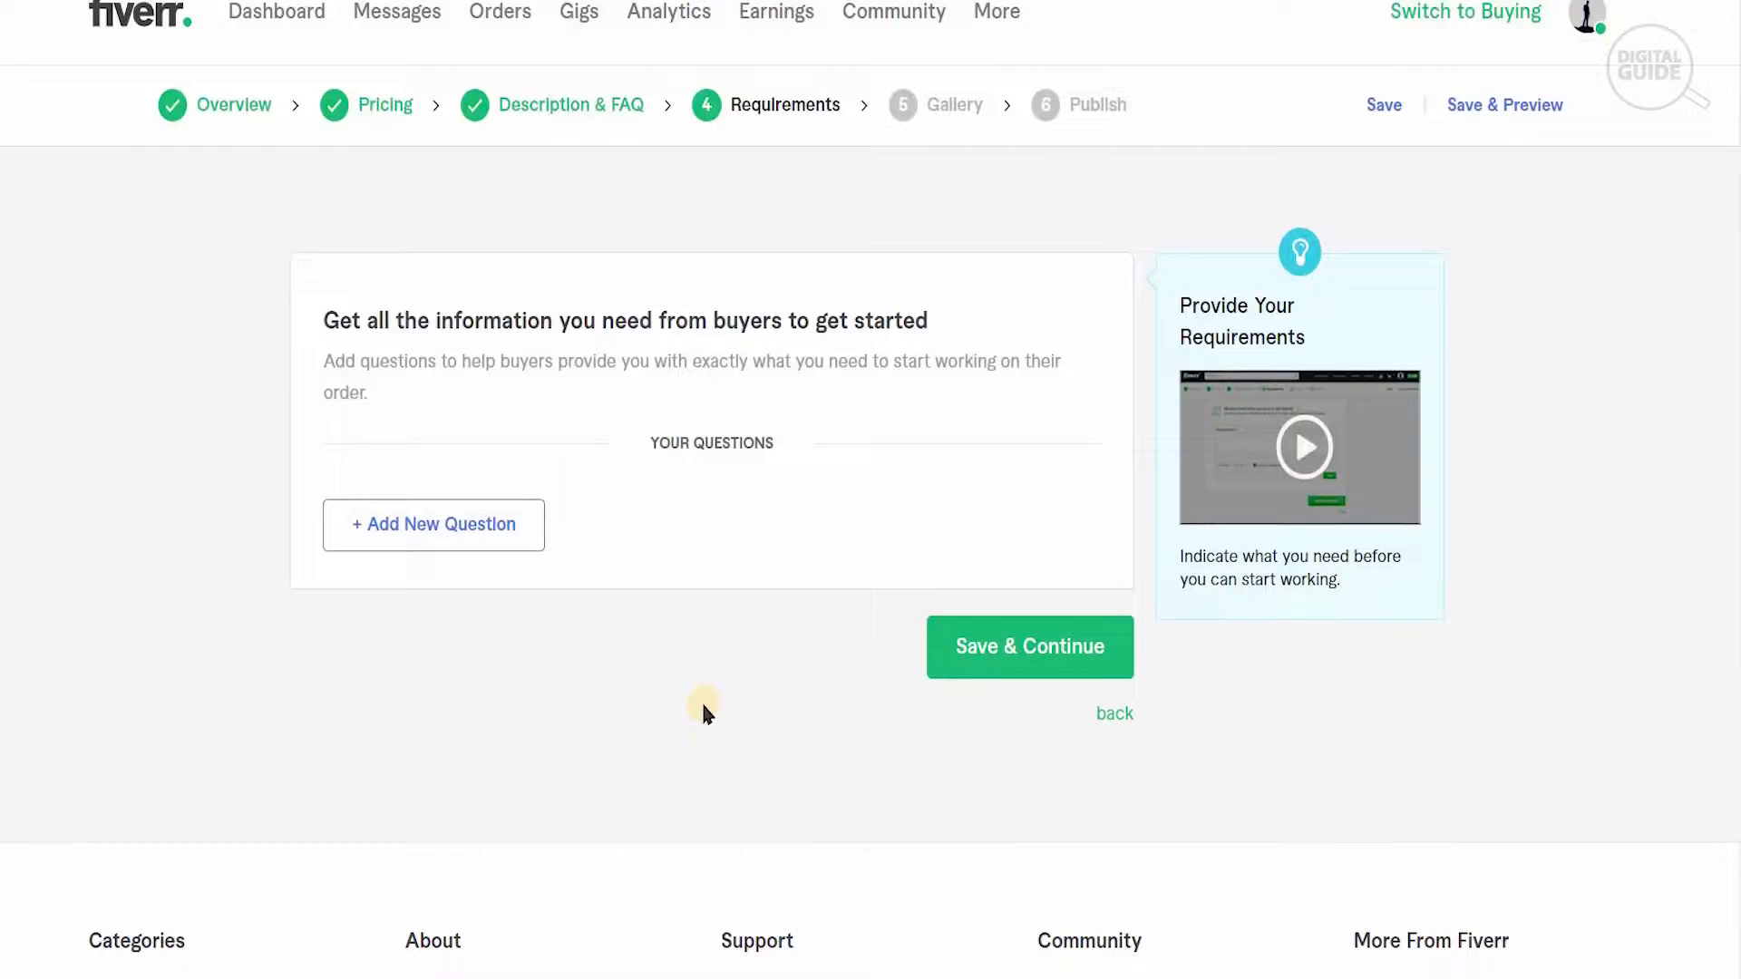
# - Add the required free-text buyer question "Please give me details of what you need?" and save to continue to the Gallery
pyautogui.scroll(-1, 470, 535)
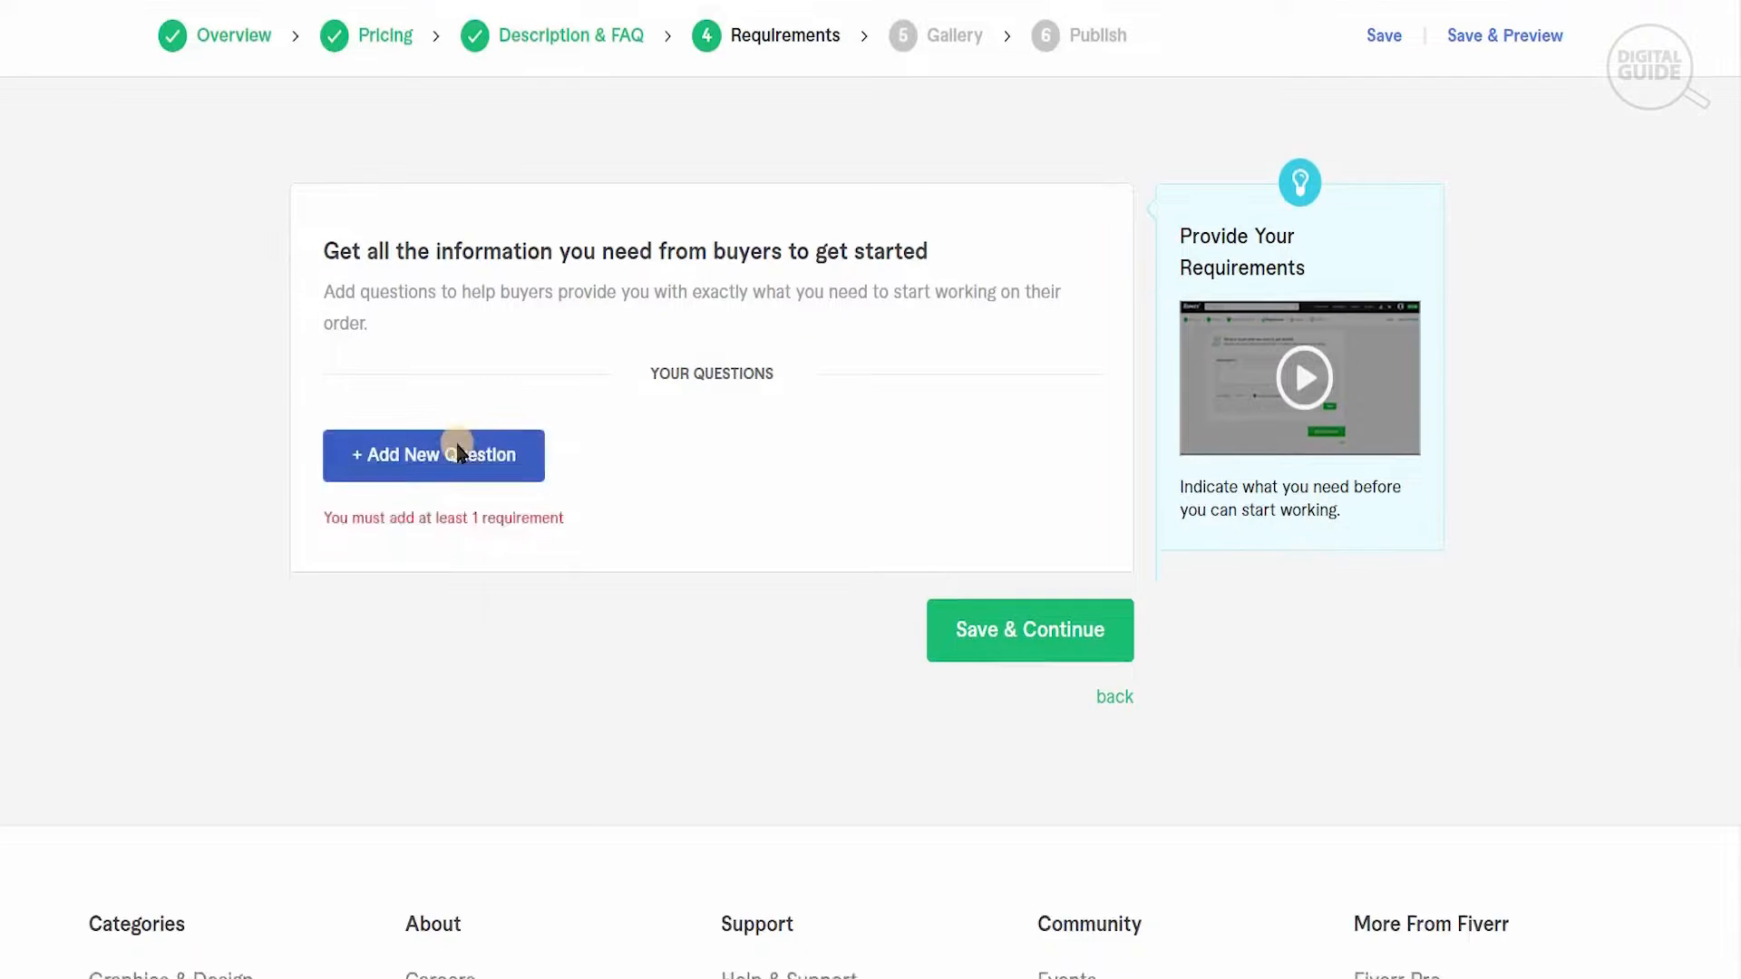
pyautogui.click(470, 526)
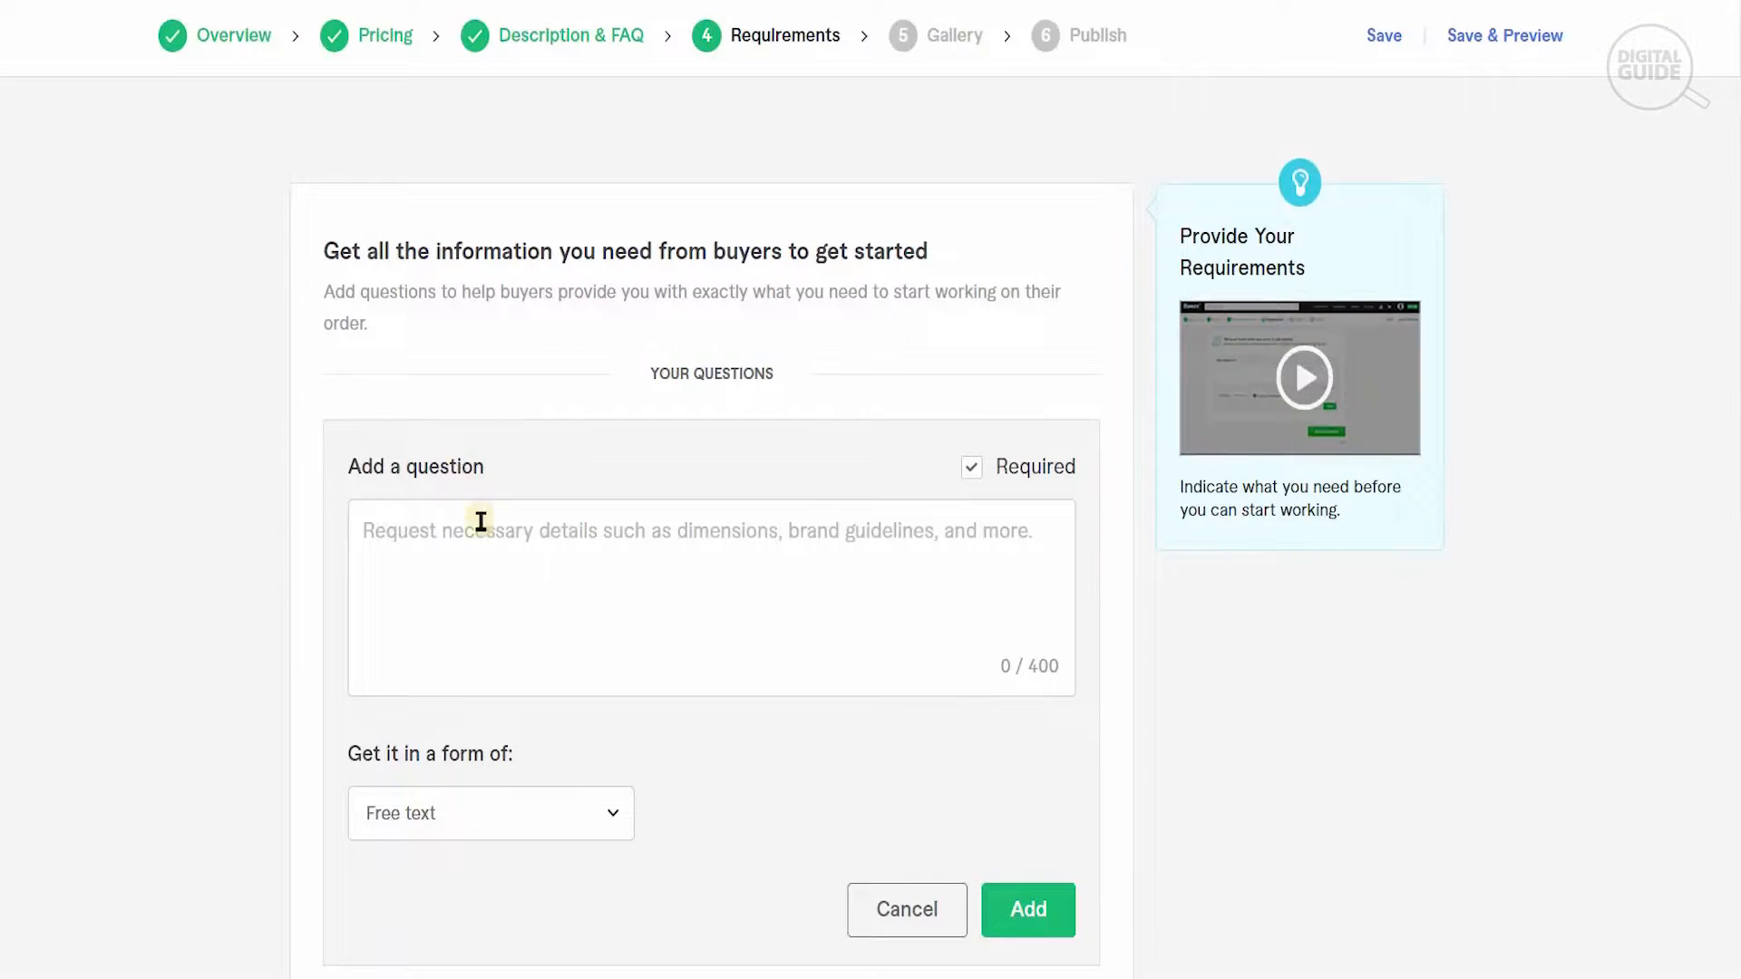
pyautogui.click(505, 568)
pyautogui.write('P')
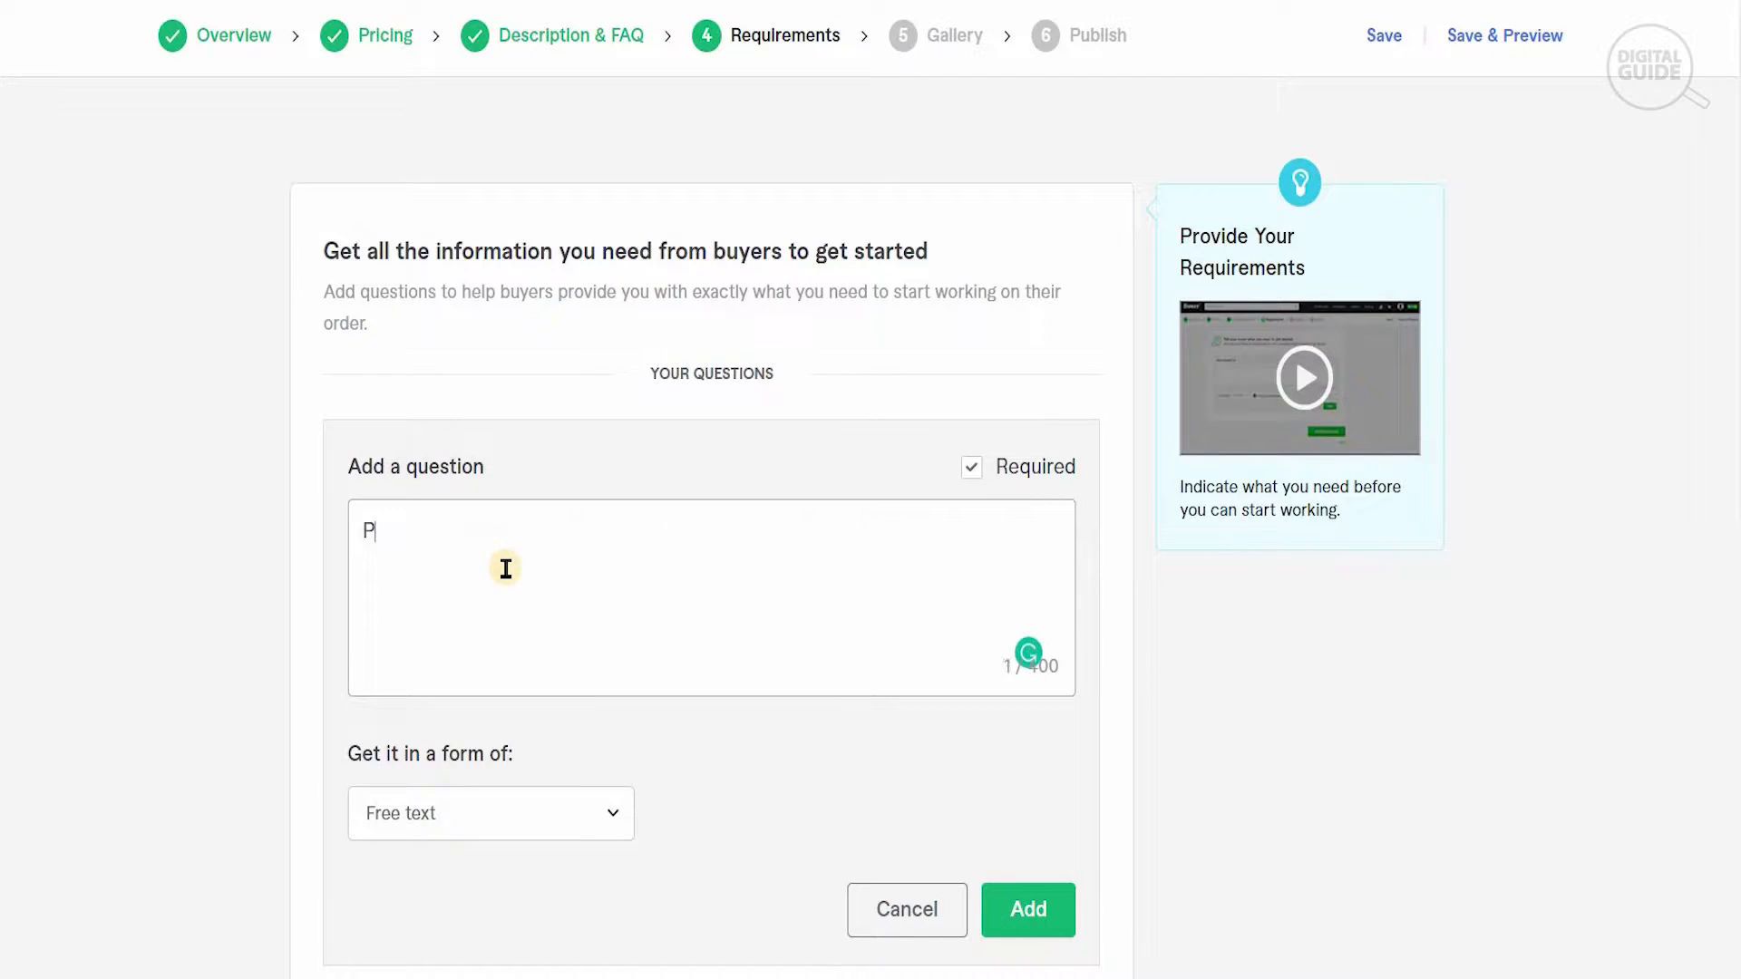
pyautogui.write('lease give me detai')
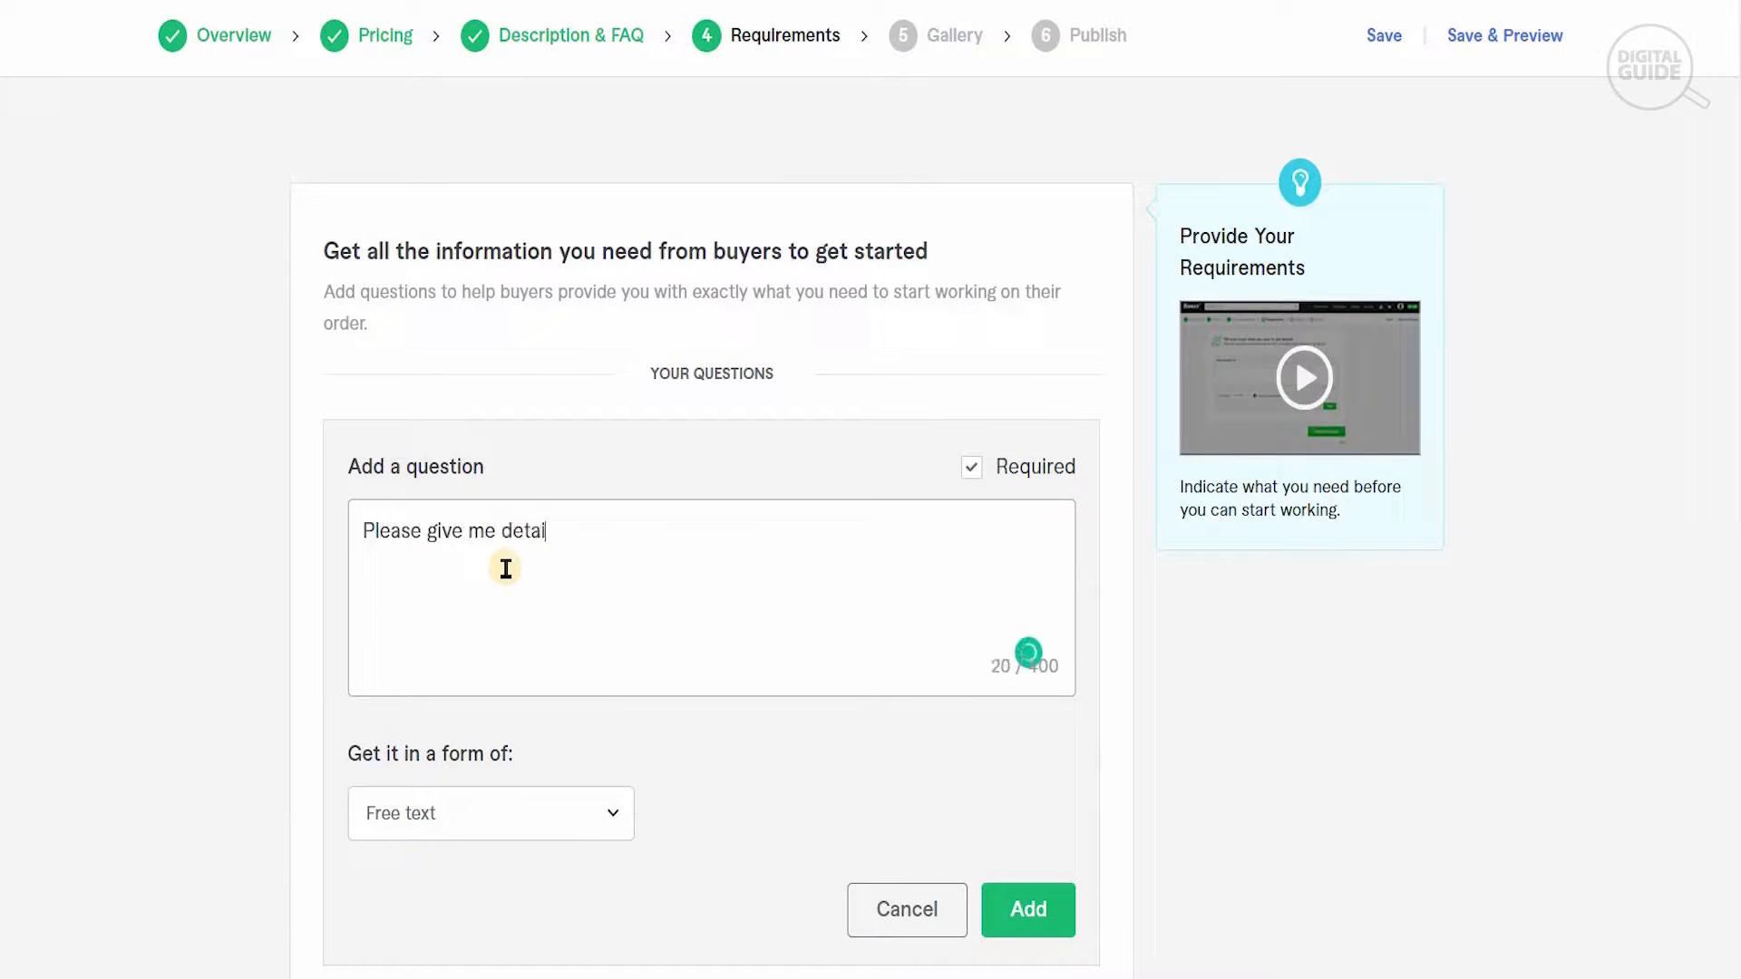
pyautogui.write('ls of what you need.')
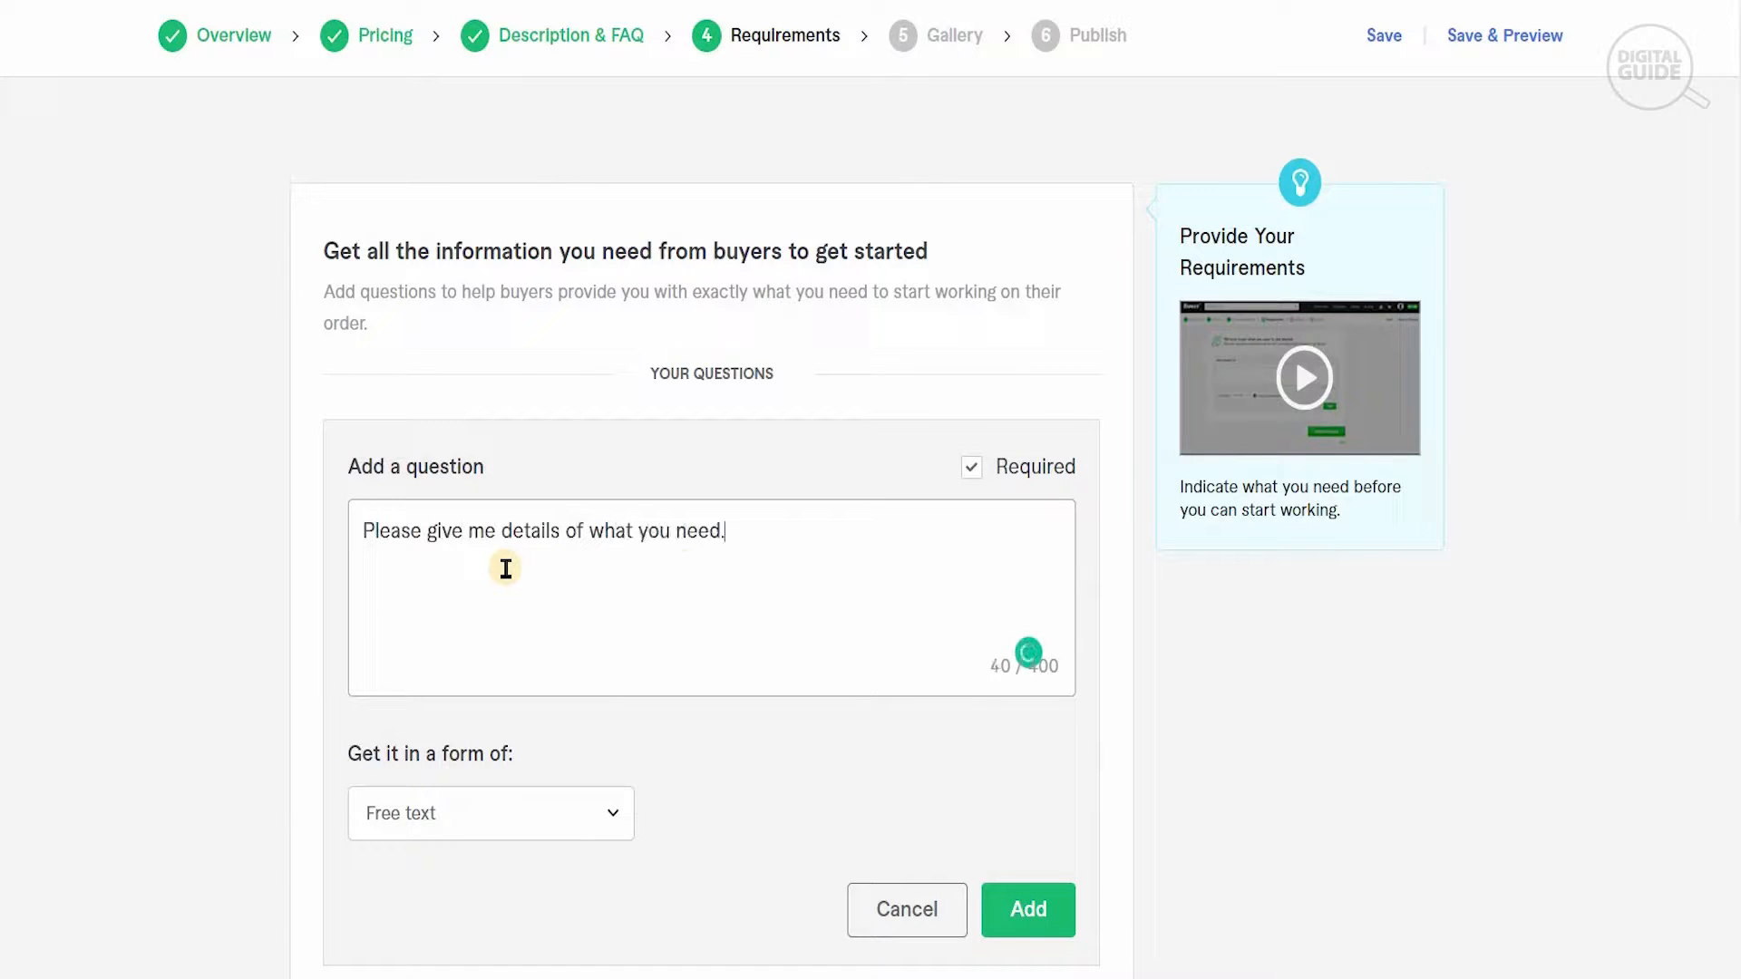
pyautogui.write('?')
pyautogui.click(1028, 915)
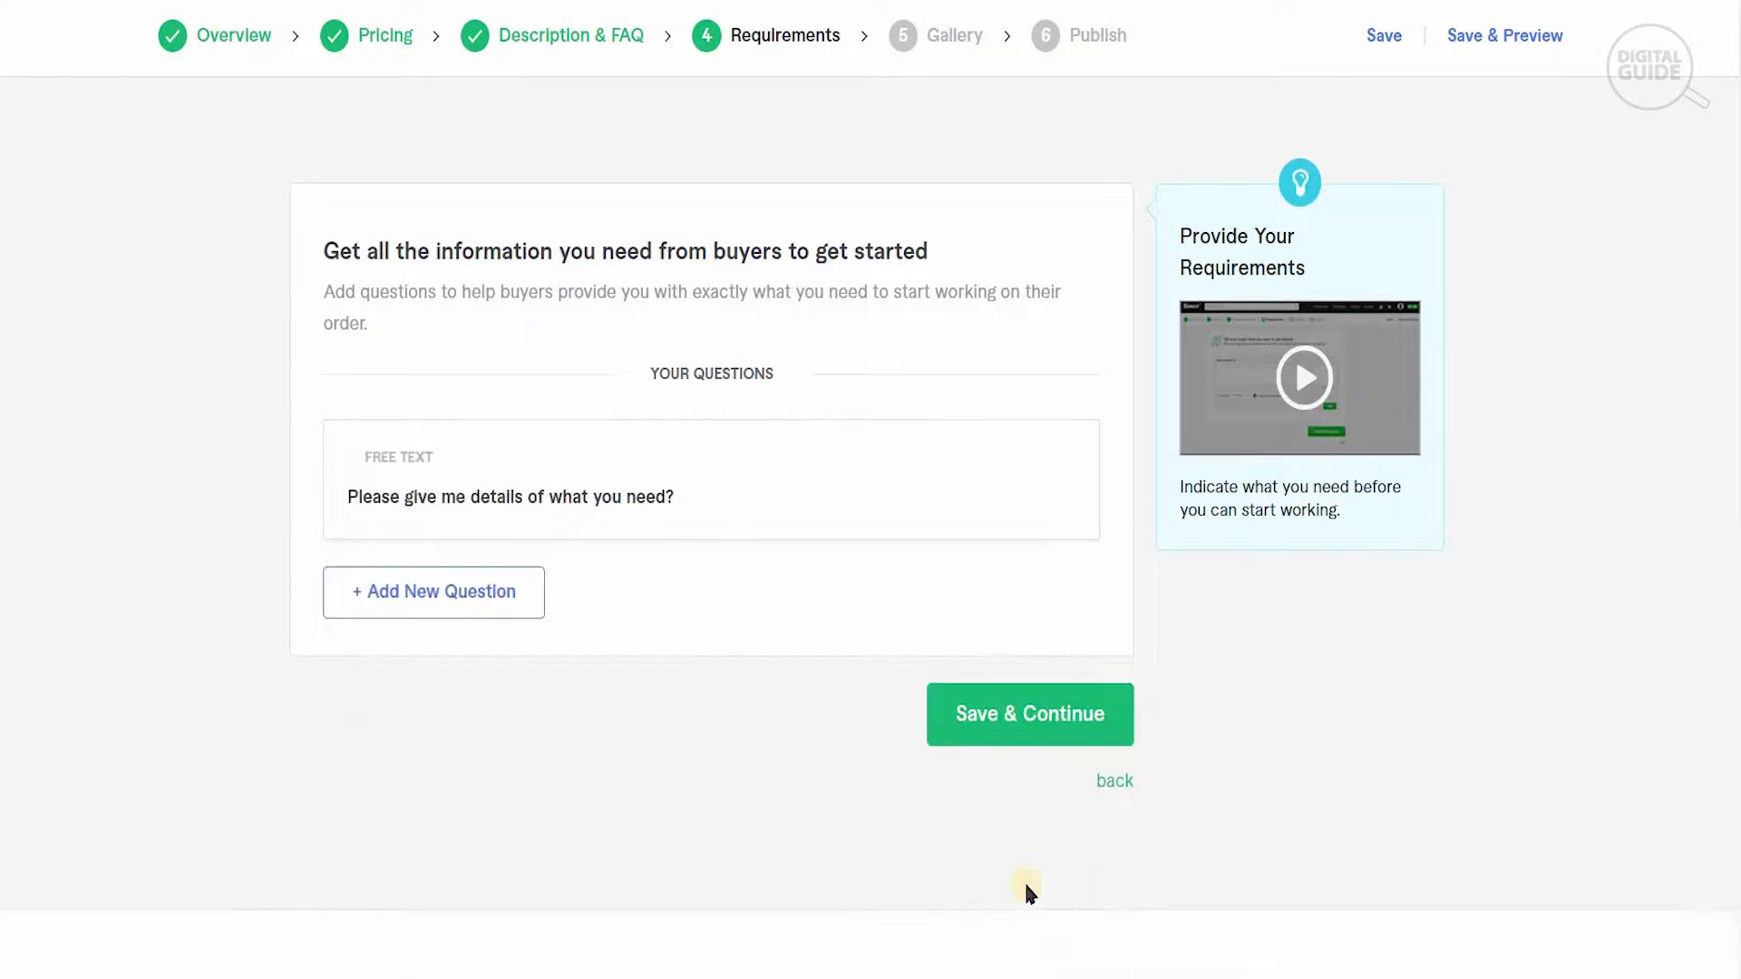
pyautogui.click(998, 720)
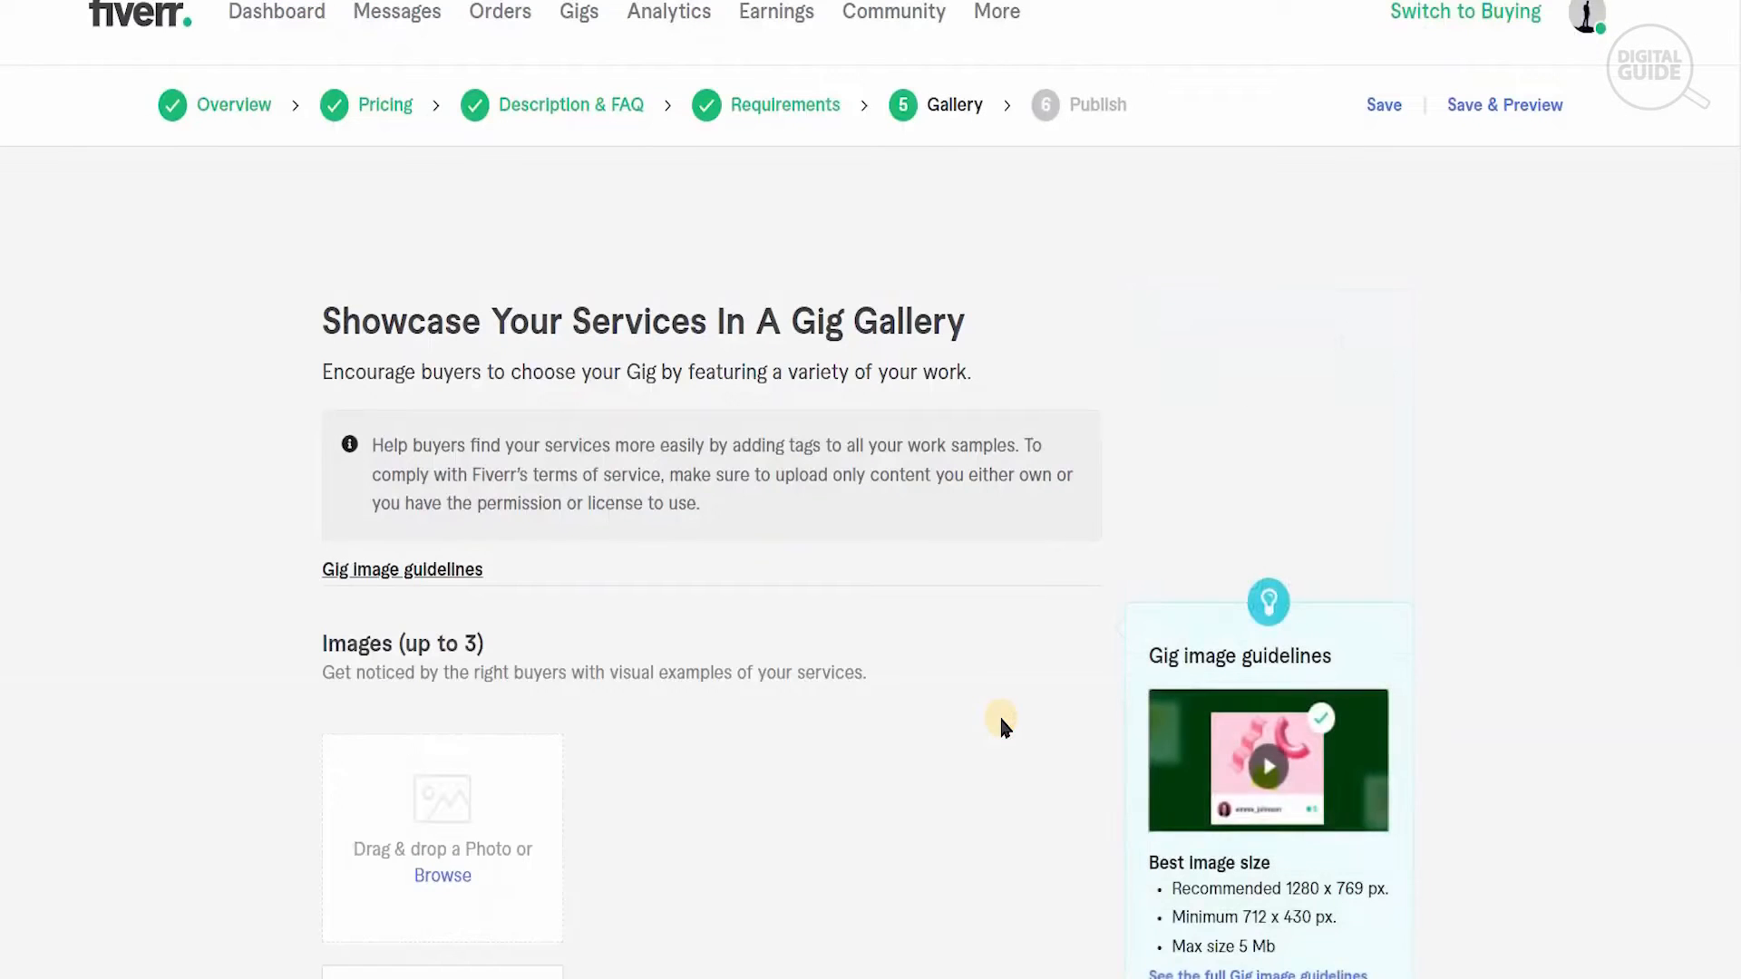
# - Upload the dark blue eagle logo as the first gallery image of the gig
pyautogui.scroll(-5, 950, 381)
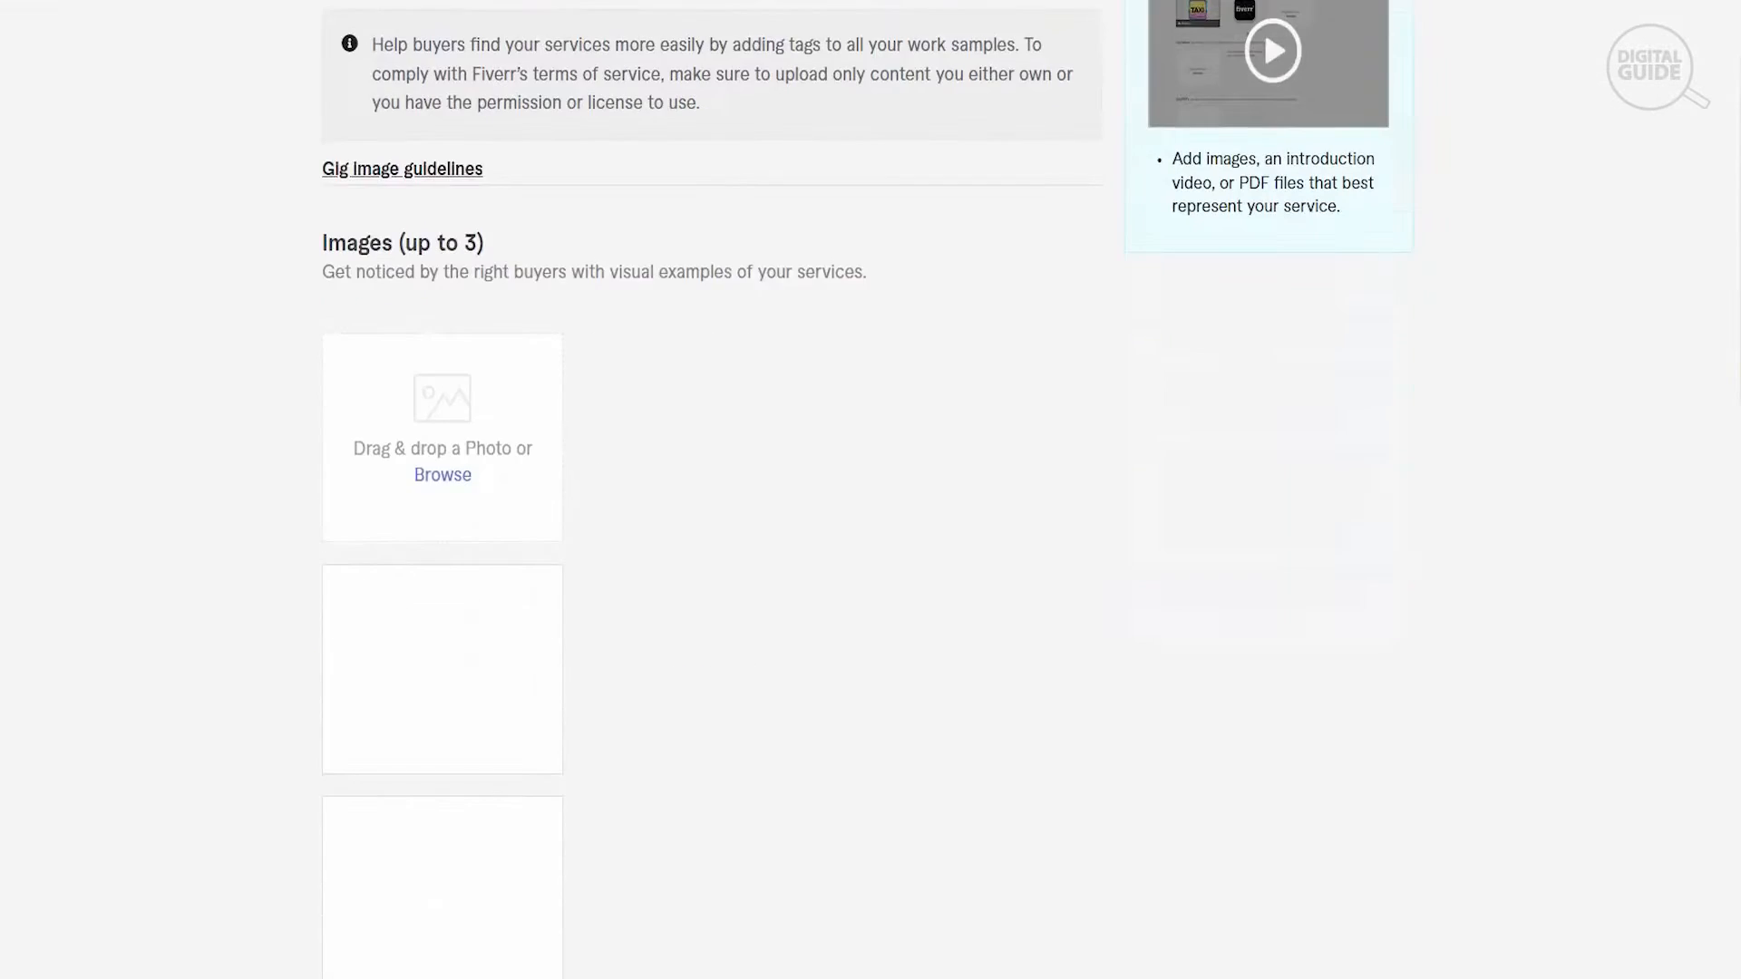
pyautogui.click(466, 296)
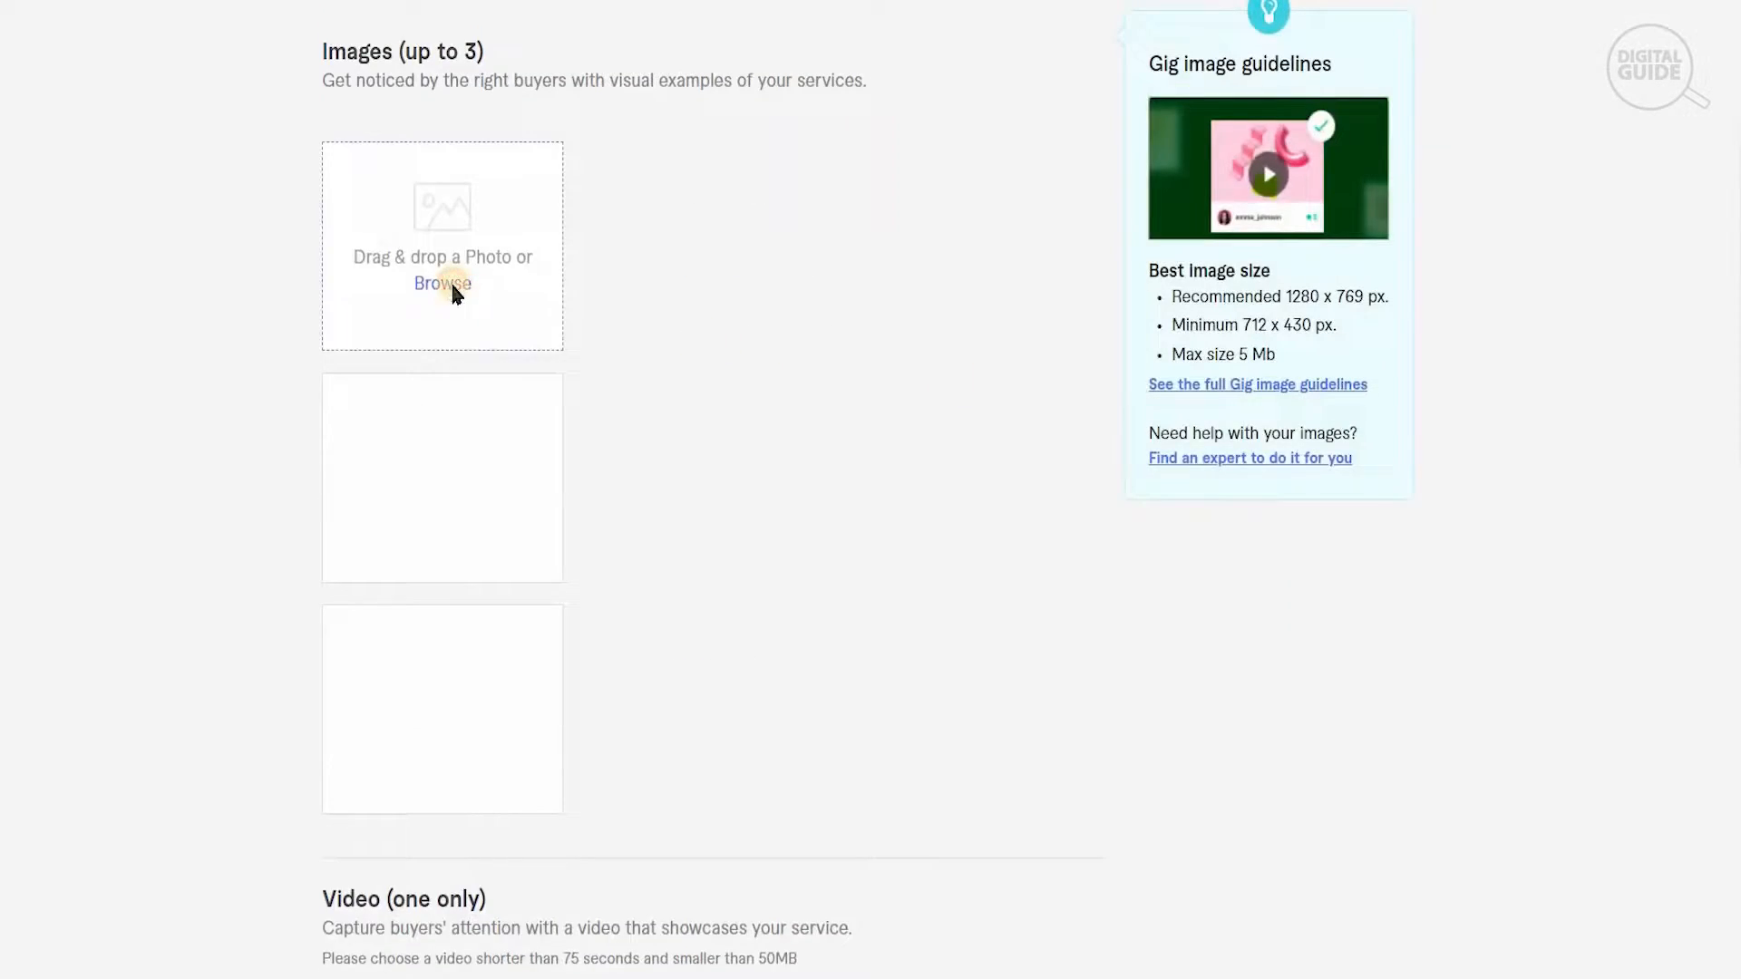
pyautogui.moveTo(847, 106); pyautogui.dragTo(864, 299)
pyautogui.click(378, 78)
pyautogui.click(676, 450)
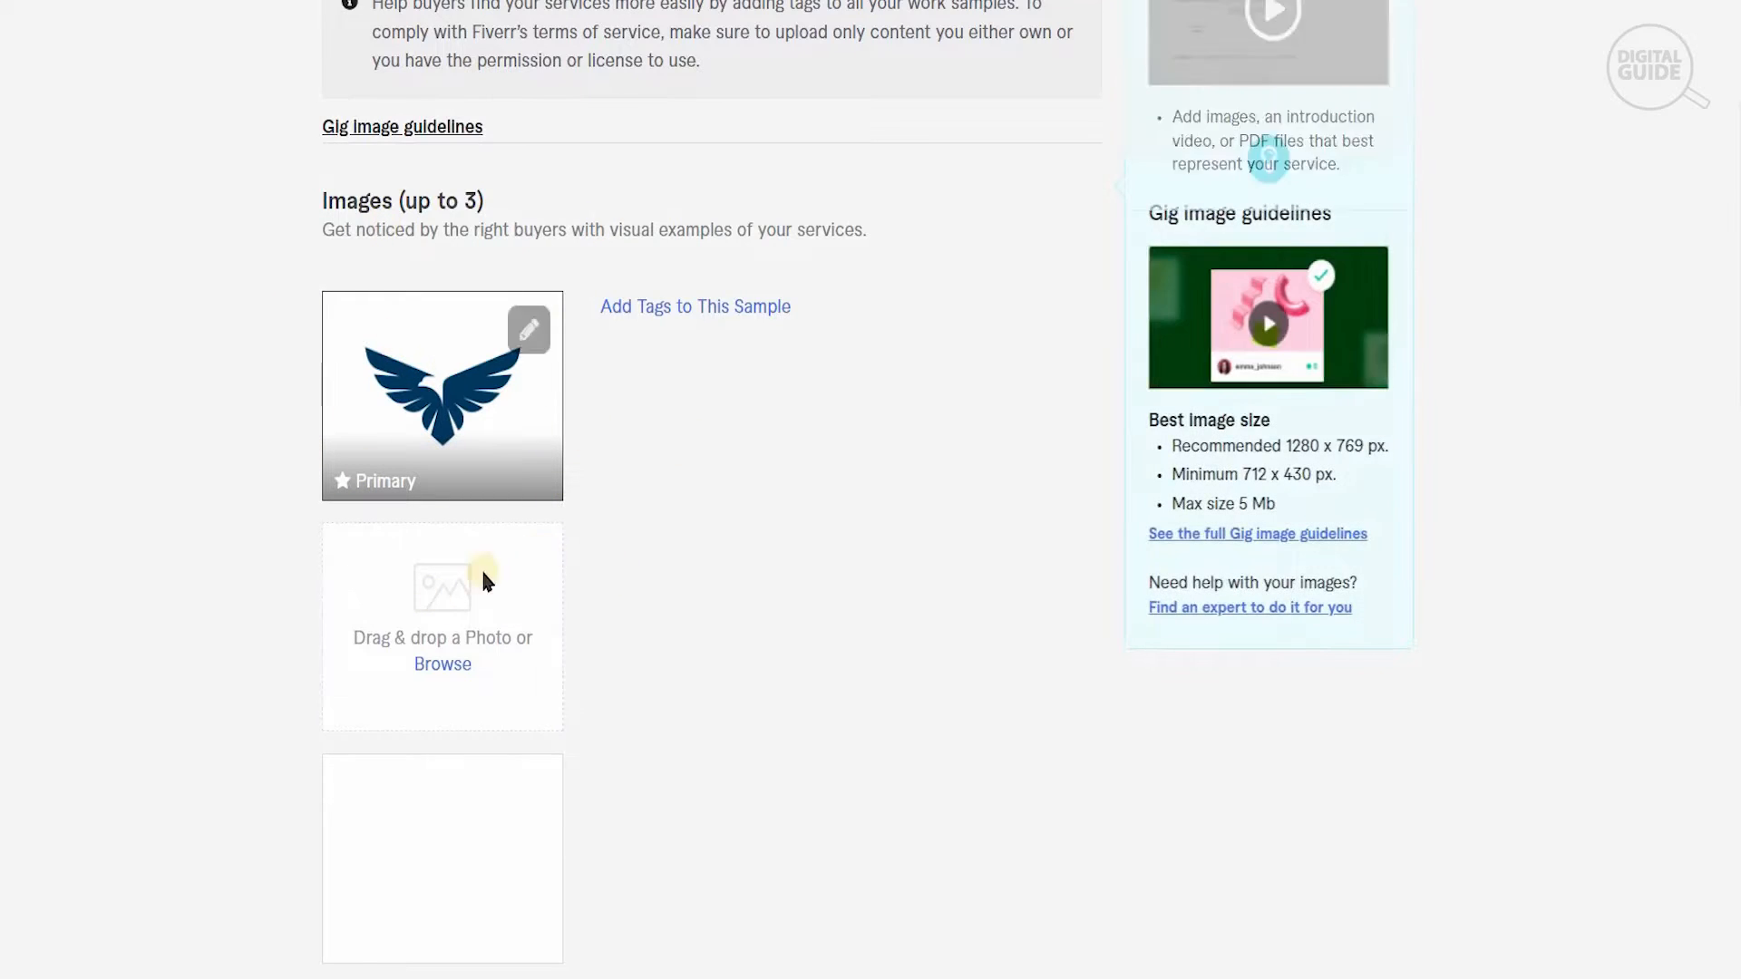
# - Accept the declaration of ownership for the gallery materials and save to continue to Publish
pyautogui.scroll(-3, 485, 580)
pyautogui.scroll(-7, 712, 490)
pyautogui.scroll(-9, 791, 456)
pyautogui.click(333, 388)
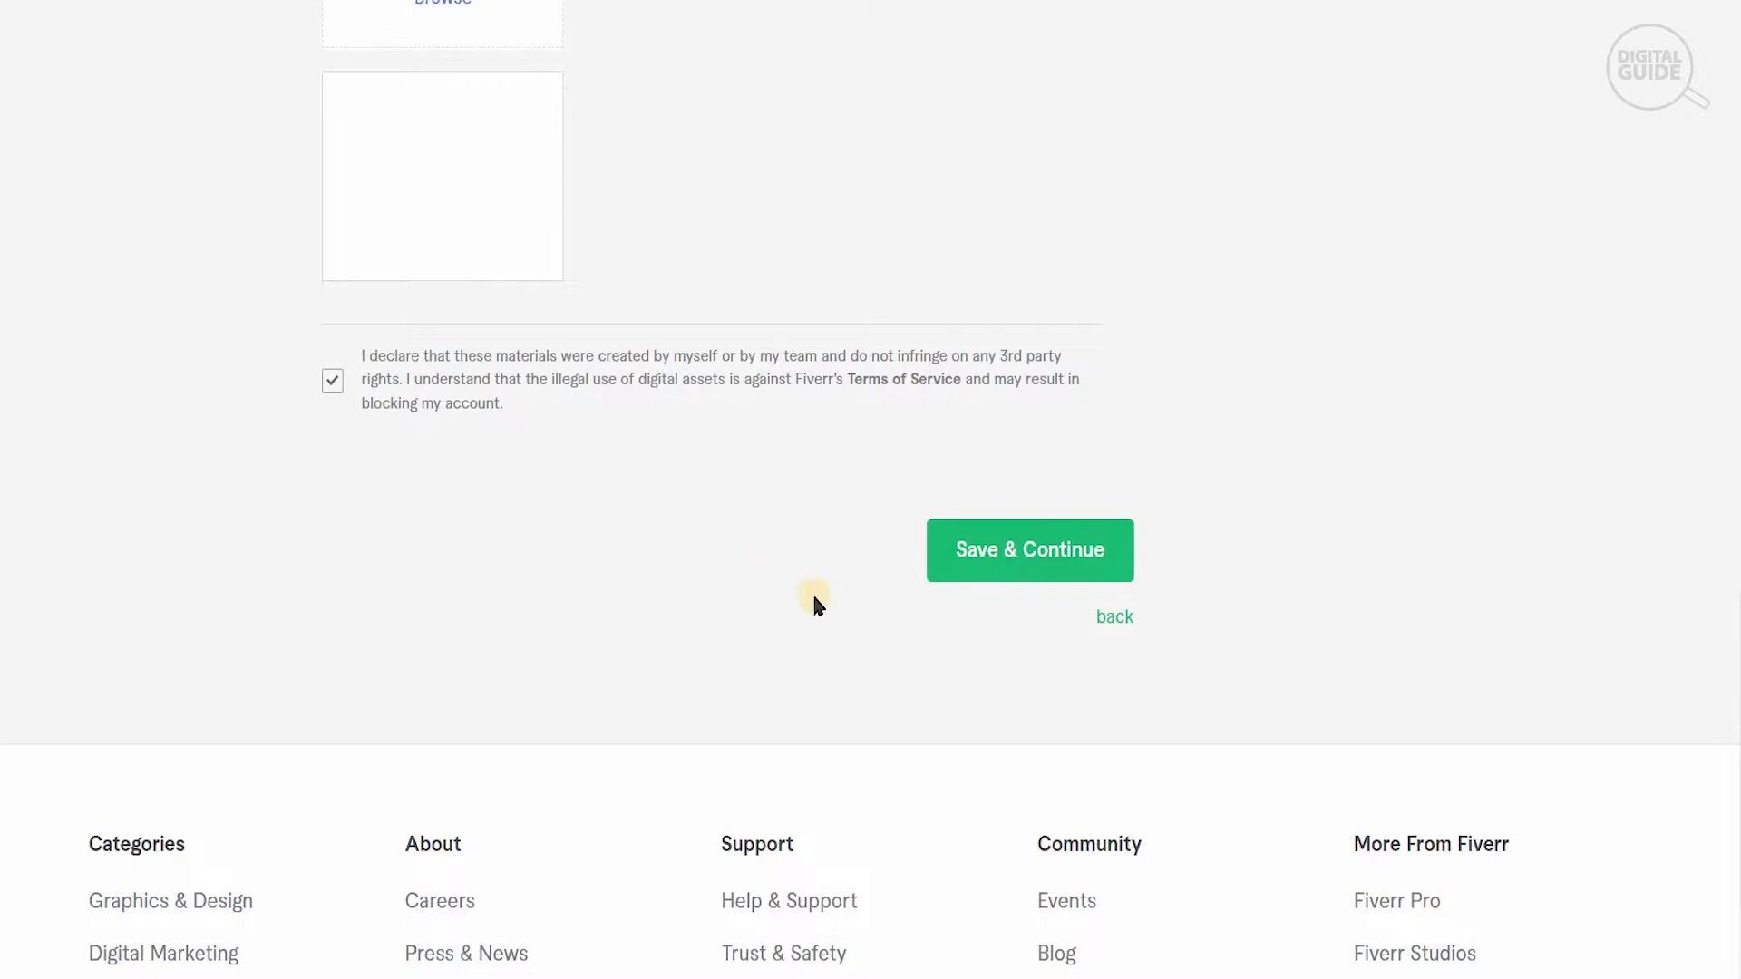
pyautogui.click(1017, 570)
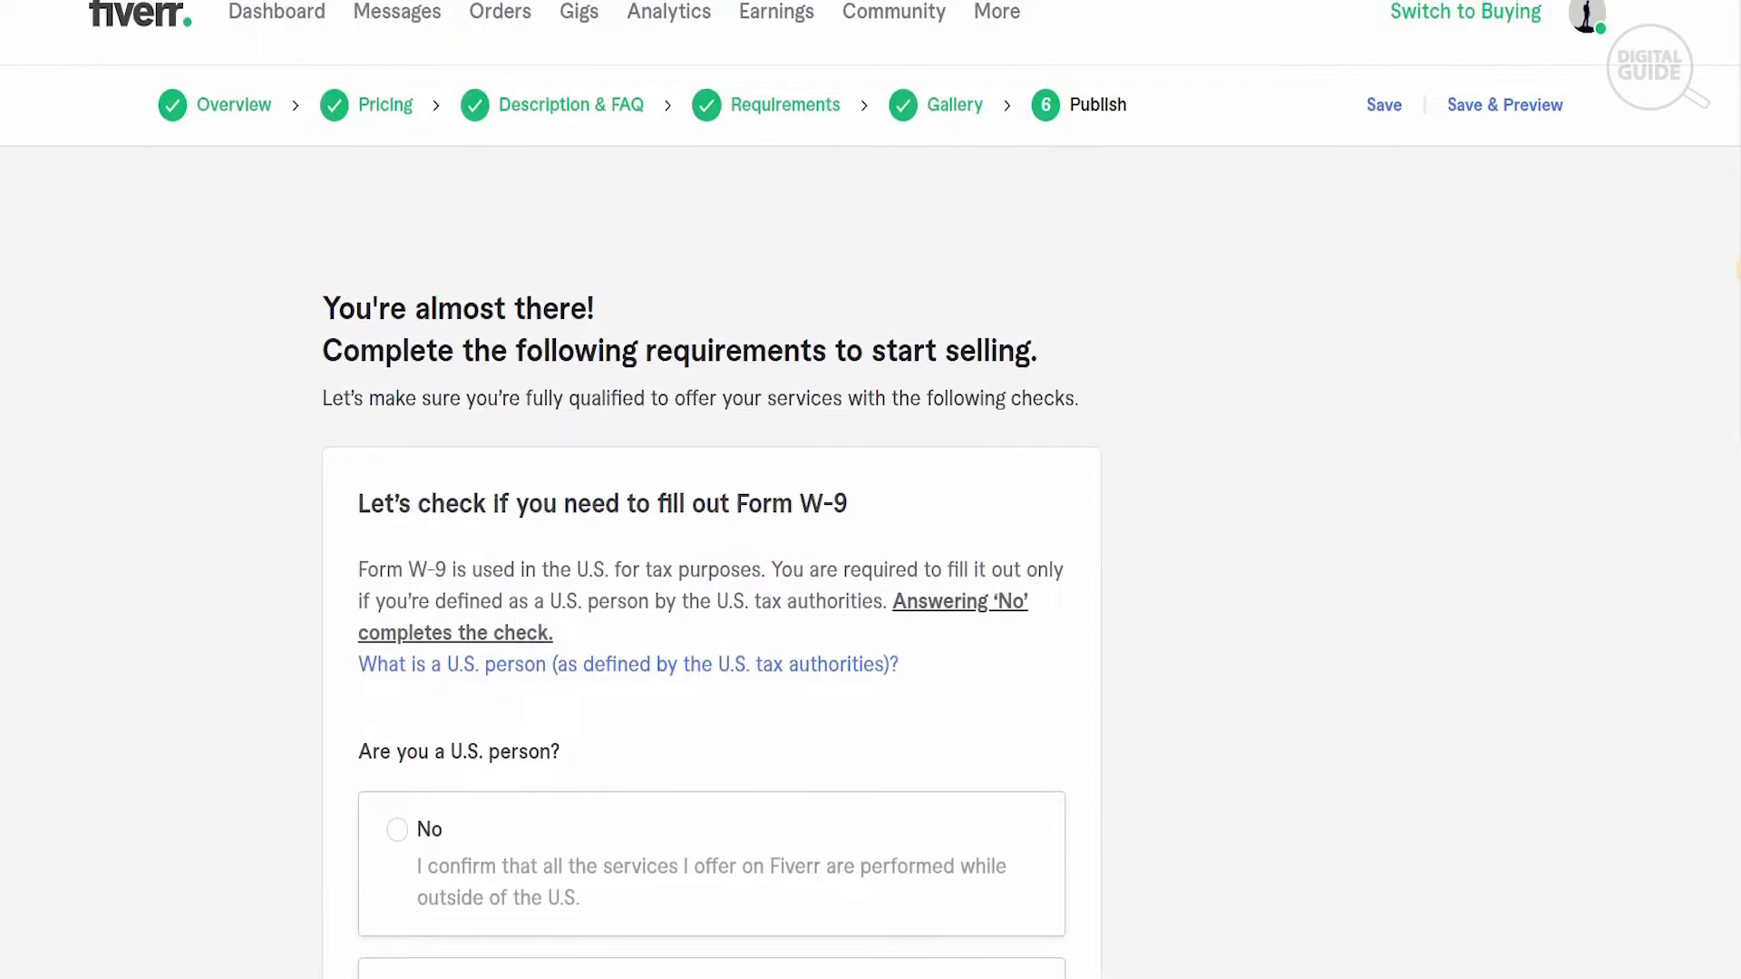
# - Answer No to the Form W-9 question about being a U.S. person, save it and close the confirmation
pyautogui.scroll(-3, 870, 490)
pyautogui.scroll(-1, 710, 489)
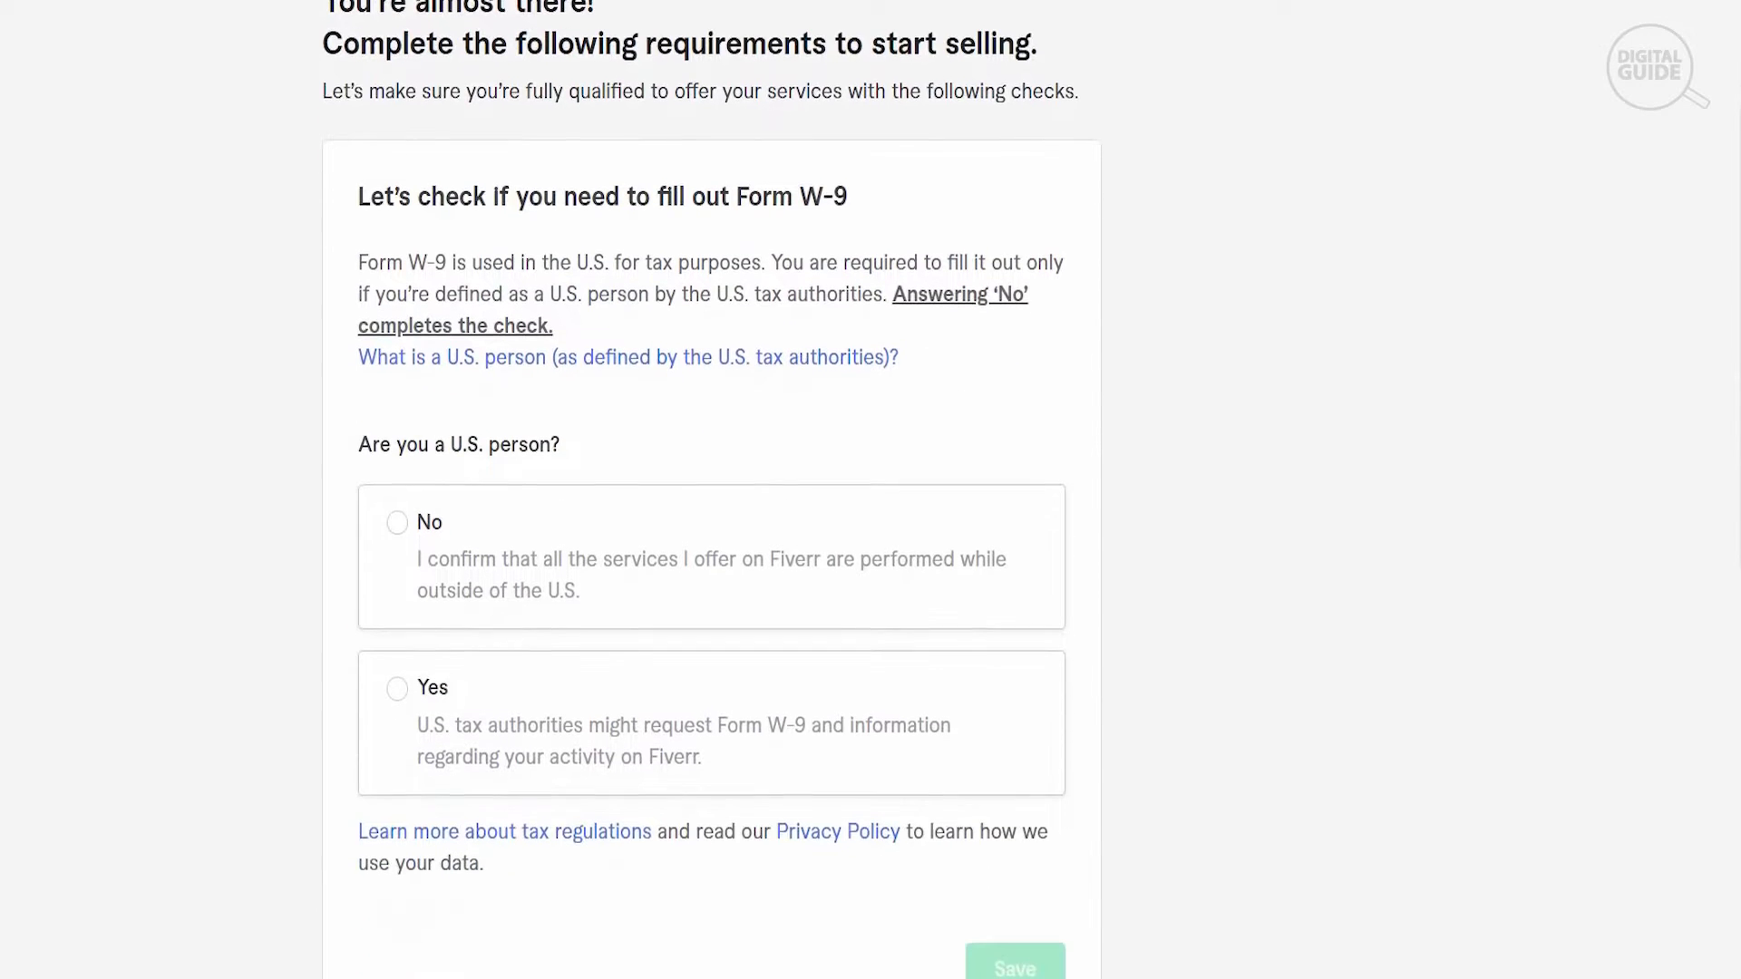
pyautogui.scroll(-2, 710, 490)
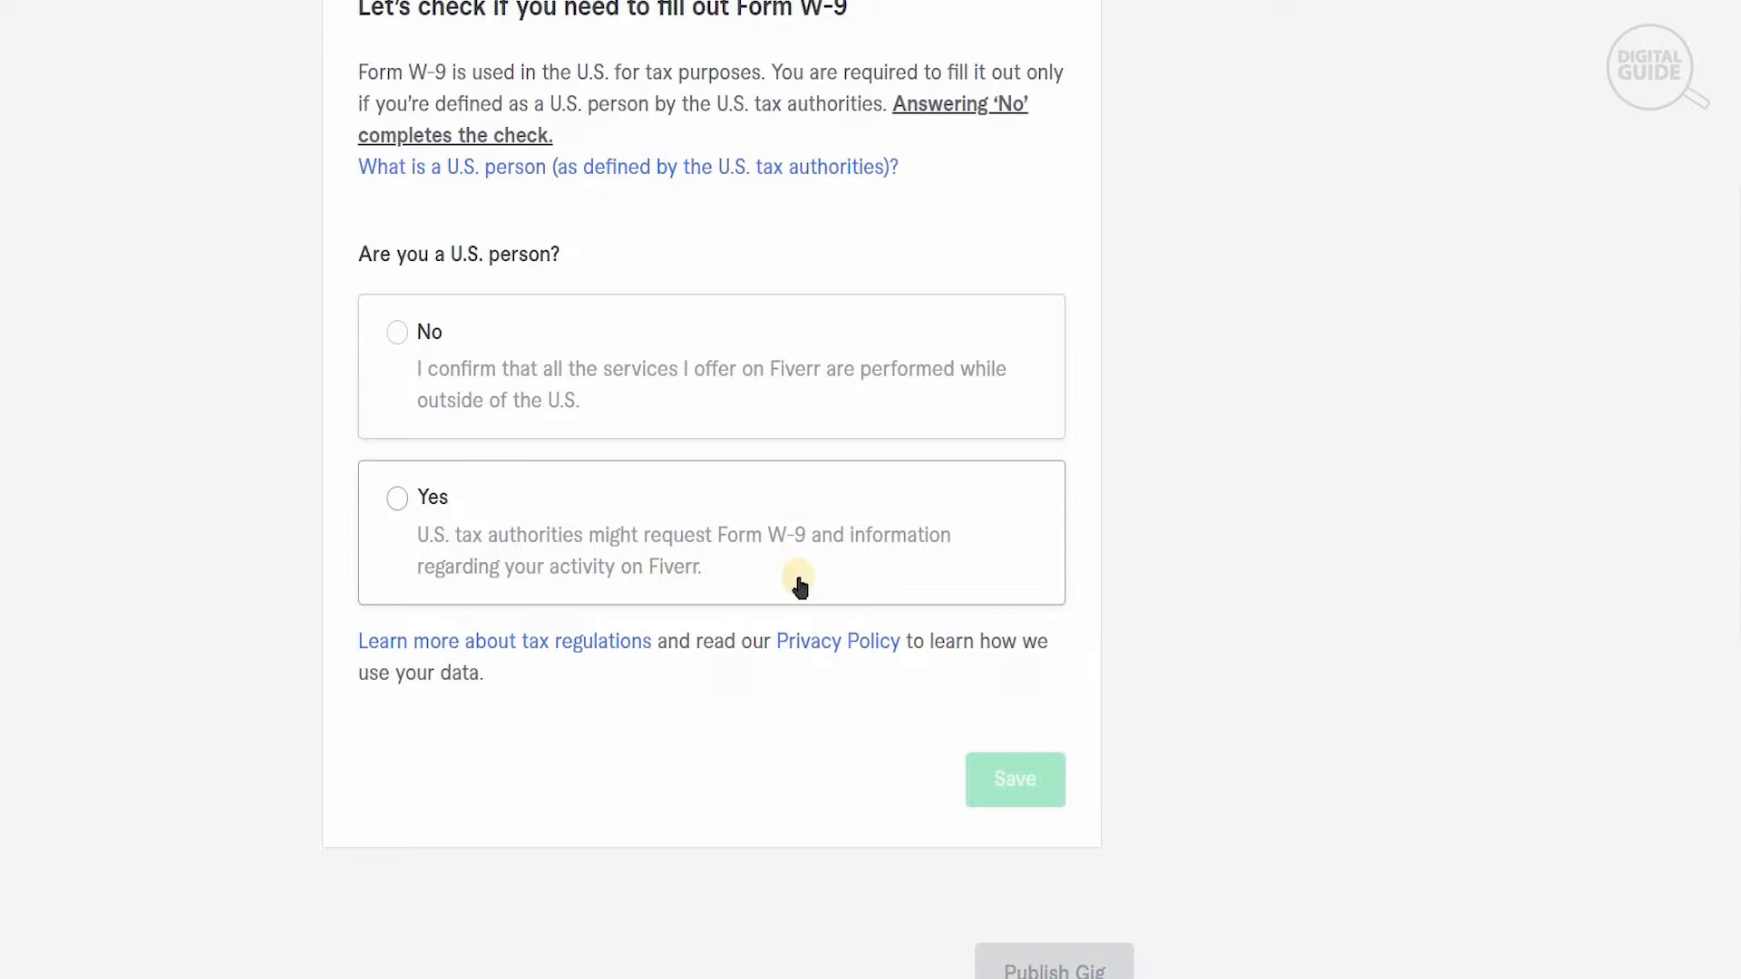
pyautogui.click(393, 337)
pyautogui.click(1009, 777)
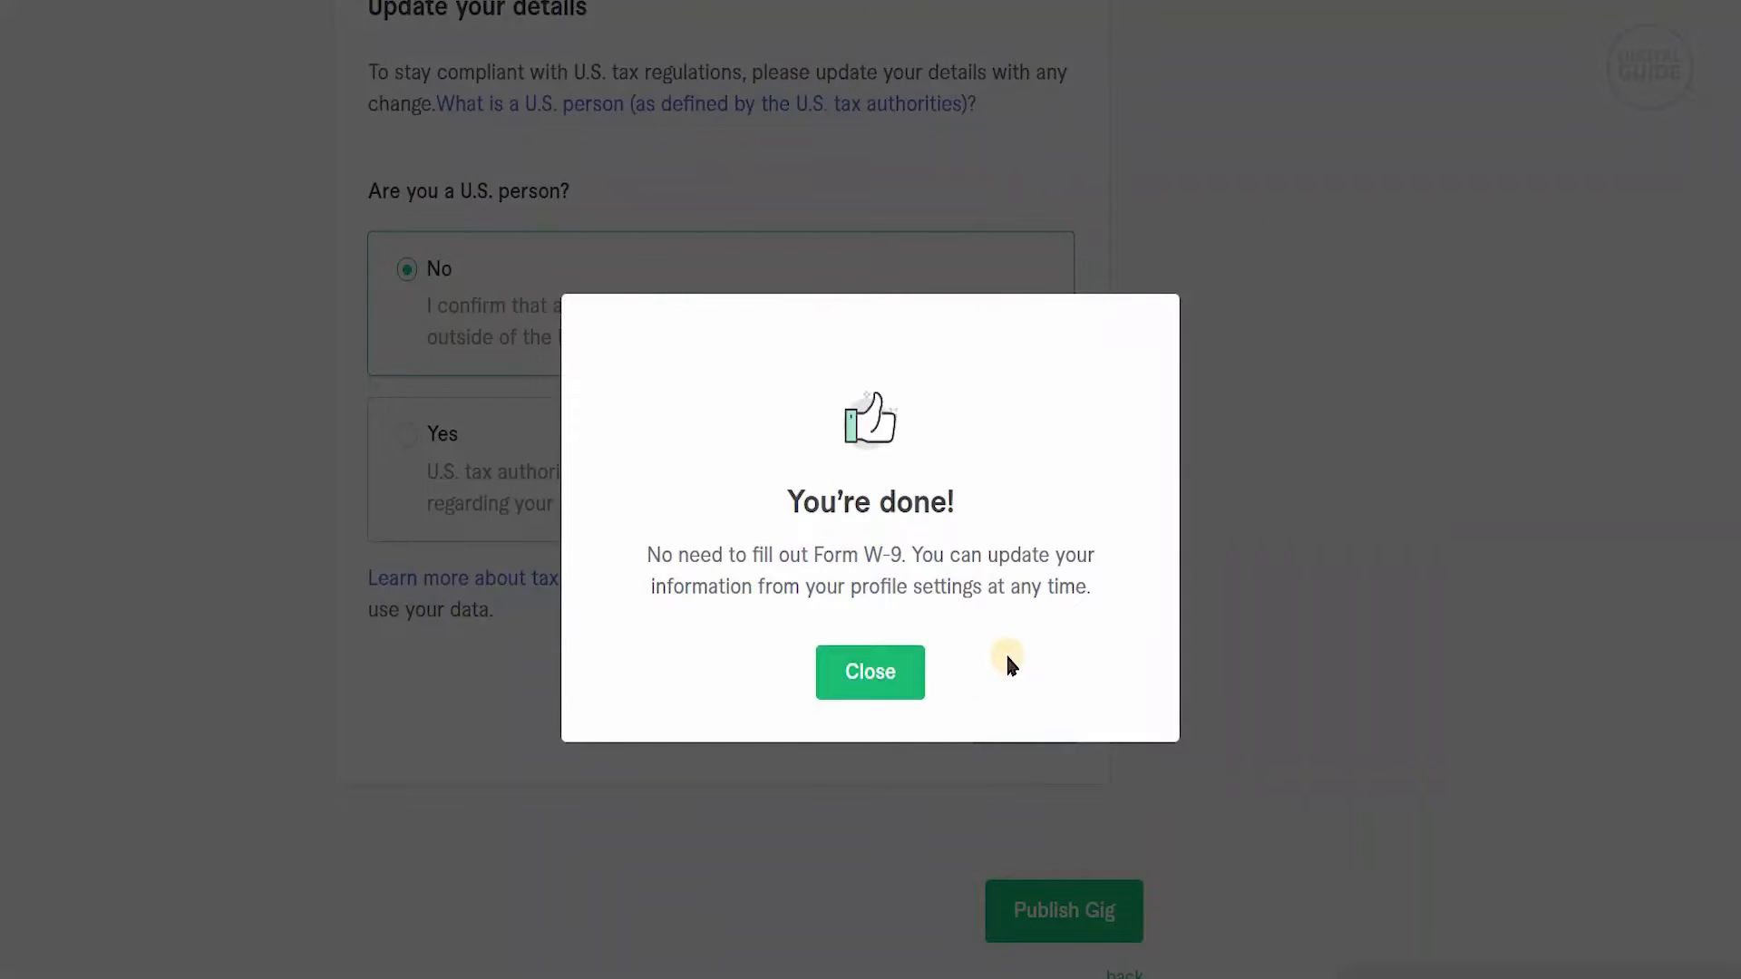
pyautogui.click(903, 676)
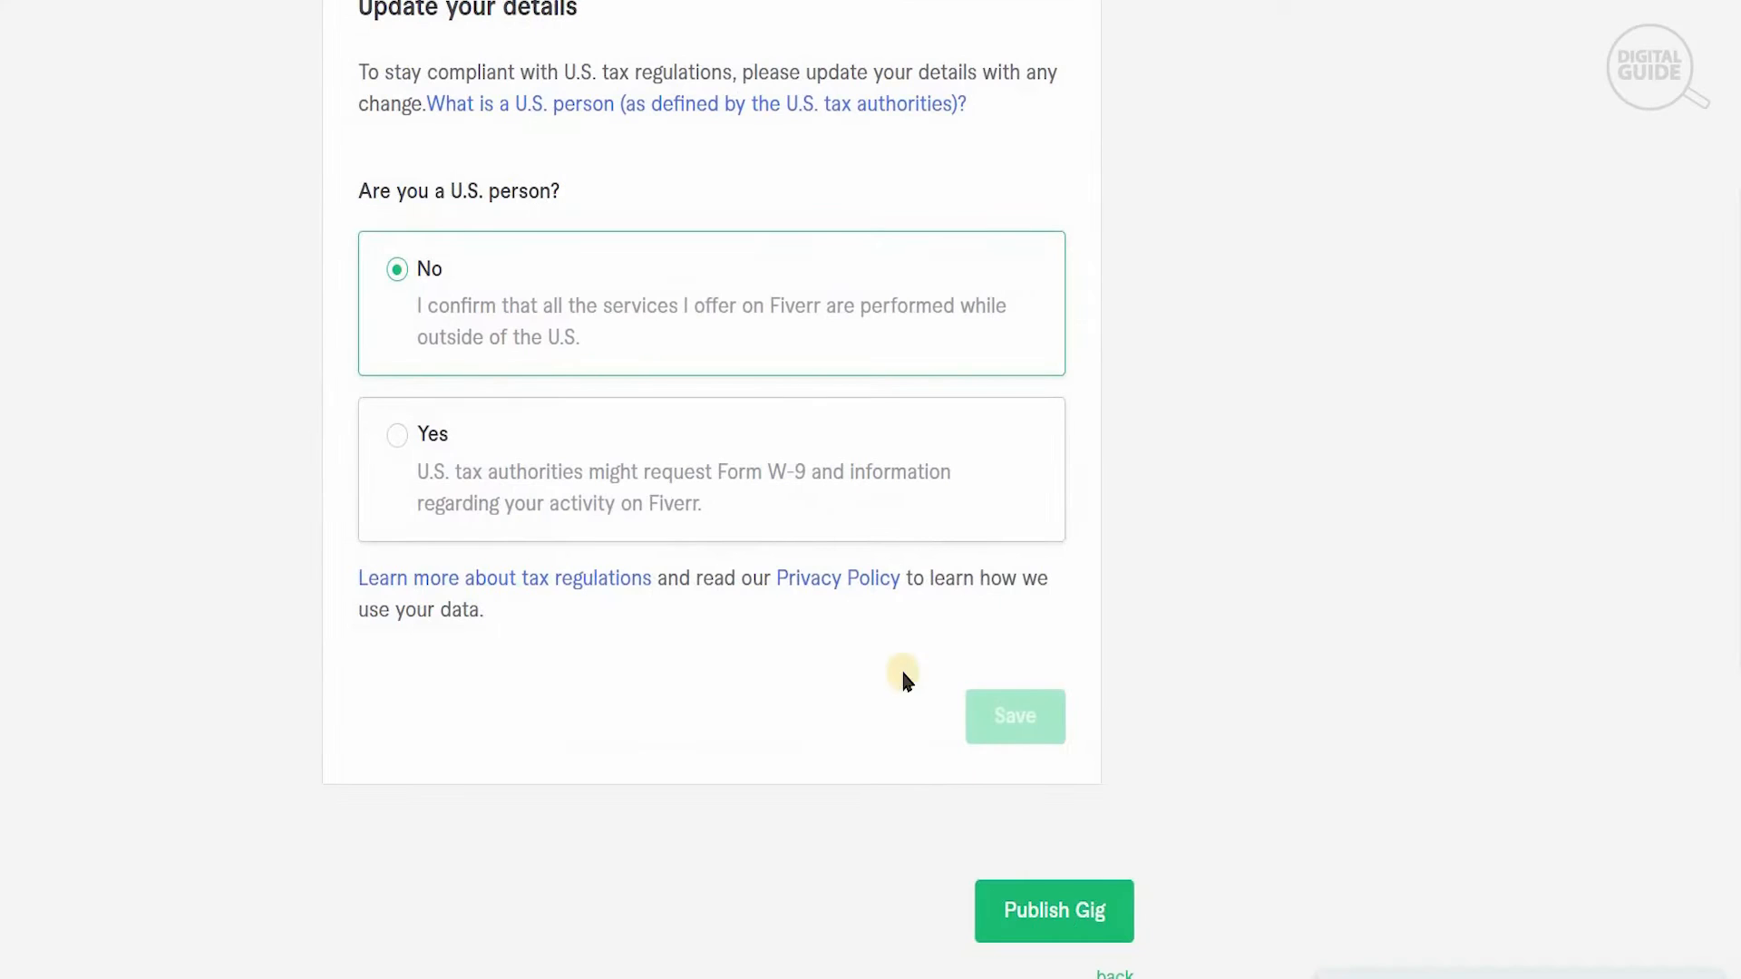
# - Publish the gig and finish the promotion page that follows
pyautogui.click(1066, 910)
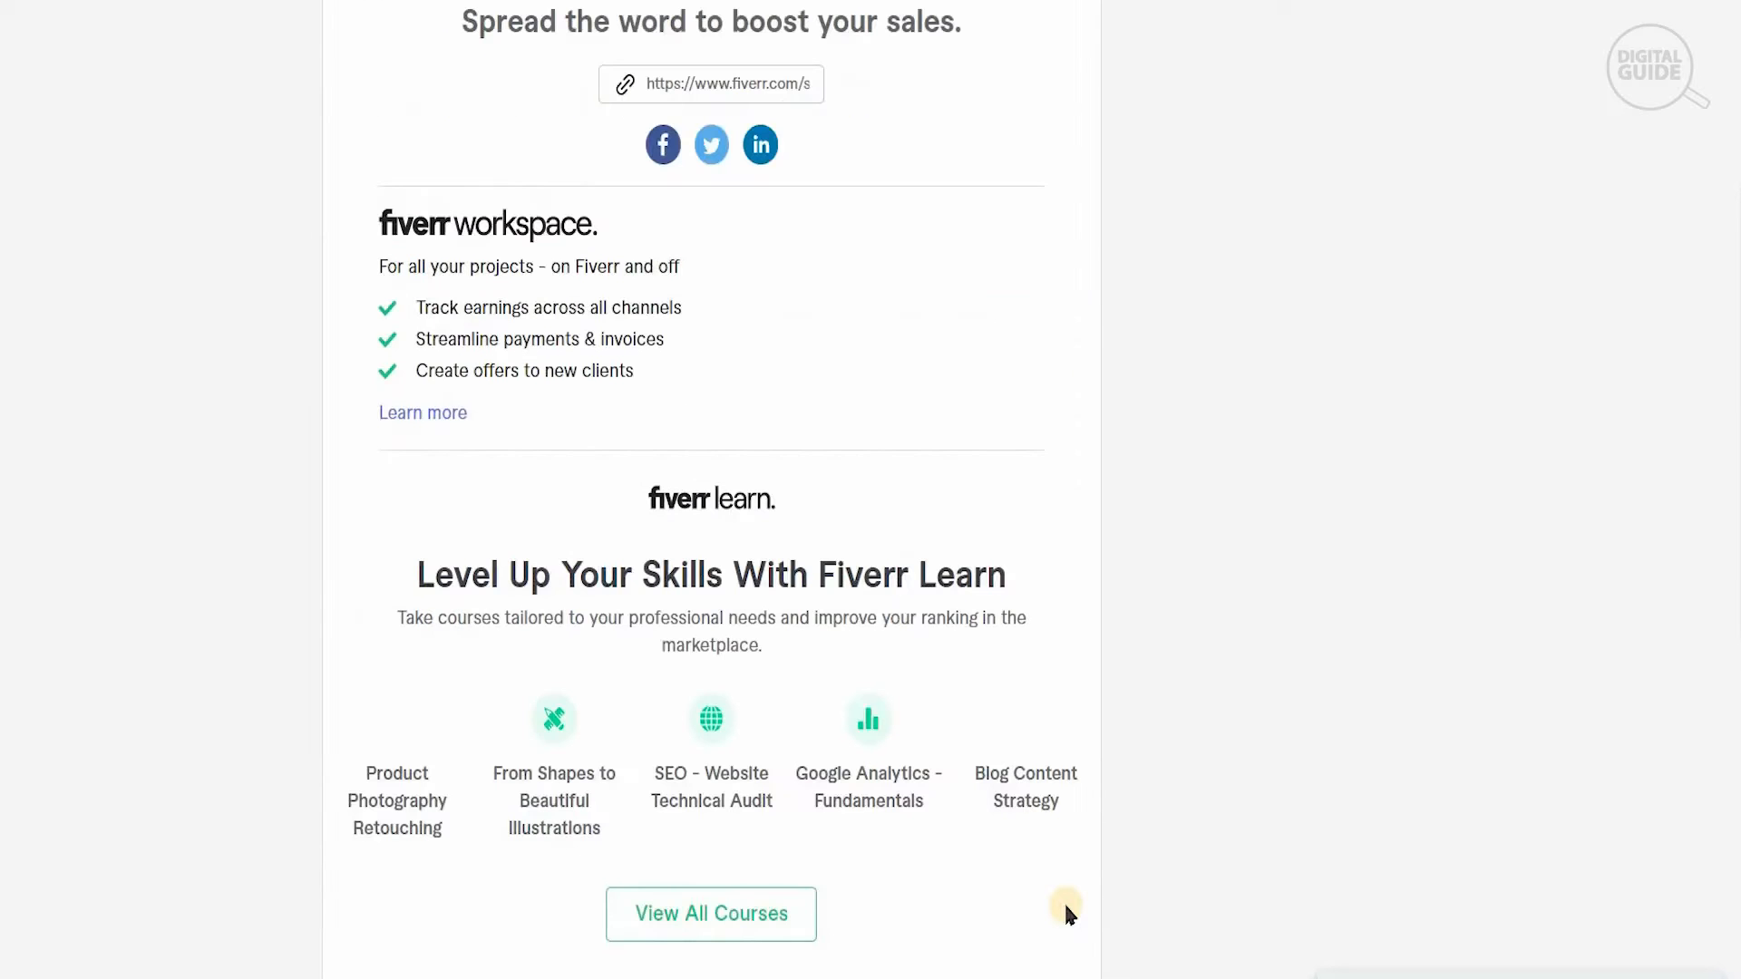
pyautogui.moveTo(1738, 360); pyautogui.dragTo(1738, 217)
pyautogui.scroll(-4, 1387, 706)
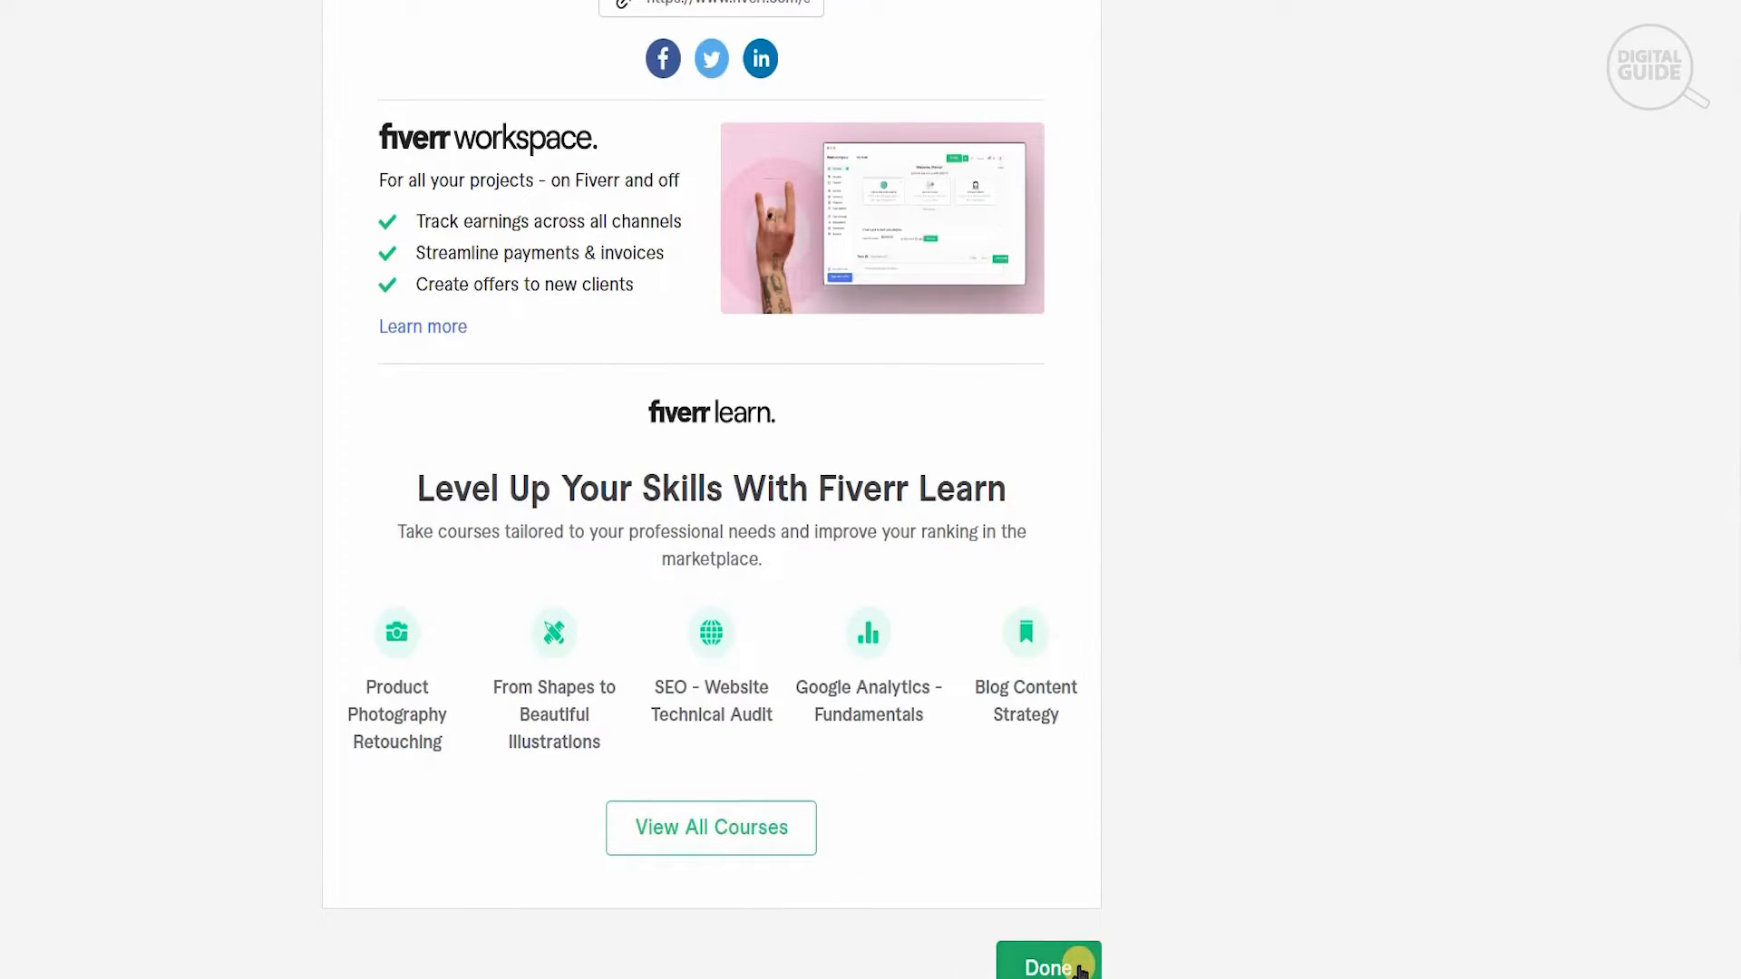
pyautogui.click(1079, 969)
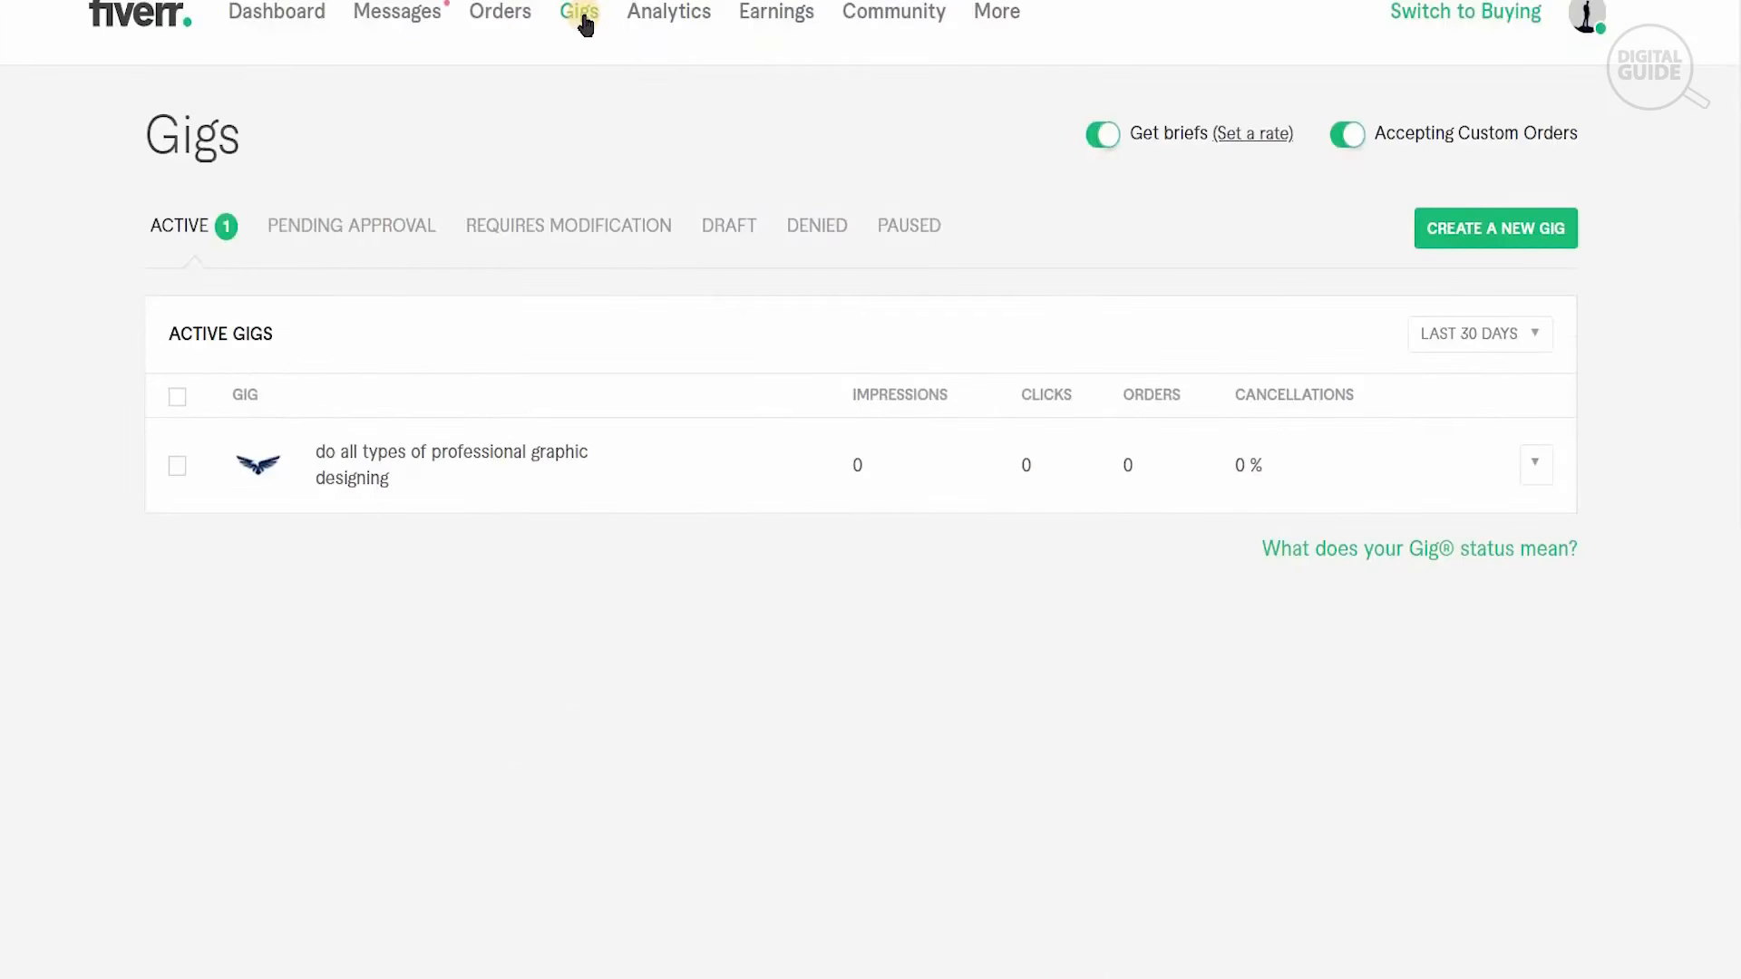
# - Open the published graphic designing gig's page and review its image, description, seller details and package comparison
pyautogui.click(583, 20)
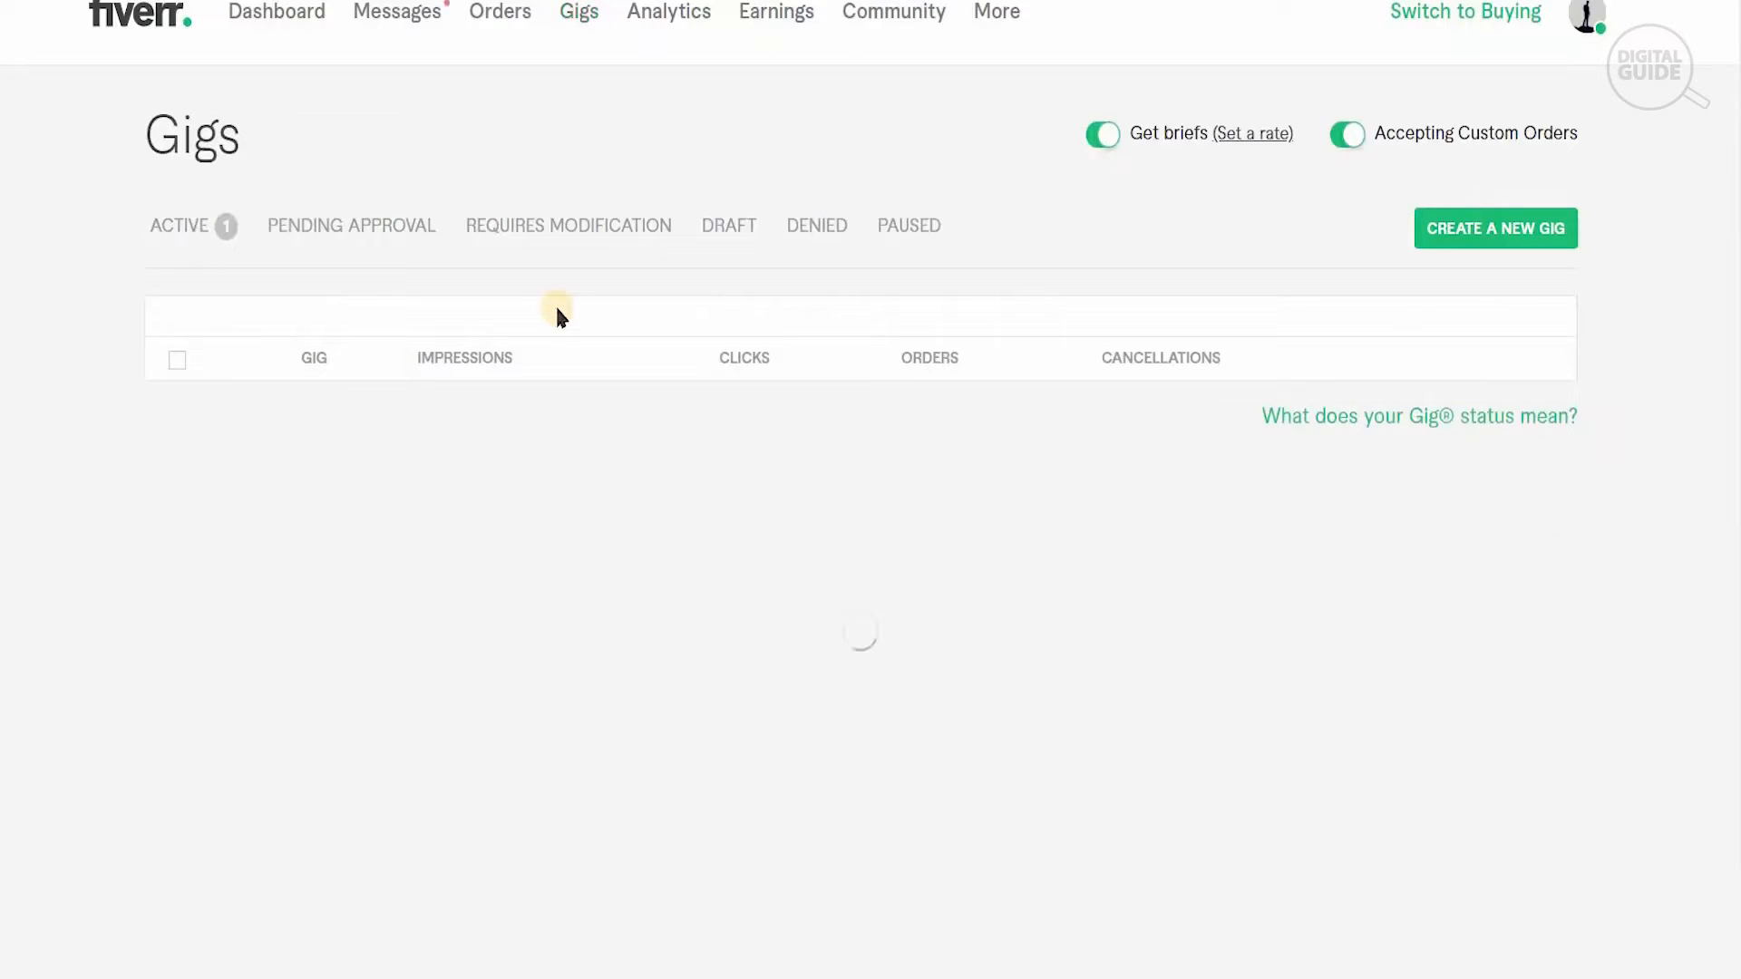
pyautogui.click(1582, 27)
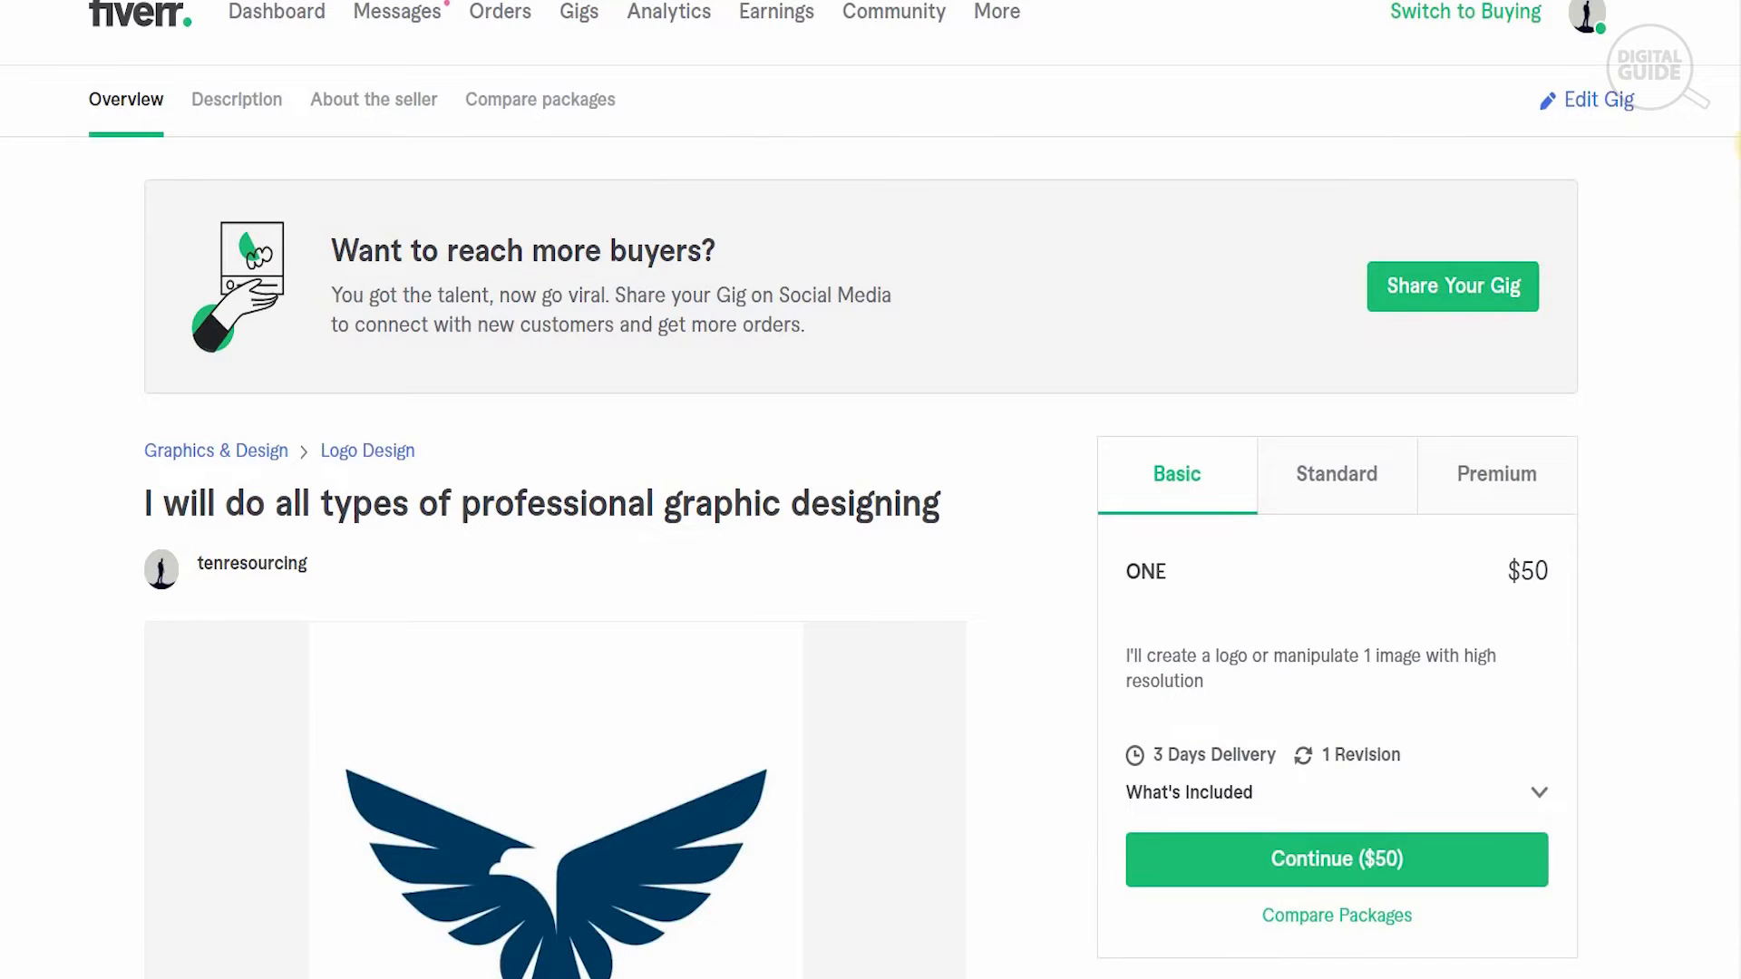
pyautogui.scroll(-12, 871, 490)
pyautogui.scroll(-14, 555, 504)
pyautogui.scroll(-7, 555, 504)
pyautogui.scroll(-6, 555, 504)
pyautogui.scroll(-4, 555, 504)
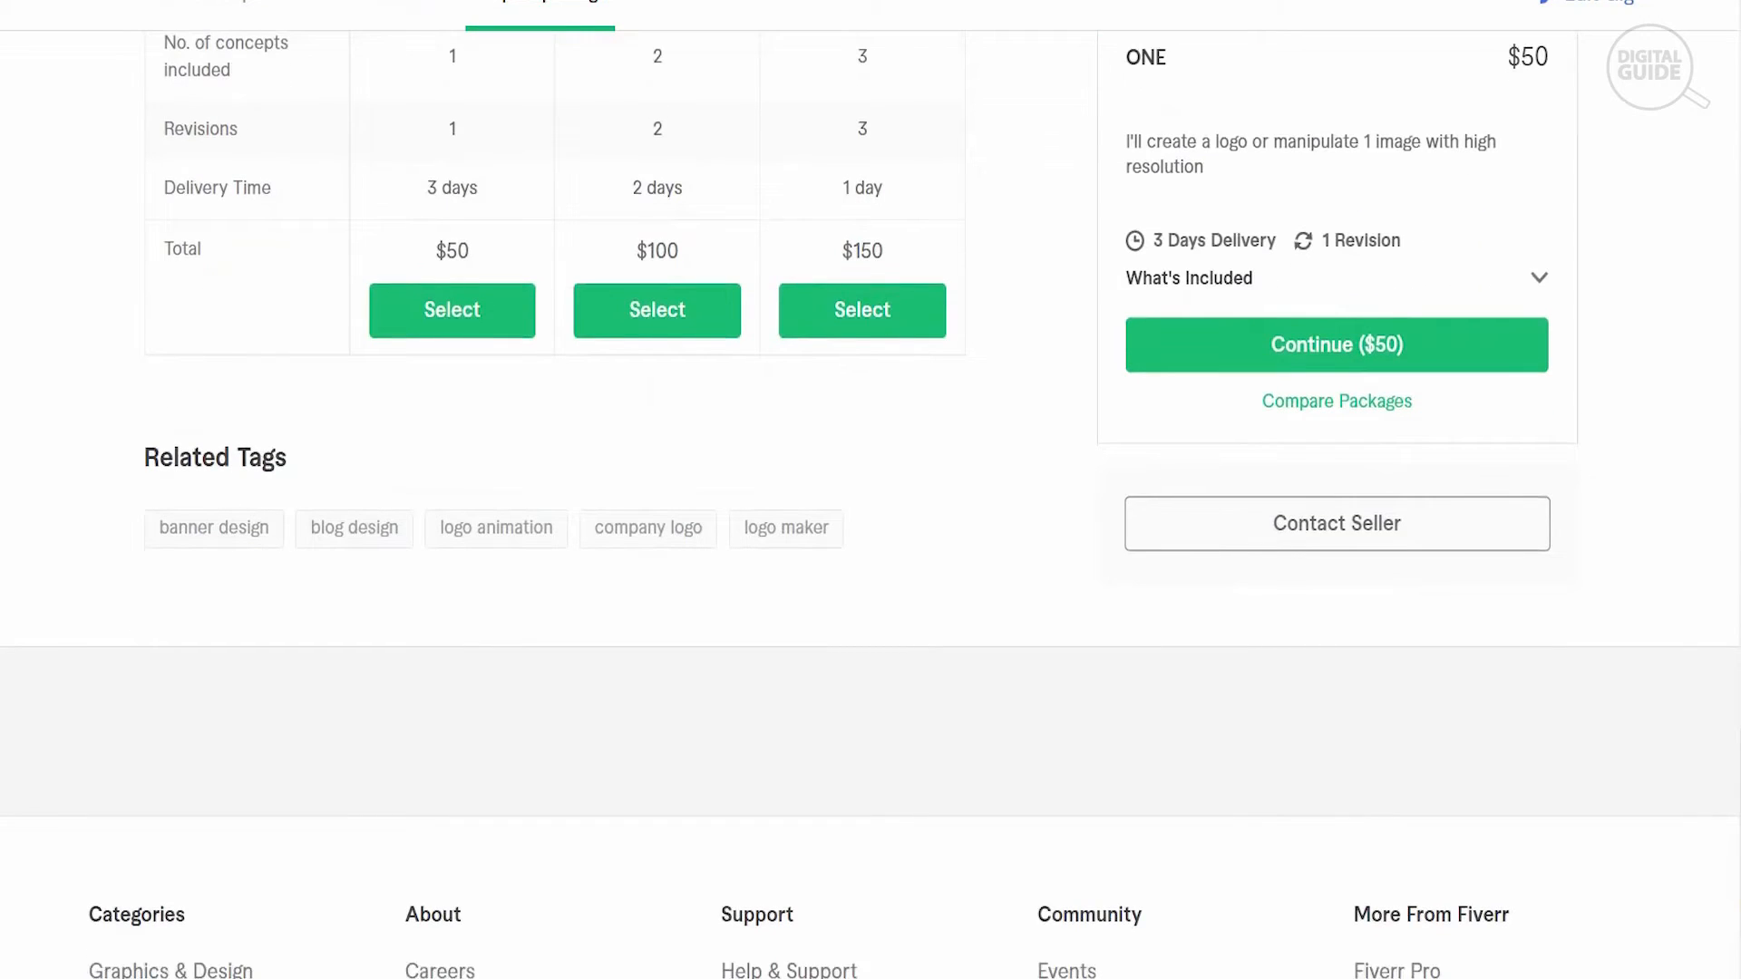
pyautogui.scroll(15, 555, 504)
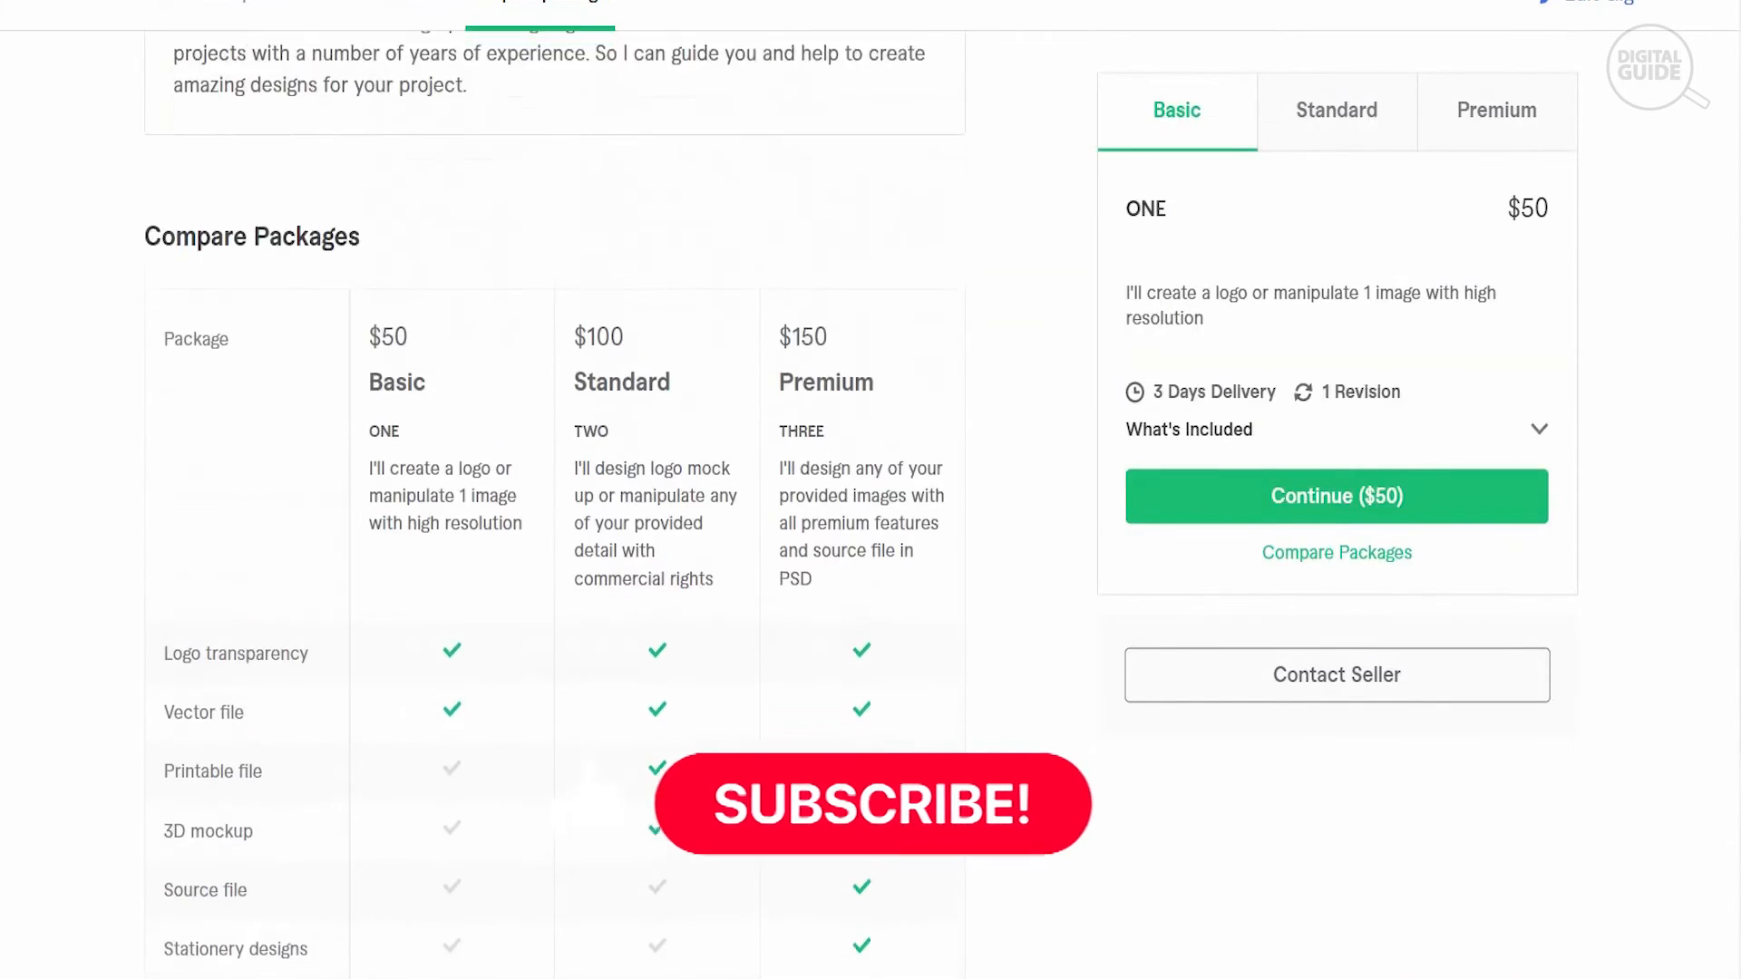
pyautogui.scroll(10, 555, 504)
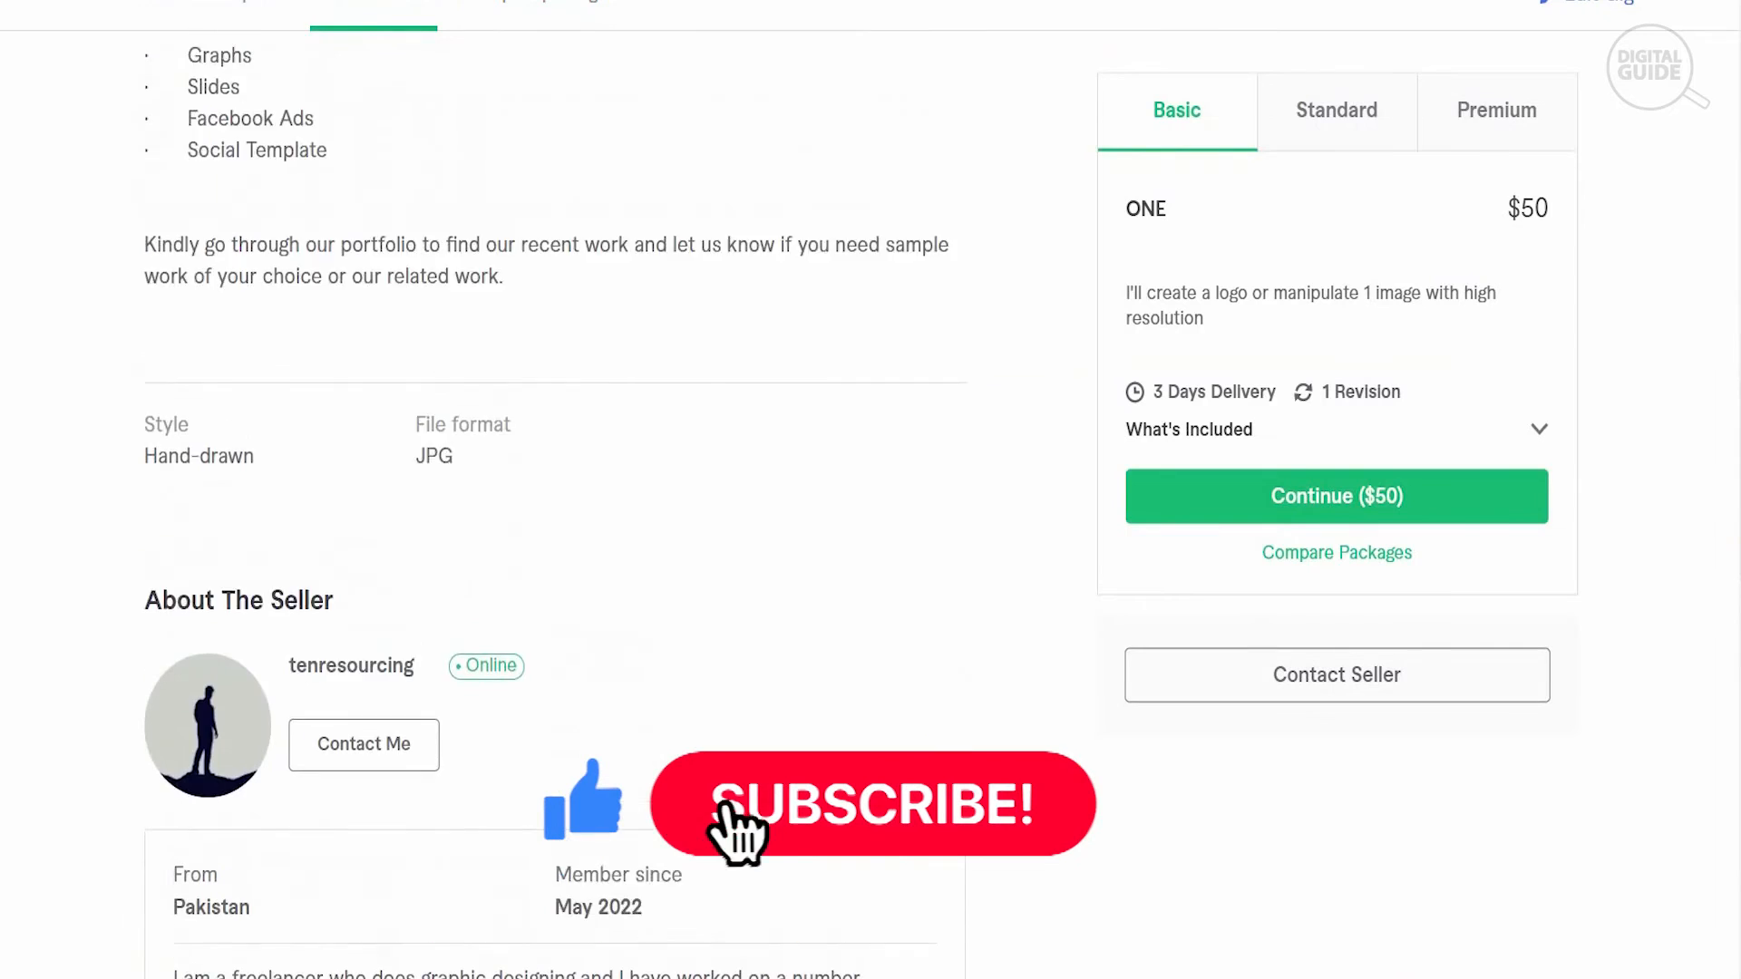
pyautogui.scroll(7, 555, 504)
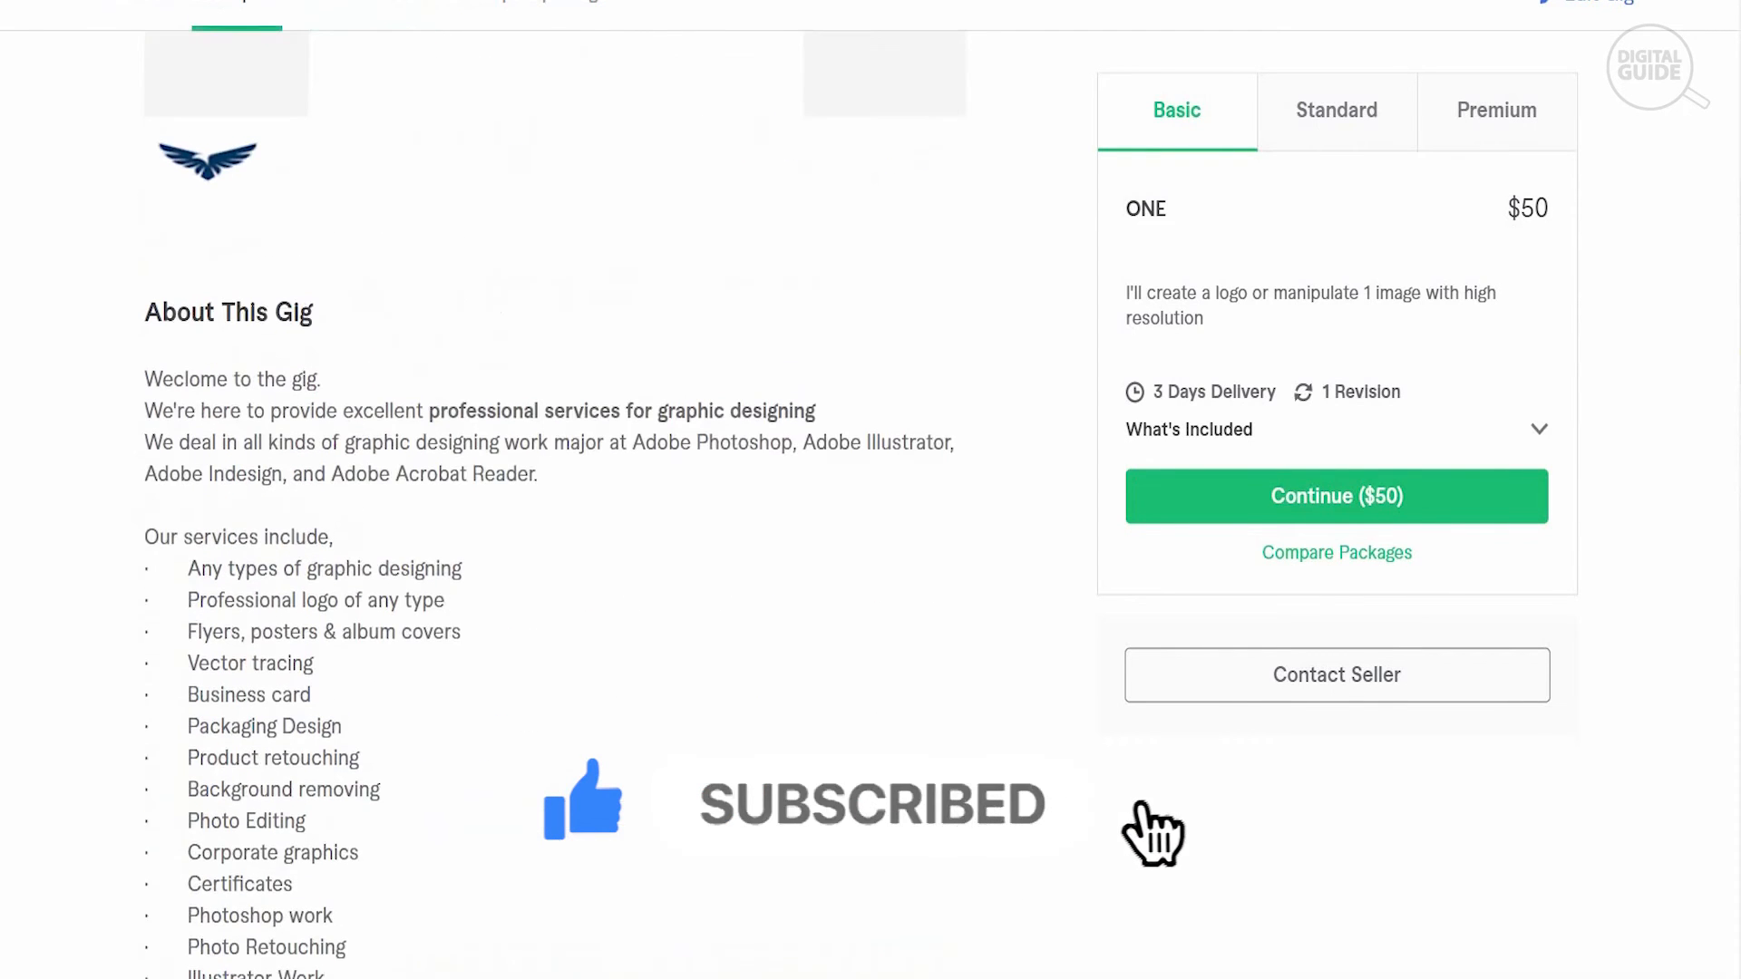
pyautogui.scroll(6, 555, 505)
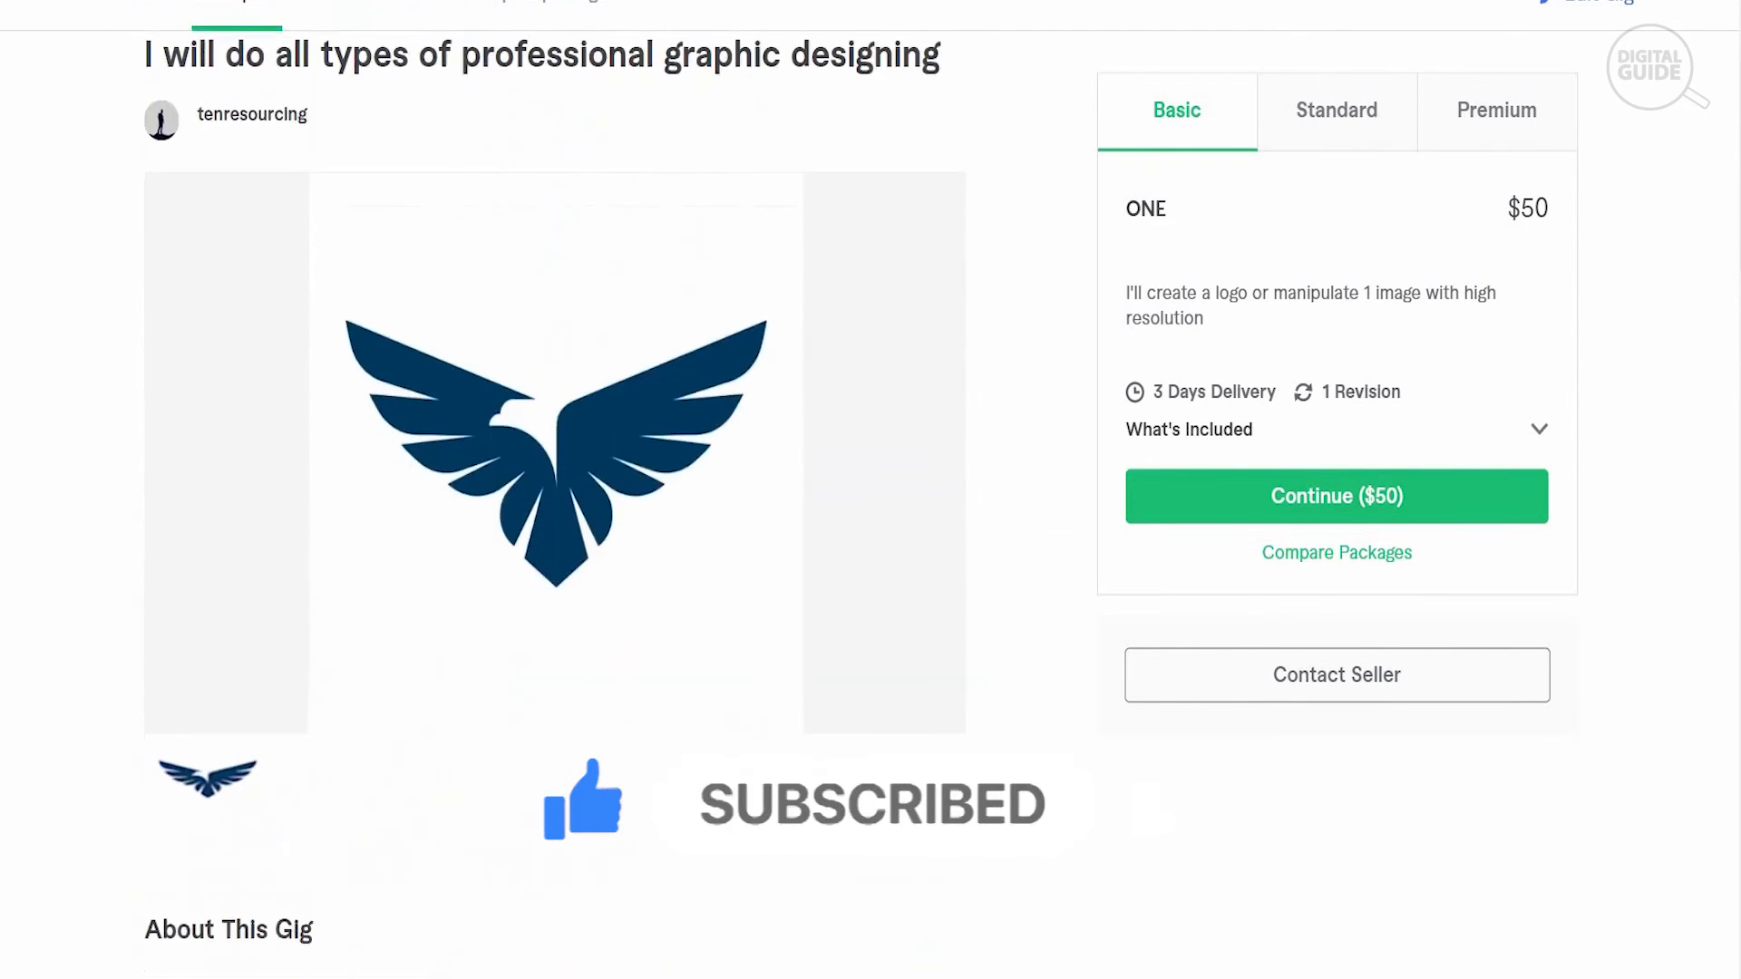
pyautogui.scroll(4, 555, 504)
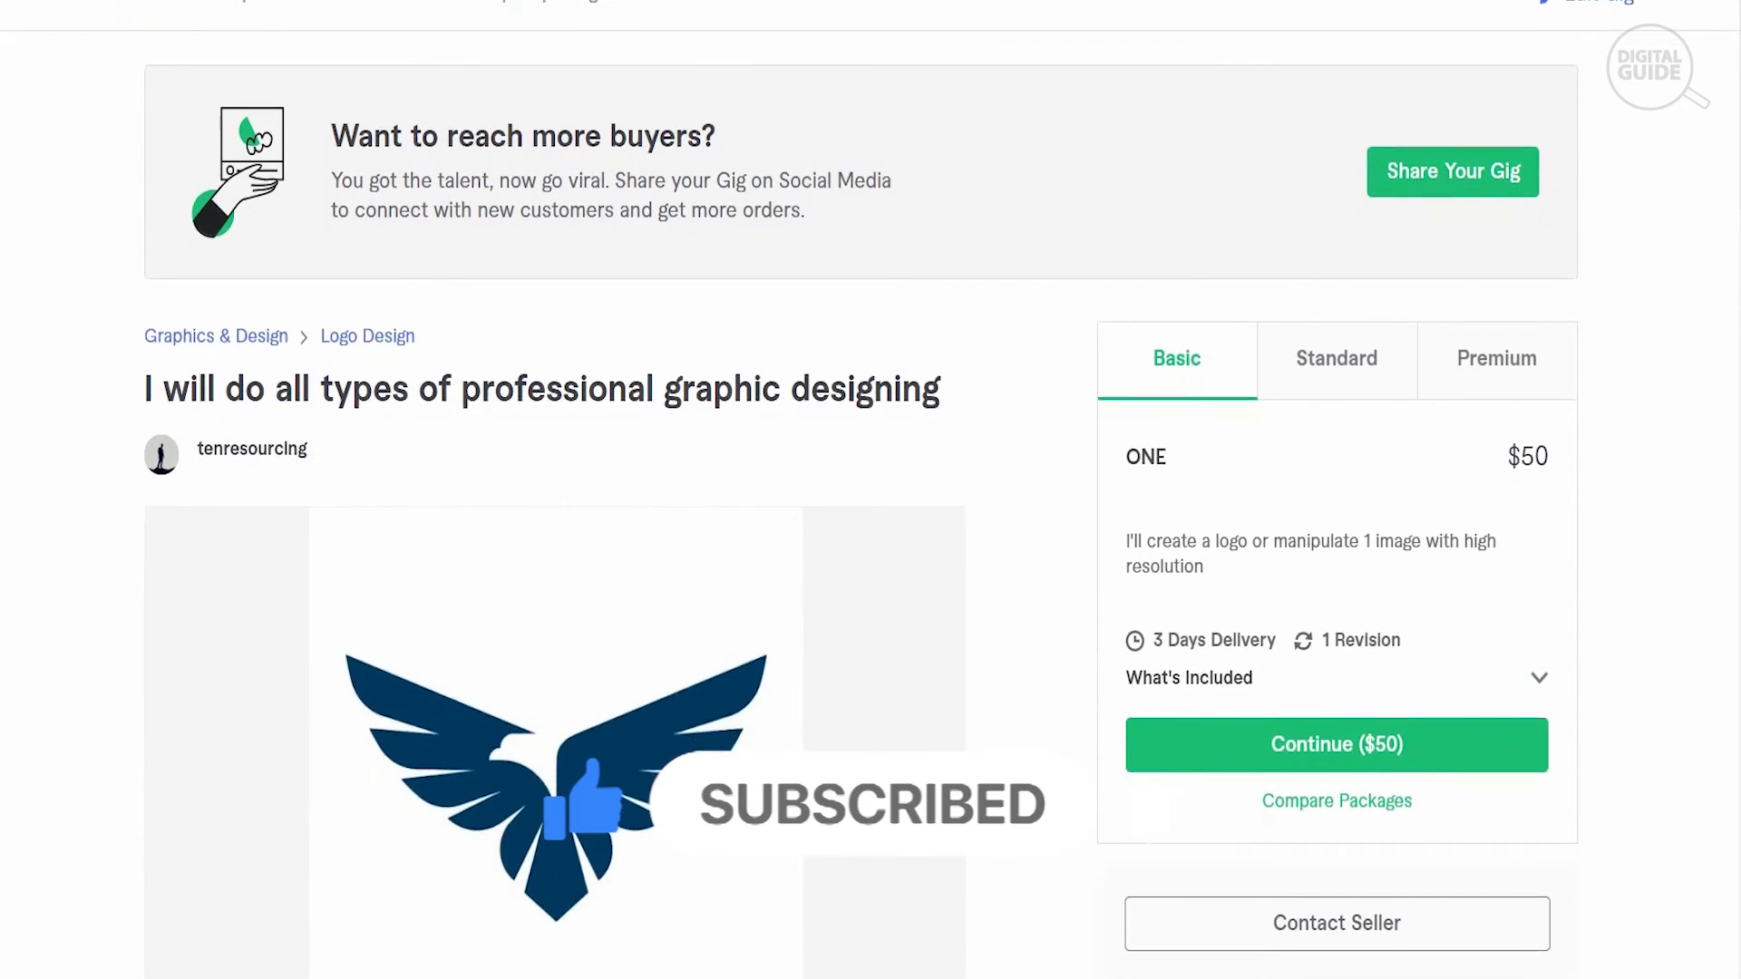